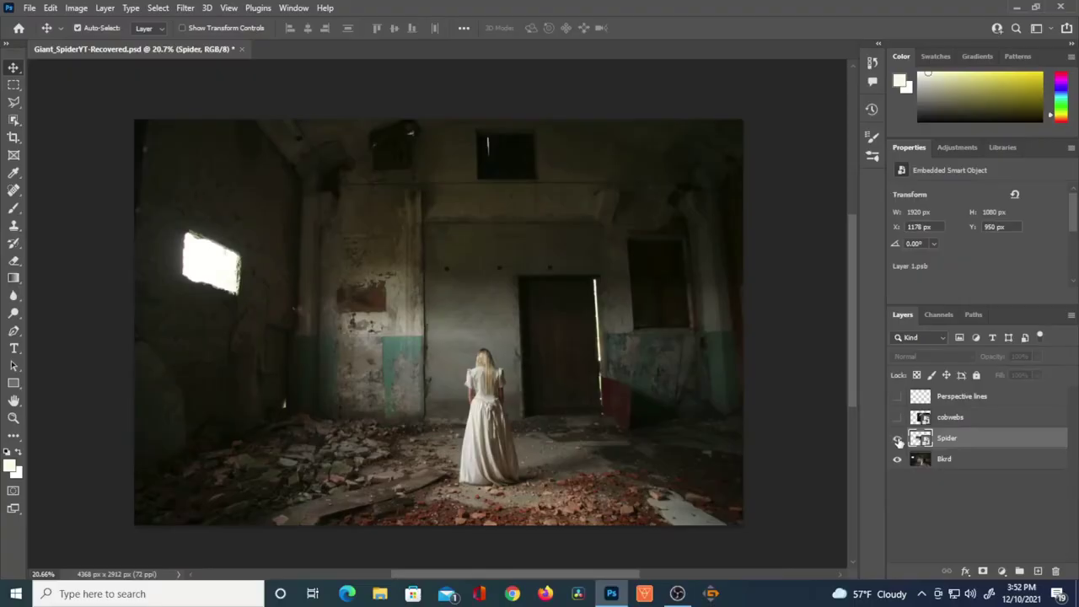
Show the Spider layer, scale it proportionally to about 220%, and position it over the room and the woman
left_click(895, 440)
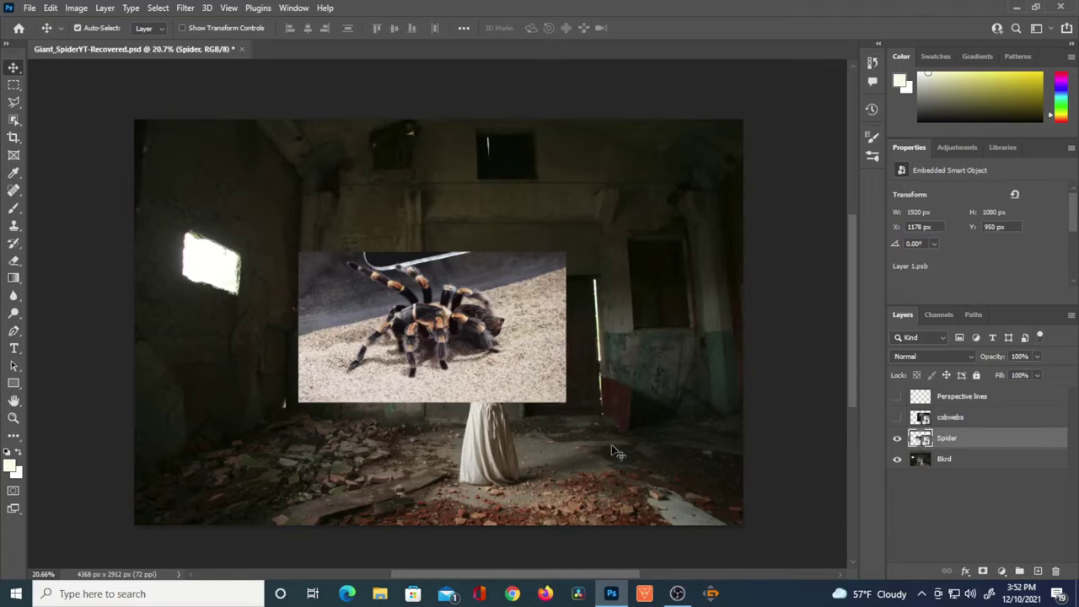
key("ctrl")
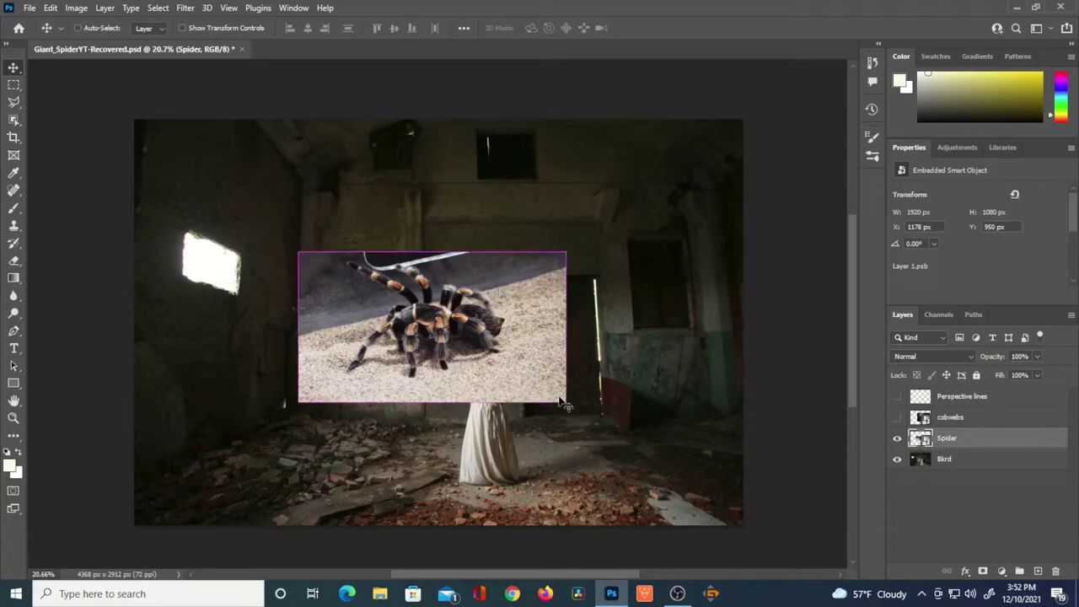
key("ctrl+t")
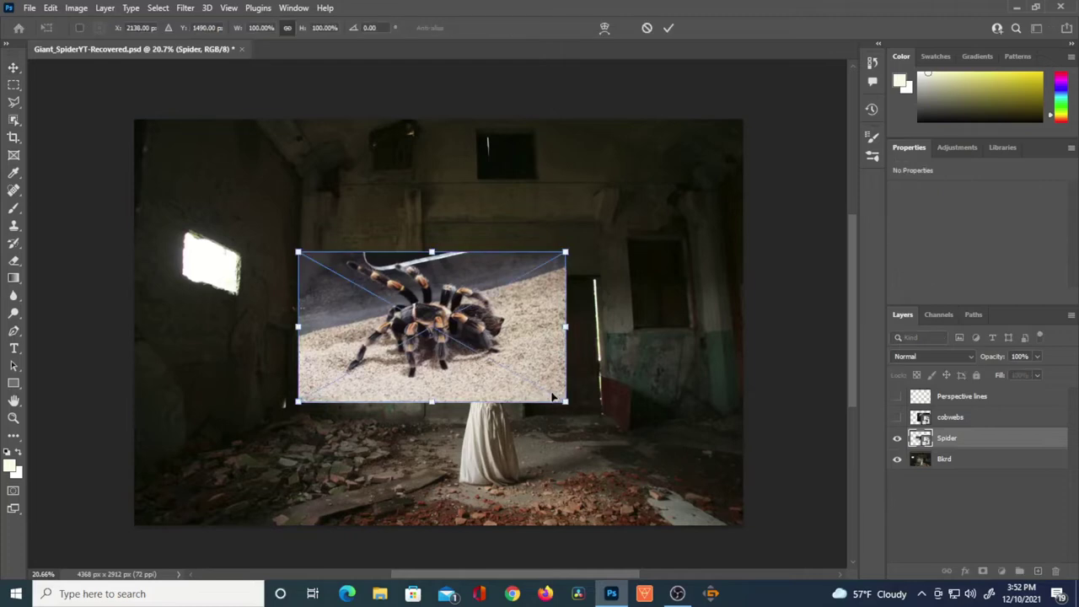
left_click_drag(571, 253, 853, 150)
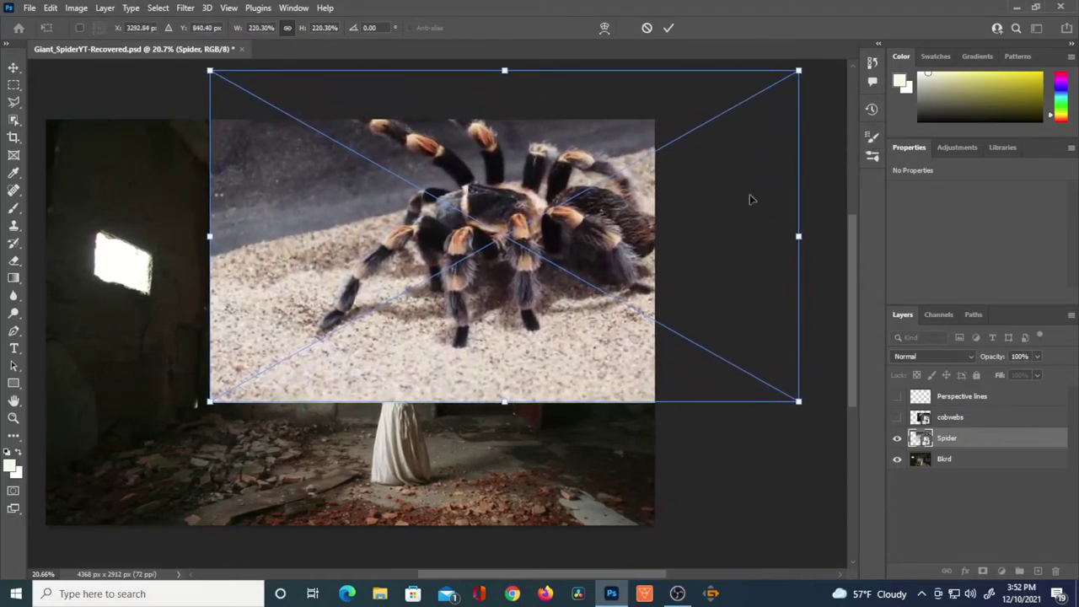
left_click_drag(660, 267, 520, 360)
key("Return")
Lower the Spider layer's opacity to 42% and shift the spider further left over the room
left_click_drag(997, 358, 939, 373)
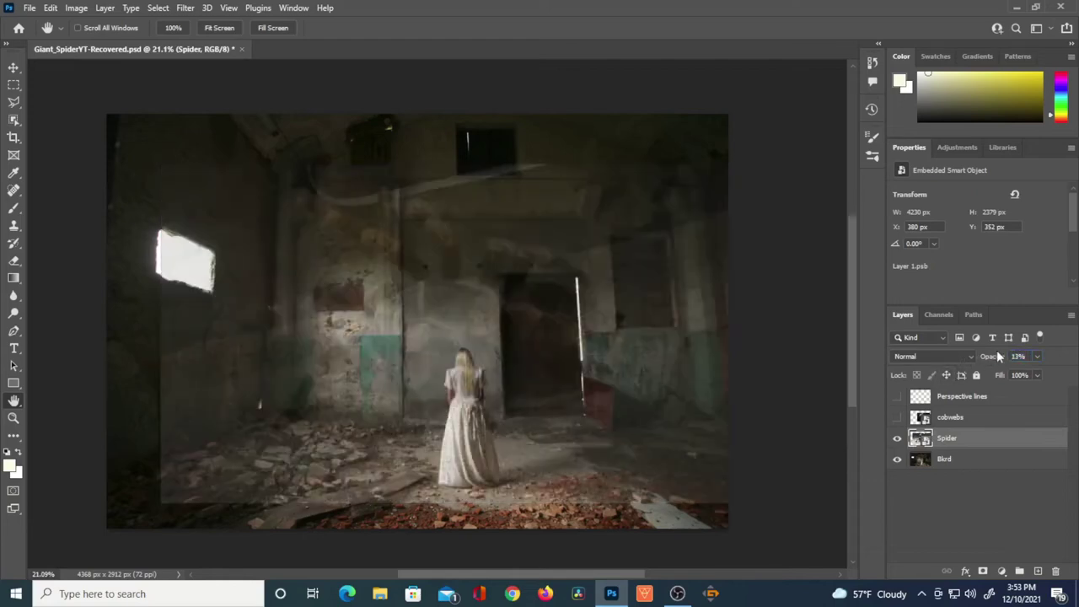
left_click_drag(1003, 351, 1001, 358)
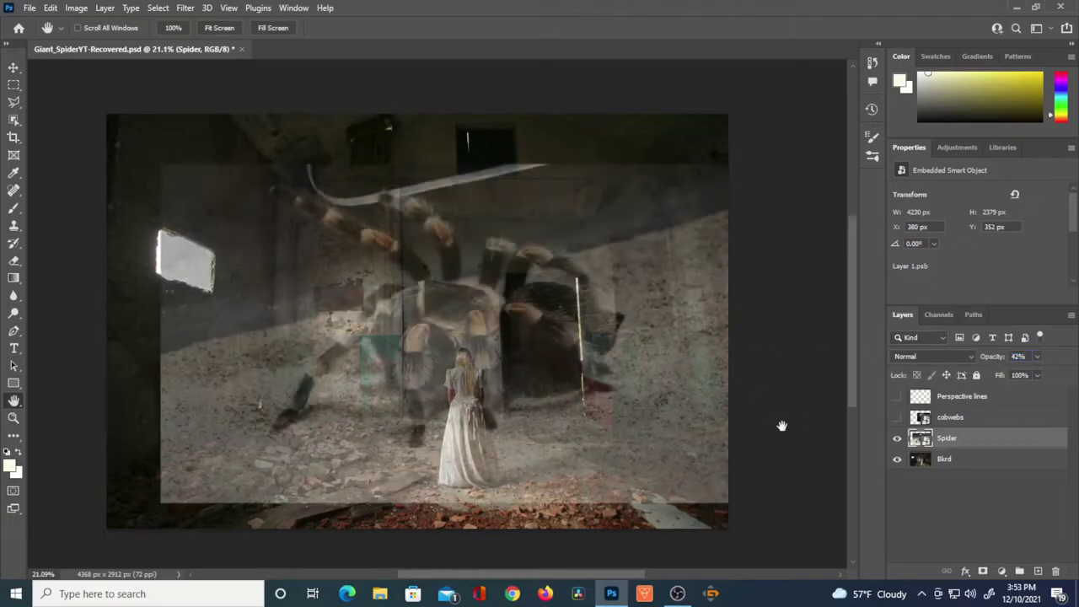
key("v")
left_click_drag(727, 400, 587, 410)
Rotate the Spider layer clockwise by about 25° and reposition it over the room's floor
key("ctrl+t")
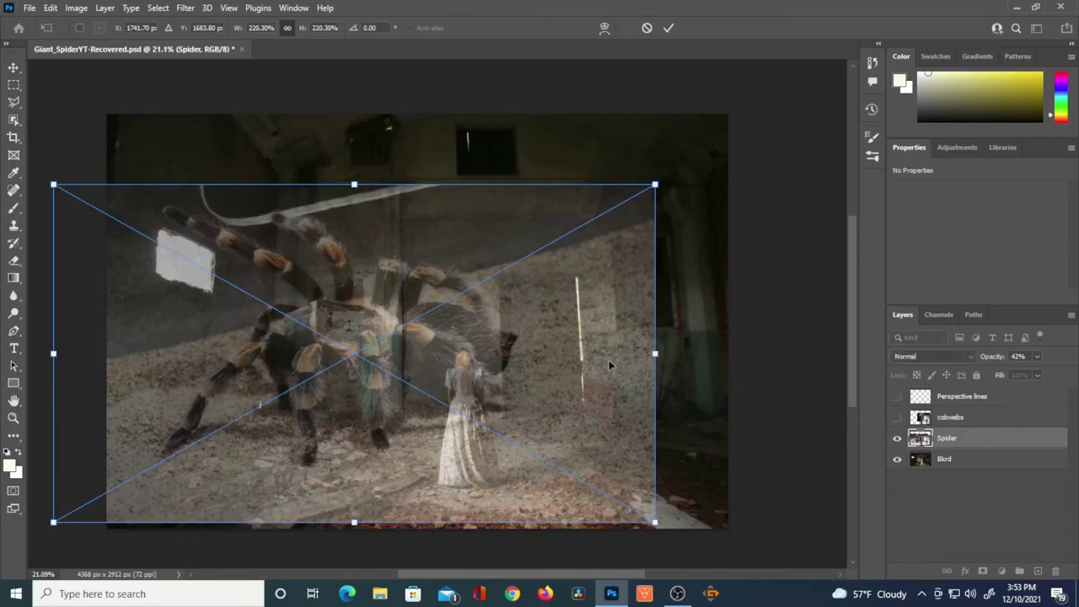
left_click_drag(657, 181, 784, 304)
left_click_drag(583, 366, 548, 395)
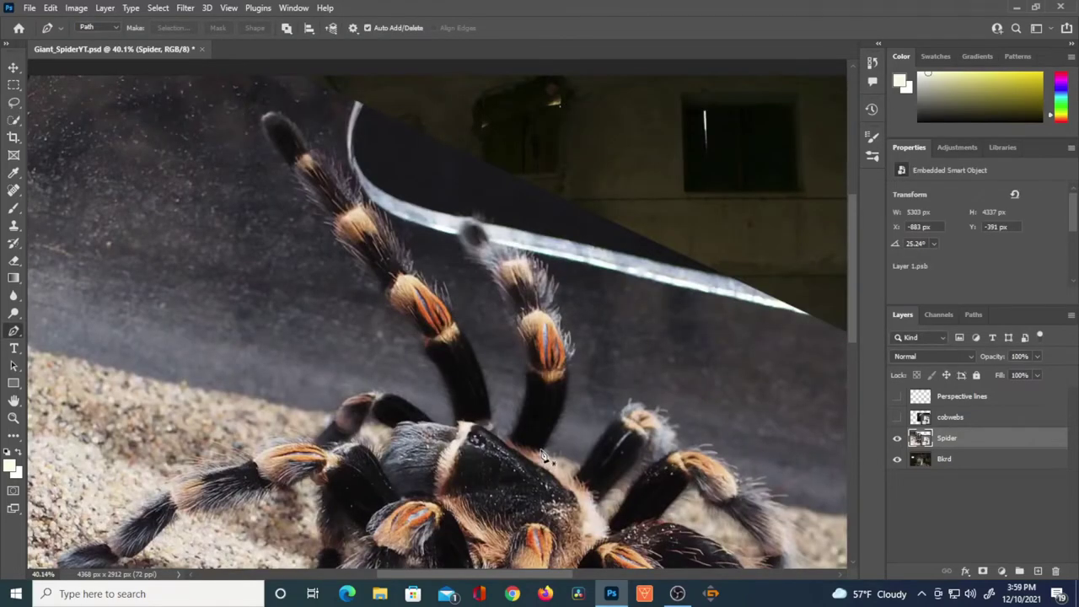
Trace a Pen tool path around the spider's raised front legs, starting where the second leg meets the body
left_click(541, 449)
left_click_drag(567, 377, 566, 344)
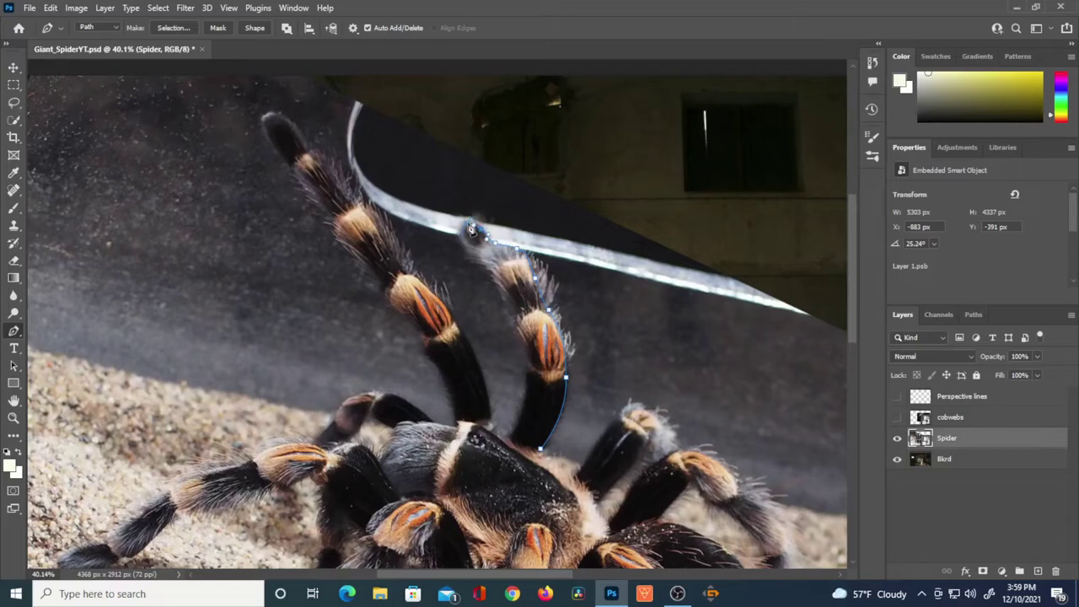
left_click(519, 329)
left_click(528, 376)
left_click(523, 414)
left_click(506, 439)
left_click(492, 422)
left_click(491, 390)
left_click(475, 354)
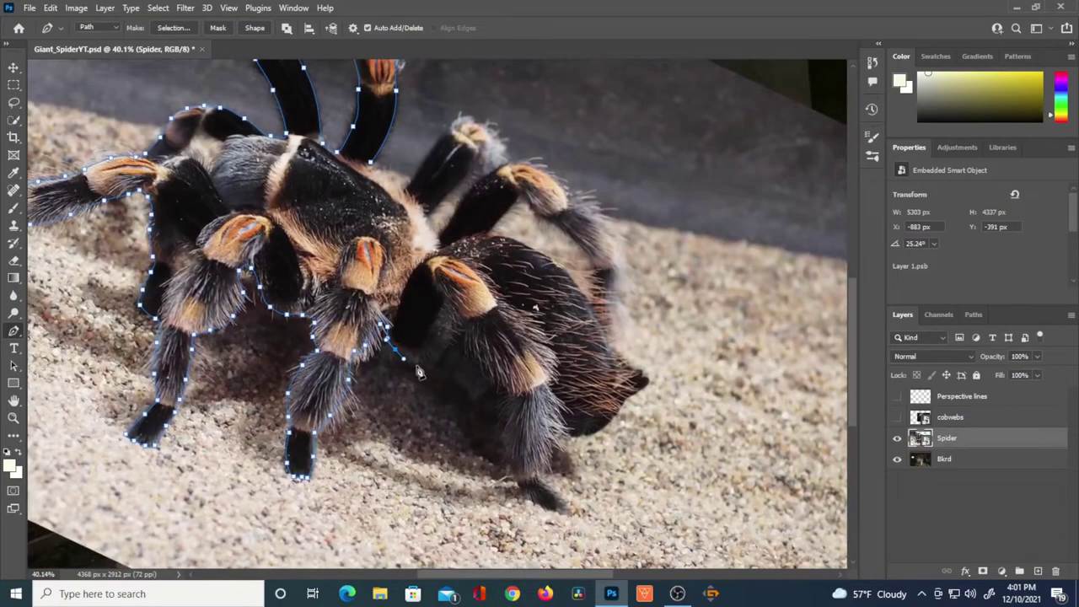
Continue the Pen path around the remaining legs and abdomen, and convert the closed outline to a selection
left_click(414, 363)
left_click(436, 365)
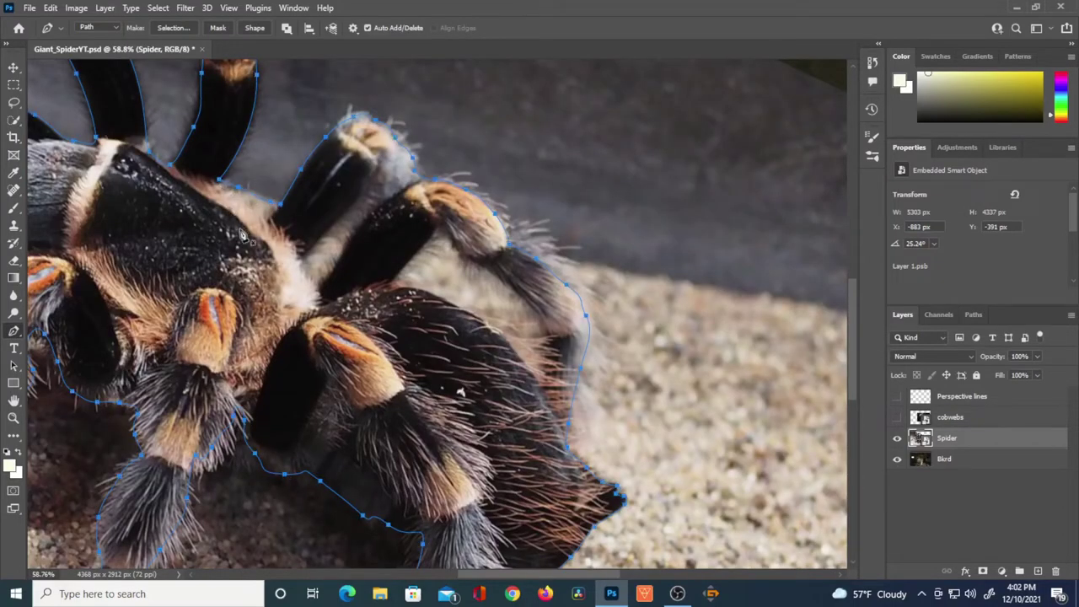
scroll(354, 336, "down", 5)
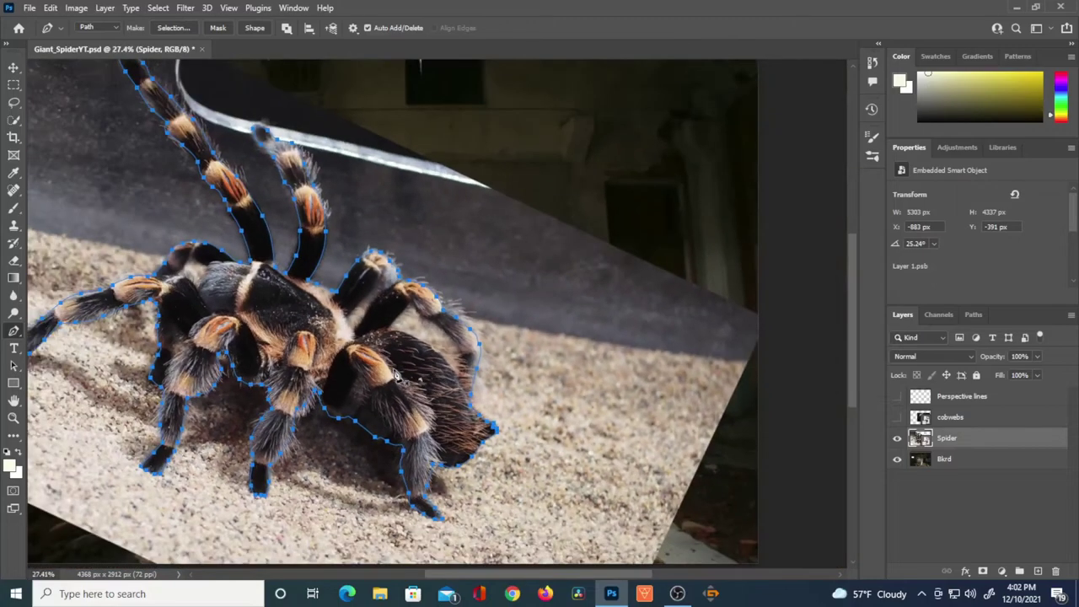
scroll(403, 380, "left", 3)
key("ctrl+Return")
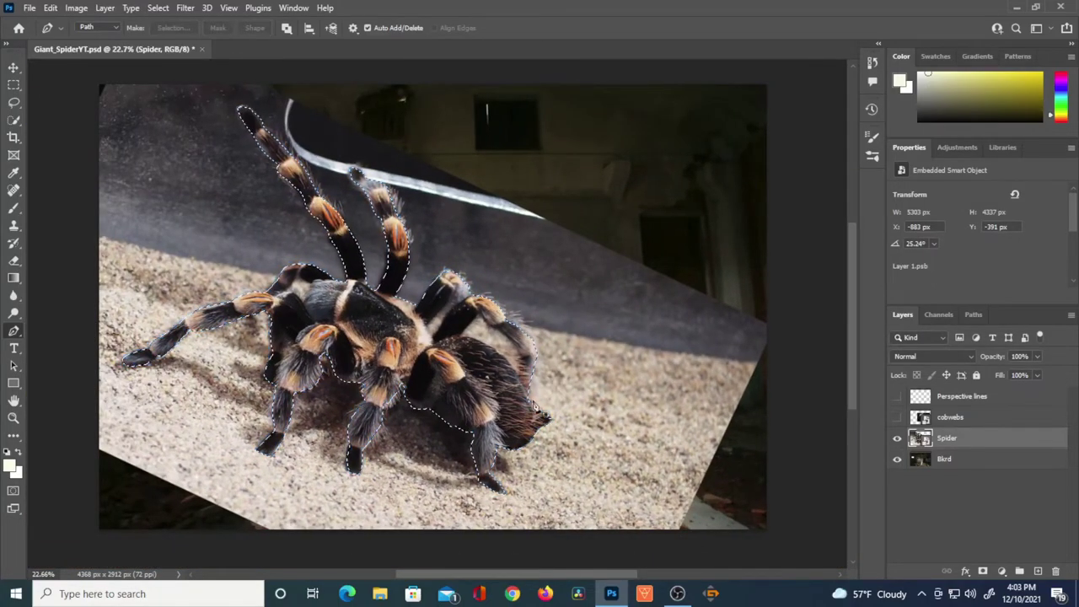
Feather the spider selection by 0.2 pixels and apply it to the Spider layer as a layer mask
left_click(154, 8)
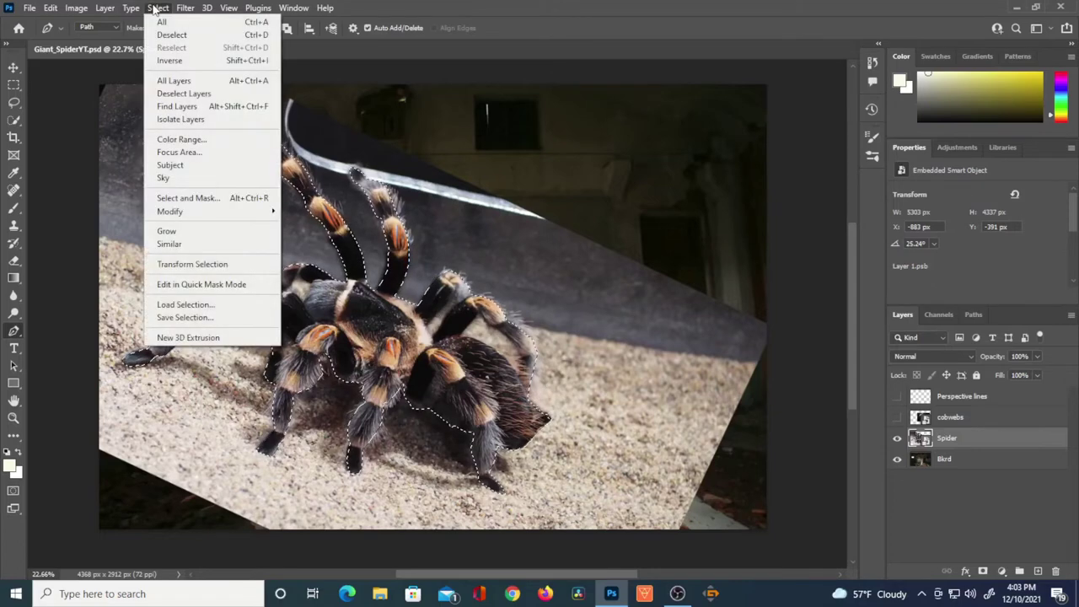
mouse_move(228, 215)
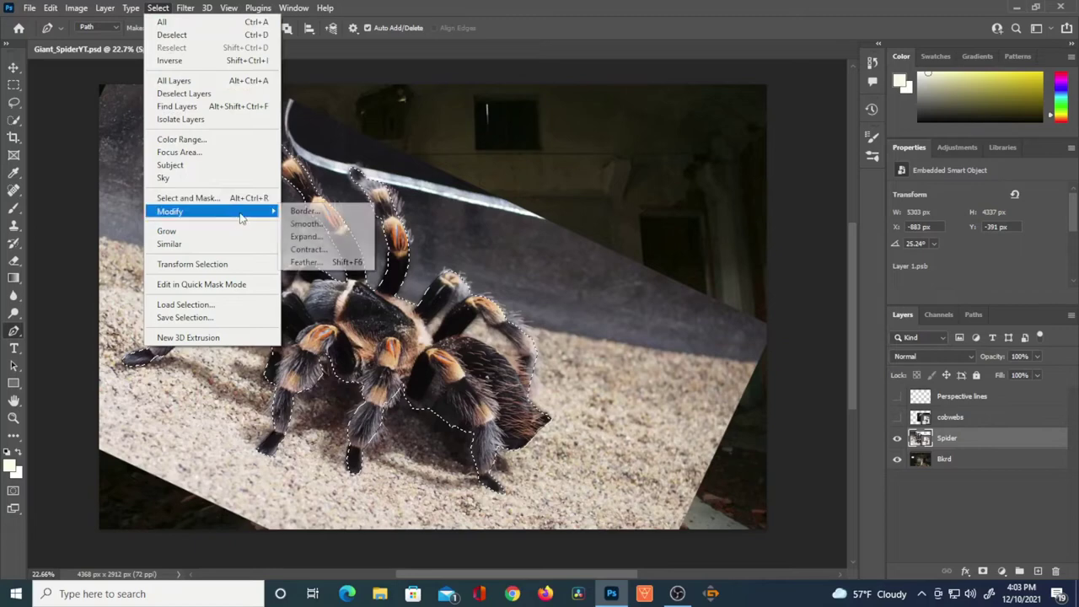
left_click(312, 263)
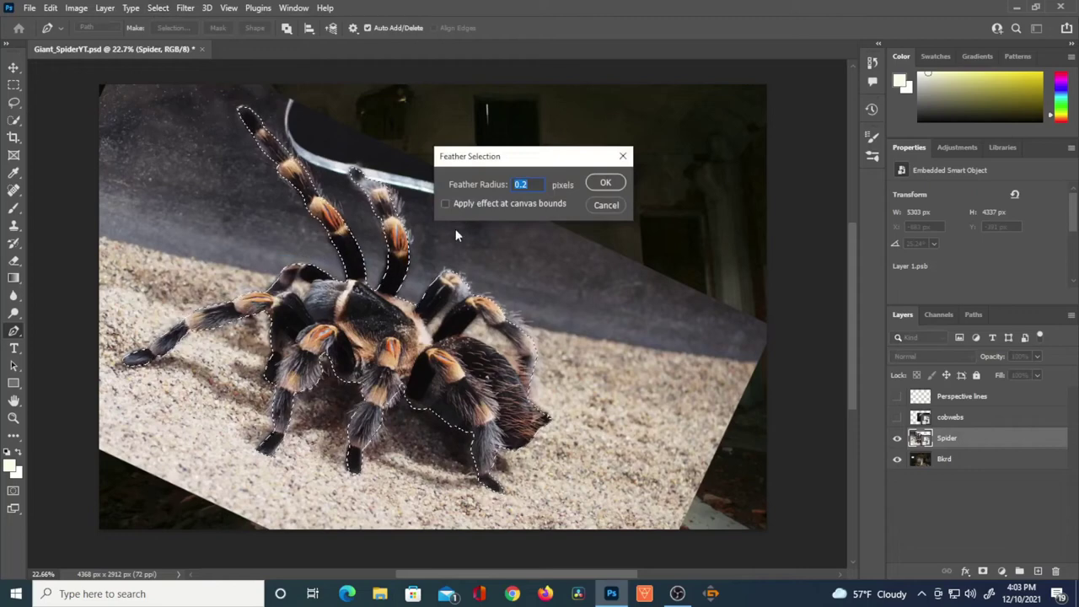
left_click(607, 184)
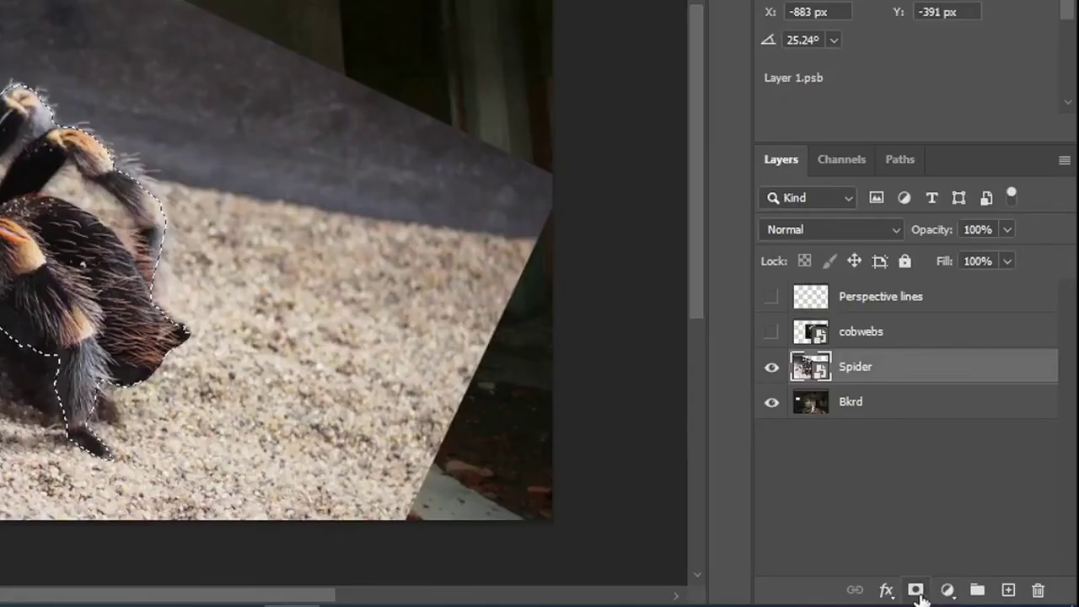
left_click(915, 590)
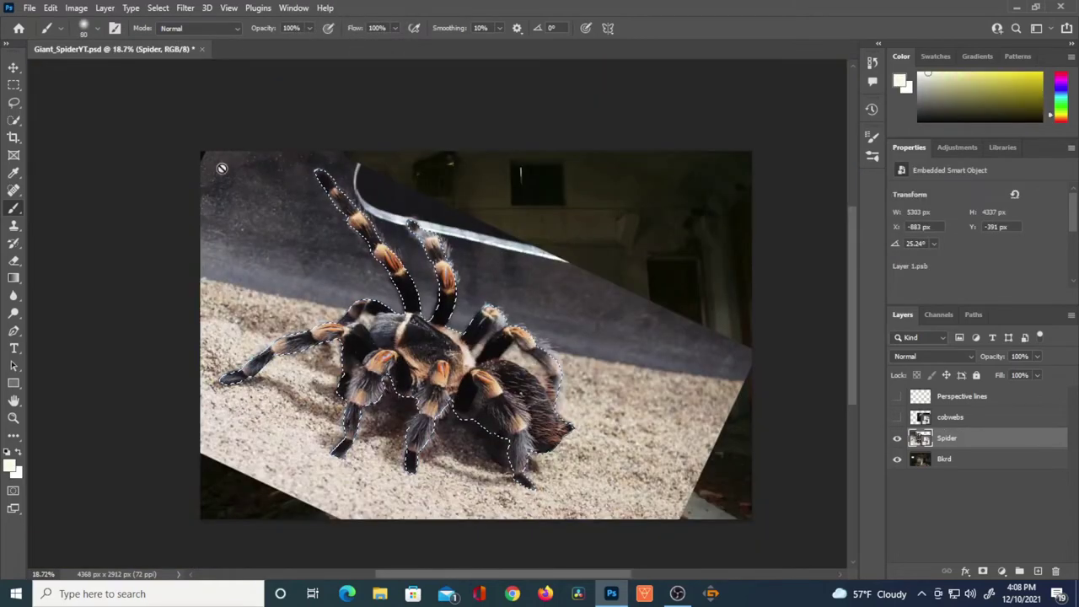
Feather the spider selection by 3 pixels, add it as the Spider layer's mask, and inspect the cutout edges
left_click(158, 8)
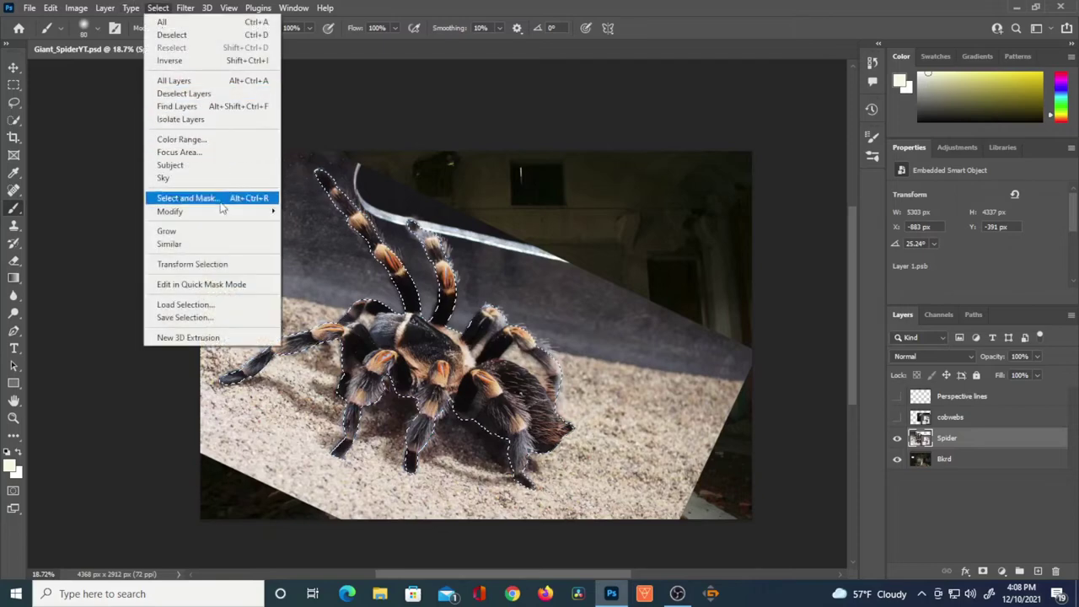
mouse_move(225, 212)
left_click(302, 263)
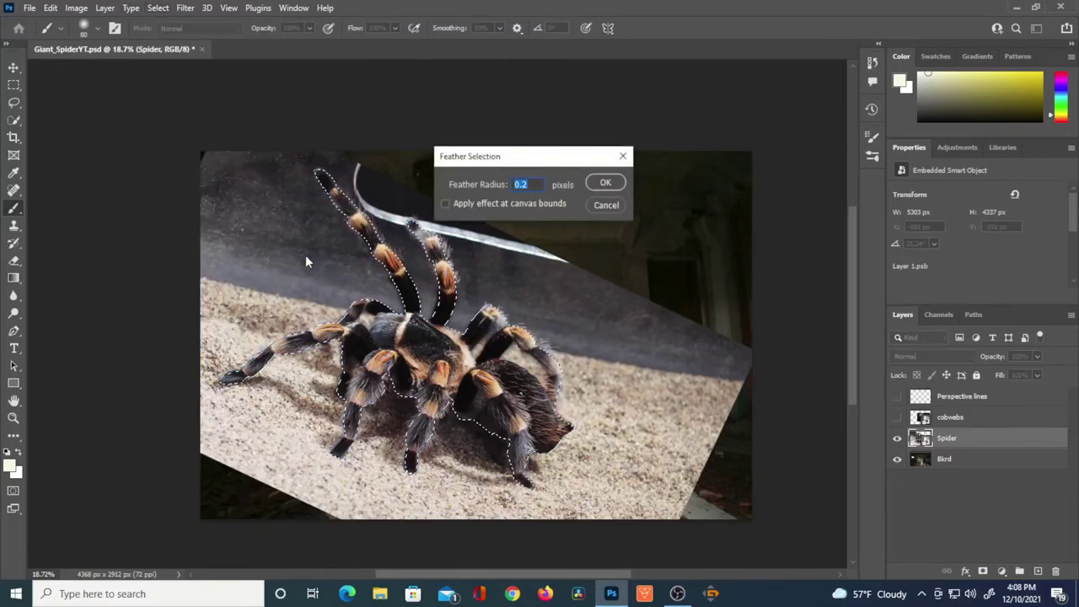
type("3")
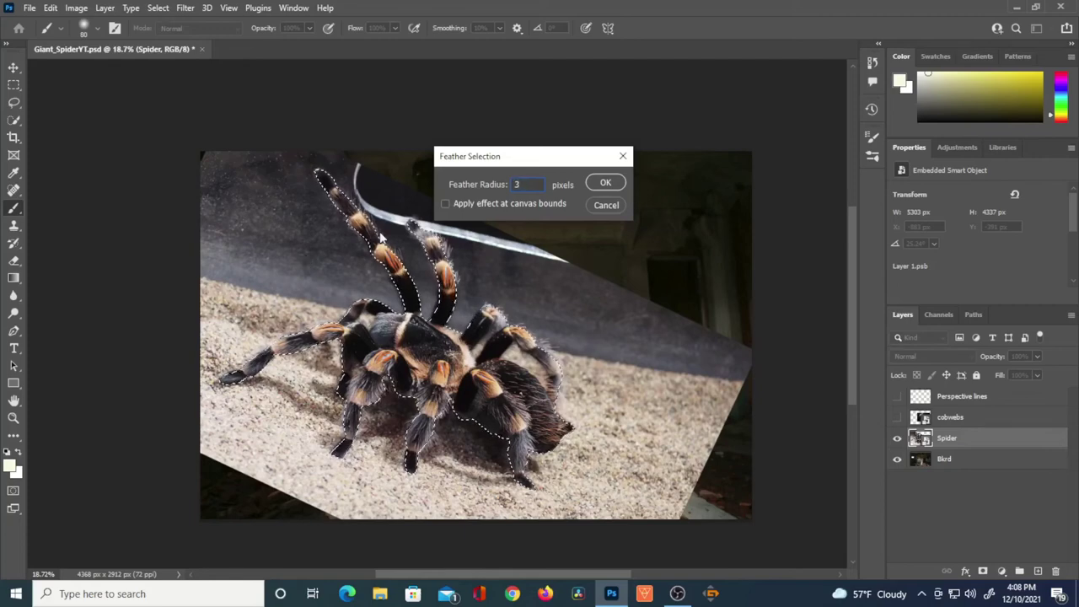
left_click(604, 184)
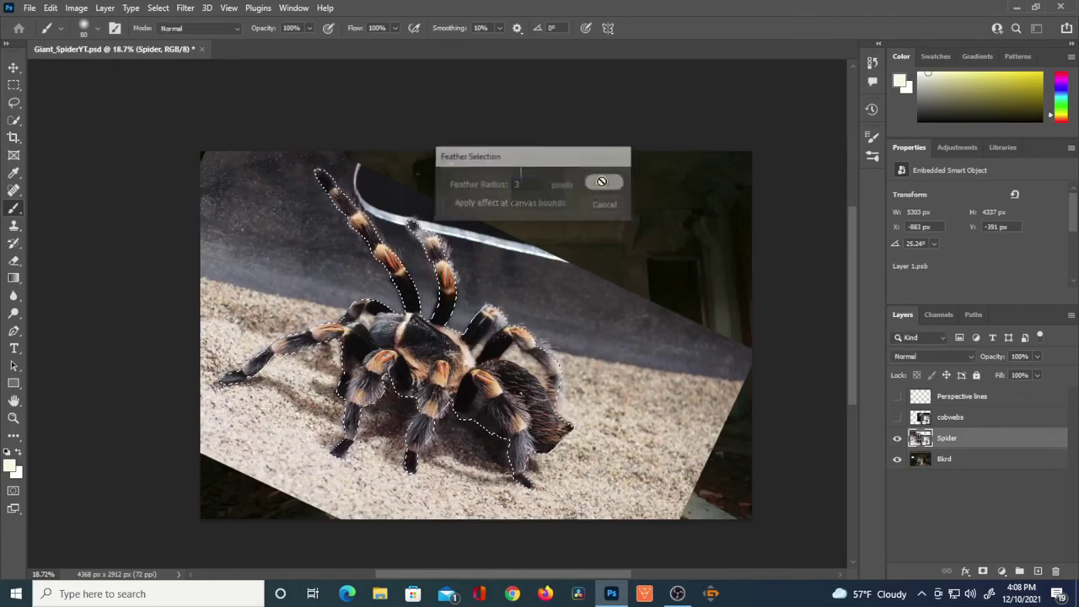
left_click(982, 571)
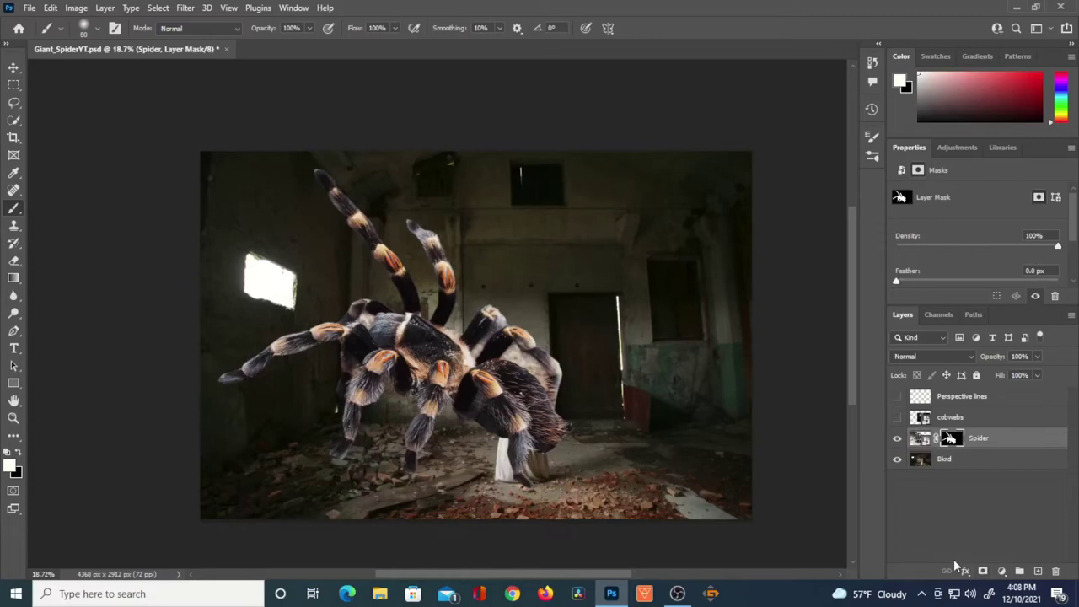
scroll(421, 333, "up", 5)
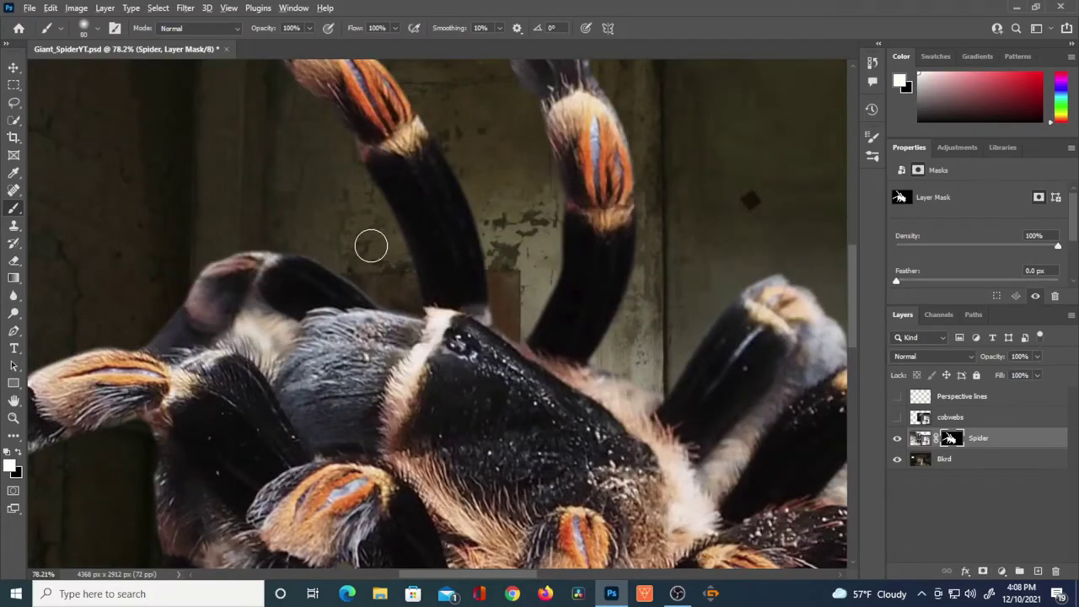
scroll(376, 241, "down", 6)
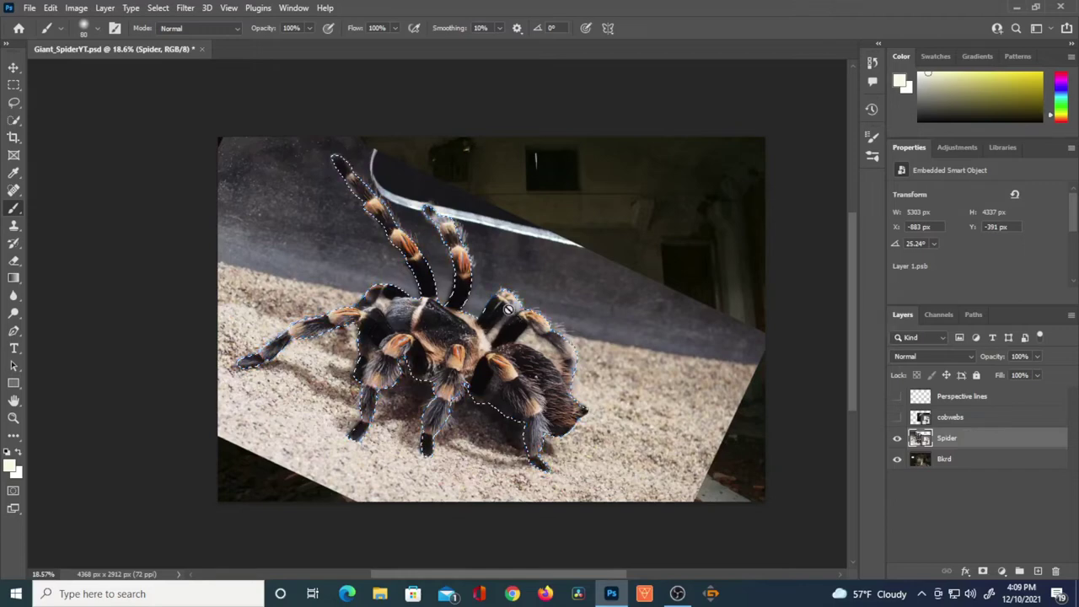
Feather the spider selection by 5 pixels, mask the Spider layer with it, and check the edges of the cutout
left_click(153, 8)
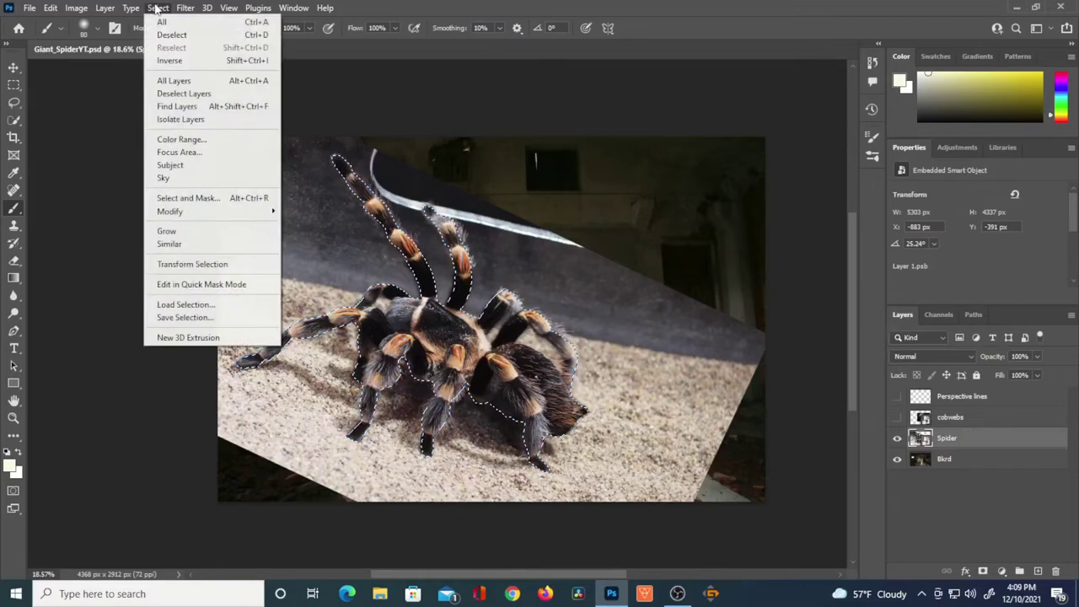
mouse_move(224, 212)
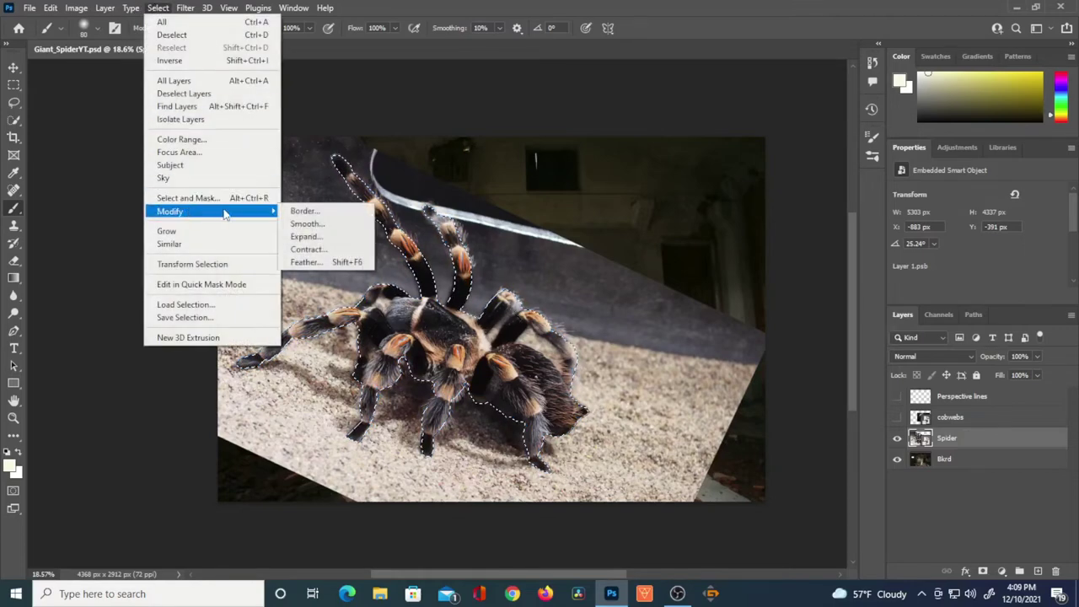
left_click(305, 263)
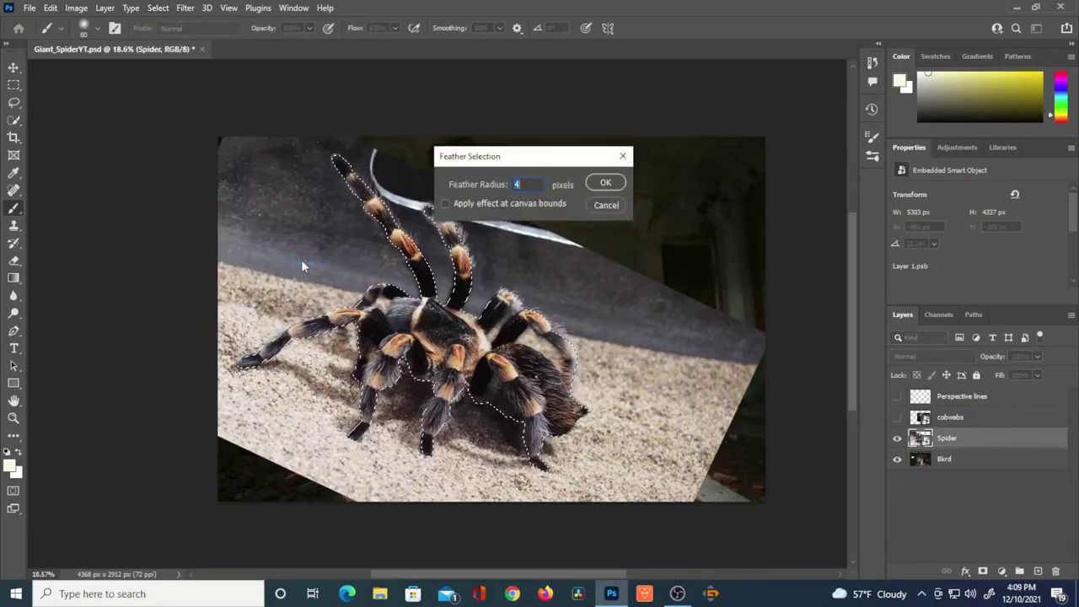
type("5")
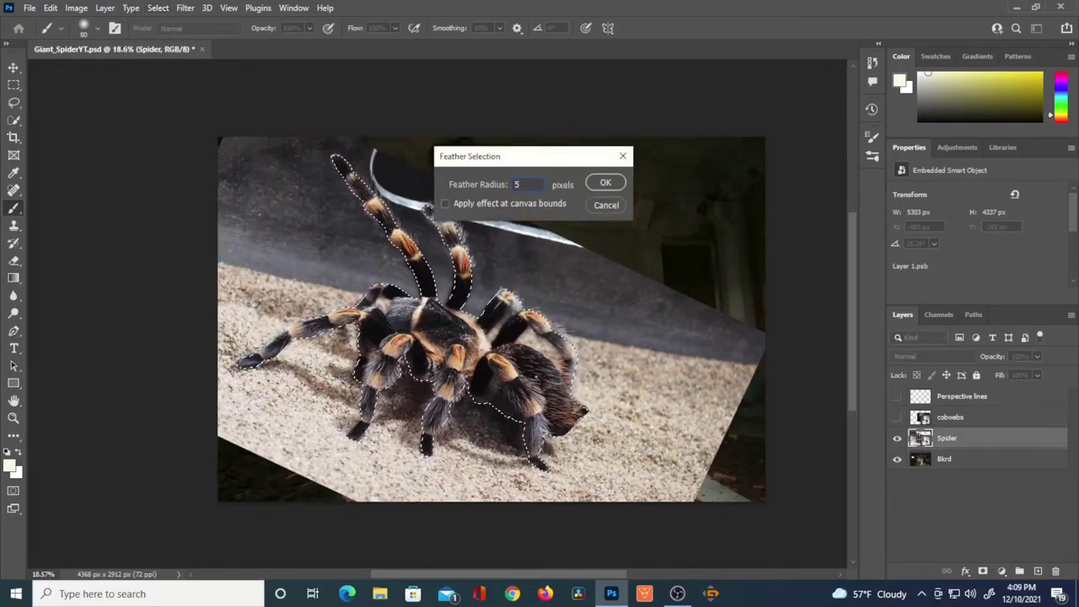
left_click(603, 184)
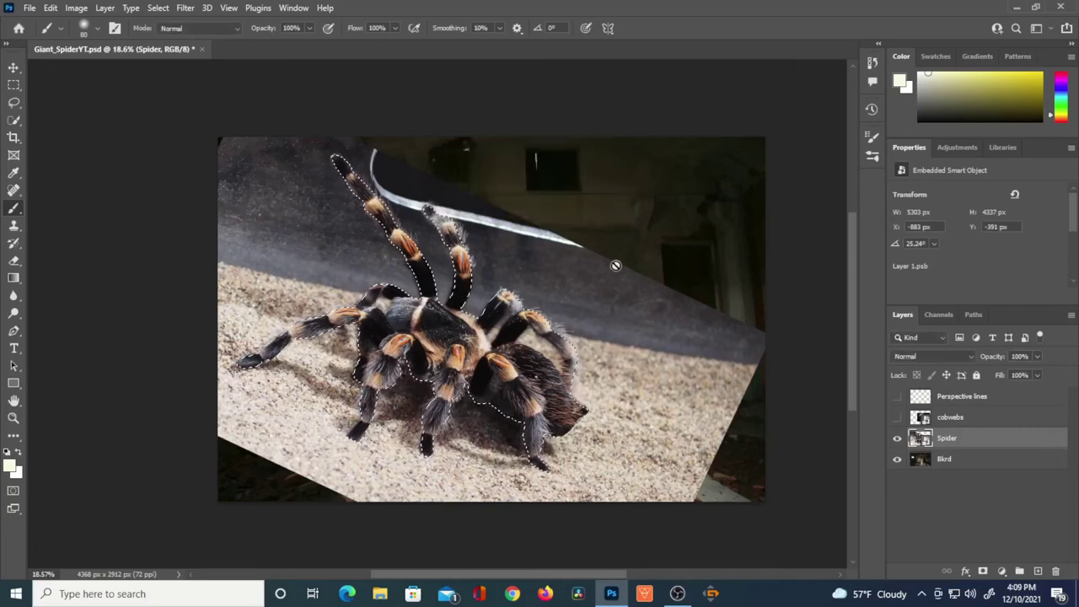
left_click(965, 572)
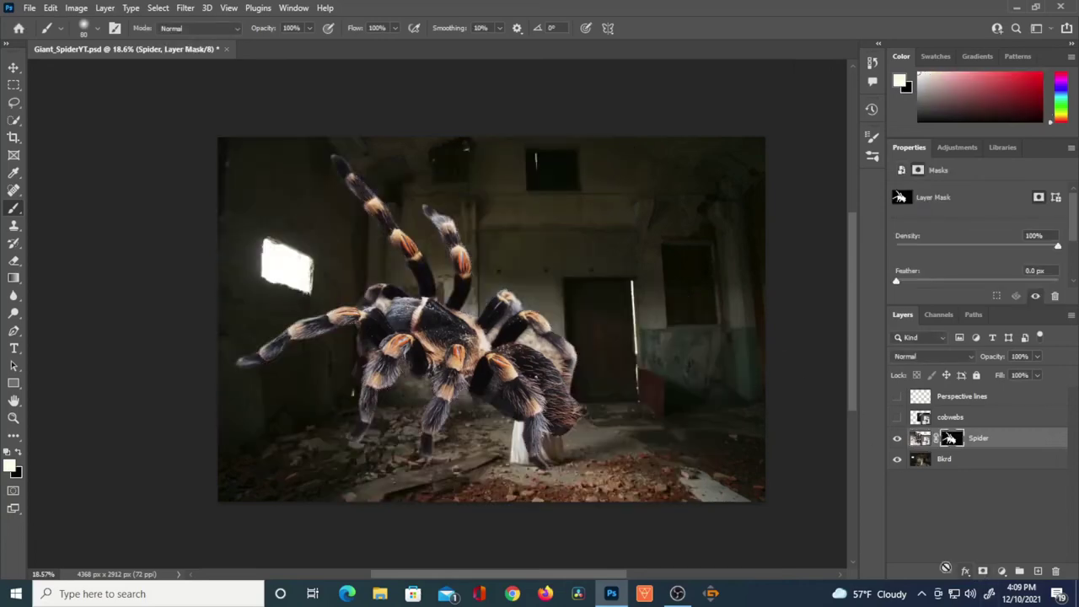
scroll(462, 344, "up", 5)
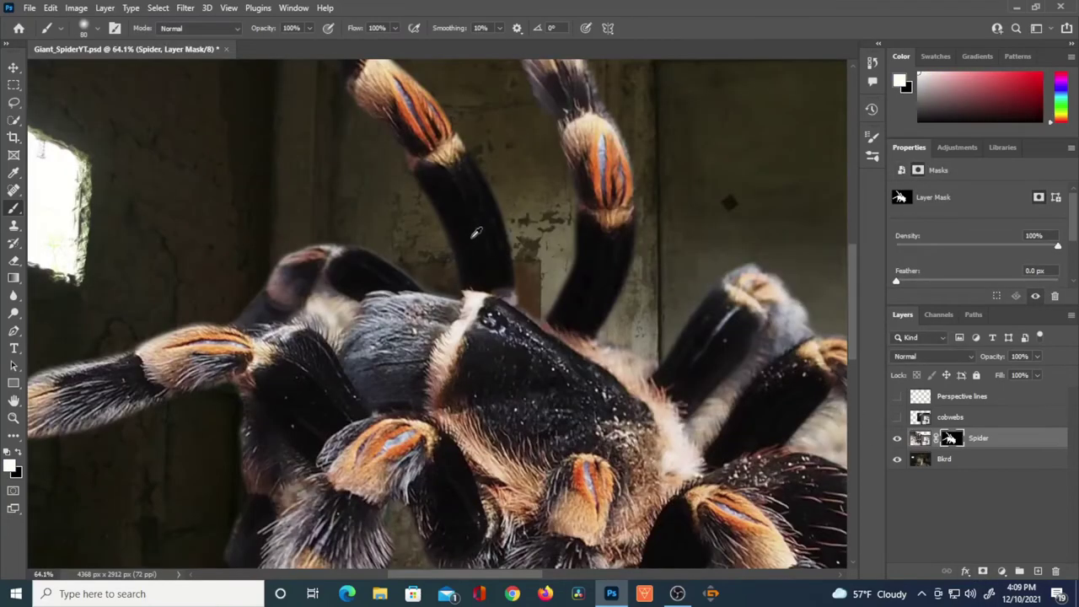
scroll(483, 223, "up", 2)
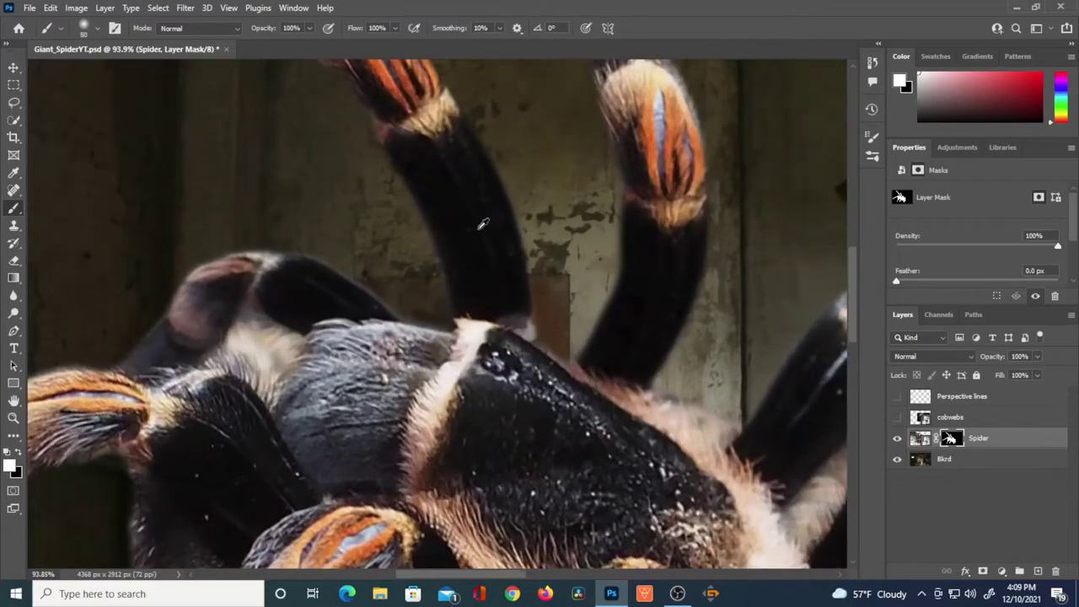
scroll(483, 223, "down", 8)
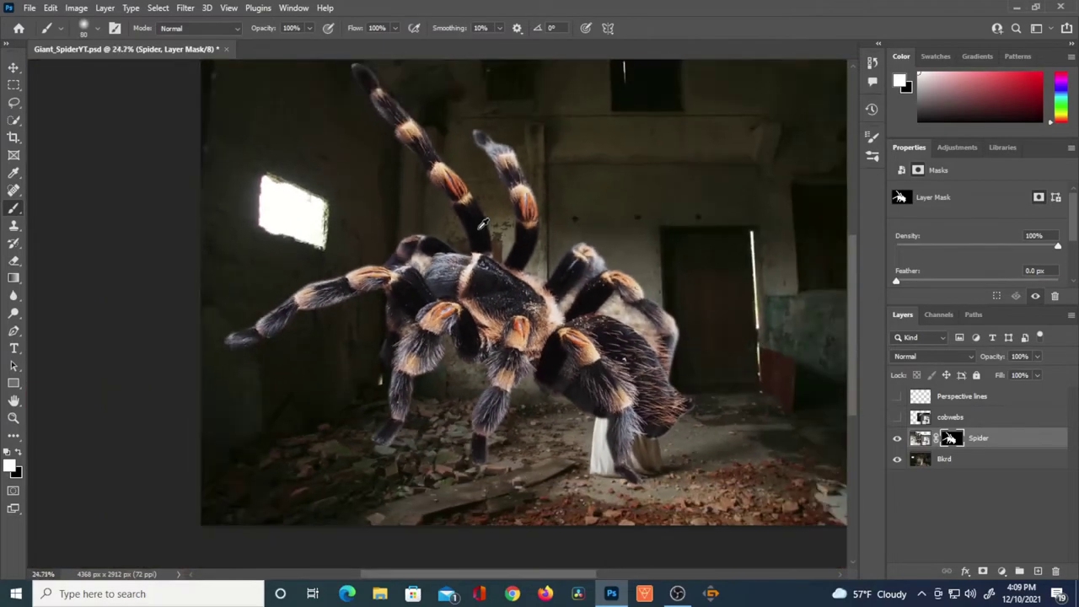
scroll(483, 223, "down", 1)
left_click_drag(609, 228, 545, 265)
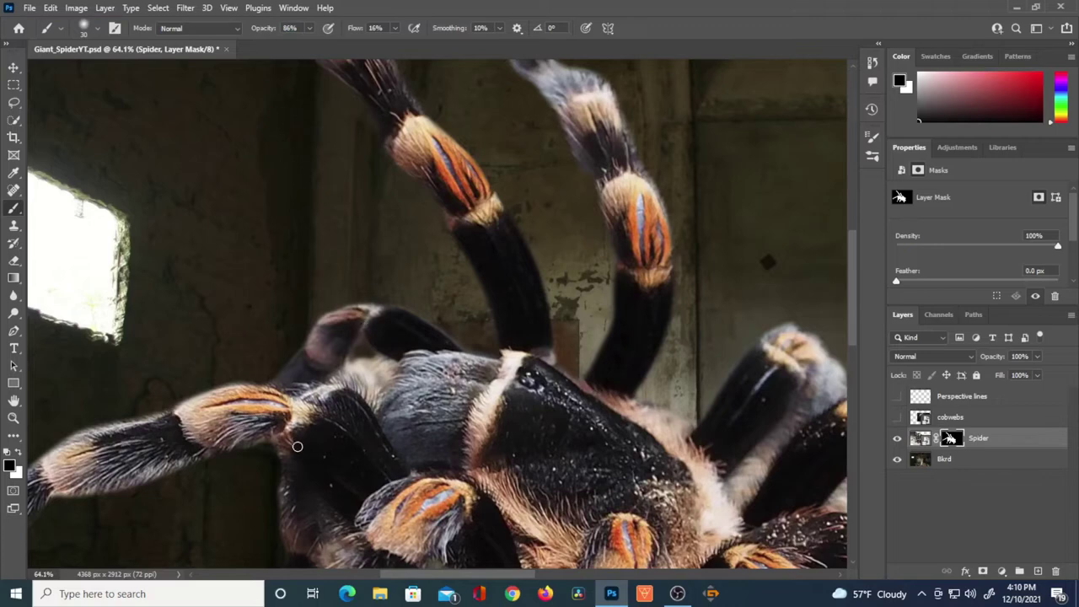
Add a new layer above the Spider layer and name it Hairs
scroll(388, 371, "down", 3)
scroll(484, 300, "right", 5)
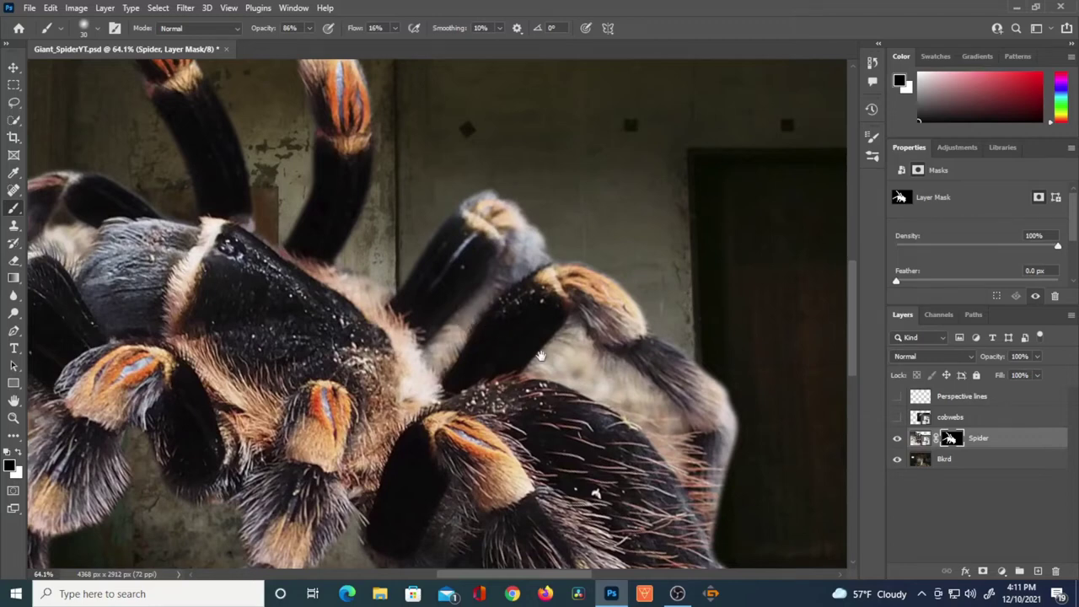
key("ctrl+0")
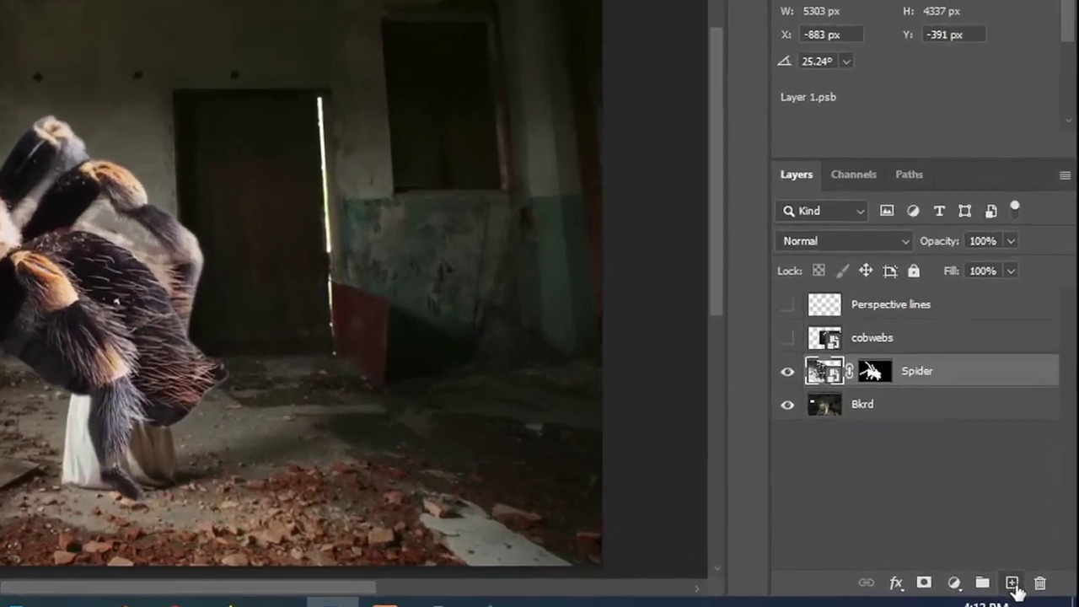
left_click(1038, 571)
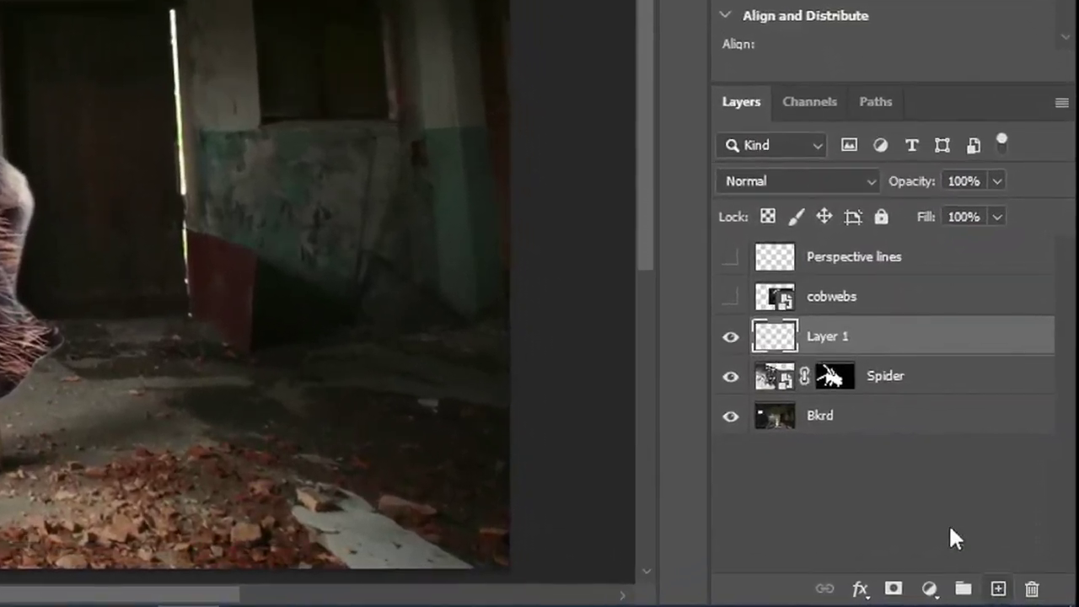
double_click(834, 337)
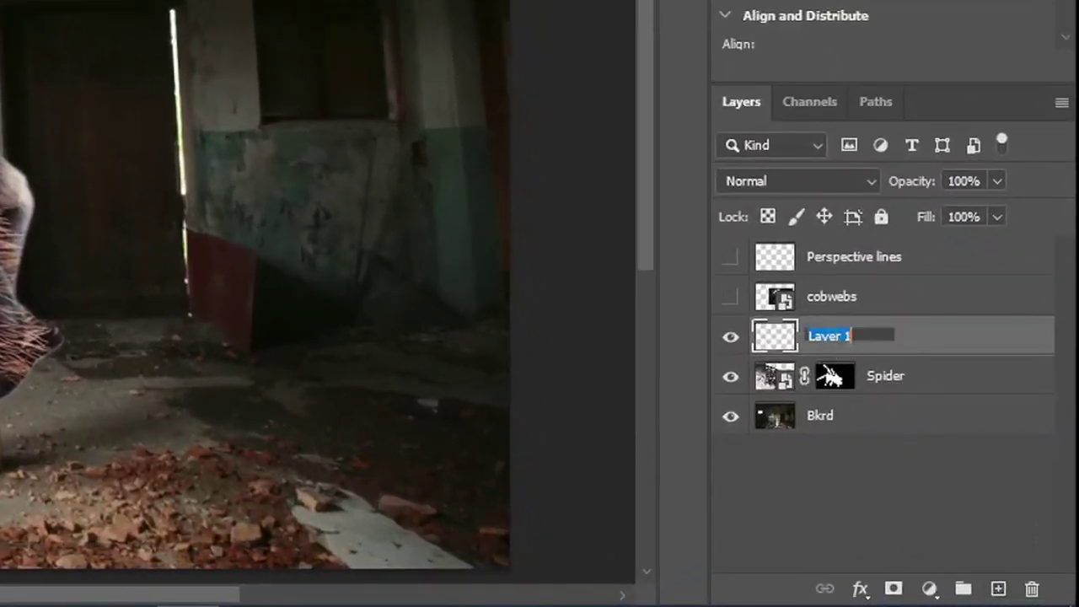
key("BackSpace")
type("irs")
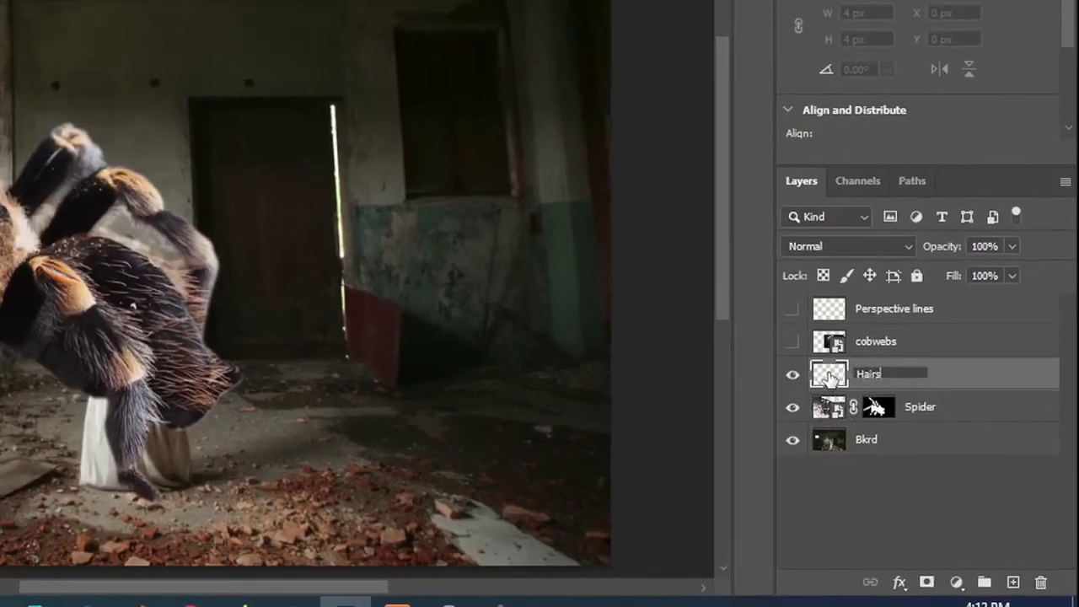
key("Return")
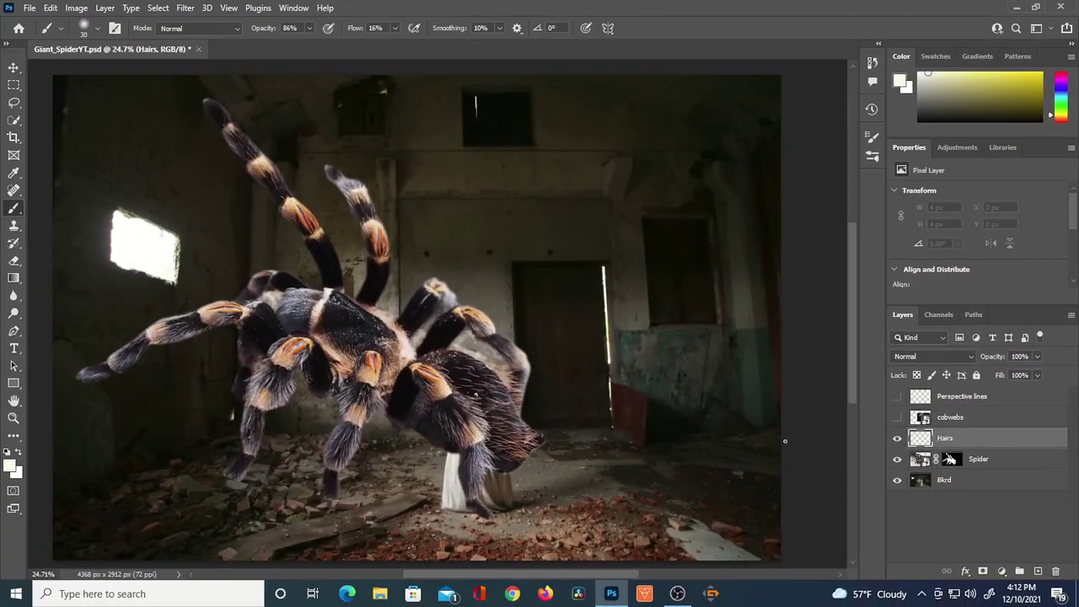
Try a freehand hair stroke over the floor beside the spider's front leg and undo it
scroll(375, 472, "up", 8)
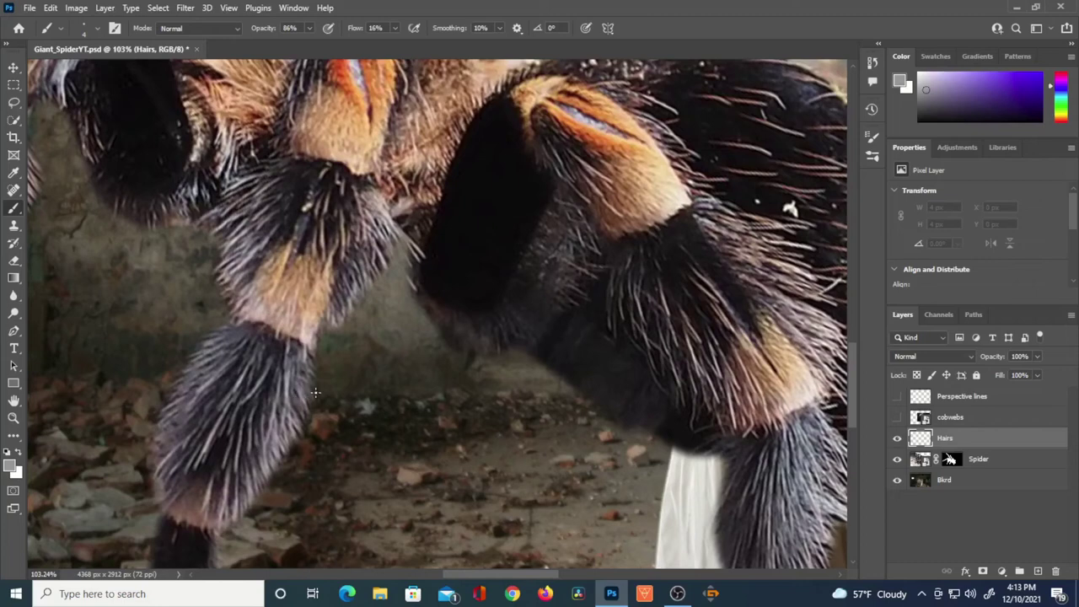
mouse_move(335, 413)
left_mouse_down()
mouse_move(364, 512)
mouse_move(379, 521)
mouse_move(337, 383)
mouse_move(387, 527)
left_mouse_up()
key("ctrl+z")
Open the brush's Shape Dynamics settings and set the size control to Fade
left_click(872, 136)
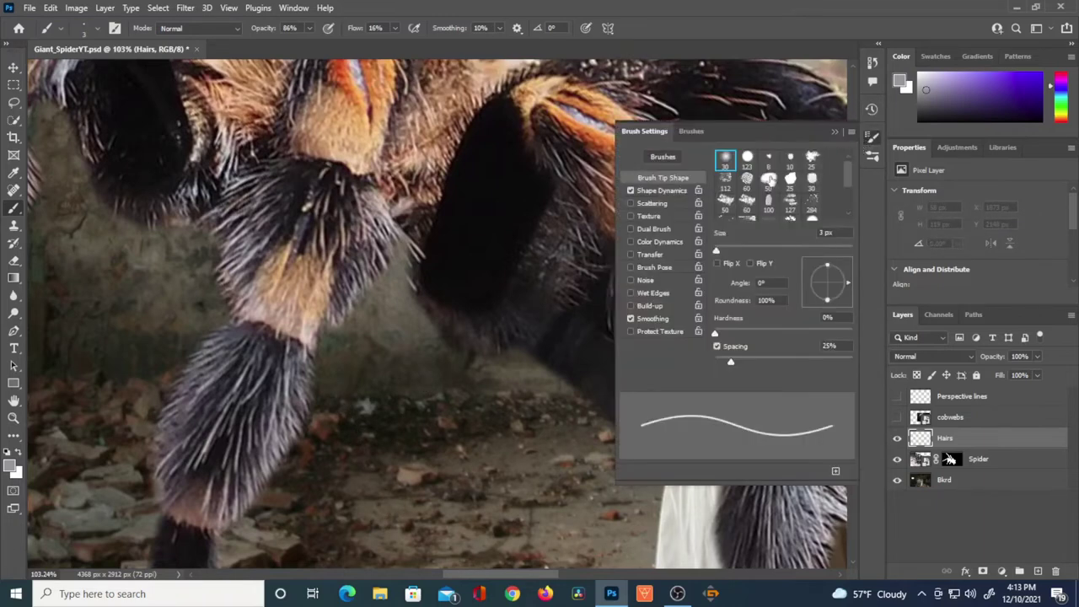
key("ctrl+z")
left_click(650, 193)
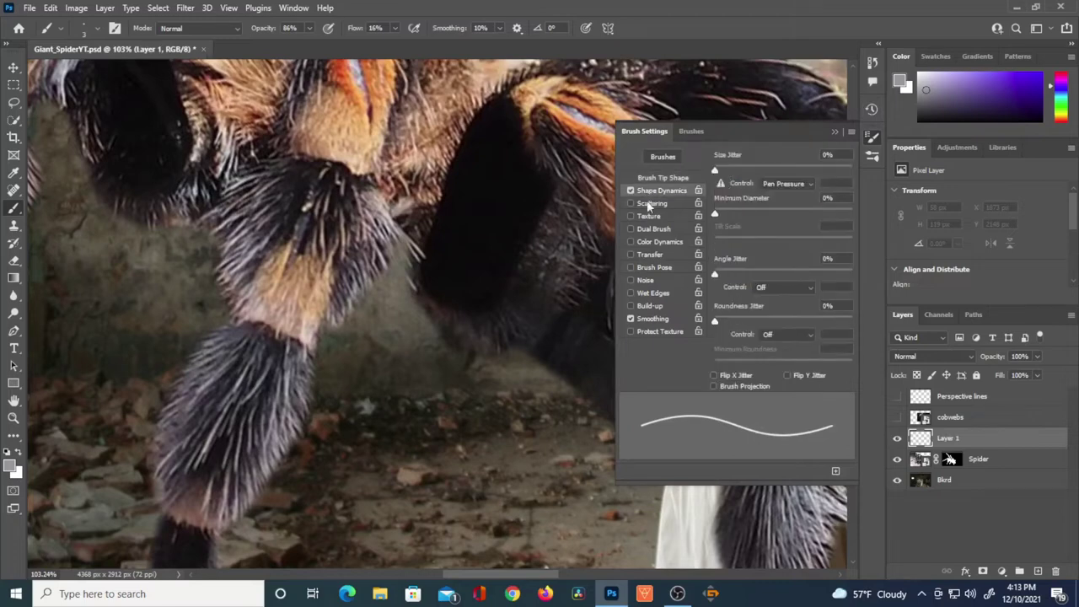
left_click(809, 185)
left_click(792, 207)
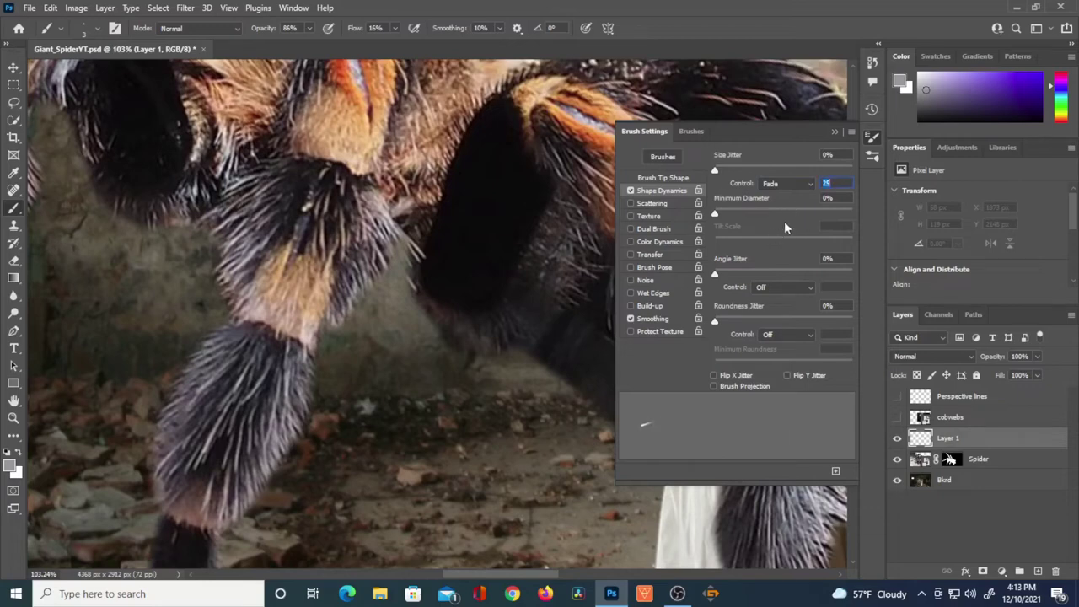
Try a size fade of 500 with a test stroke on the floor area, and undo the stroke
left_click(488, 410)
left_click(833, 183)
type("500")
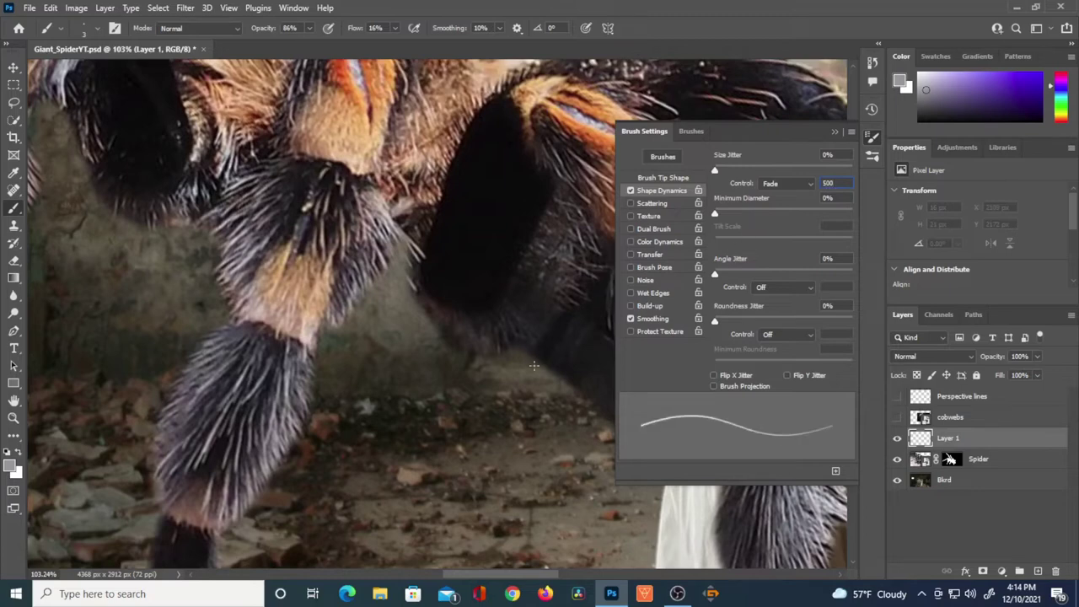
key("Return")
left_click_drag(401, 494, 360, 520)
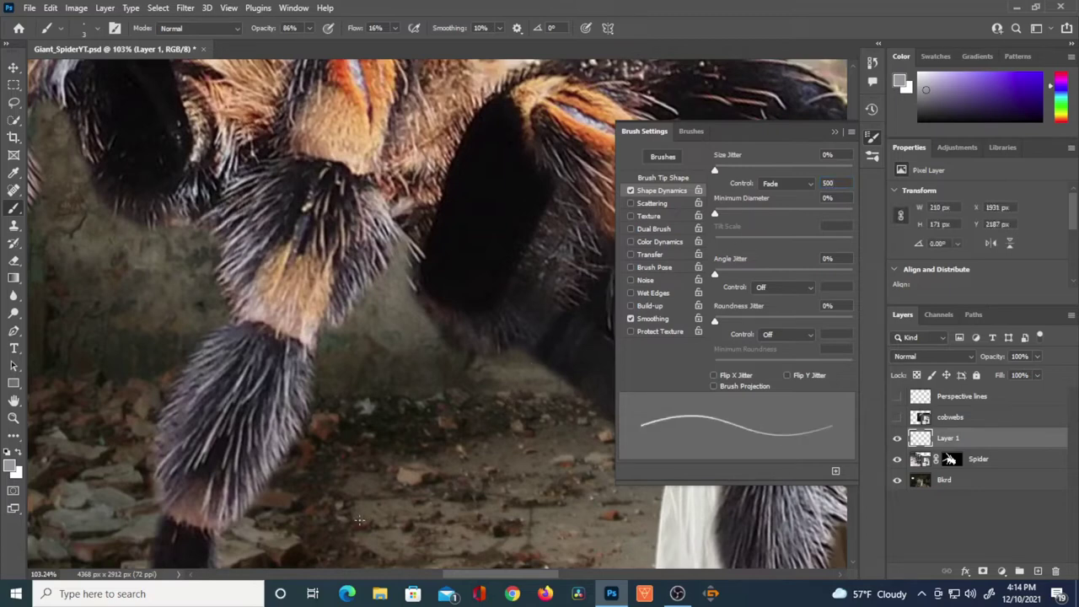
key("ctrl+z")
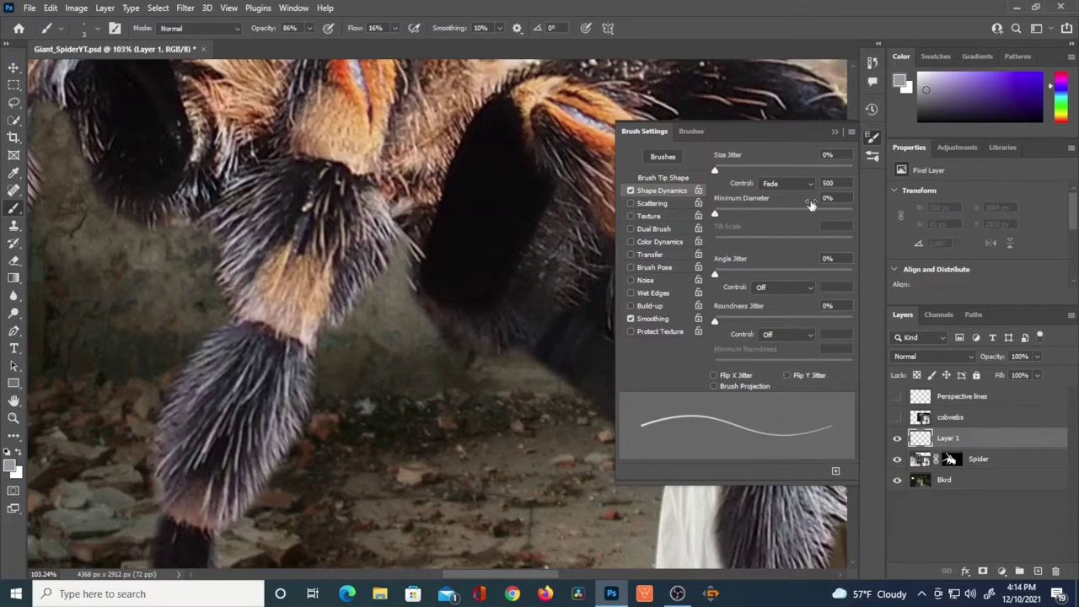
Try a size fade of 200, settle on 100, and undo the test stroke made with it
left_click(830, 183)
type("200")
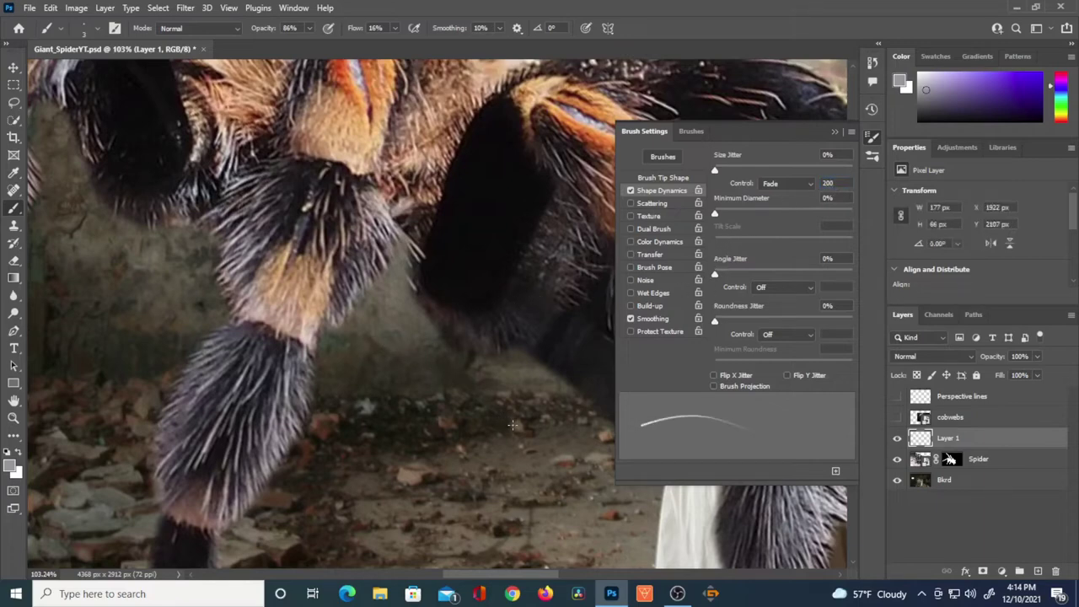
type("100")
left_click_drag(354, 342, 386, 367)
key("ctrl+z")
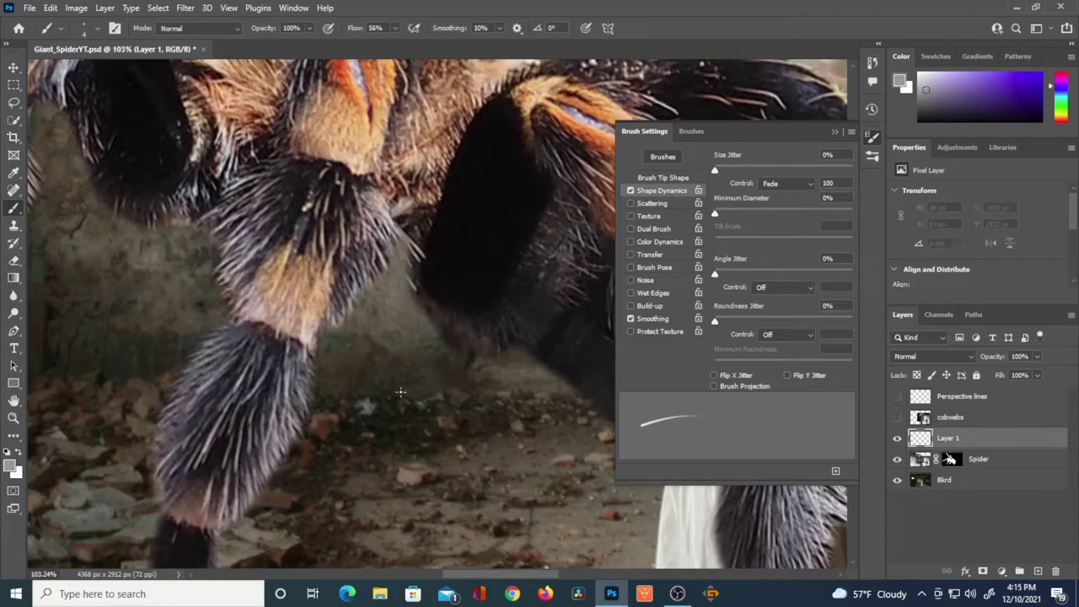
Hide the brush settings and paint fine tapered hairs along the edges of the spider's legs, undoing unwanted strokes
key("F5")
key("ctrl+z")
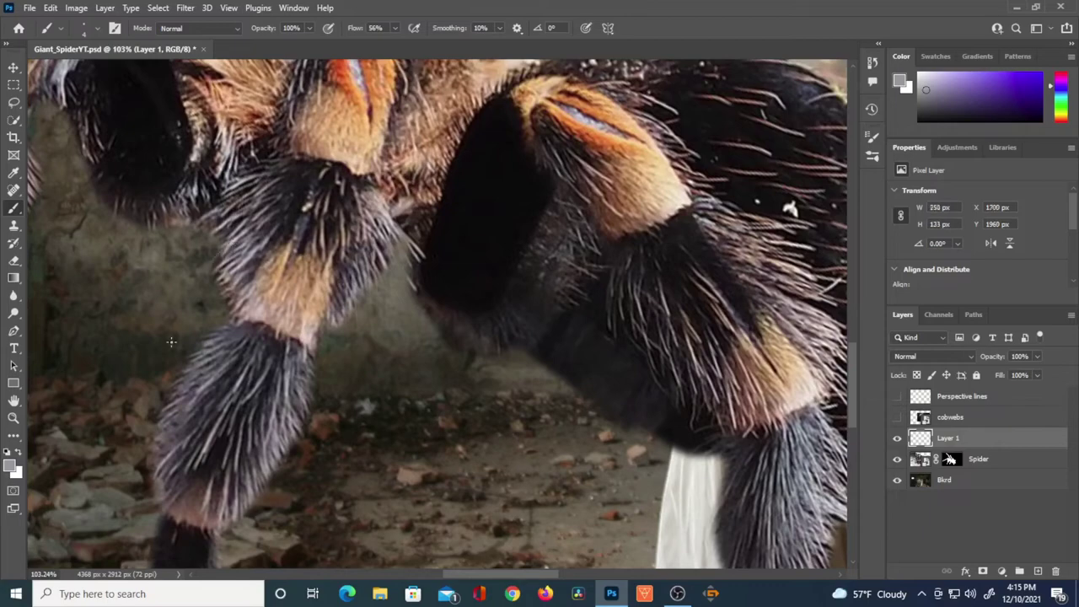
key("ctrl+z")
scroll(731, 262, "down", 3)
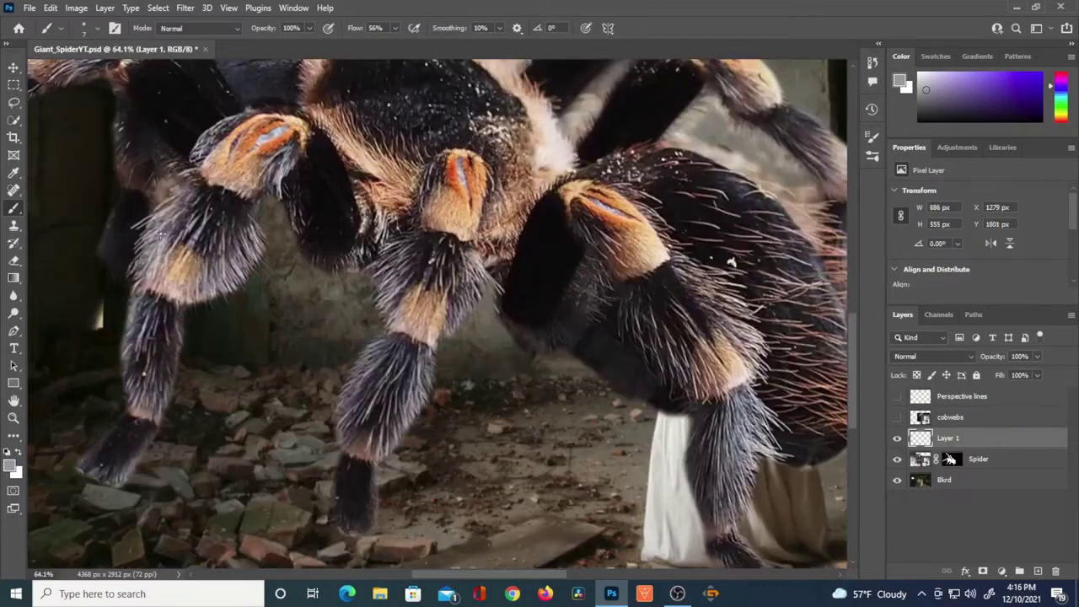
key("ctrl+z")
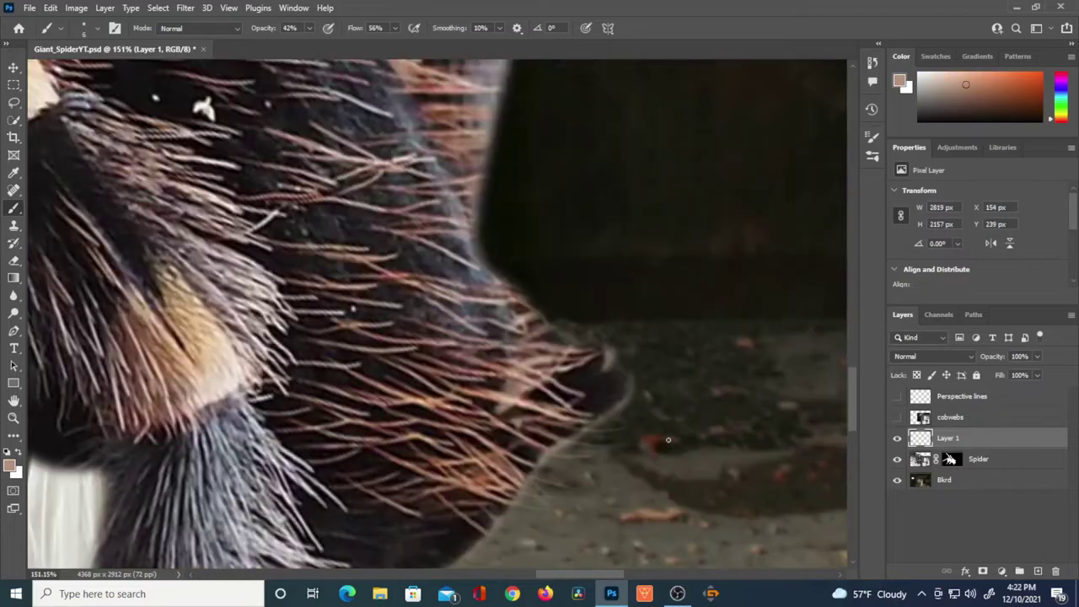
Paint thin tan hairs along the rear edge of the spider's abdomen, redoing any misplaced stroke and checking the blend
left_click_drag(546, 329, 605, 320)
key("ctrl+z")
left_click_drag(527, 295, 565, 289)
scroll(585, 297, "down", 6)
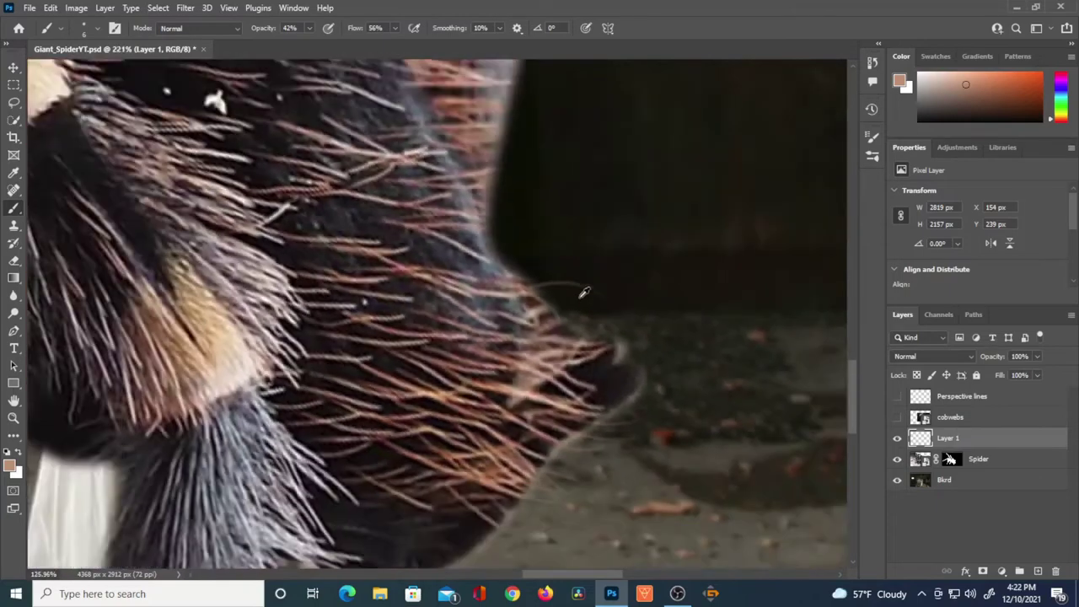
scroll(657, 374, "down", 3)
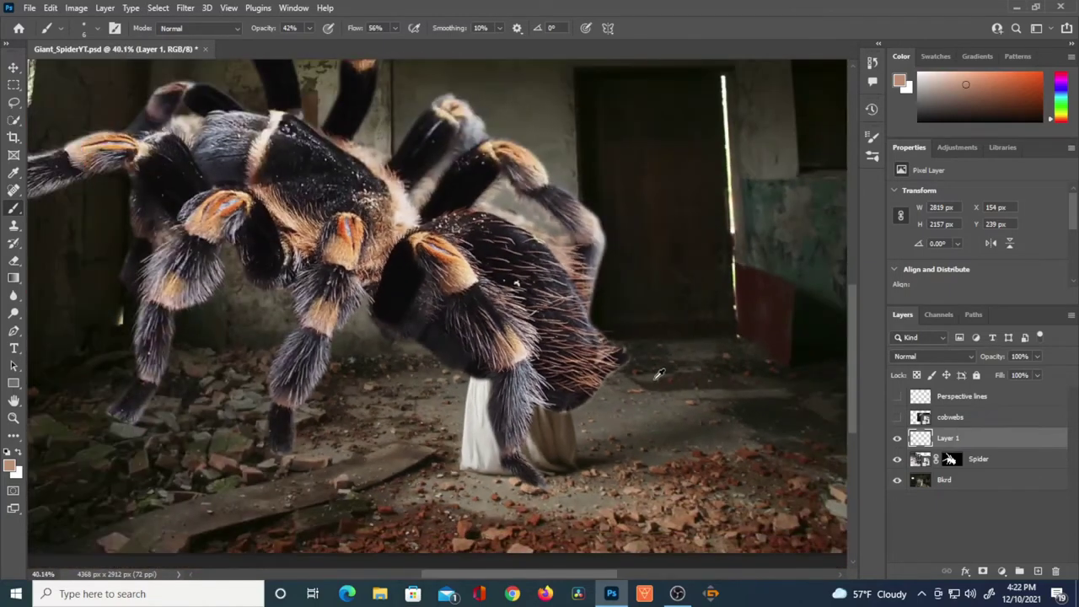
scroll(639, 374, "up", 4)
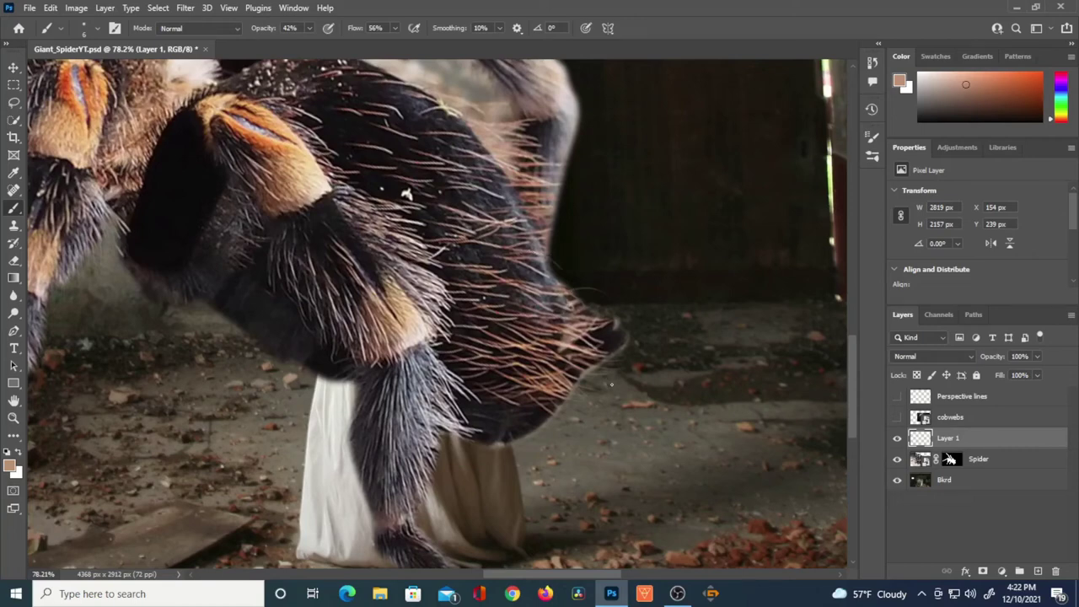
scroll(585, 341, "up", 3)
key("8")
key("5")
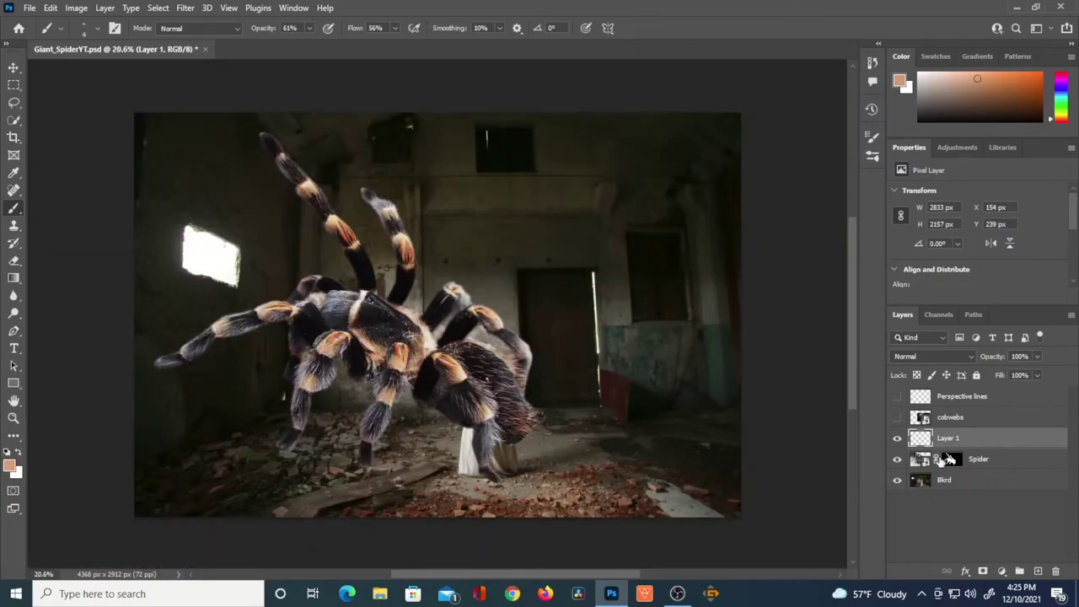
Merge the painted hair layer and the masked Spider layer into one layer
left_click(988, 461, "shift")
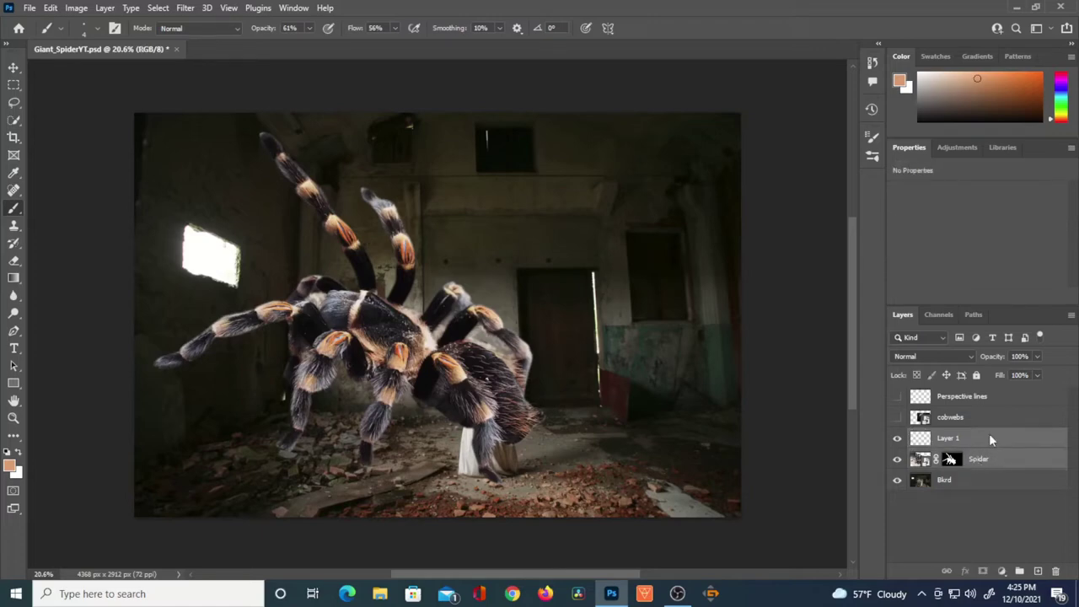
right_click(989, 434)
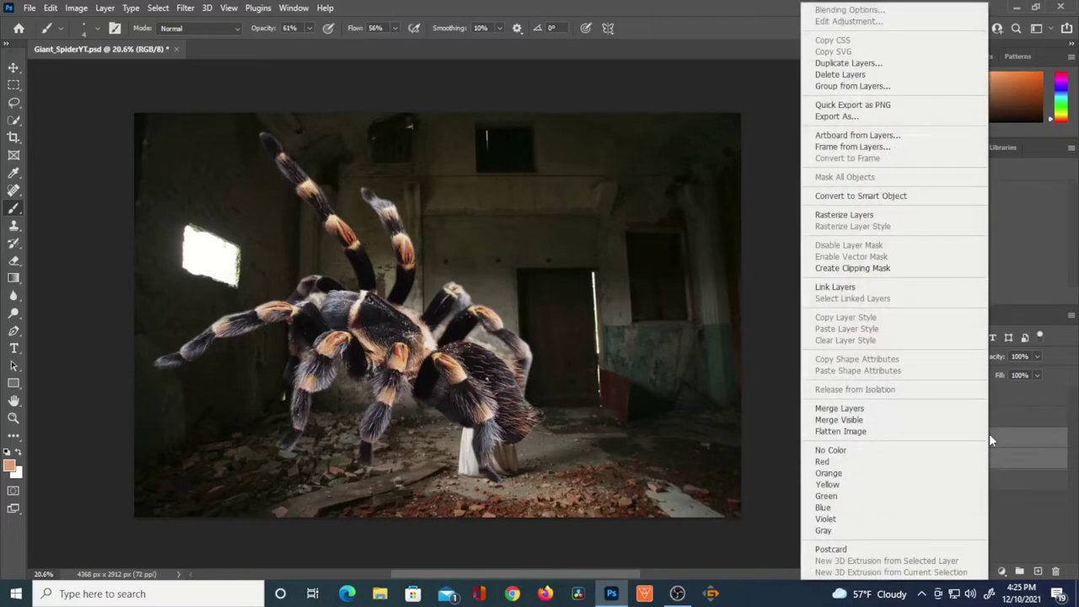
left_click(898, 410)
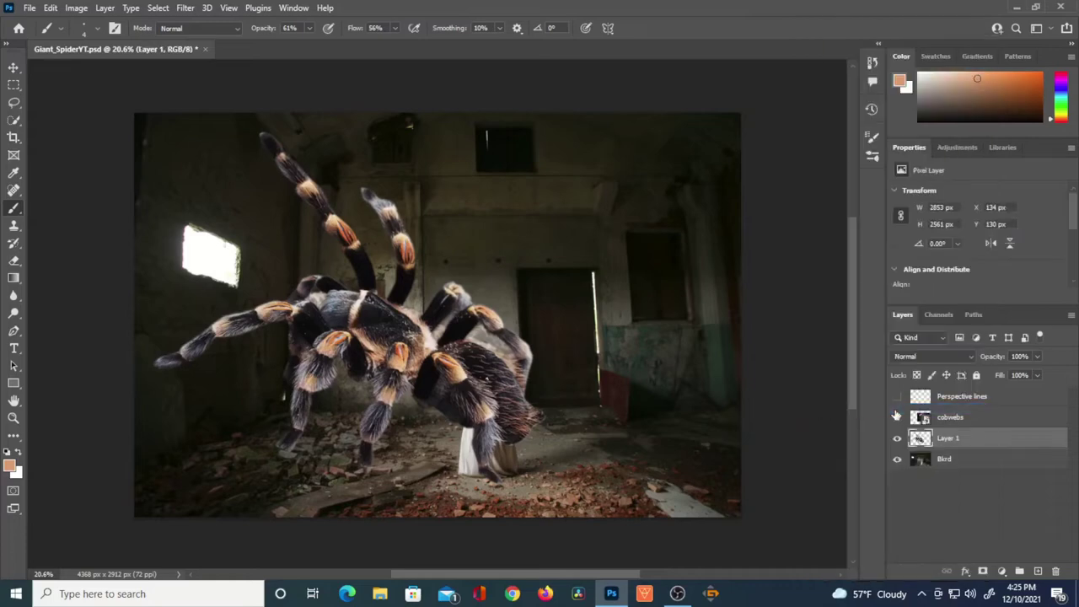
Check the merged spider by toggling its visibility, and rename its layer Spider
left_click(897, 417)
left_click(897, 440)
left_click(897, 439)
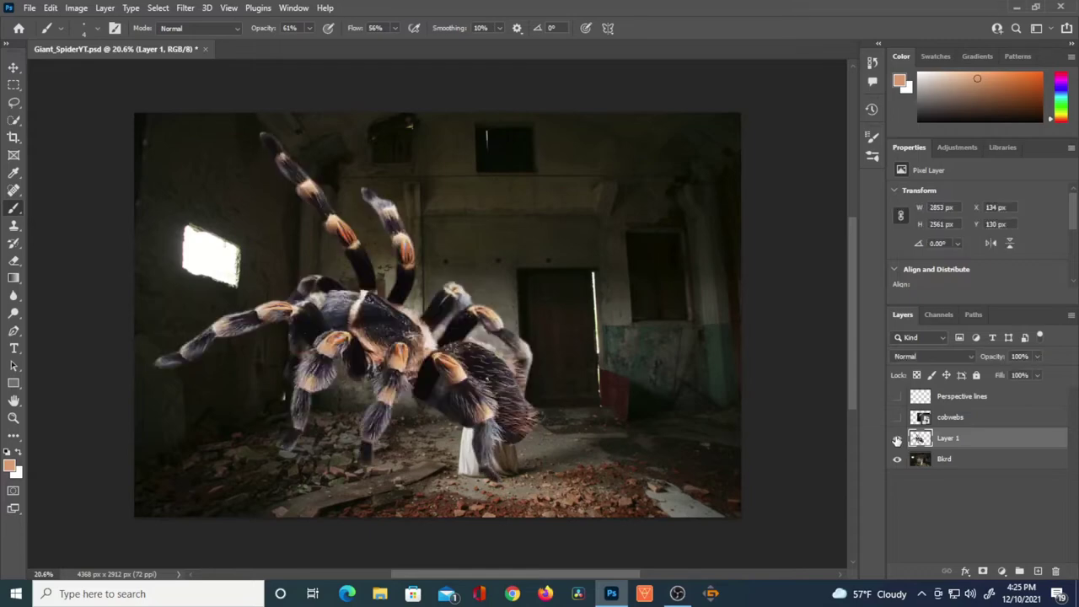
double_click(949, 439)
type("Spider")
key("Return")
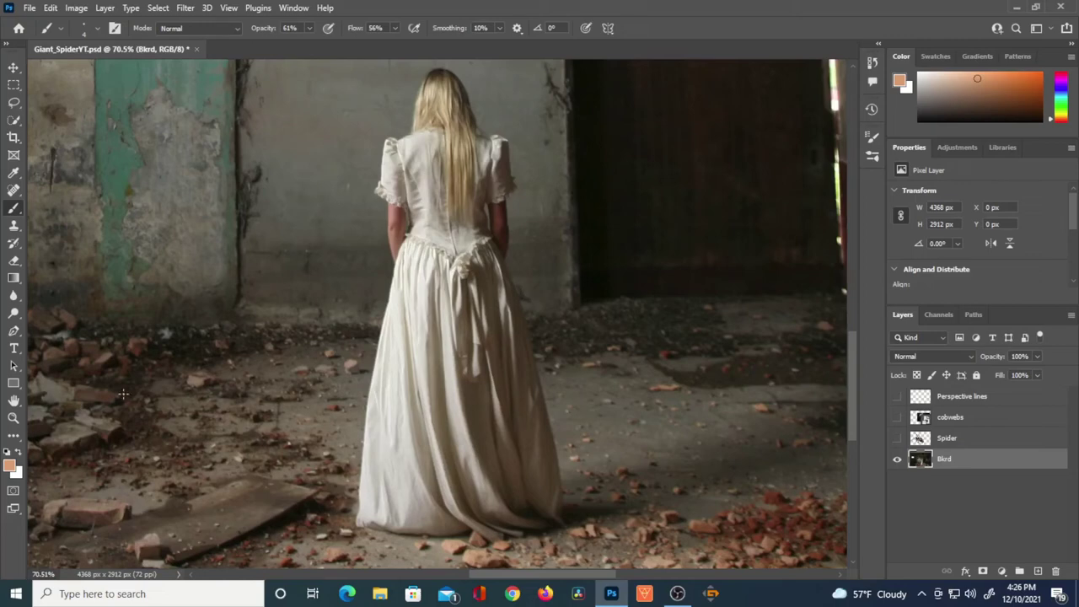
Start a Pen path on the Bkrd layer at the dress's lower right hem and trace up its right edge
left_click(13, 331)
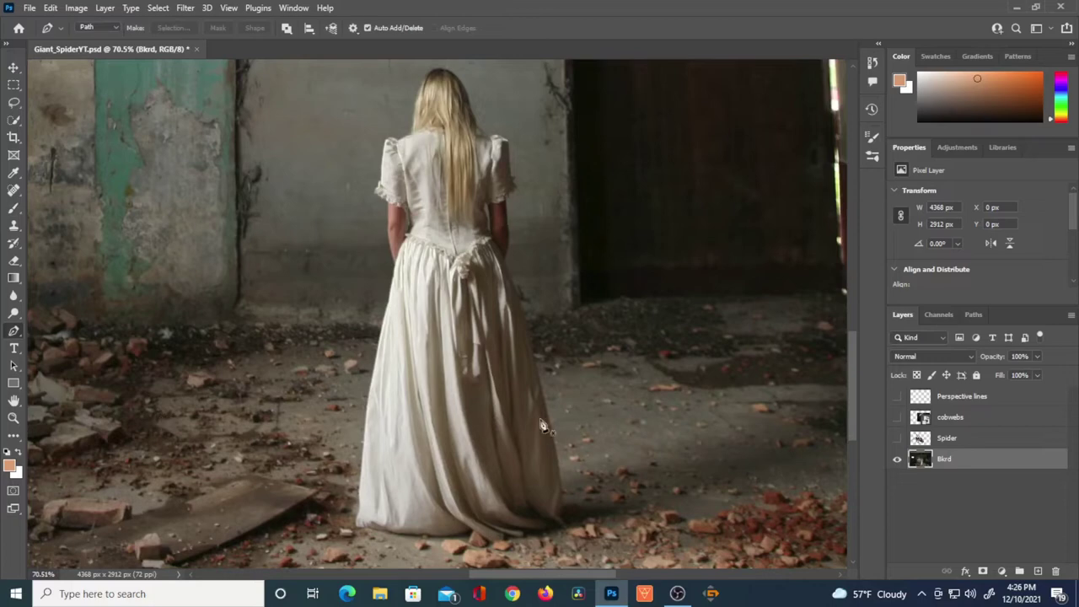
scroll(523, 462, "up", 1)
scroll(523, 462, "up", 2)
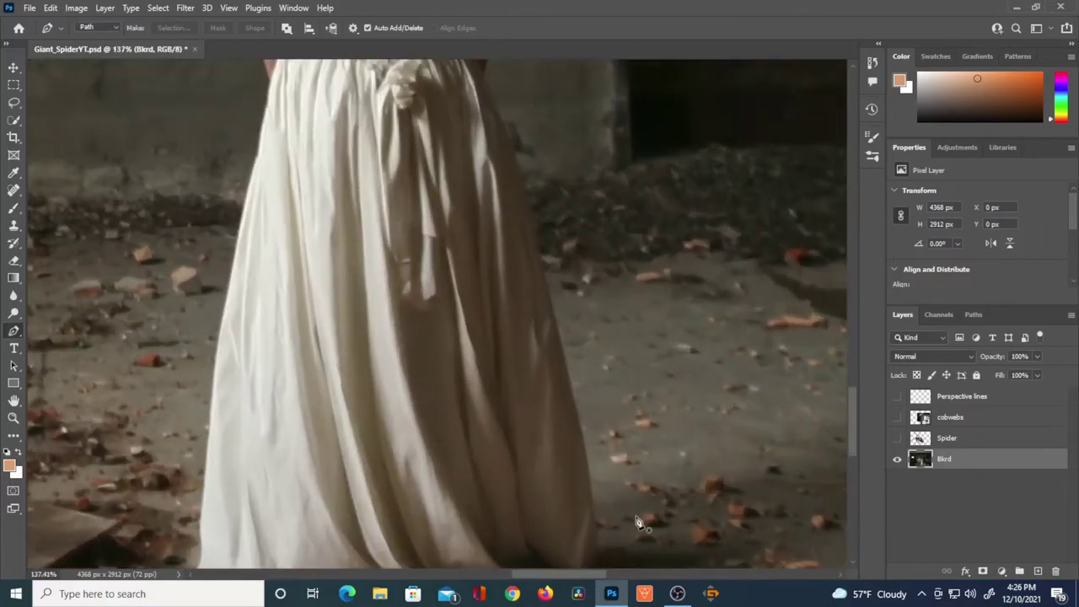
left_click_drag(633, 513, 619, 441)
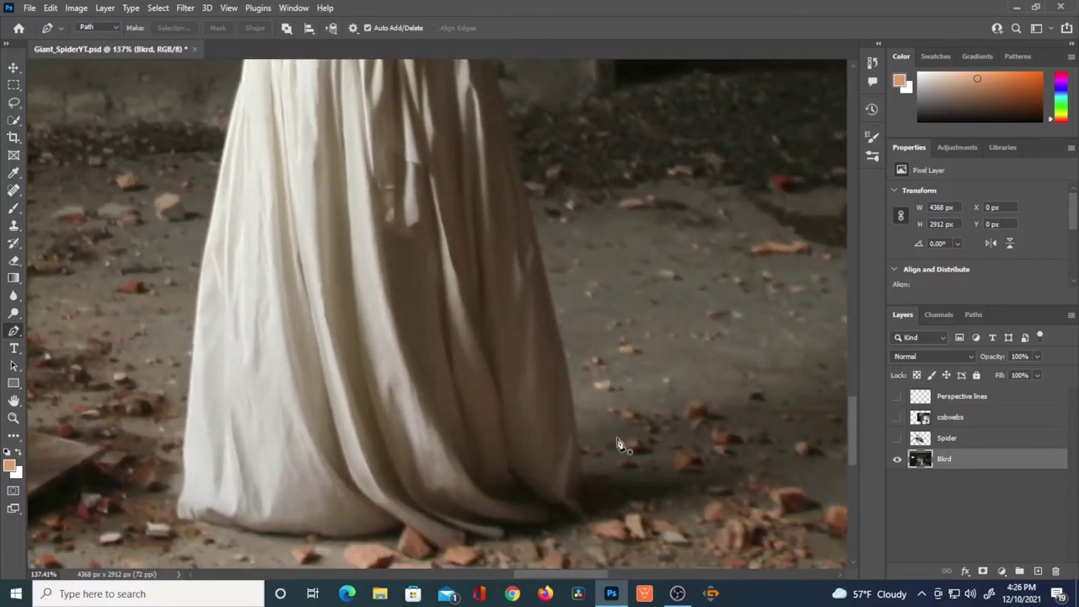
left_click(578, 506)
left_click(577, 499)
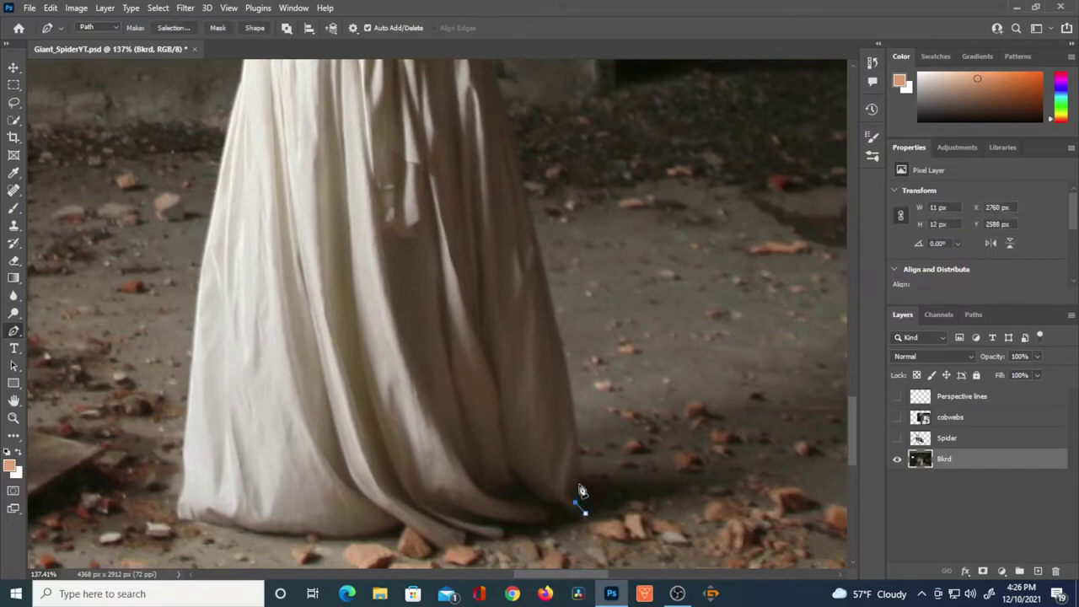
left_click(581, 472)
left_click(575, 440)
left_click(574, 425)
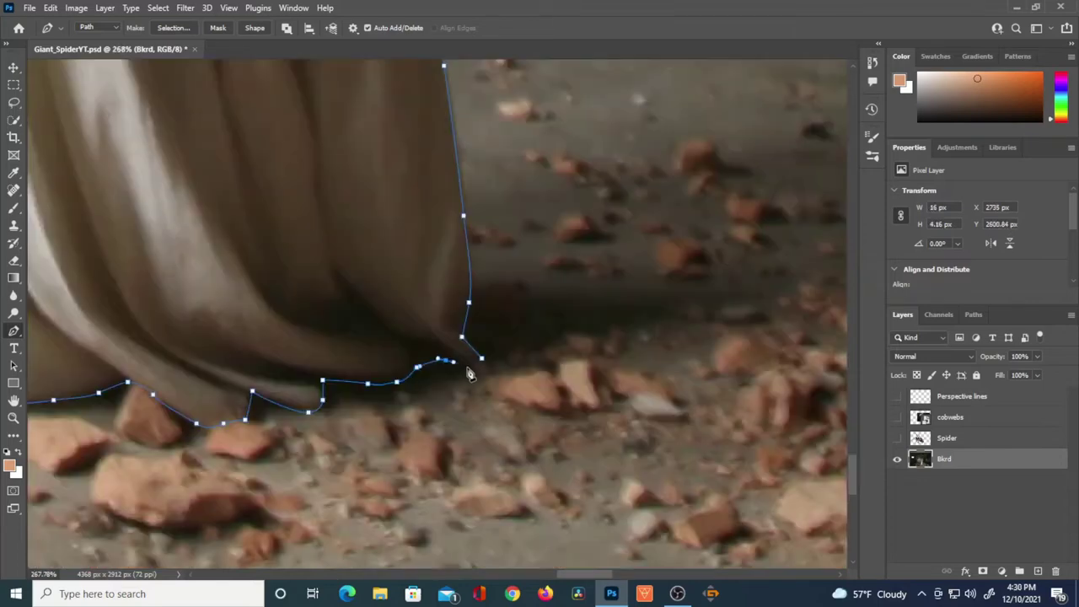
Close the Pen path around the woman at the dress hem and convert it to a selection
left_click(493, 381)
left_click(487, 374)
key("ctrl+0")
key("ctrl+Return")
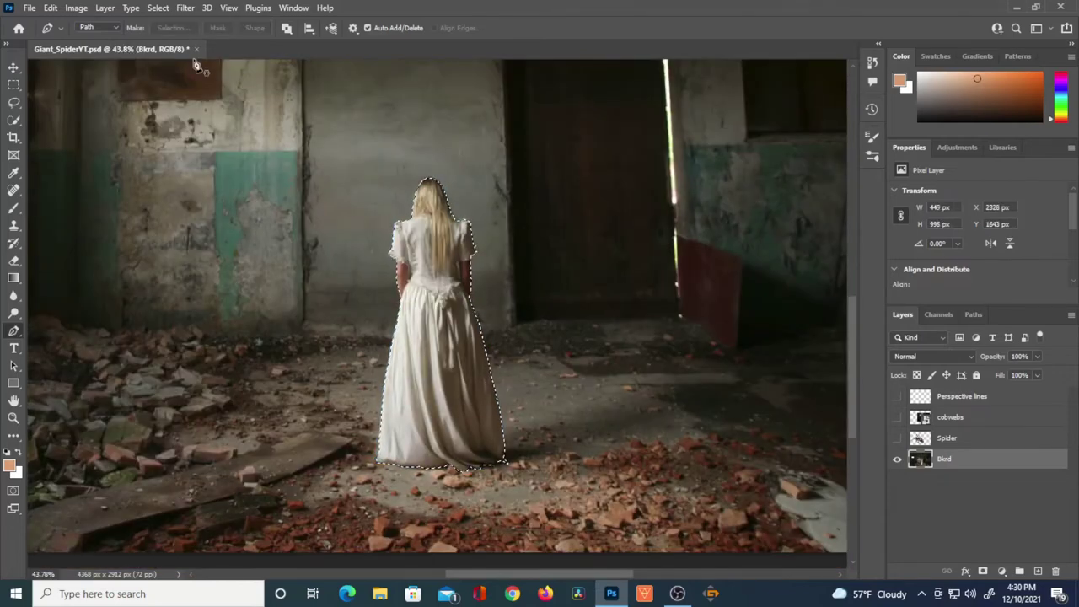
Feather the selection around the woman by 2 pixels and copy it from the Bkrd layer to a new layer
left_click(158, 8)
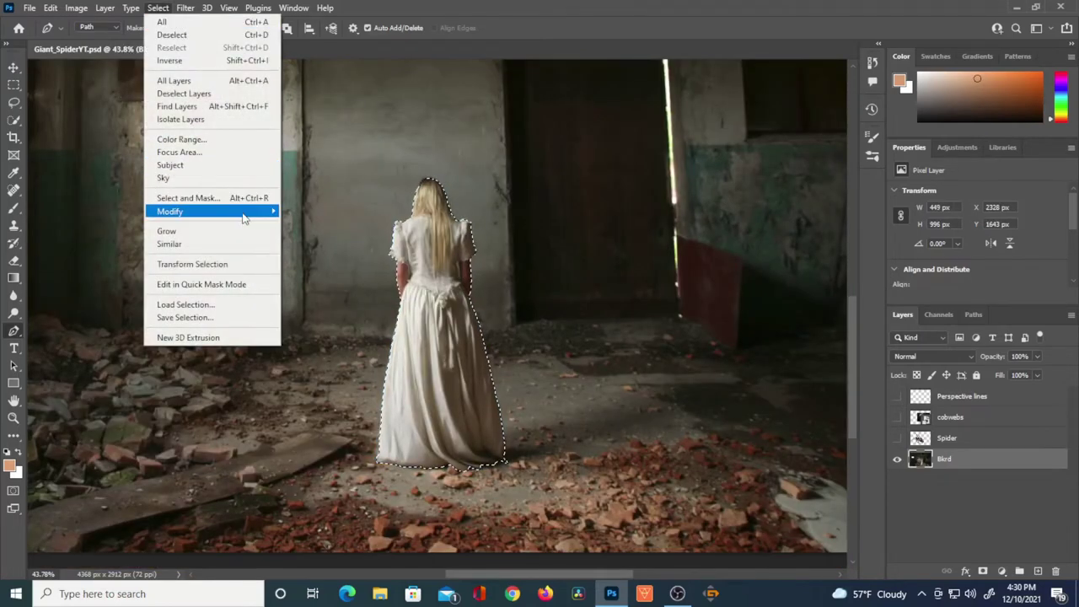
mouse_move(241, 211)
left_click(305, 262)
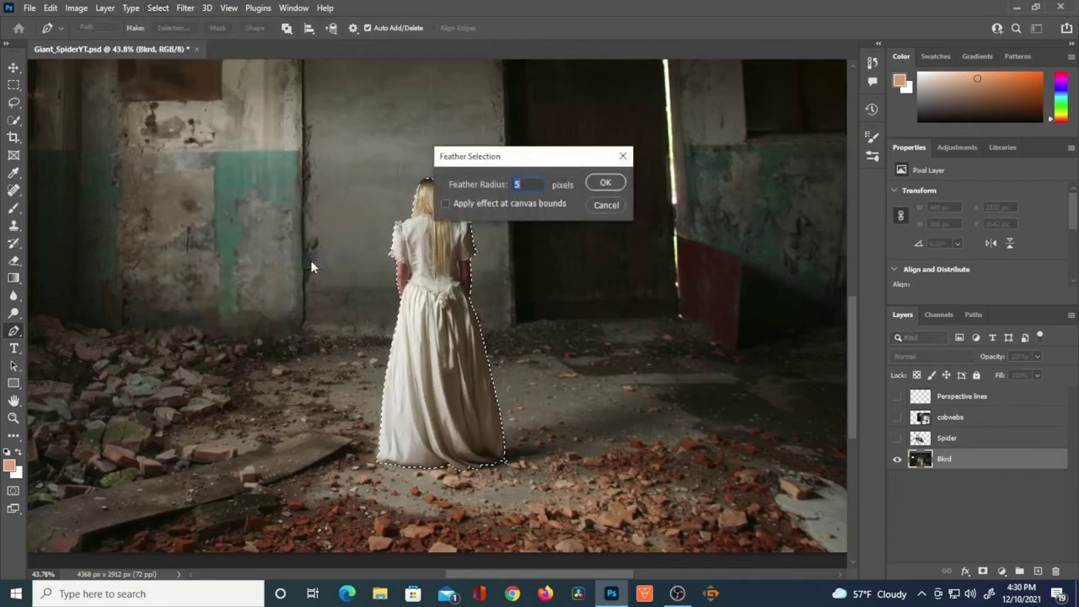
type("2")
left_click(603, 185)
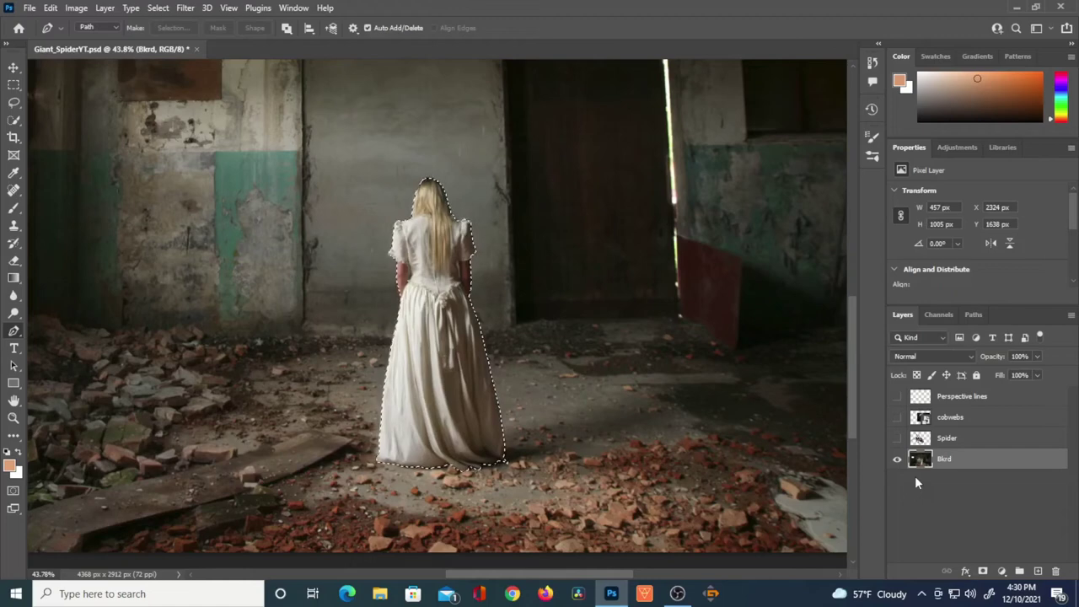
key("ctrl+j")
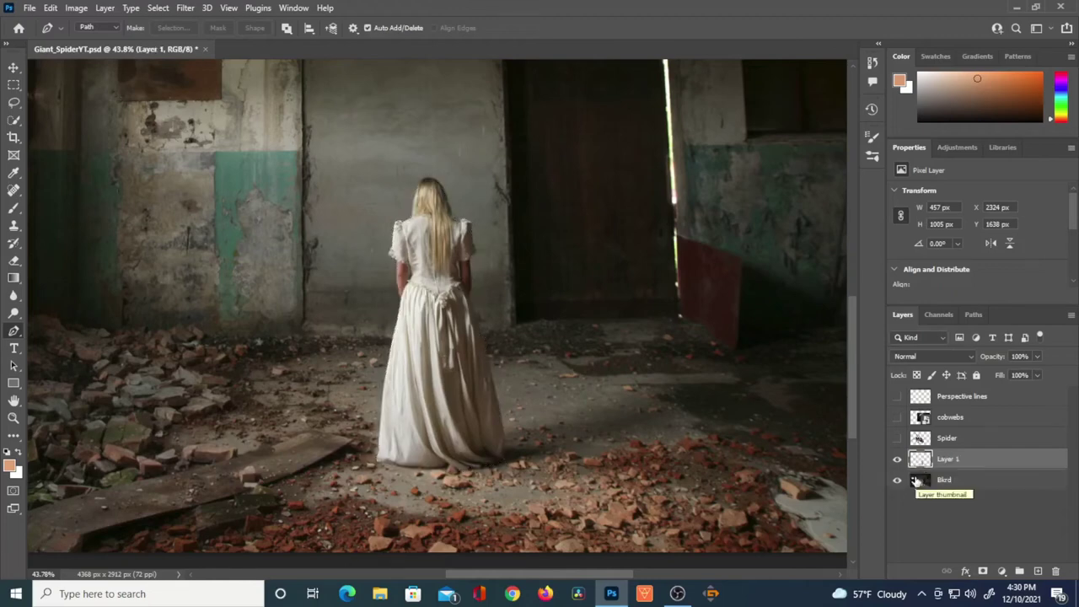
Check the woman's cutout by toggling the Bkrd layer's visibility, and rename the cutout layer Lady
left_click(897, 480)
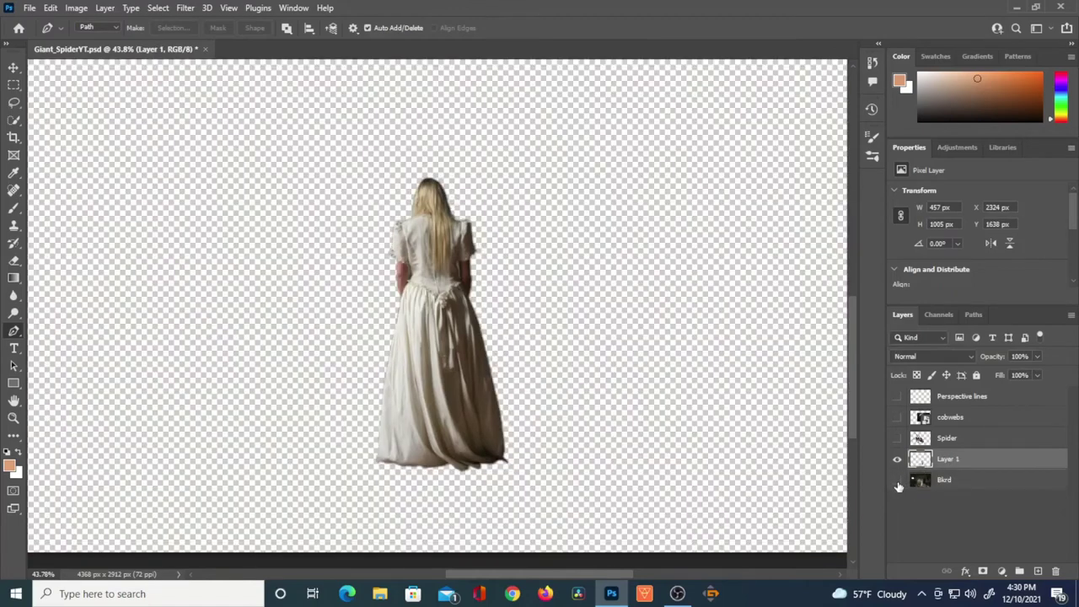
left_click(897, 480)
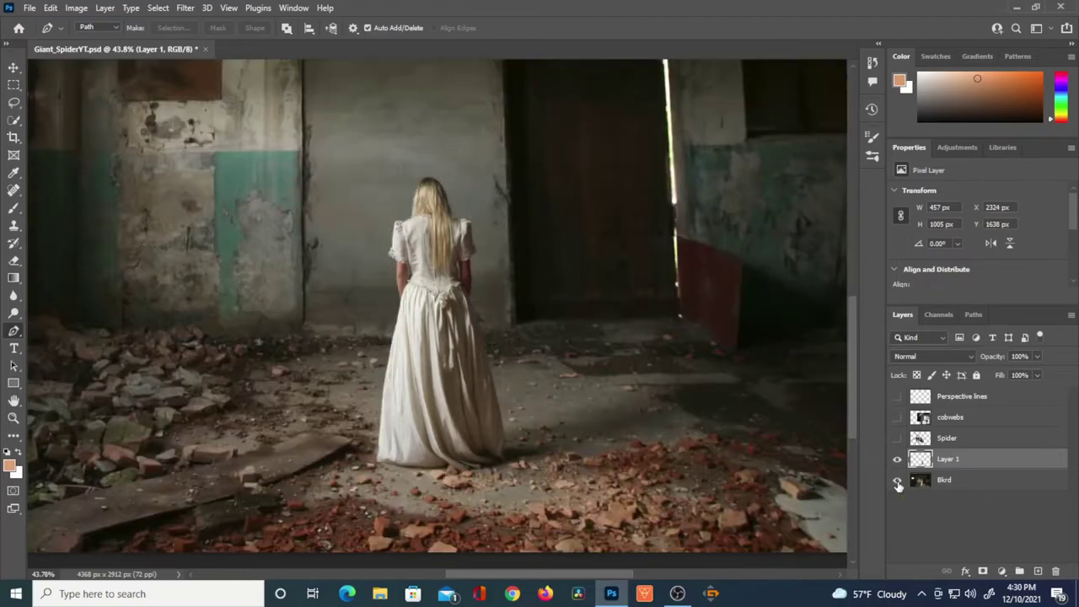
double_click(952, 465)
type("Lady")
key("Return")
Show the Spider layer, place it beneath the Lady layer, and scale the spider down to about 91%
scroll(571, 407, "down", 4)
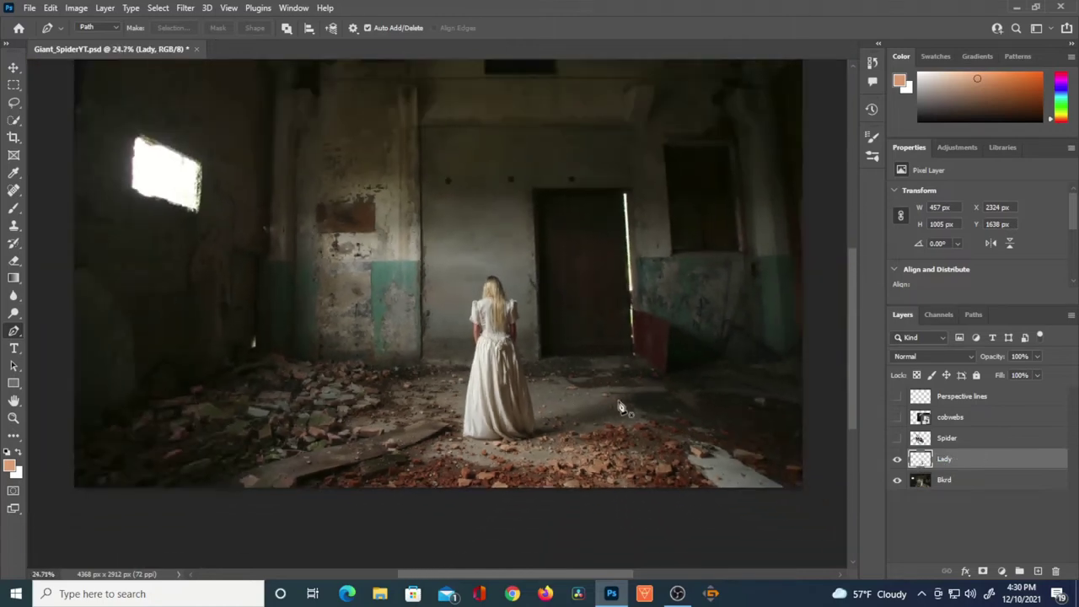
scroll(616, 422, "up", 2)
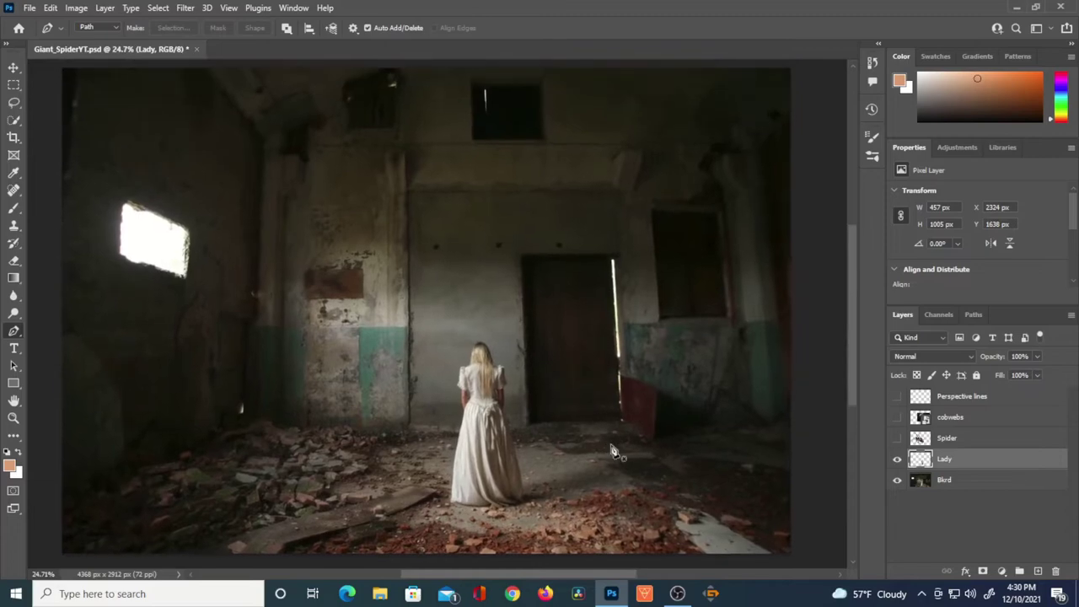
scroll(613, 451, "down", 1)
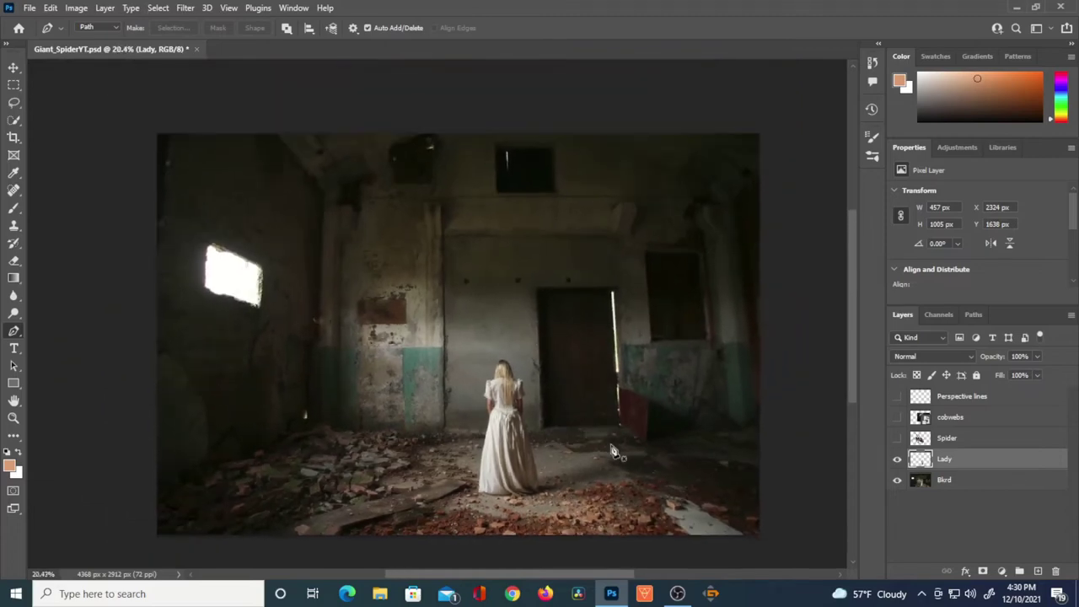
left_click(897, 437)
left_click_drag(923, 462, 924, 438)
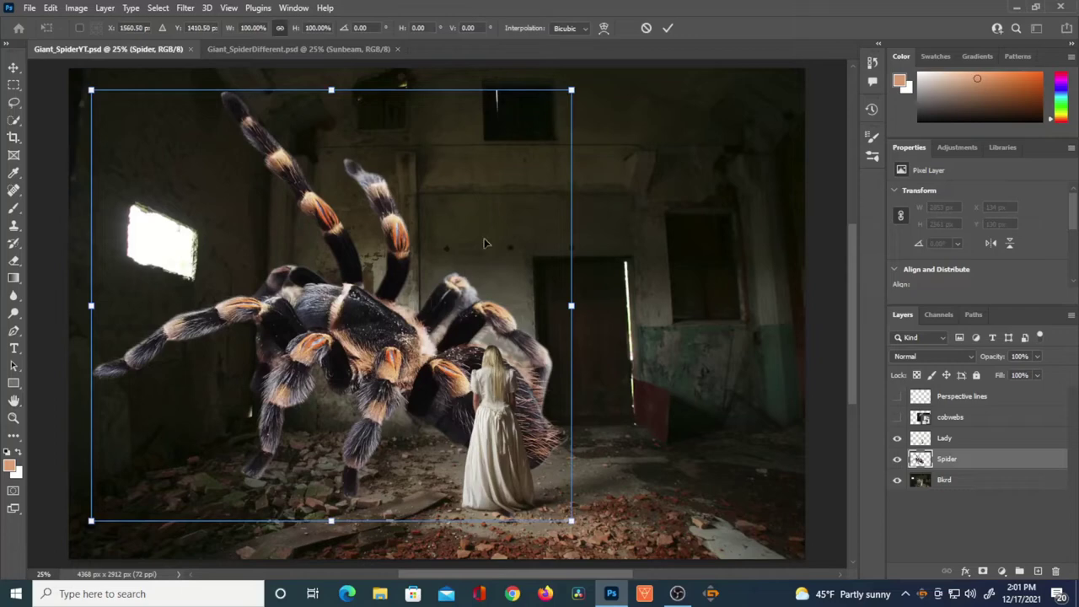
left_click_drag(572, 90, 534, 148)
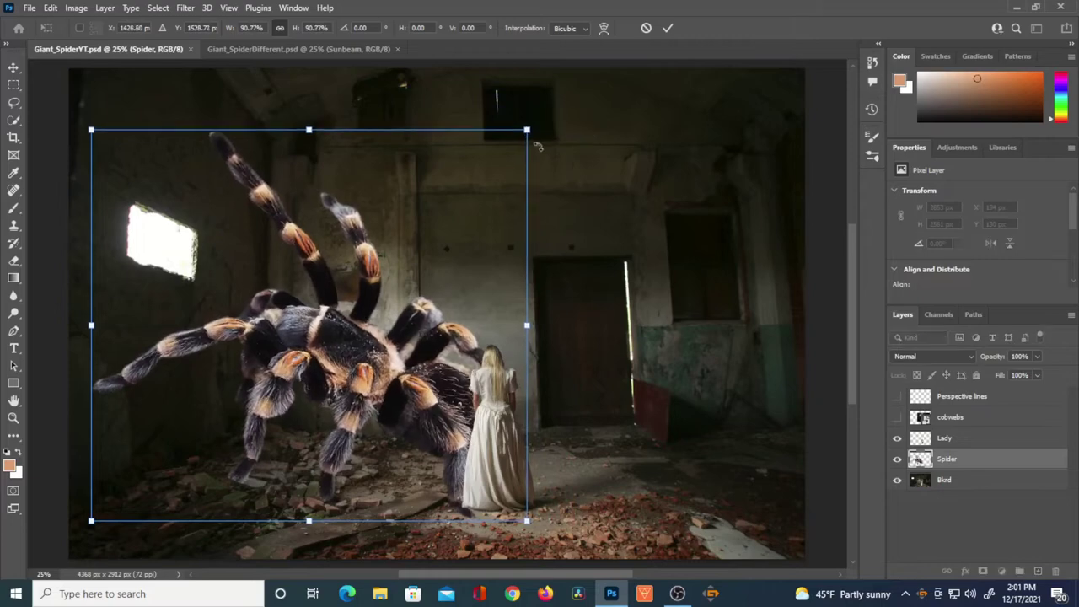
left_click(668, 27)
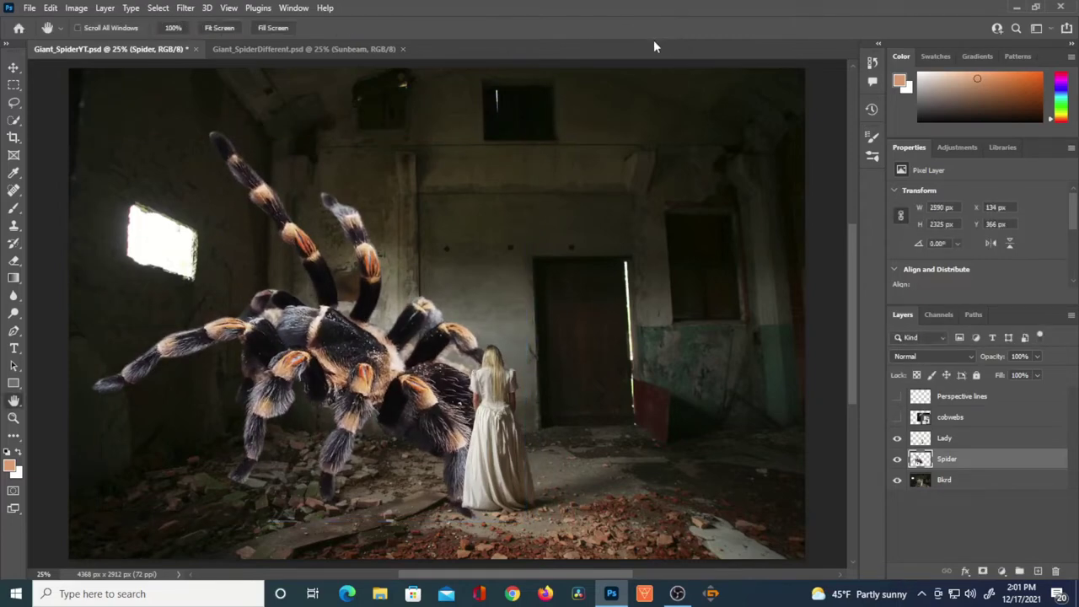
Hide the Lady layer, start Puppet Warp on the spider, and pin its abdomen, body and lower front legs
left_click(897, 438)
left_click(51, 7)
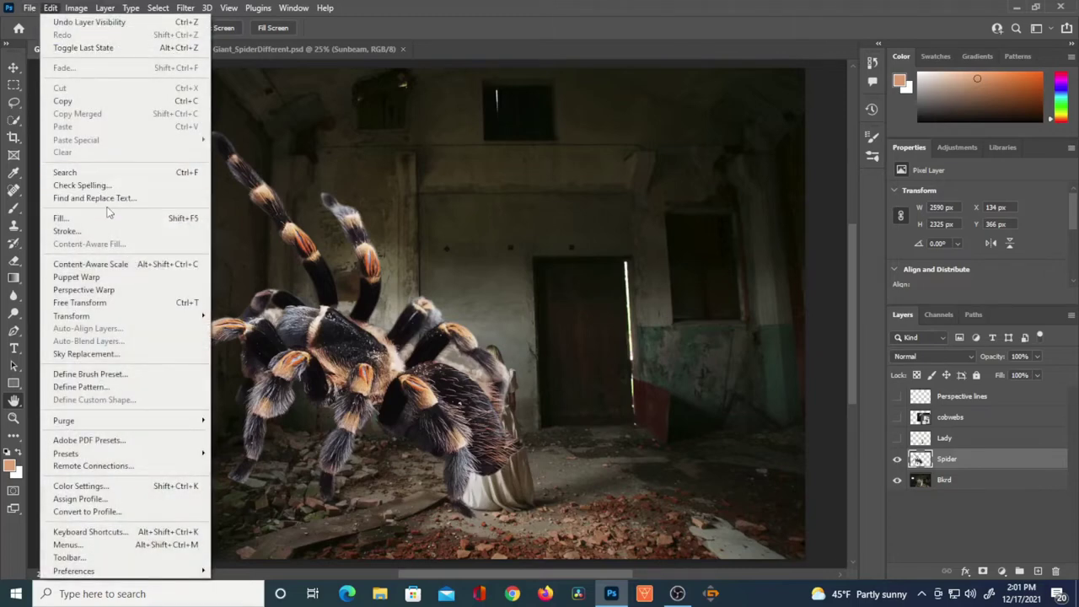
left_click(97, 276)
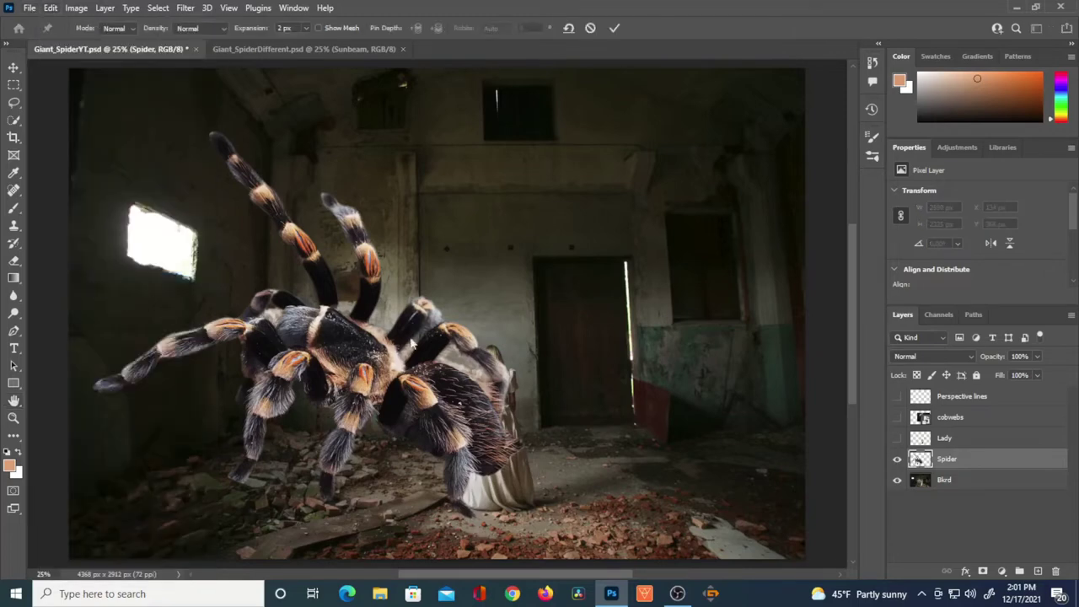
left_click(516, 447)
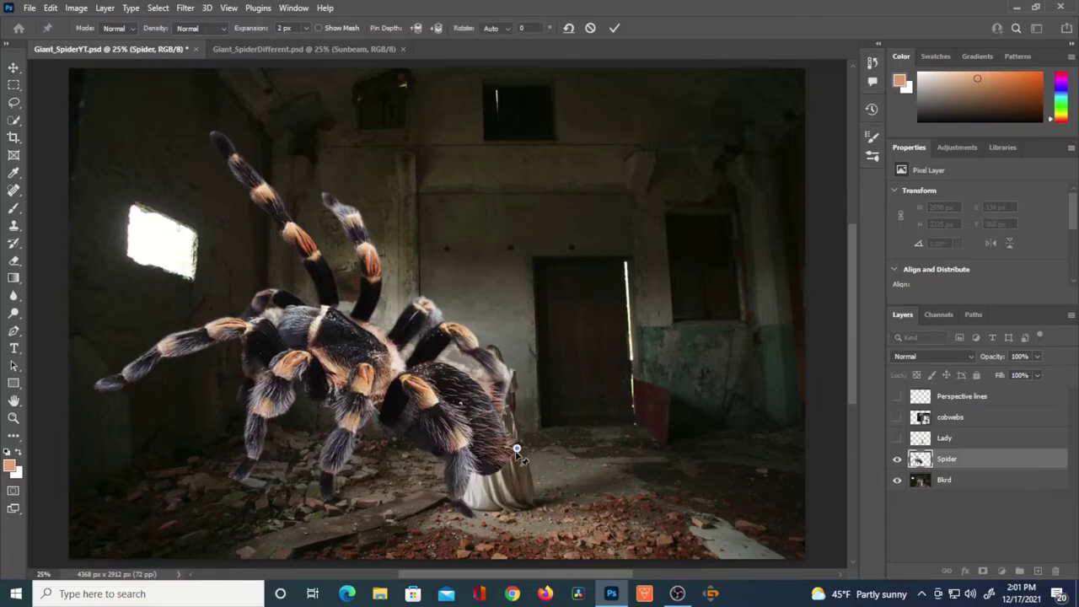
left_click(467, 511)
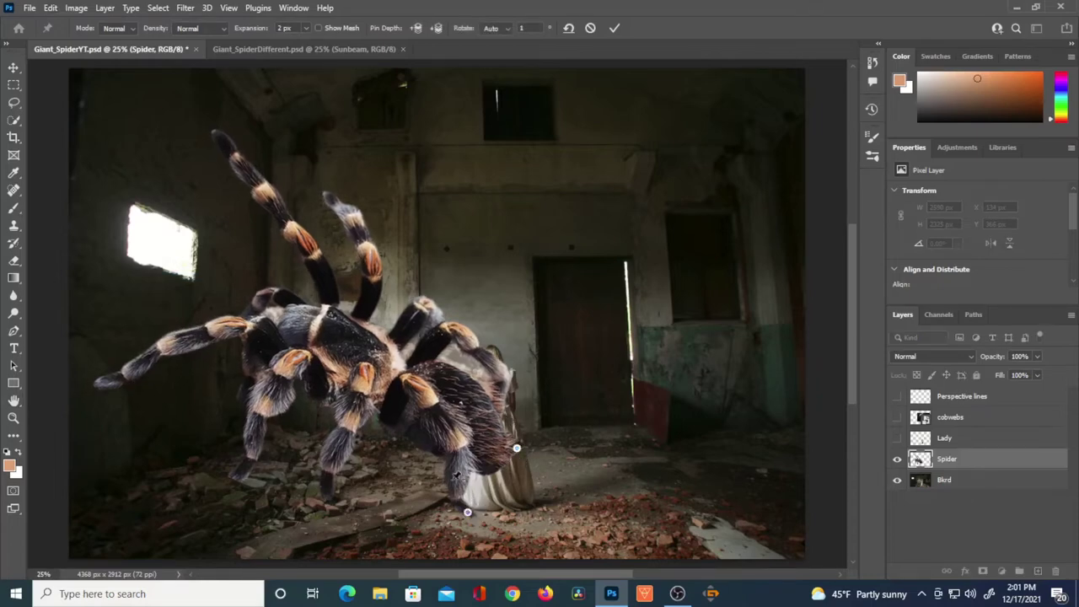
left_click(386, 419)
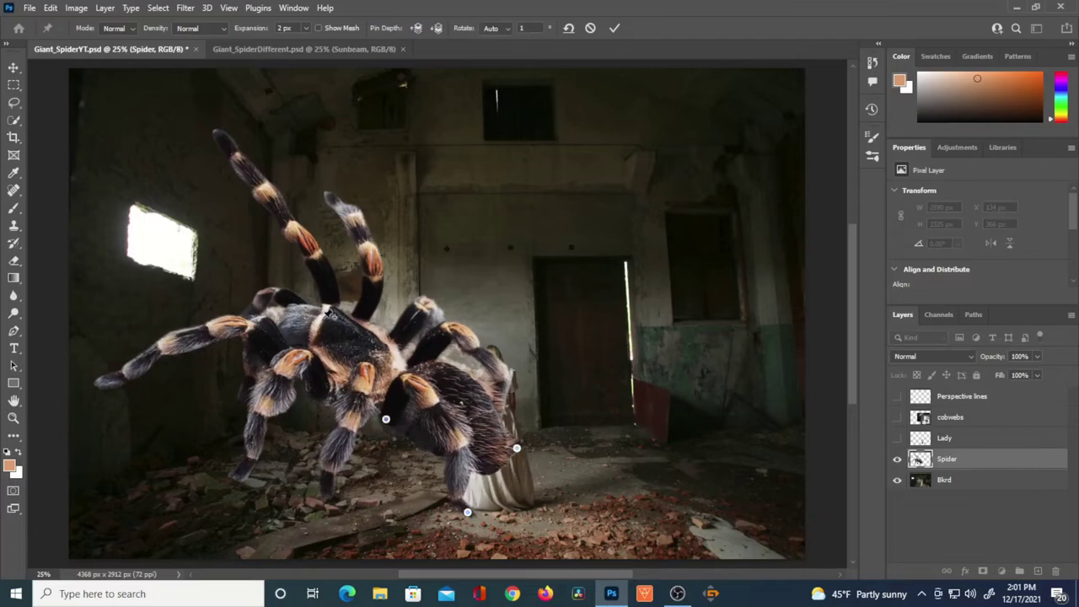
left_click(329, 311)
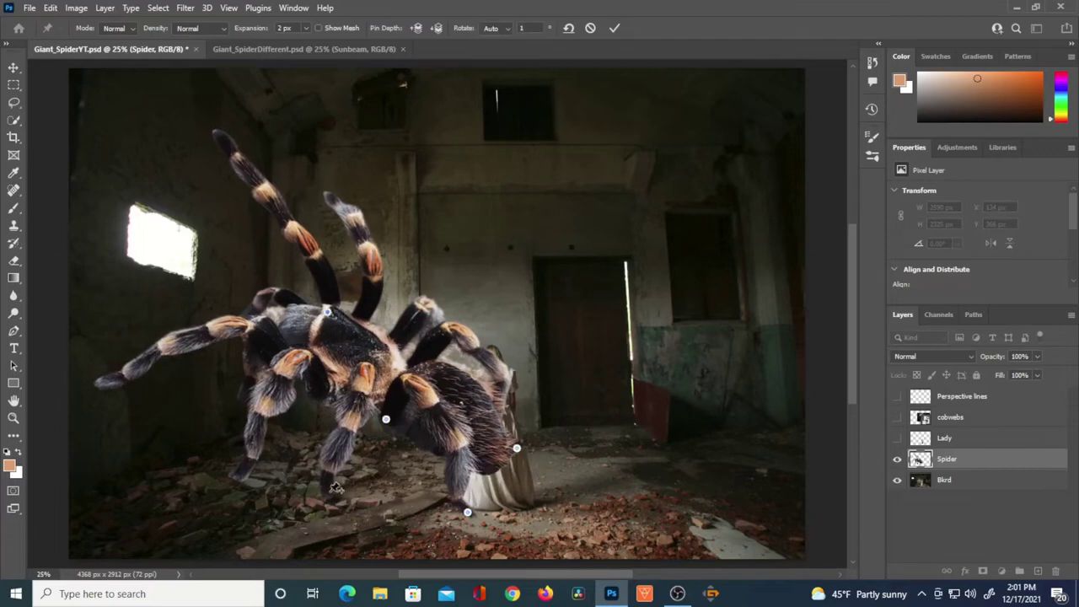
left_click(328, 492)
left_click(356, 407)
left_click(241, 476)
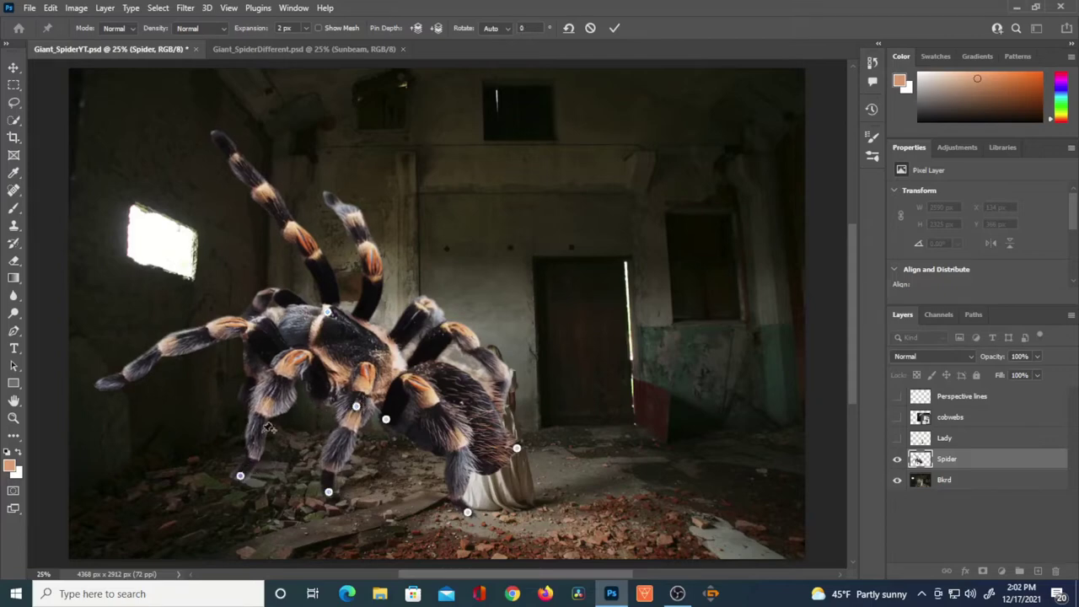
left_click(292, 362)
Add Puppet Warp pins along the spider's outstretched left leg, both raised legs and the upper rear leg
left_click(100, 385)
left_click(130, 374)
left_click(172, 342)
left_click(228, 322)
left_click(278, 294)
left_click(300, 234)
left_click(219, 135)
left_click(328, 196)
left_click(375, 265)
left_click(360, 322)
left_click(426, 303)
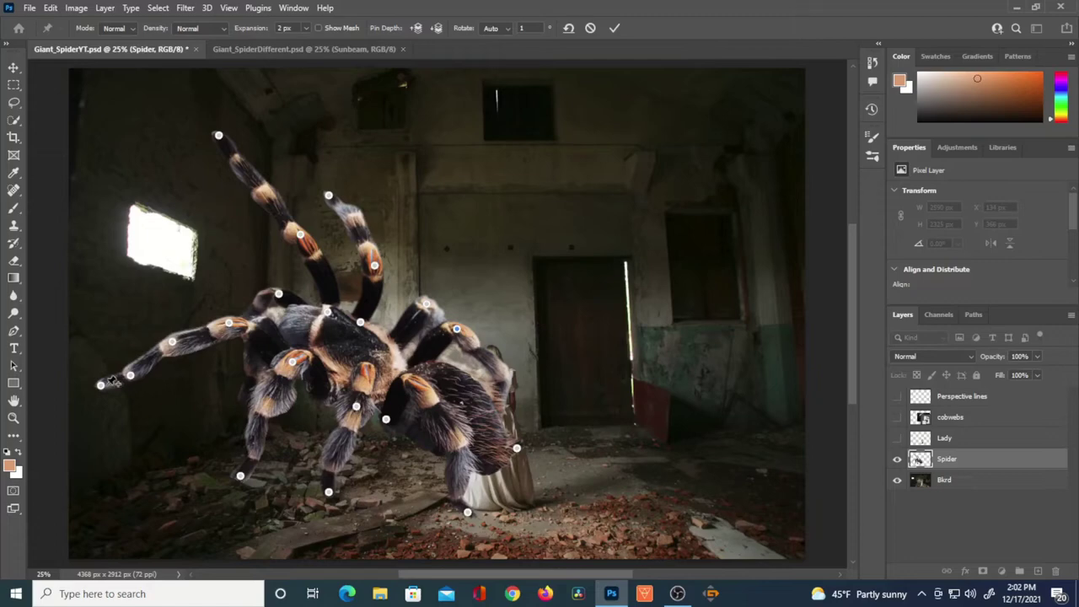
Raise and bend the spider's outstretched left leg by moving its foot and joint pins up toward the bright window
left_click_drag(100, 386, 118, 290)
left_click_drag(172, 340, 179, 301)
left_click_drag(228, 326, 183, 275)
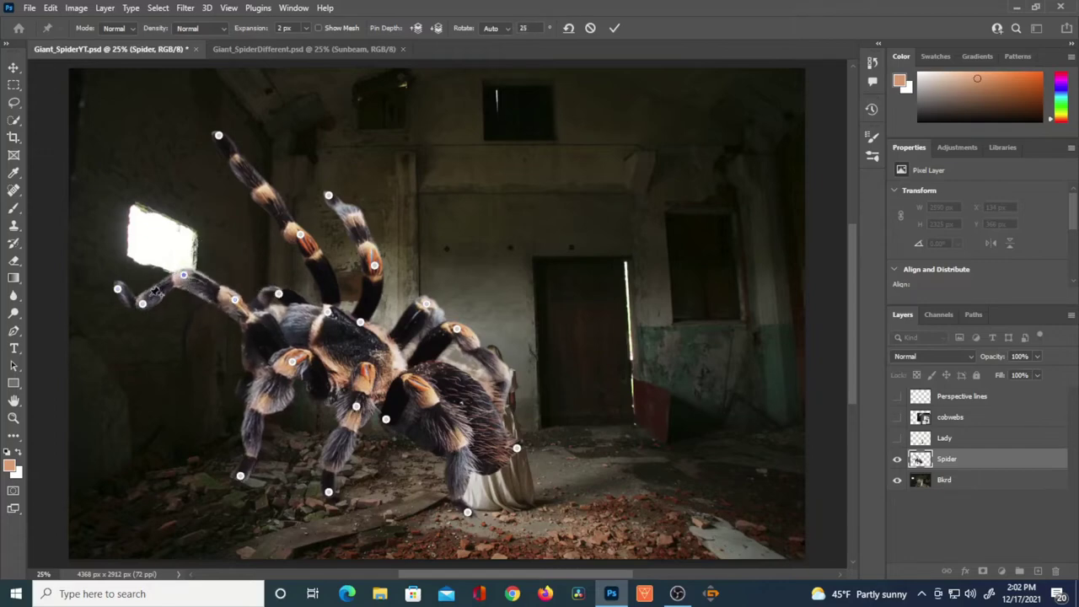
left_click_drag(145, 305, 120, 268)
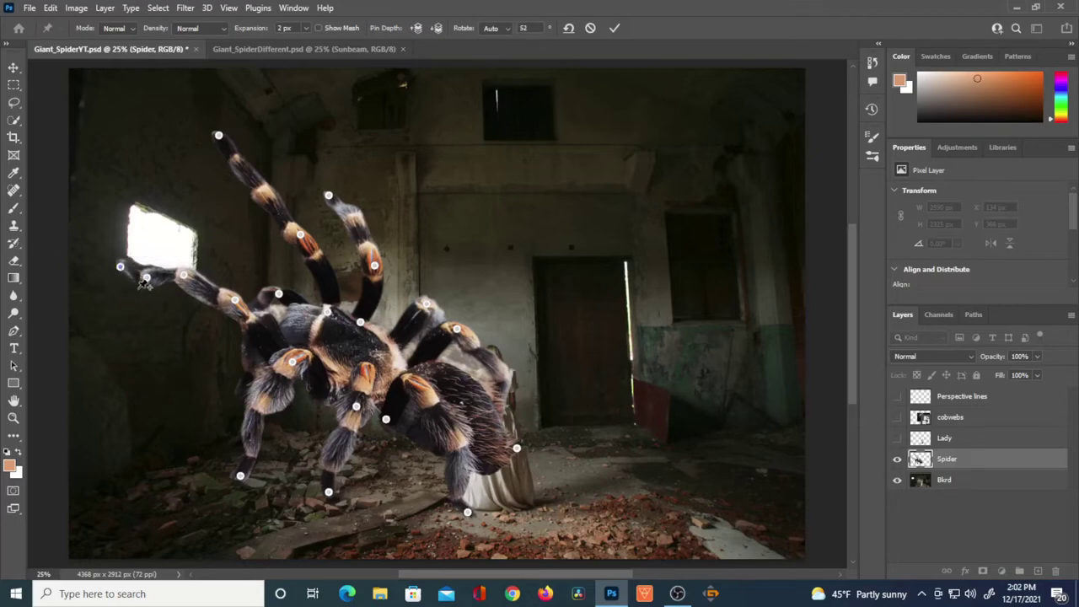
left_click_drag(121, 267, 192, 272)
left_click_drag(241, 305, 242, 279)
Reposition the feet of the spider's three lower legs, swinging the left one outward, and apply the Puppet Warp
left_click_drag(468, 516, 484, 491)
left_click_drag(328, 492, 328, 504)
left_click_drag(247, 448, 219, 419)
left_click(245, 378)
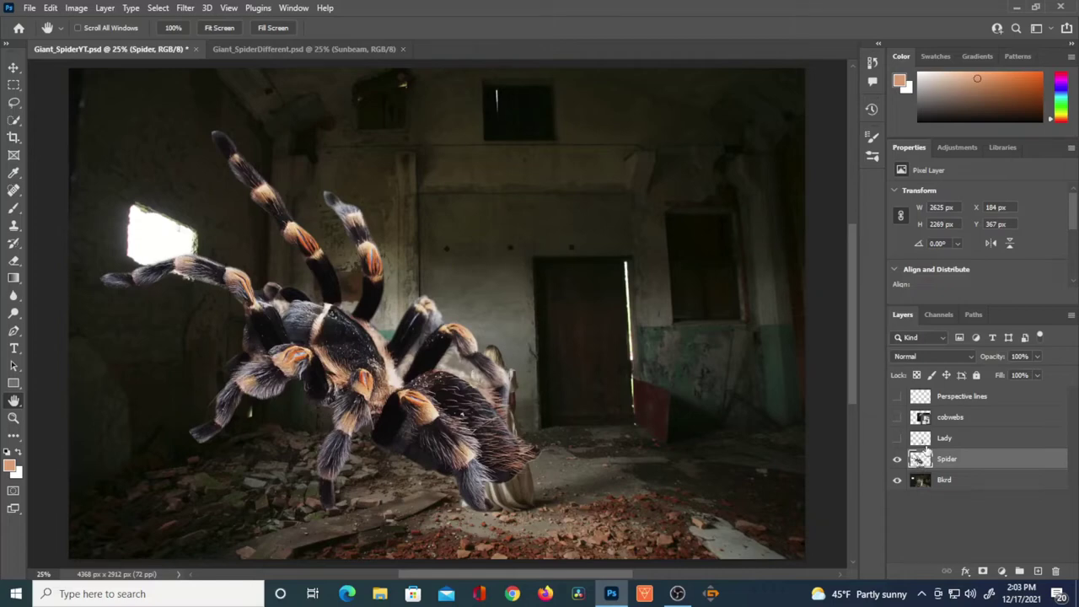
Move the spider up about 208 px and slightly left with Free Transform
key("ctrl+t")
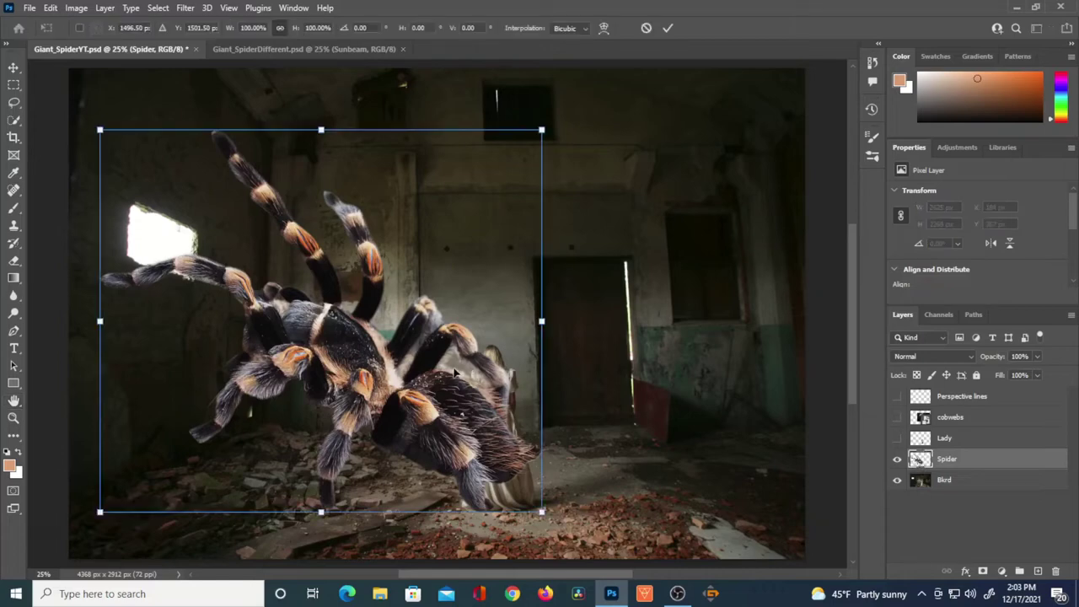
left_click_drag(432, 352, 432, 336)
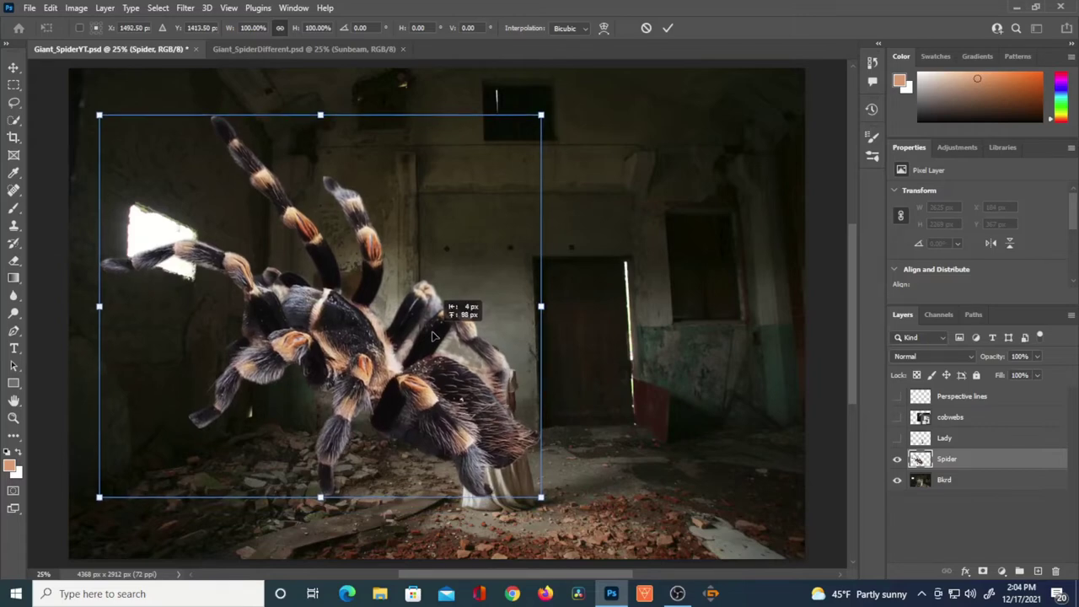
Start a second Puppet Warp on the spider and pin its feet, leg joints, body and abdomen
left_click(51, 8)
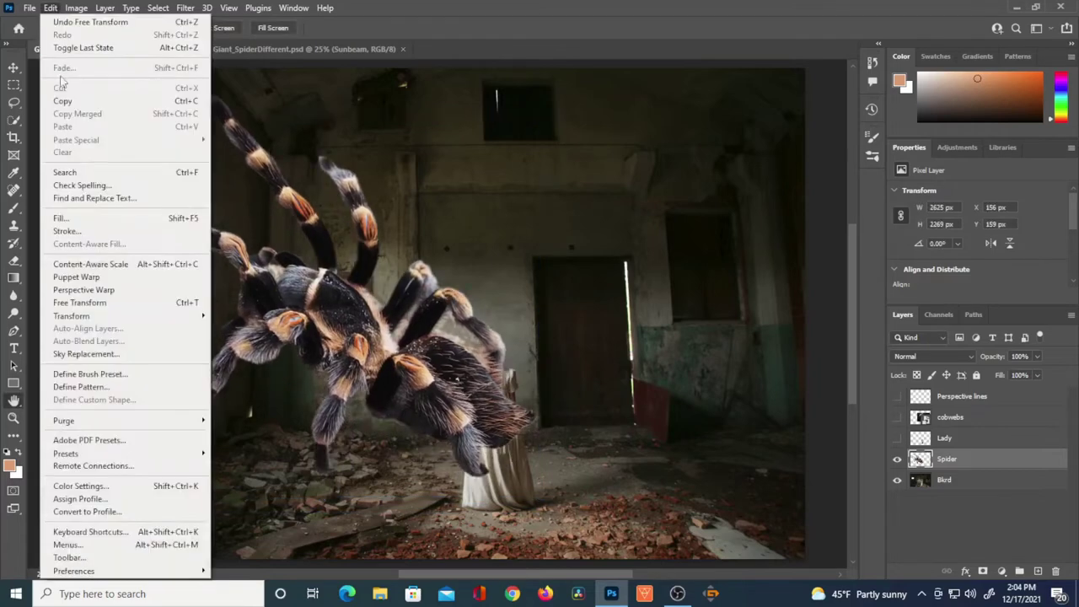
left_click(91, 278)
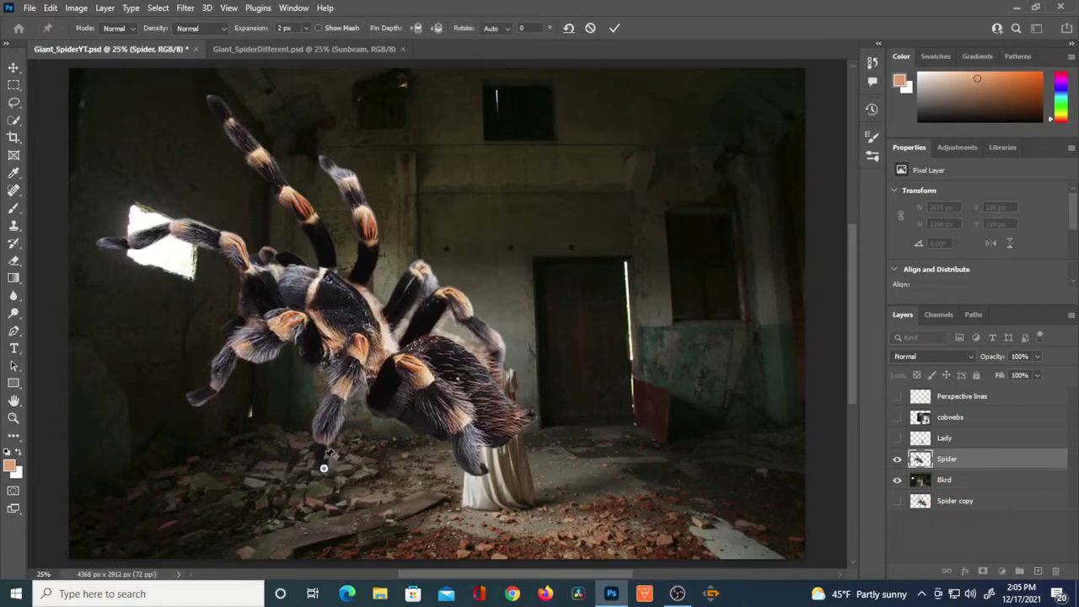
left_click(352, 365)
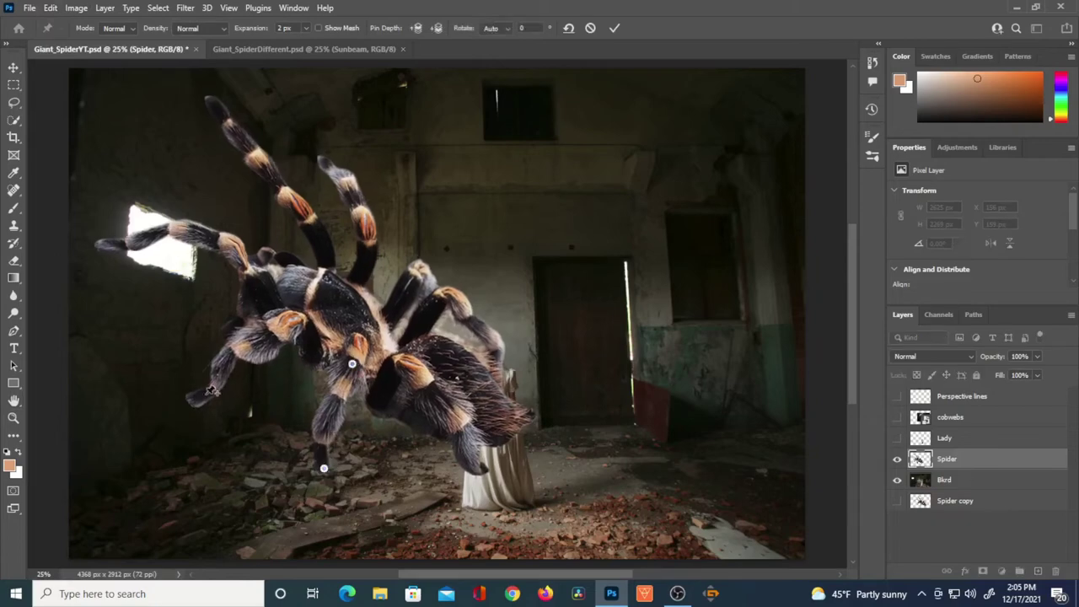
left_click(194, 399)
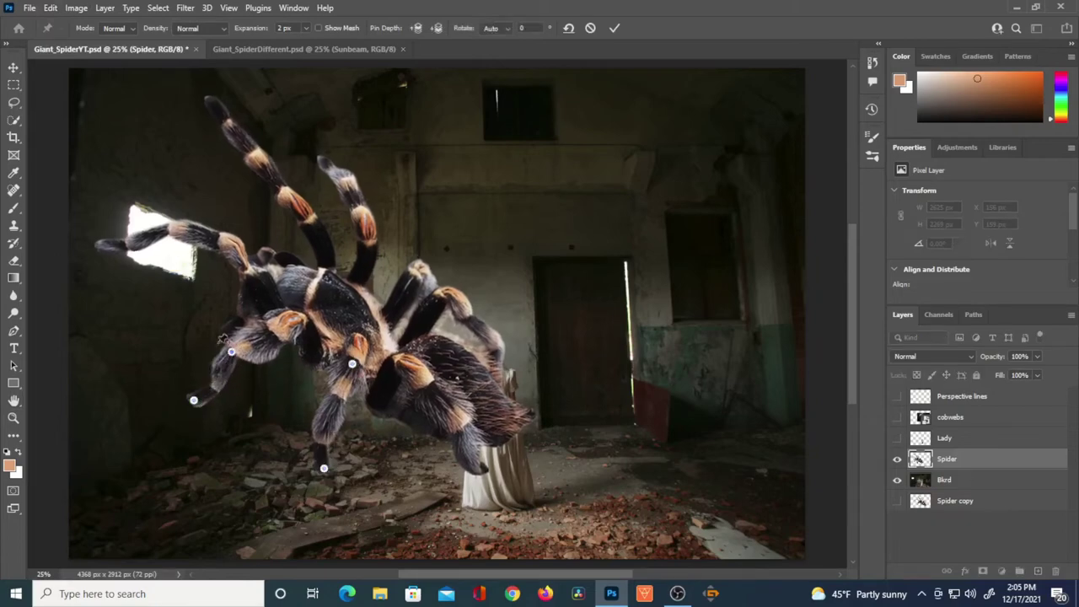
left_click(105, 243)
left_click(231, 246)
left_click(213, 101)
left_click(292, 203)
left_click(365, 222)
left_click(440, 342)
left_click(520, 415)
left_click(419, 266)
Lower the spider's front feet and its outstretched left leg slightly by moving their Puppet Warp pins
left_click_drag(323, 468, 320, 479)
left_click_drag(351, 364, 349, 374)
left_click_drag(193, 400, 191, 425)
mouse_move(232, 354)
left_mouse_down()
mouse_move(213, 375)
mouse_move(230, 357)
left_mouse_up()
left_click_drag(231, 246, 110, 270)
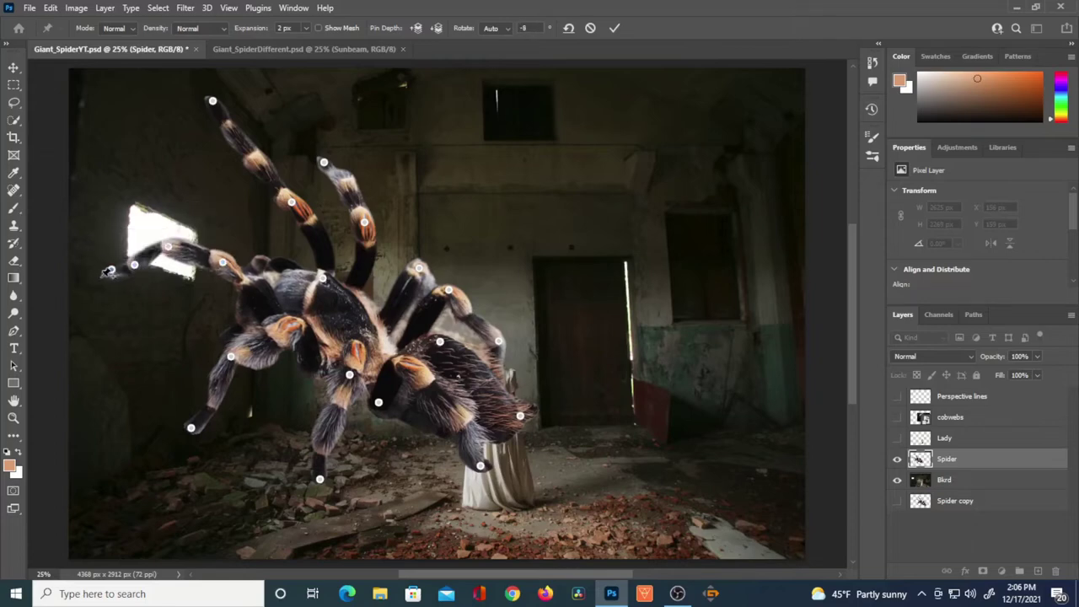
left_click_drag(169, 248, 173, 255)
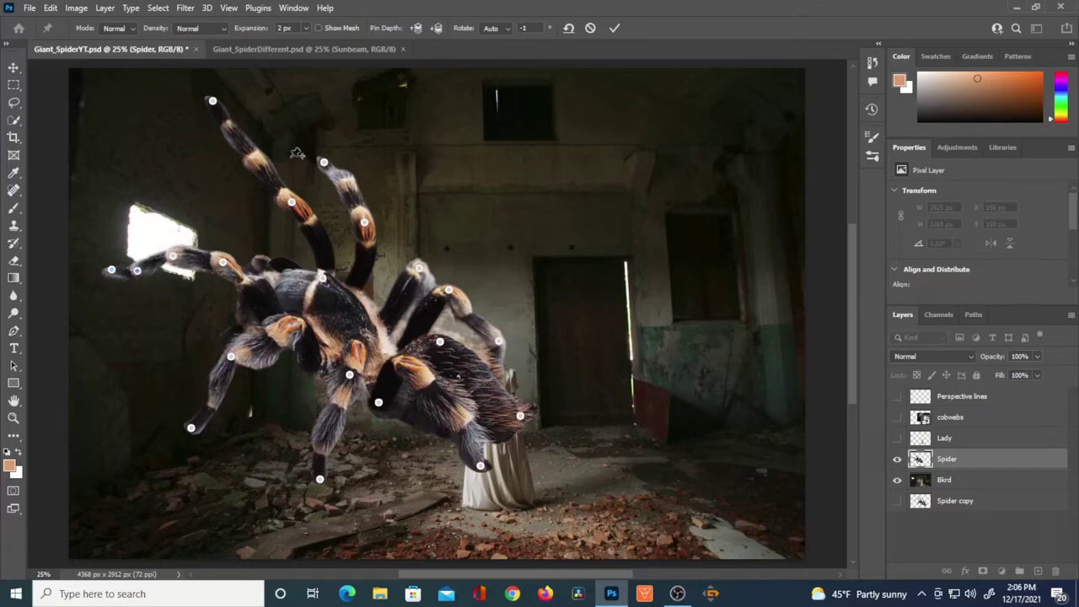
Swing the spider's two raised legs to the right, pull its rear legs inward, and apply the Puppet Warp
left_click_drag(212, 100, 246, 89)
left_click_drag(323, 162, 354, 154)
left_click_drag(484, 475, 455, 292)
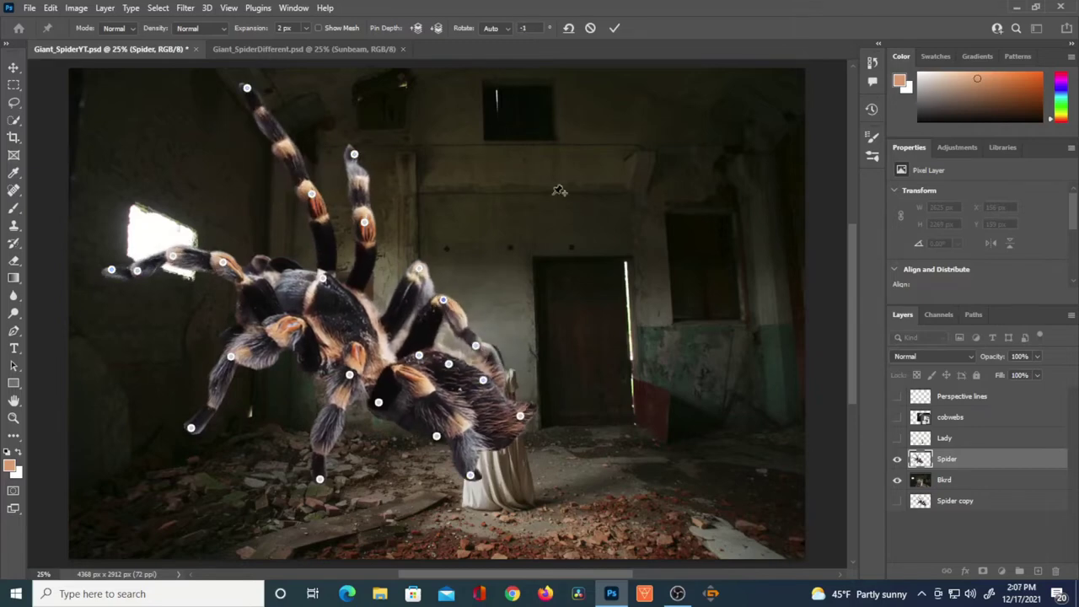
left_click(615, 27)
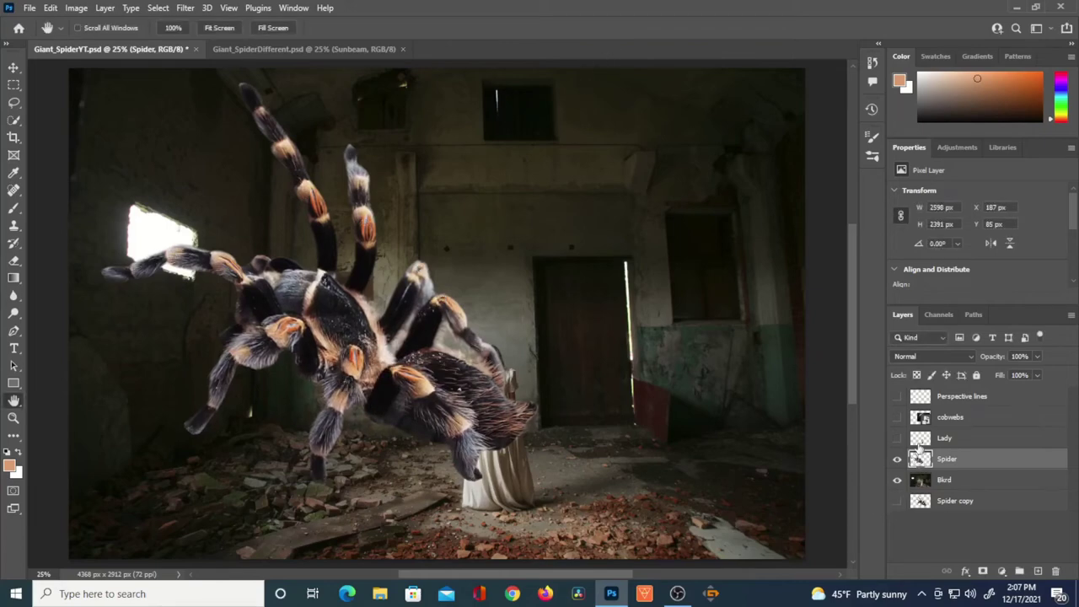
Scale the spider down to 2458 × 2262 px with Free Transform and move it left beside the woman
key("ctrl+t")
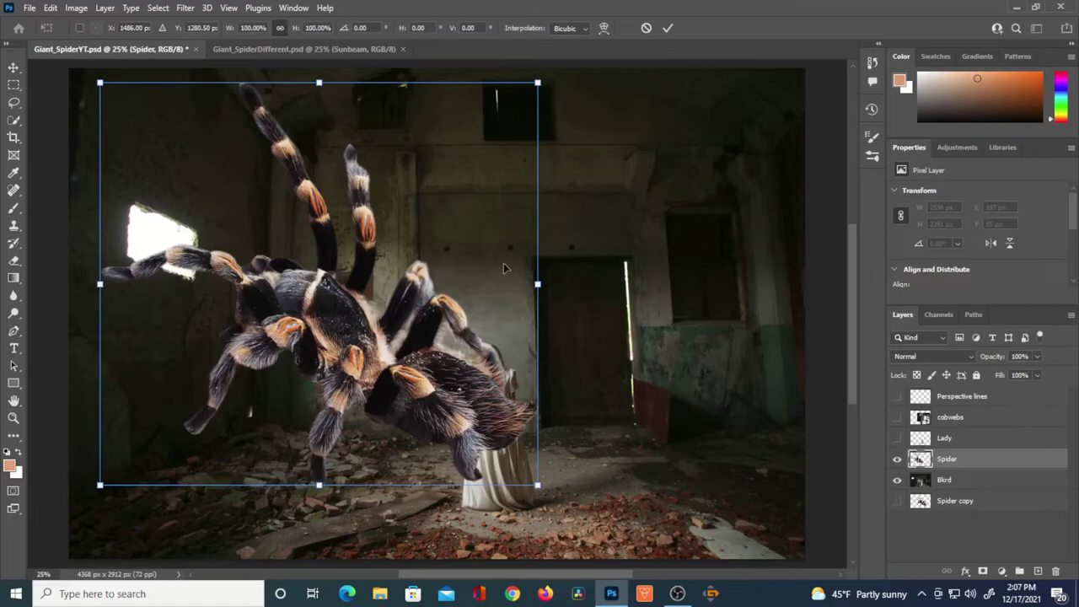
left_click_drag(387, 361, 369, 373)
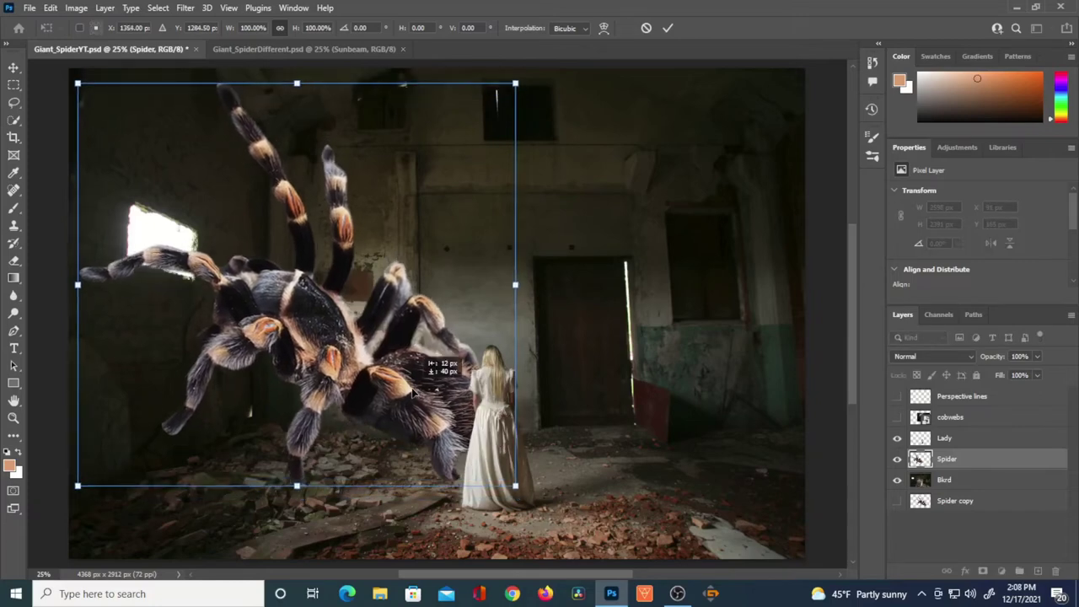
left_click_drag(426, 363, 442, 267)
left_click(667, 27)
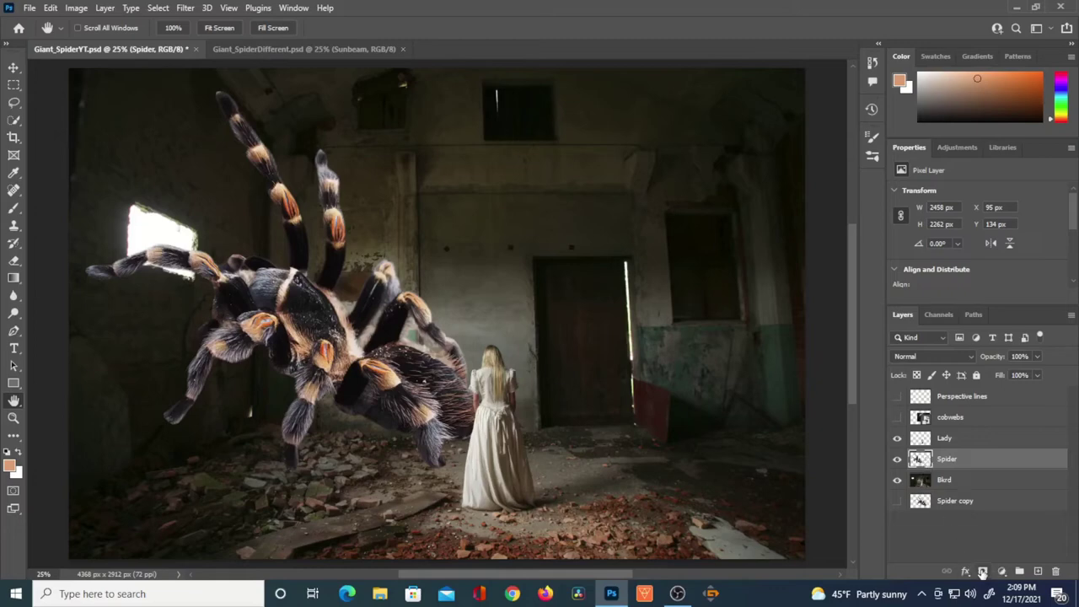
Add a layer mask to the Spider layer and mask the edge of its front foot tip with a size-80 black brush at 100% opacity
left_click(982, 572)
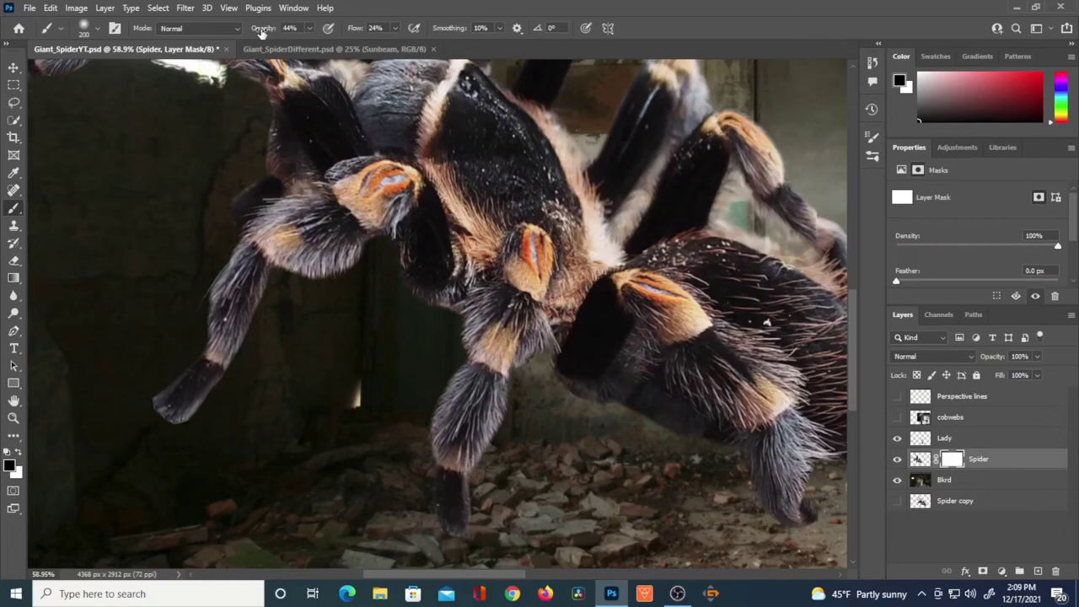
type("100")
key("Return")
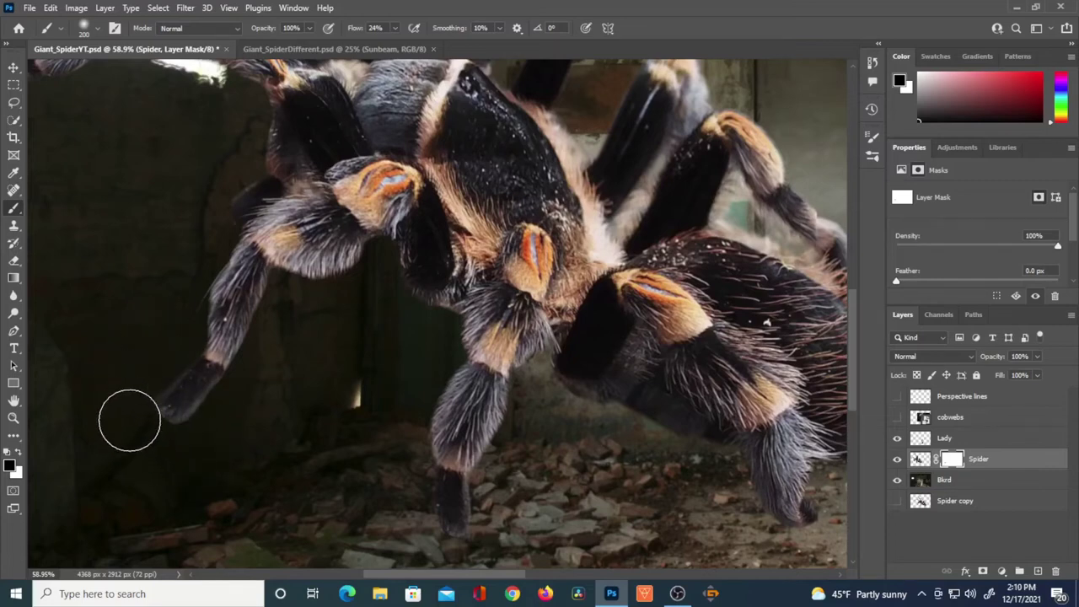
key("bracketleft")
key("bracketleft")
key("bracketleft")
key("bracketleft")
key("bracketleft")
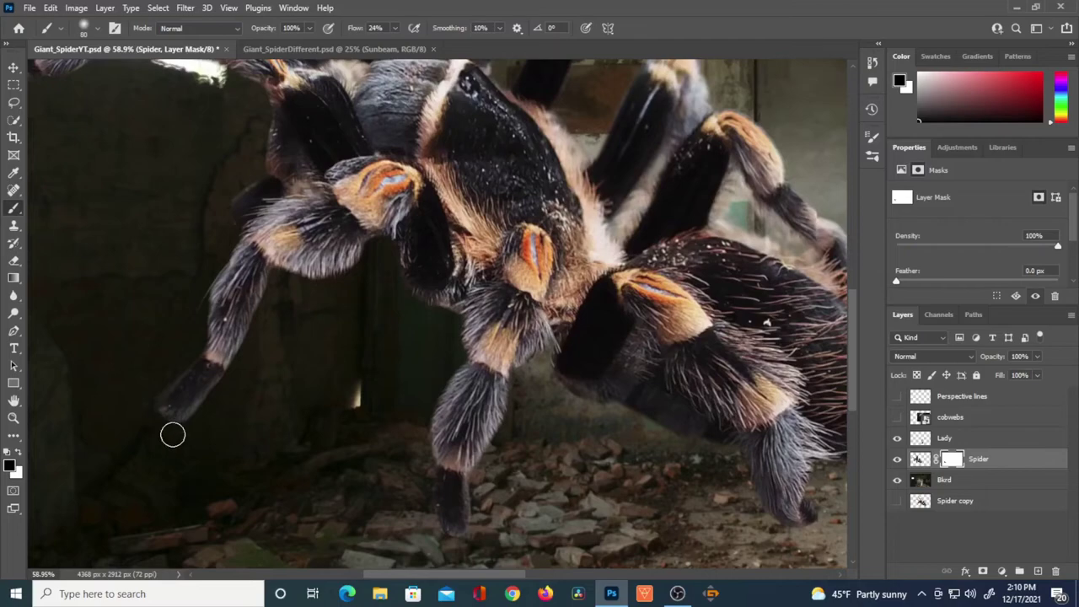
key("ctrl+0")
Clip a Curves adjustment to the Spider layer and lower its white point to about half to darken the spider
left_click(920, 458)
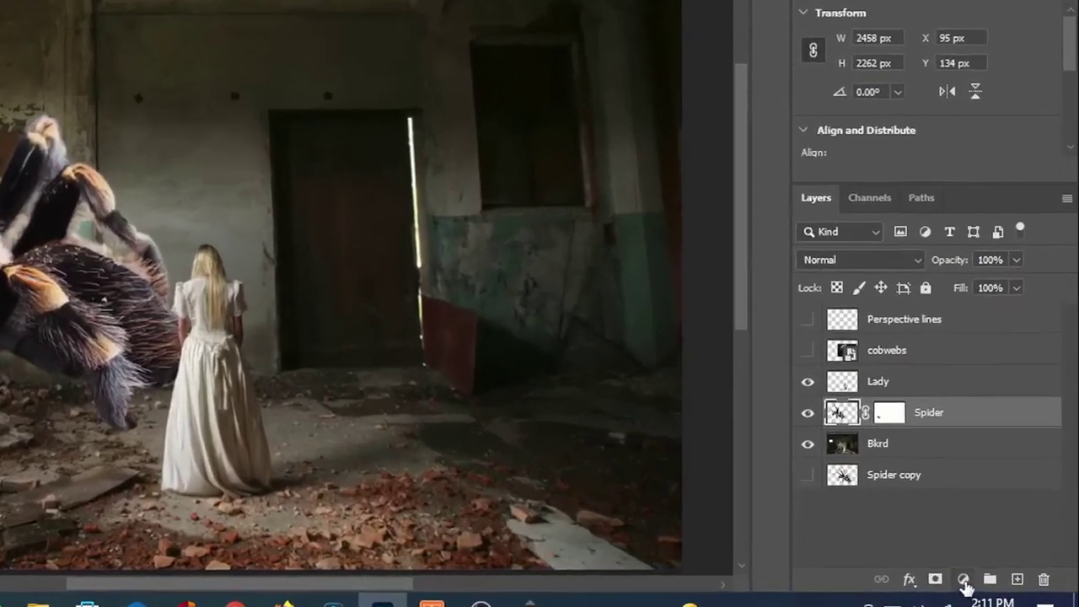
left_click(962, 580)
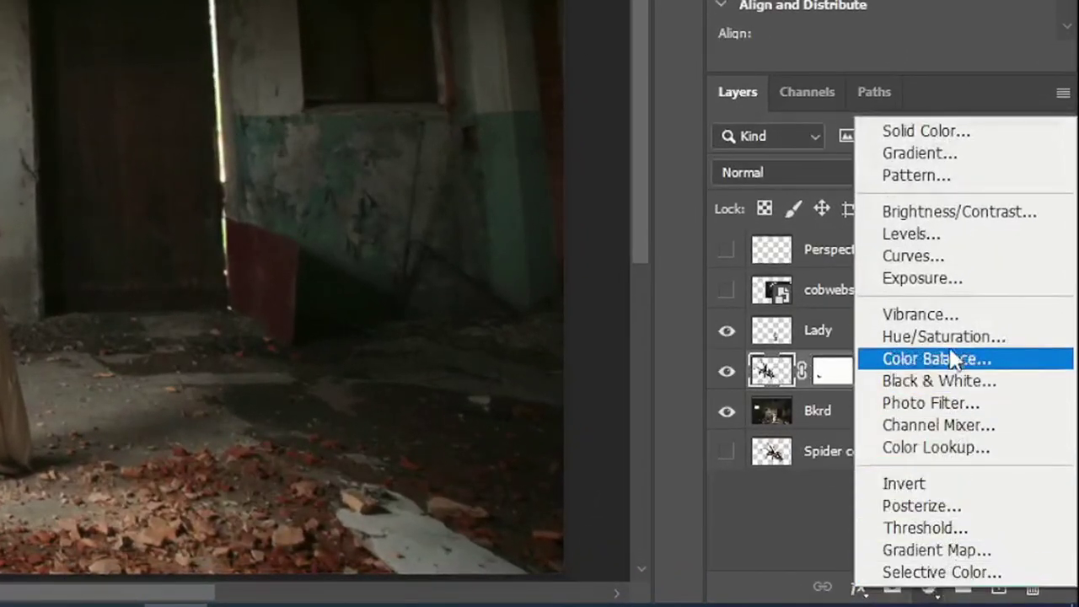
left_click(941, 265)
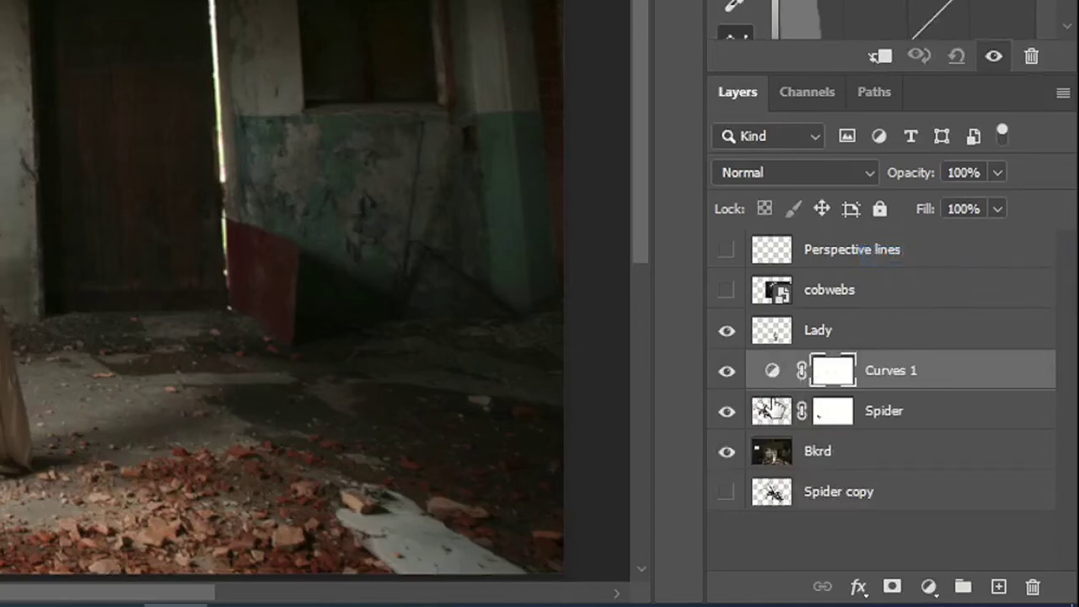
left_click_drag(767, 396, 776, 387)
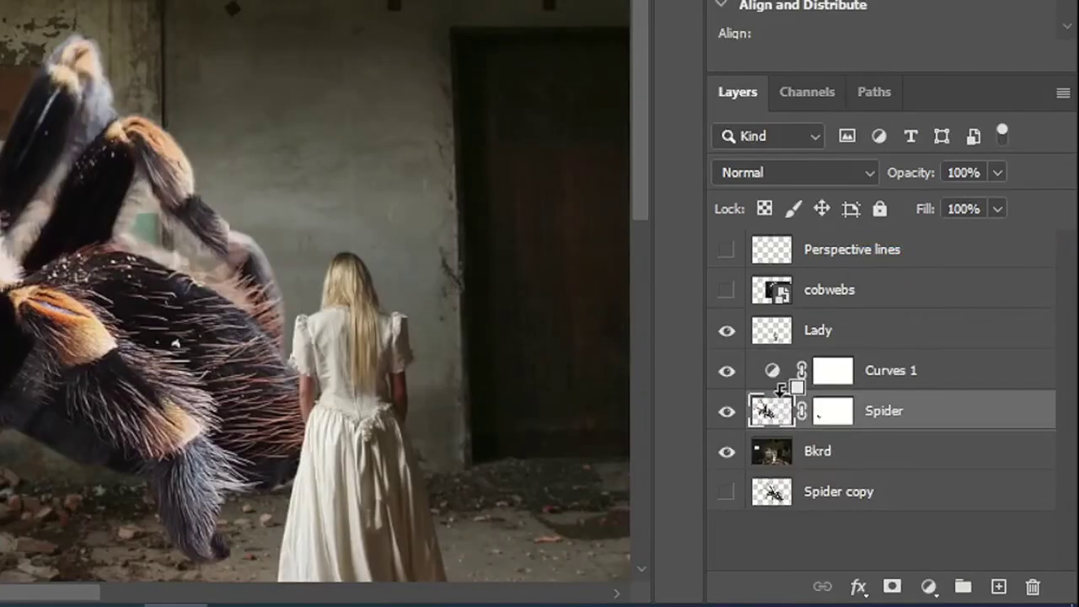
left_click(777, 388, "alt")
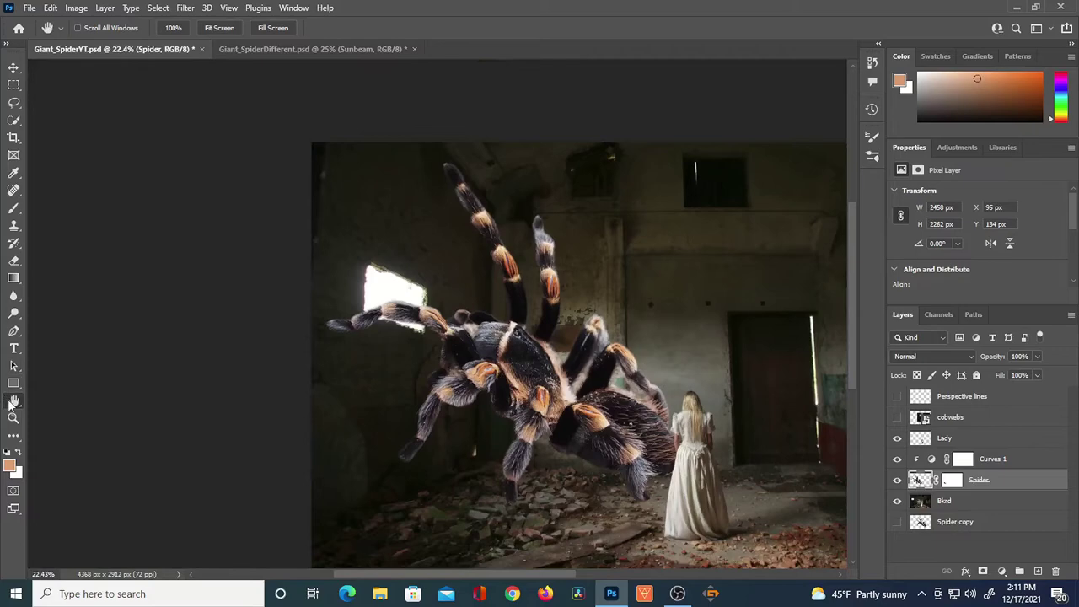
double_click(13, 402)
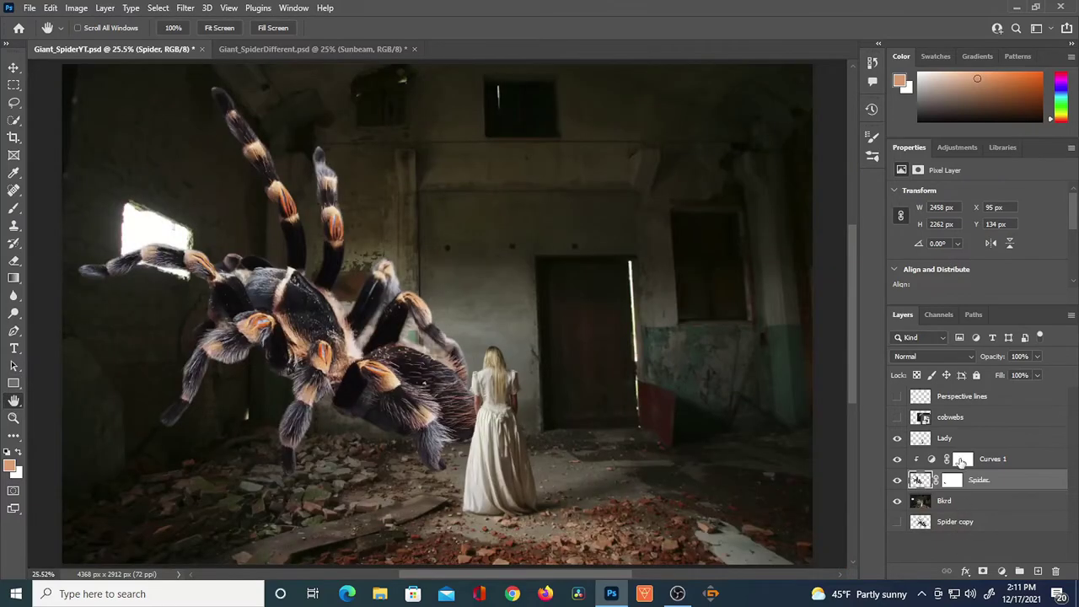
left_click(961, 462)
key("b")
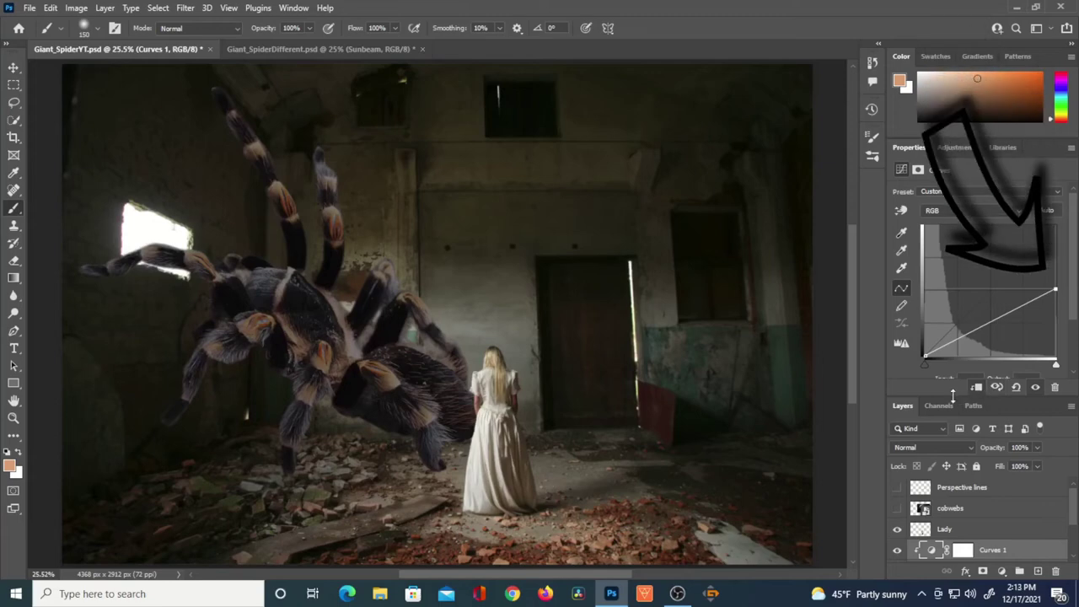
left_click_drag(952, 394, 952, 310)
Add a second Curves adjustment directly above the Spider layer and lower its white point to slightly below half
left_click(922, 489)
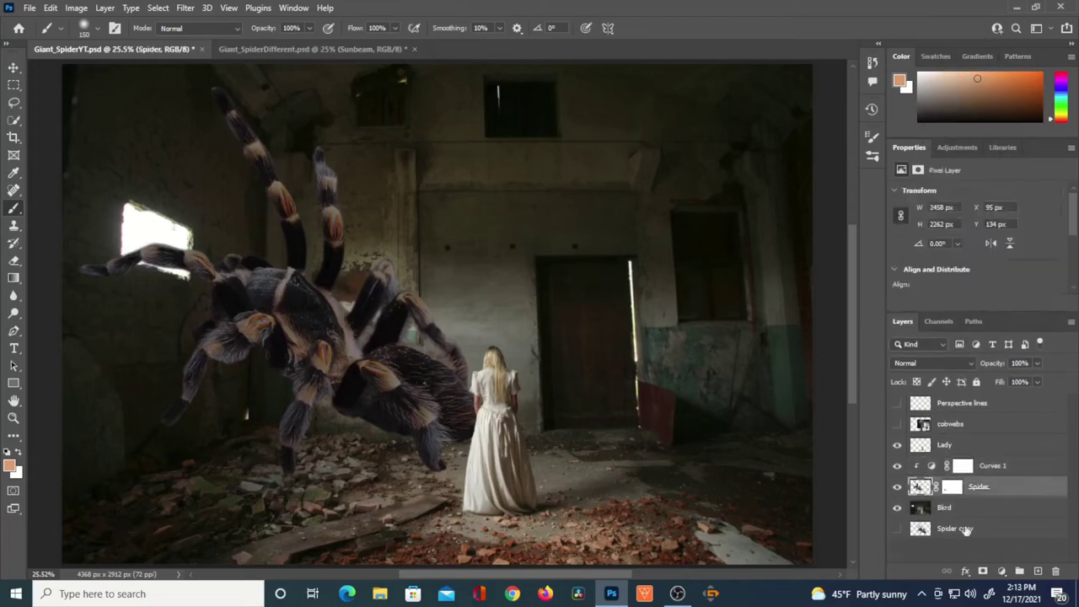
left_click(1003, 572)
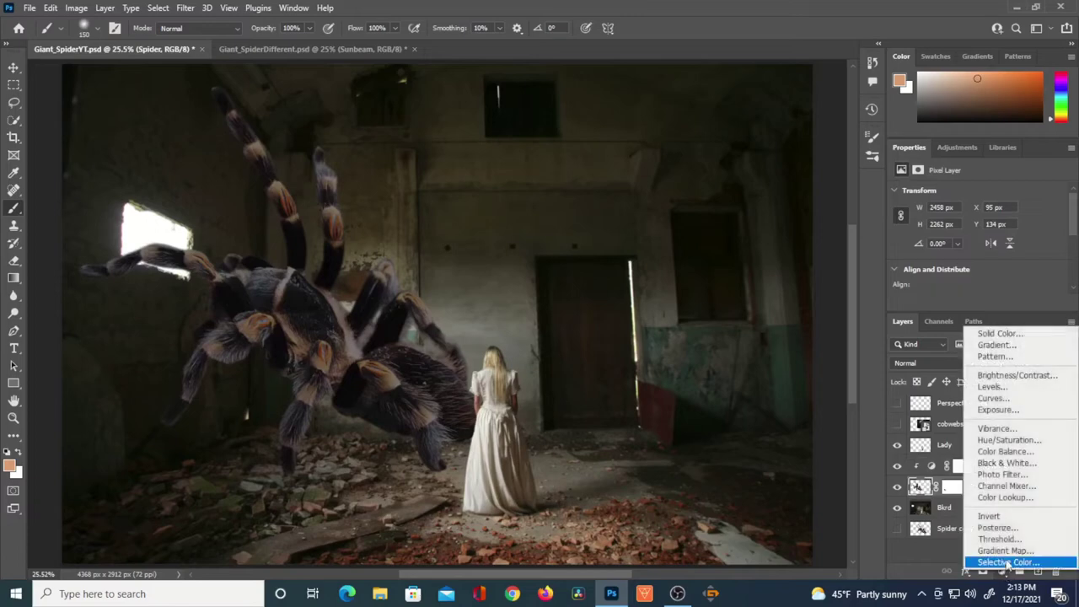
left_click(993, 398)
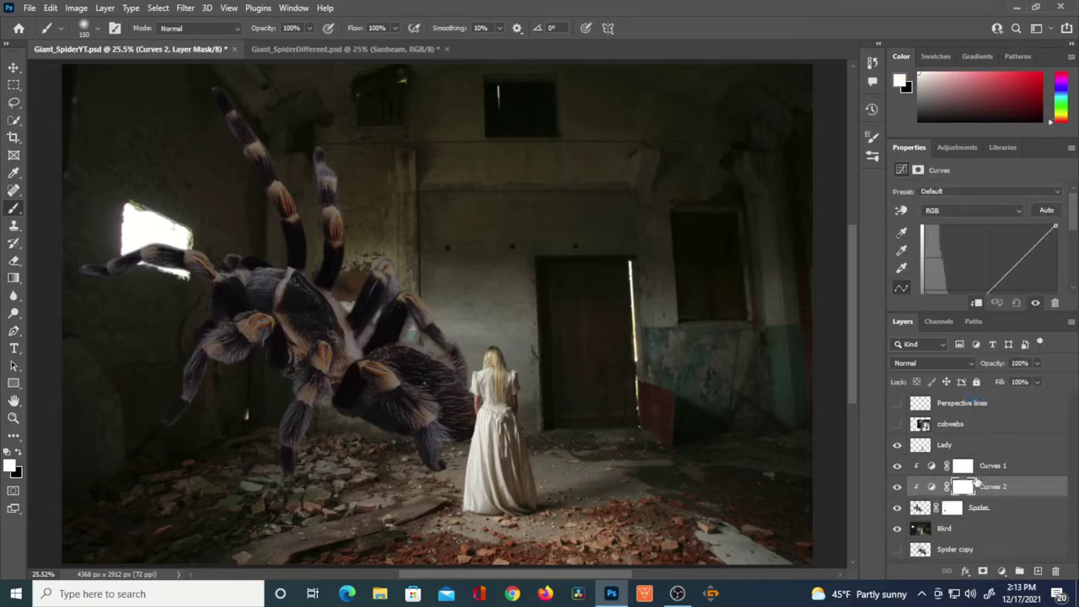
left_click(963, 487)
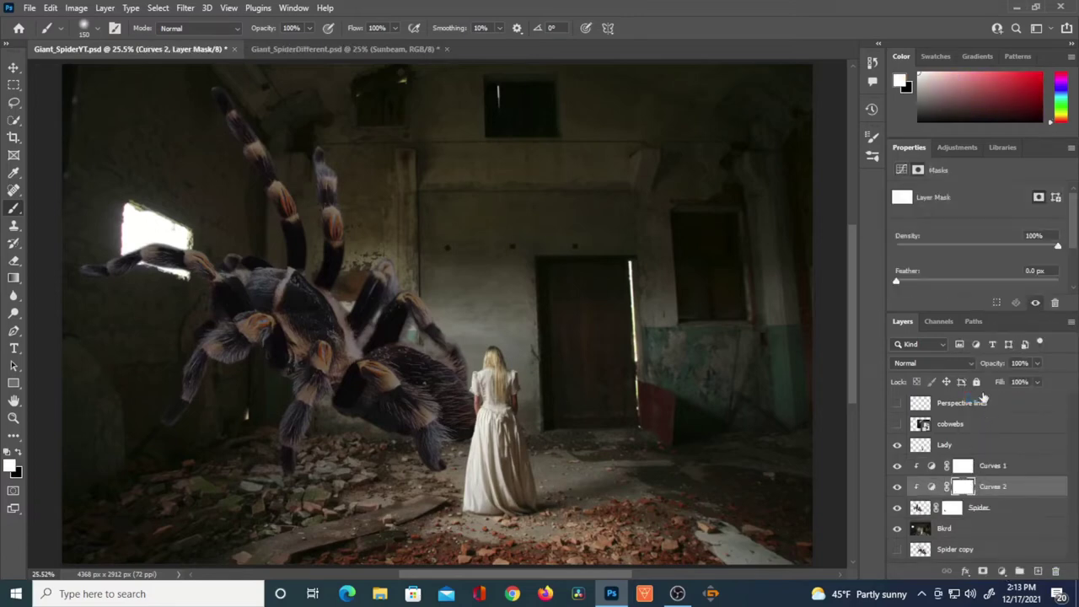
left_click(932, 488)
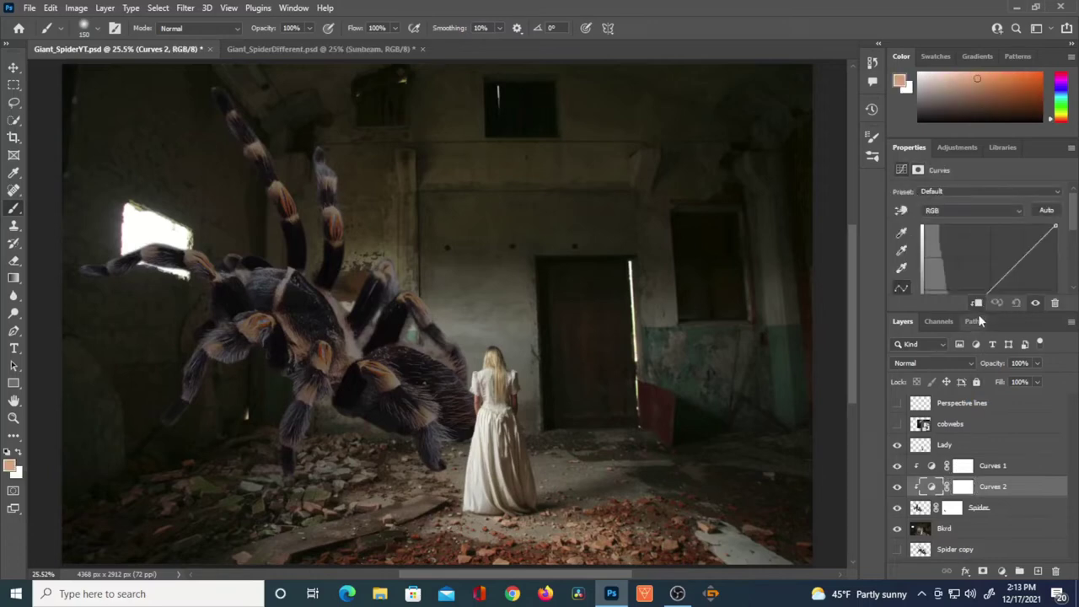
left_click_drag(958, 314, 957, 394)
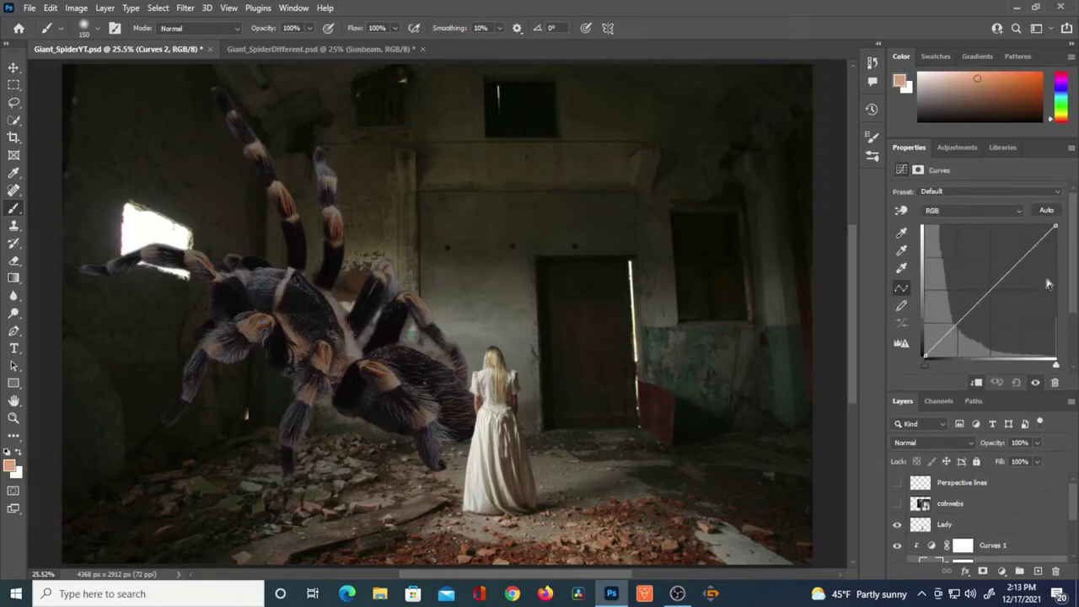
left_click_drag(1056, 225, 1064, 296)
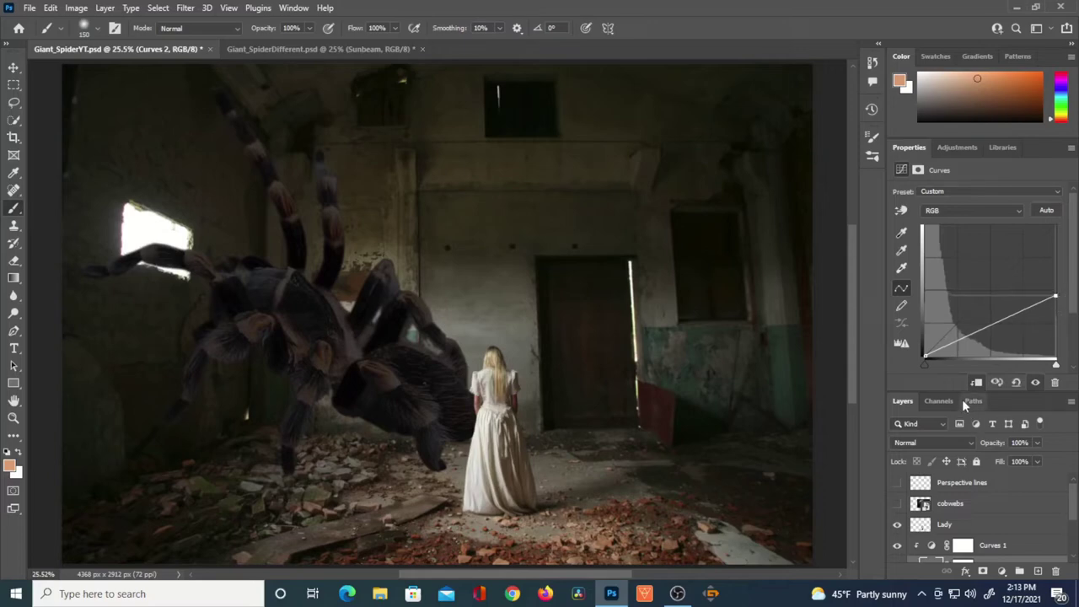
left_click_drag(954, 390, 956, 303)
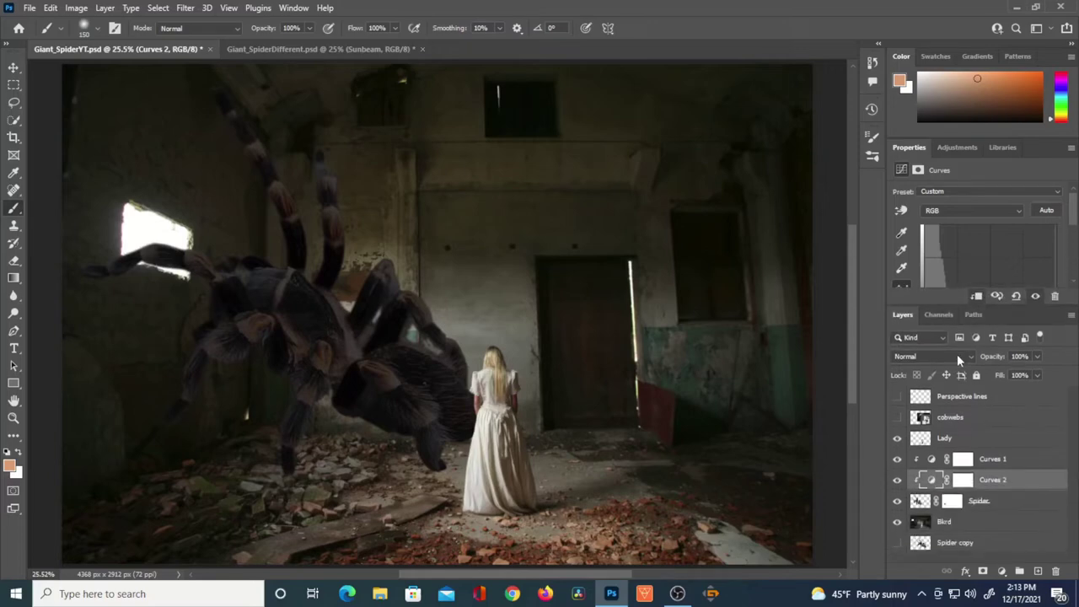
Invert the second Curves mask and paint white over the spider's feet, lower legs and underside, raising the brush flow to 78%
left_click(963, 481)
key("ctrl+i")
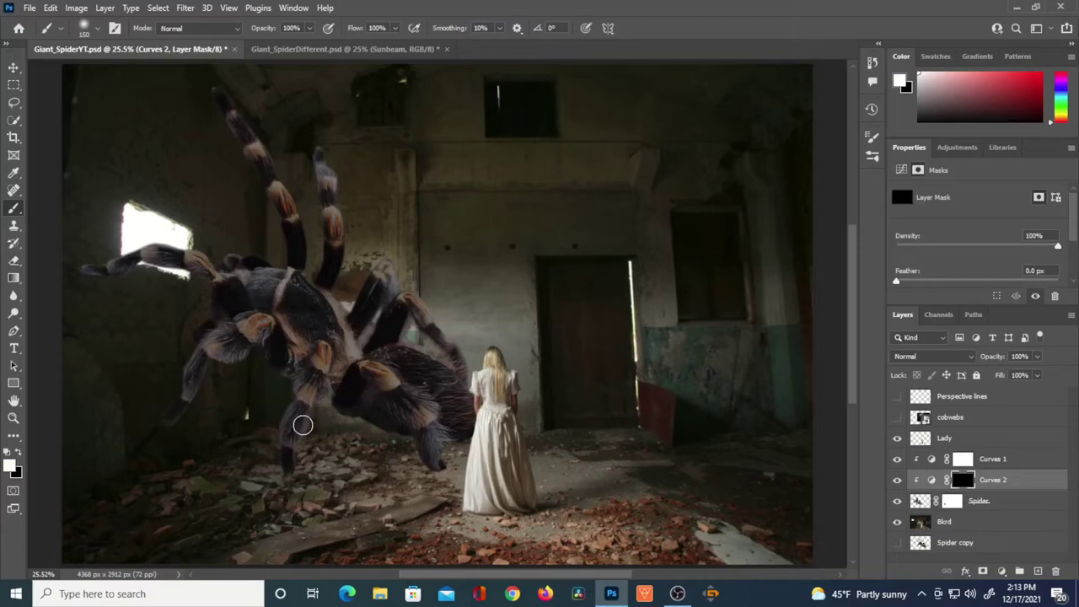
mouse_move(296, 421)
left_mouse_down()
mouse_move(285, 452)
mouse_move(297, 449)
mouse_move(308, 506)
mouse_move(310, 467)
left_mouse_up()
mouse_move(222, 357)
left_mouse_down()
mouse_move(219, 346)
mouse_move(248, 351)
mouse_move(219, 361)
mouse_move(260, 359)
mouse_move(284, 374)
mouse_move(278, 464)
mouse_move(300, 456)
left_mouse_up()
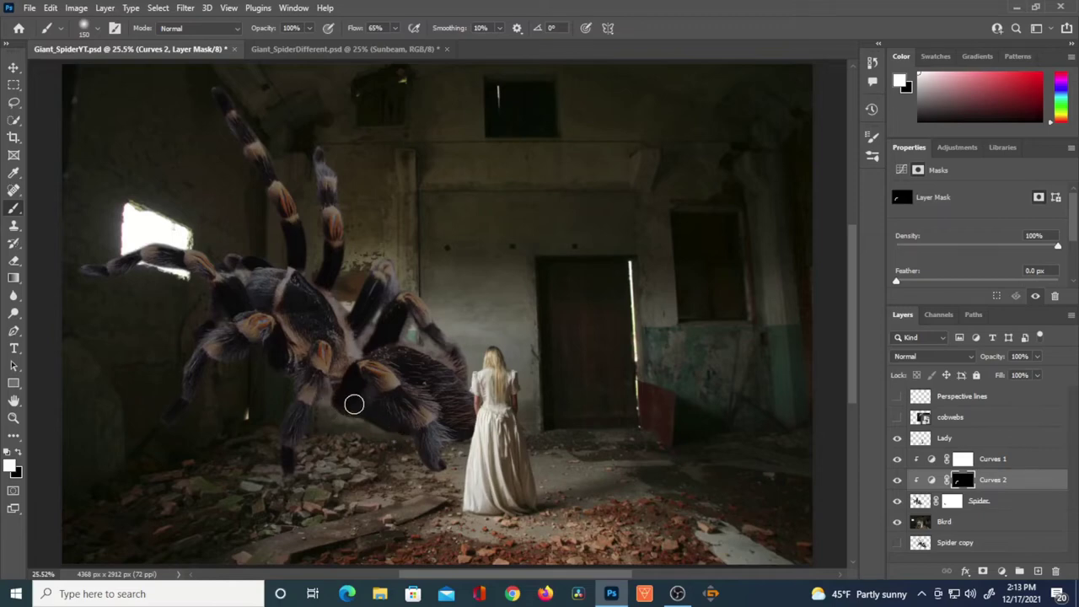
mouse_move(433, 455)
left_mouse_down()
mouse_move(406, 413)
mouse_move(387, 404)
mouse_move(329, 414)
left_mouse_up()
key("shift+7")
key("shift+8")
Compare the spider with and without the upper Curves adjustment, and lower that curve's white point to about a third
left_click(897, 459)
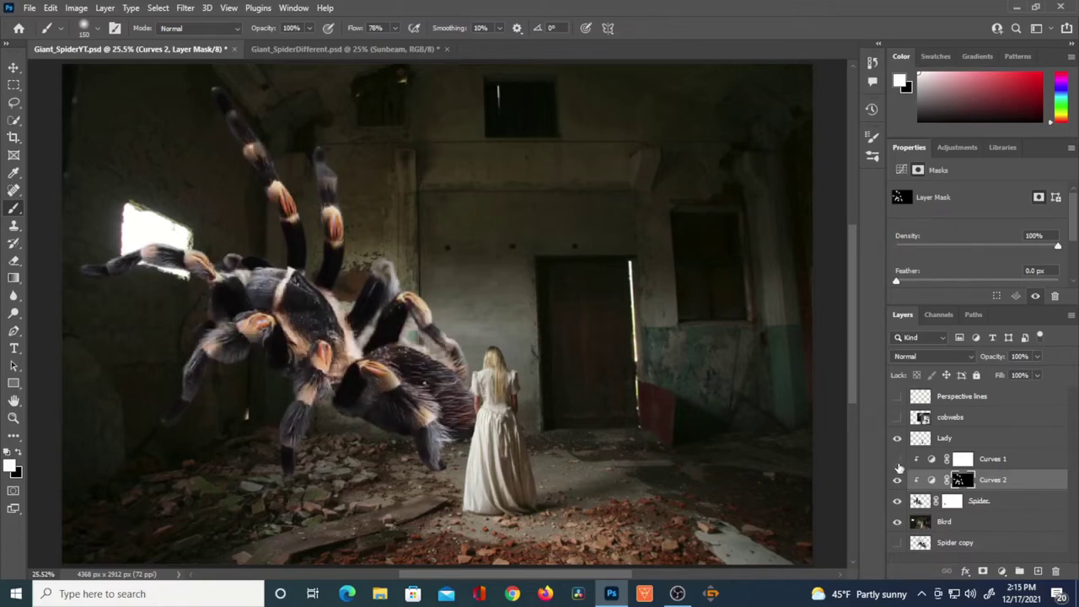
left_click(897, 459)
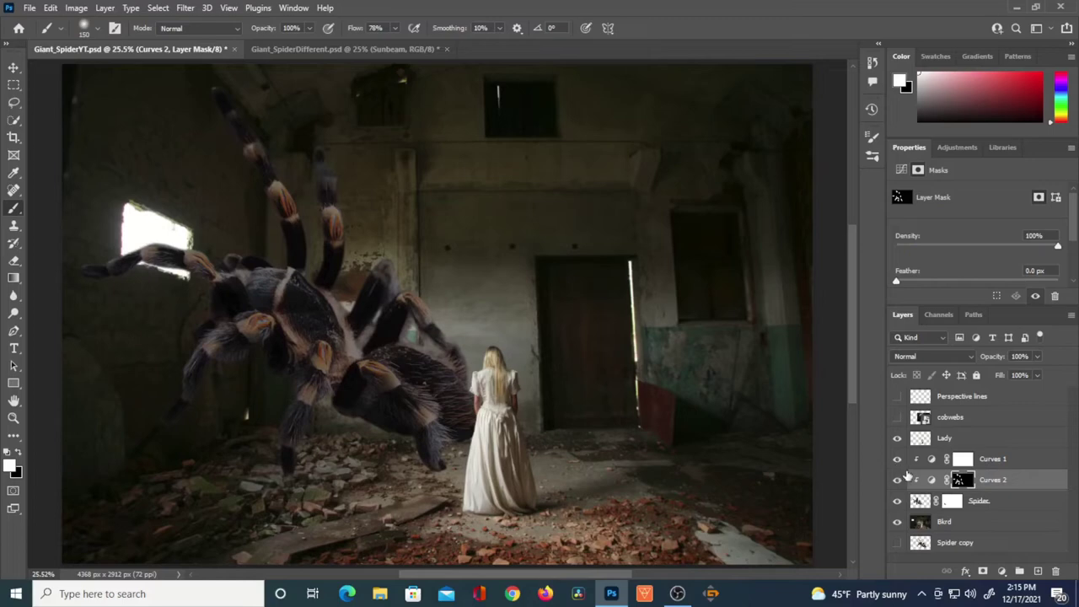
left_click(931, 460)
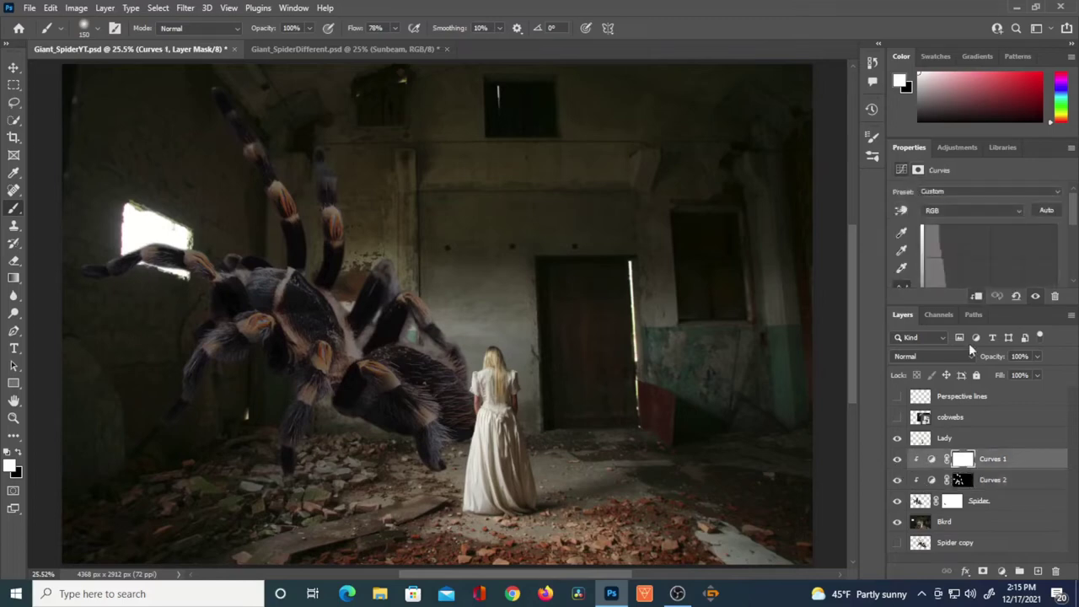
left_click_drag(954, 306, 951, 391)
left_click_drag(1056, 289, 1076, 313)
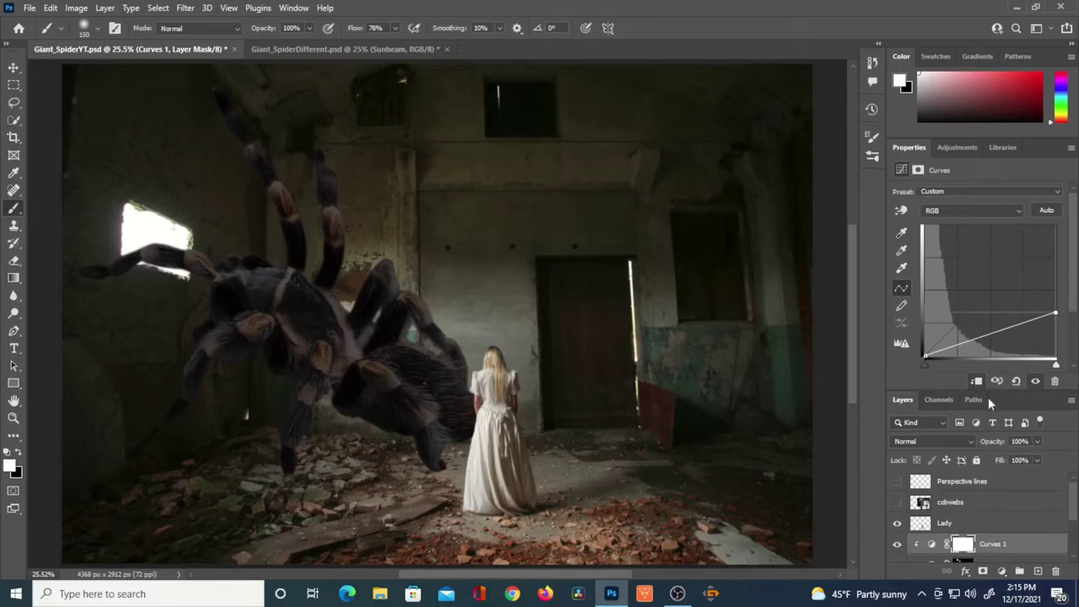
left_click_drag(958, 388, 976, 301)
Paint black on the upper Curves mask at 33% opacity and 49% flow to restore highlights on the spider's back, leg joints and raised legs
left_click(961, 458)
key("x")
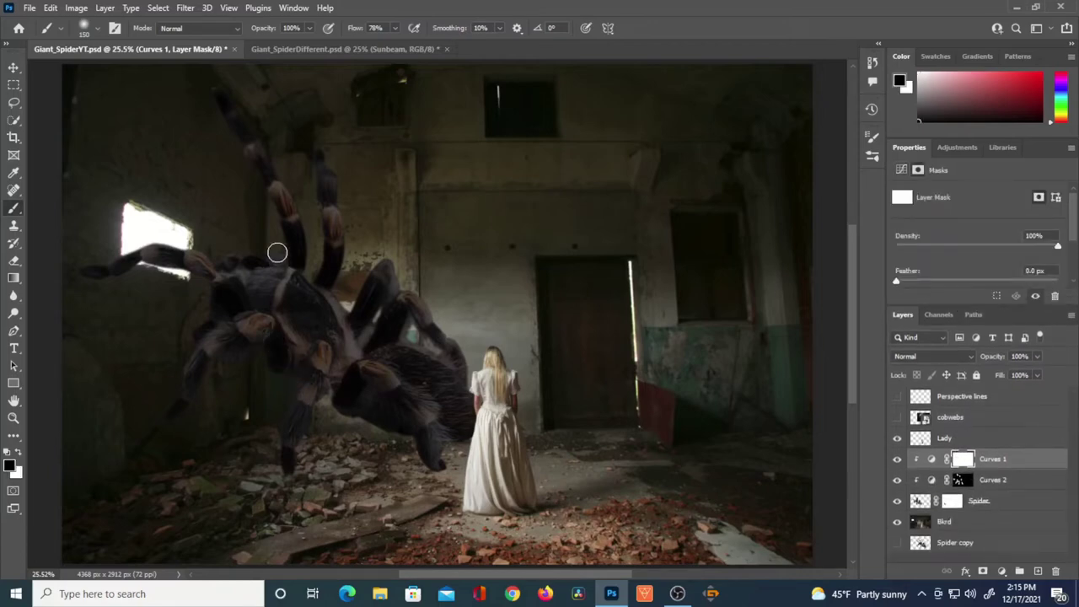
mouse_move(280, 270)
left_mouse_down()
mouse_move(263, 277)
mouse_move(291, 272)
mouse_move(255, 270)
mouse_move(272, 271)
left_mouse_up()
left_click_drag(259, 29, 218, 31)
mouse_move(278, 281)
left_mouse_down()
mouse_move(279, 270)
mouse_move(247, 258)
mouse_move(291, 276)
mouse_move(280, 272)
left_mouse_up()
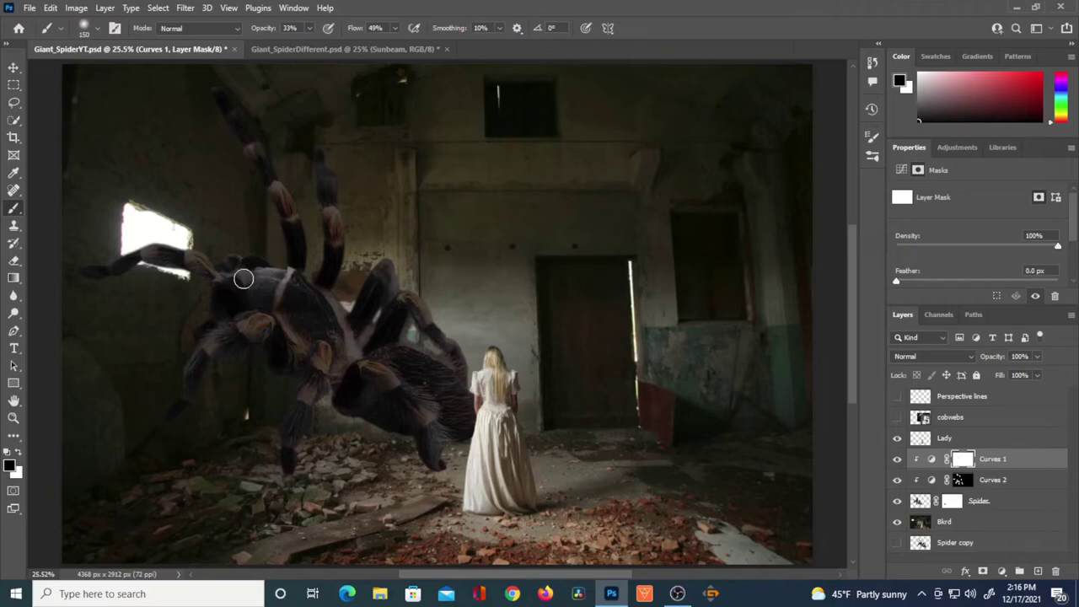
scroll(194, 278, "up", 2)
scroll(108, 278, "up", 1)
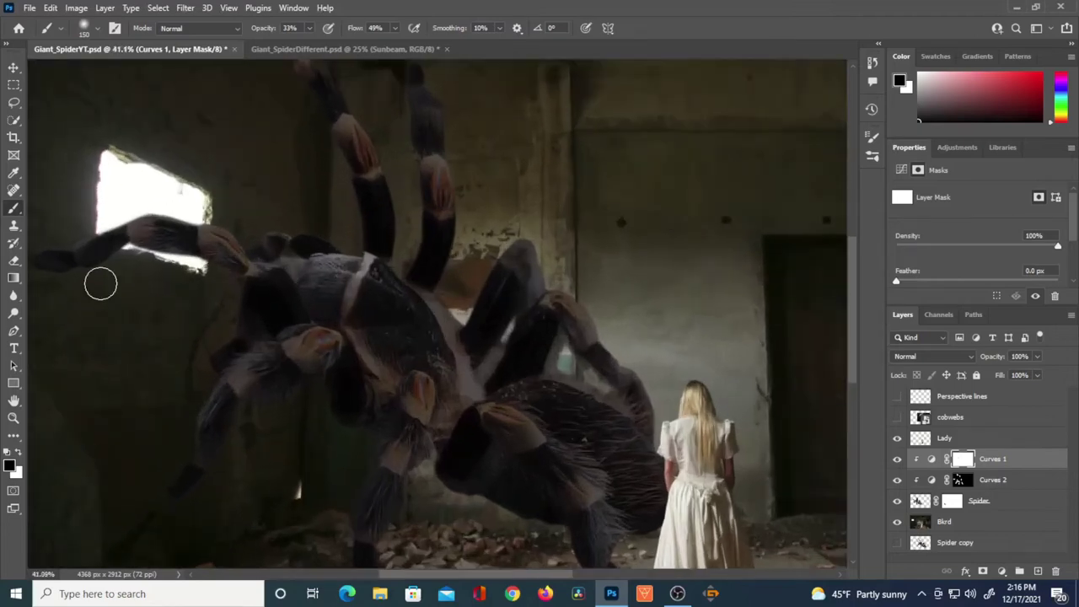
left_click_drag(106, 282, 147, 301)
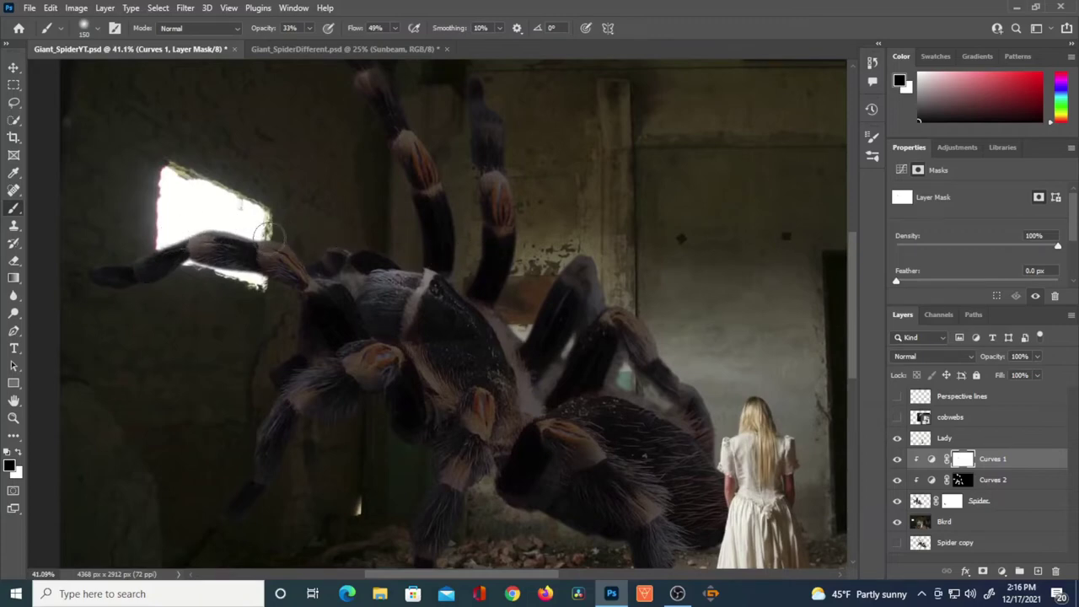
mouse_move(312, 269)
left_mouse_down()
mouse_move(353, 263)
mouse_move(393, 289)
mouse_move(376, 270)
mouse_move(444, 285)
mouse_move(330, 292)
mouse_move(394, 355)
mouse_move(309, 388)
mouse_move(381, 354)
mouse_move(446, 402)
mouse_move(474, 390)
mouse_move(481, 402)
mouse_move(585, 399)
mouse_move(684, 429)
mouse_move(583, 405)
mouse_move(552, 416)
mouse_move(612, 323)
mouse_move(594, 408)
mouse_move(548, 424)
mouse_move(489, 414)
left_mouse_up()
mouse_move(443, 187)
left_mouse_down()
mouse_move(435, 245)
mouse_move(427, 176)
mouse_move(480, 224)
mouse_move(502, 214)
left_mouse_up()
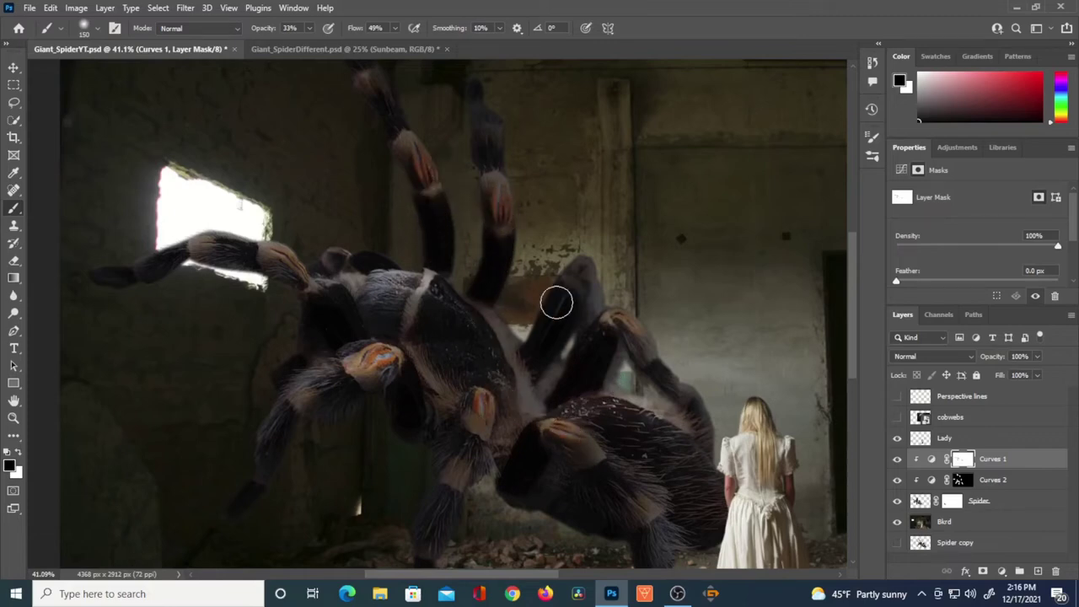
Raise the brush opacity to 81% and strengthen the mask highlights along the spider's back and body
scroll(368, 379, "down", 3)
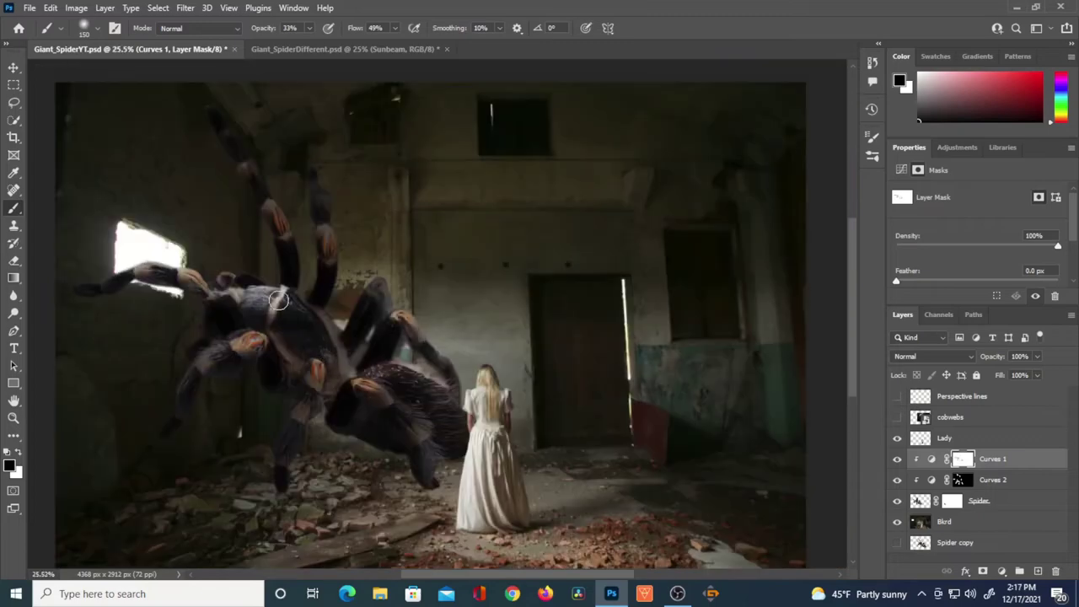
key("8")
key("1")
mouse_move(283, 295)
left_mouse_down()
mouse_move(241, 273)
mouse_move(377, 288)
mouse_move(421, 376)
mouse_move(318, 365)
left_mouse_up()
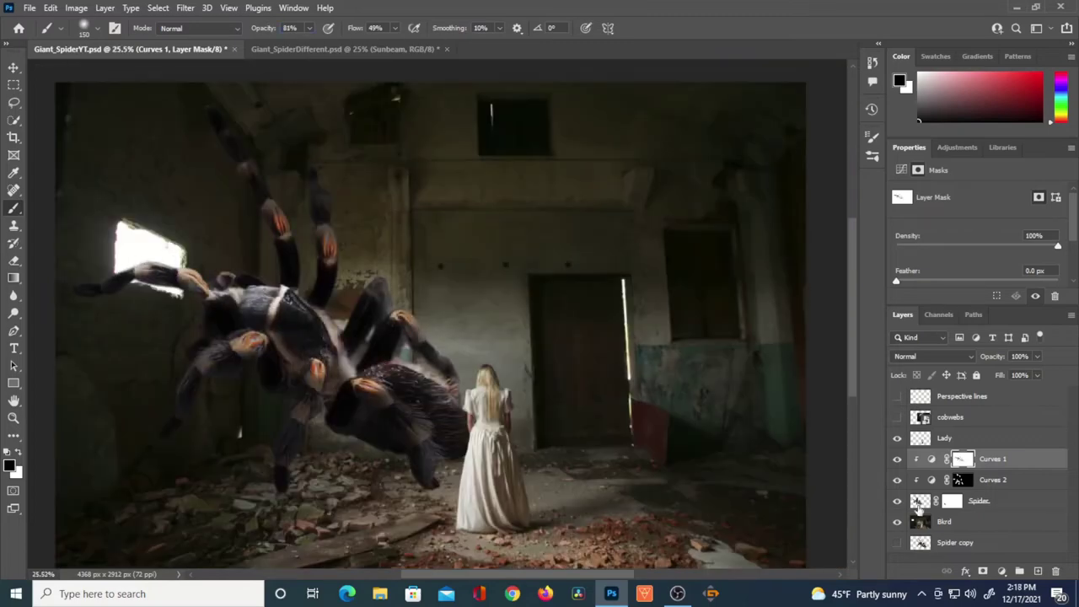
Move the spider layer about 90 px right toward the woman and 15 px down with Free Transform
left_click(920, 503)
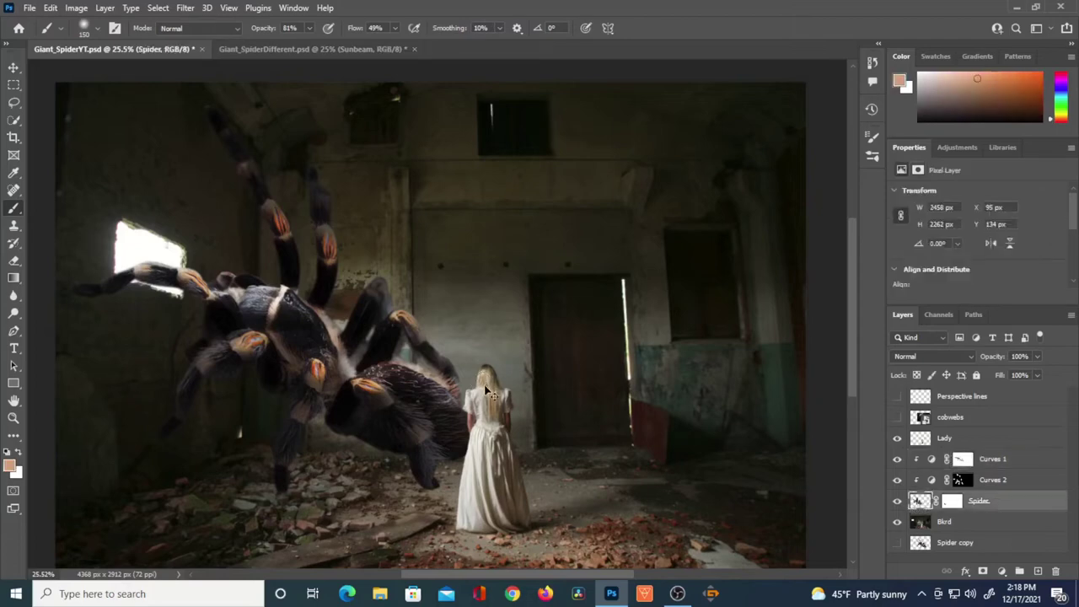
key("ctrl+t")
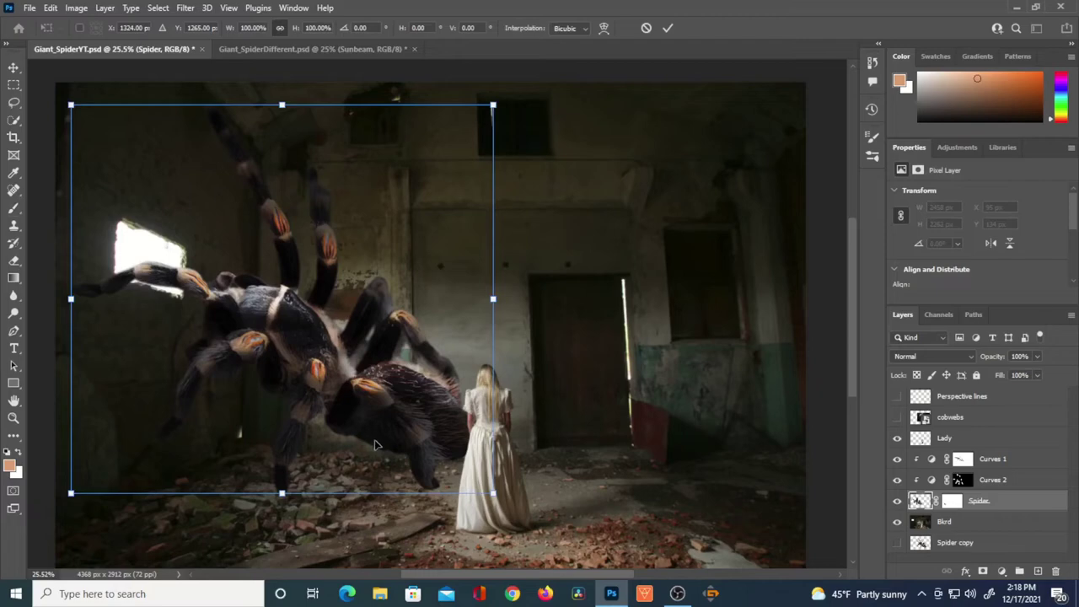
left_click_drag(379, 441, 382, 448)
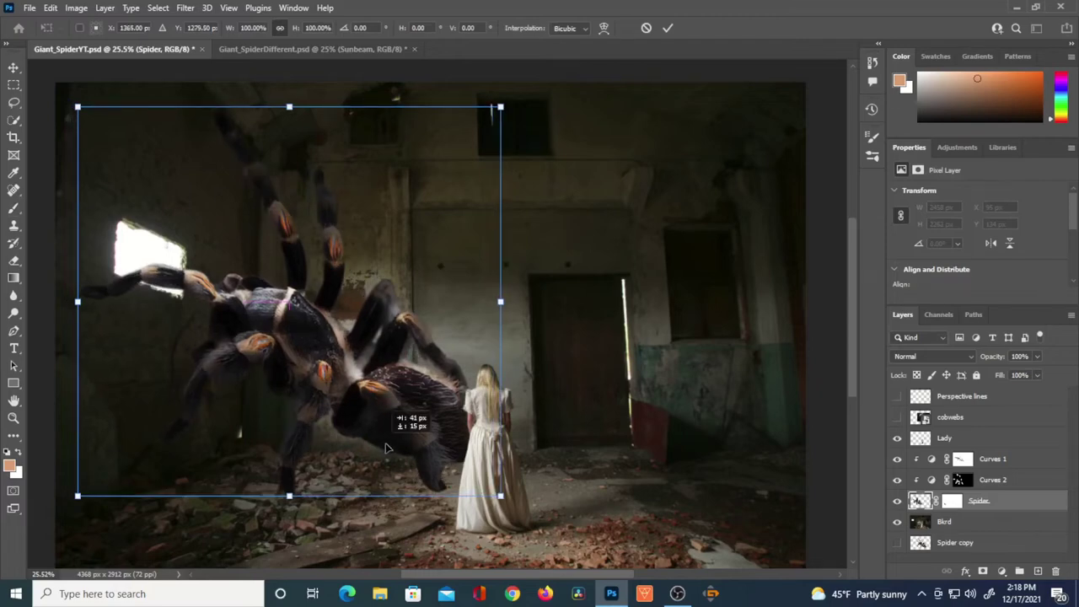
left_click_drag(390, 451, 391, 445)
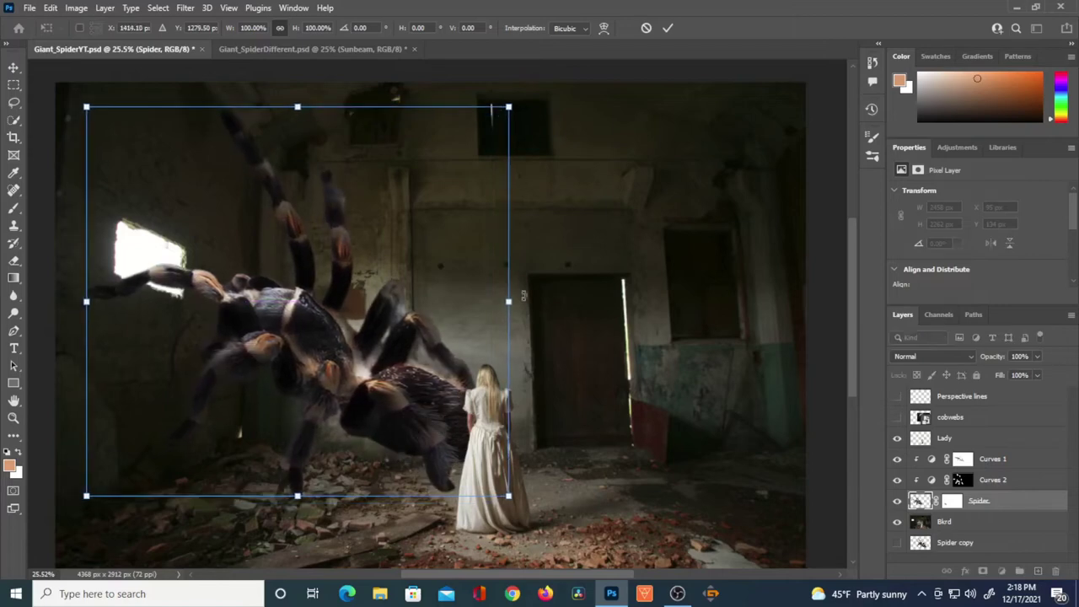
left_click(667, 28)
Add a new layer clipped to the spider, directly above it, and name it "Dark shadow"
left_click(1037, 570)
double_click(961, 500)
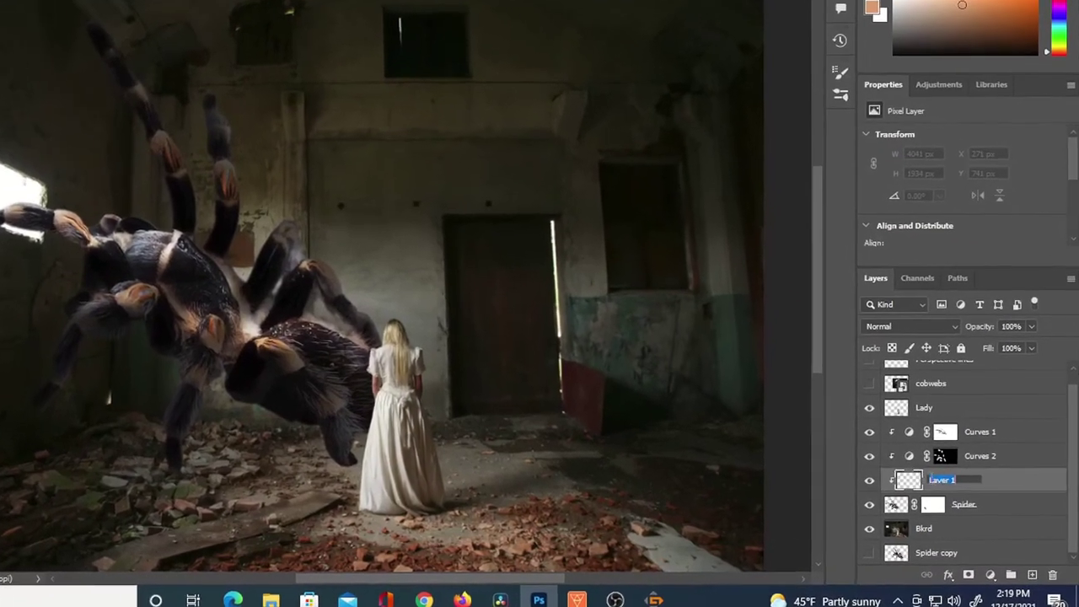
type("Dark sha")
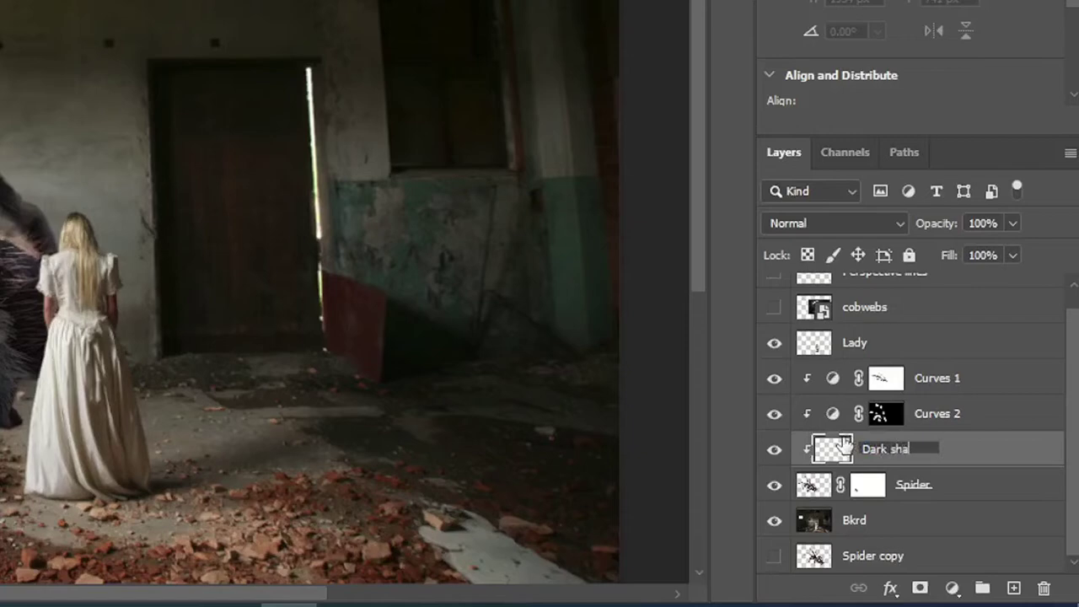
type("dow")
key("Return")
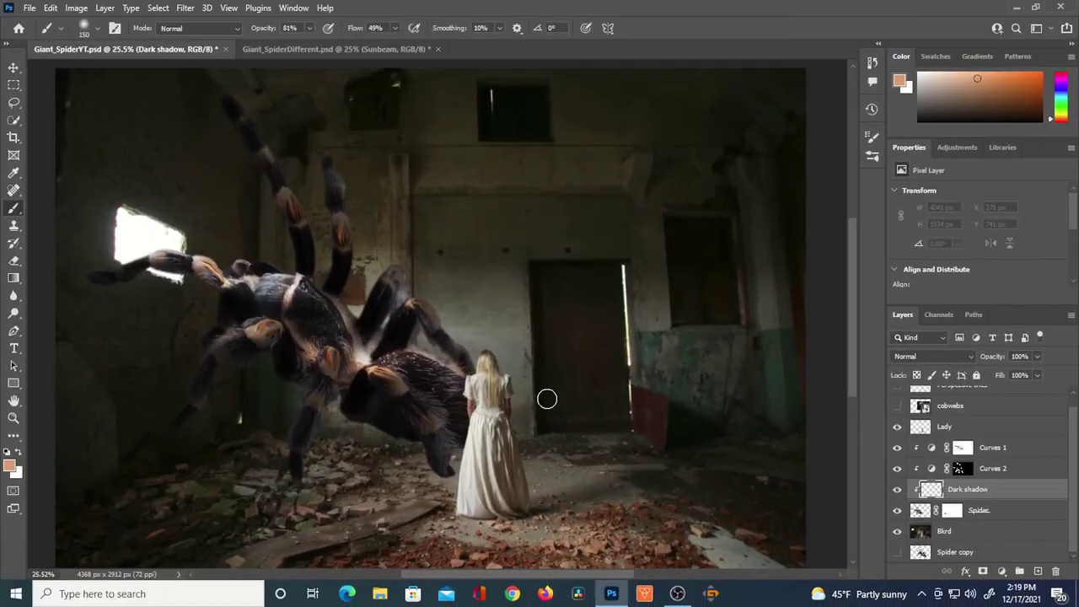
Set the foreground color to black and brush flow to 100%, and paint over the spider's lower front leg
left_click(10, 466)
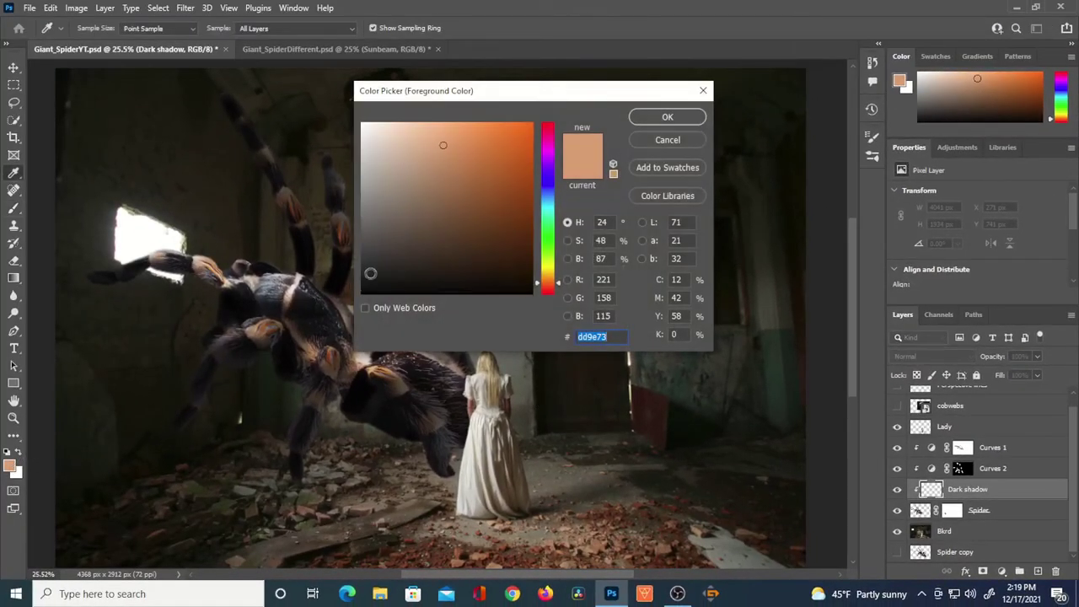
left_click_drag(370, 272, 346, 314)
left_click(667, 117)
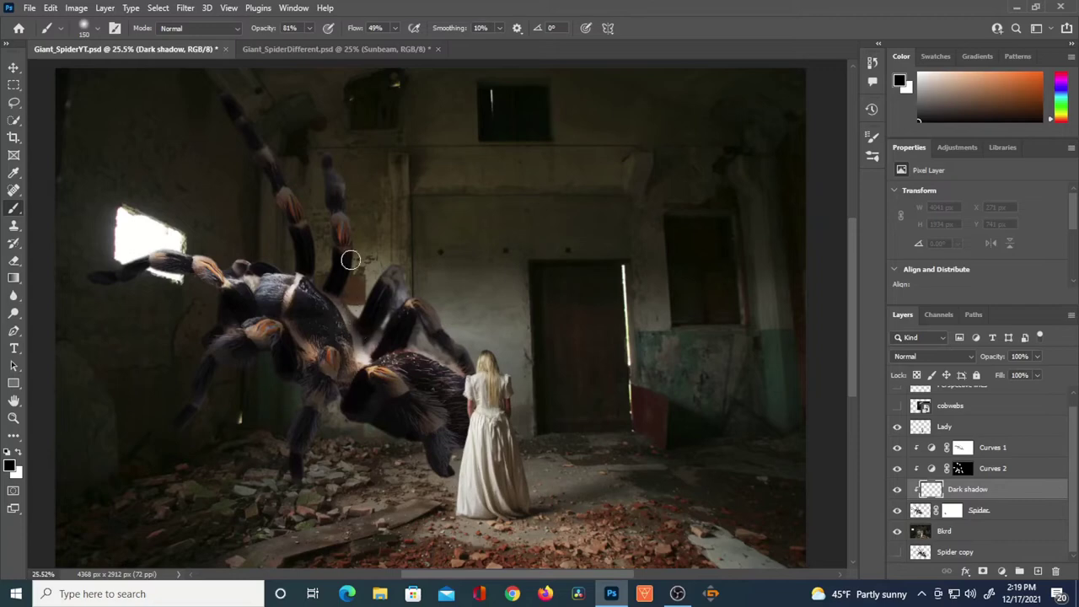
left_click_drag(354, 27, 358, 29)
mouse_move(347, 359)
left_mouse_down()
mouse_move(302, 443)
mouse_move(336, 427)
mouse_move(325, 422)
mouse_move(292, 443)
left_mouse_up()
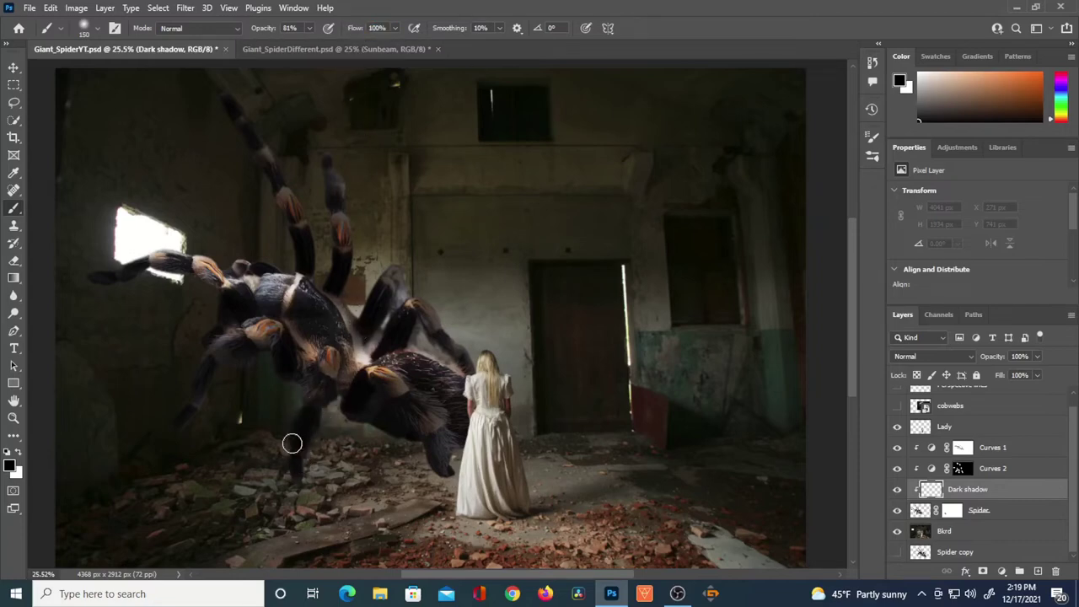
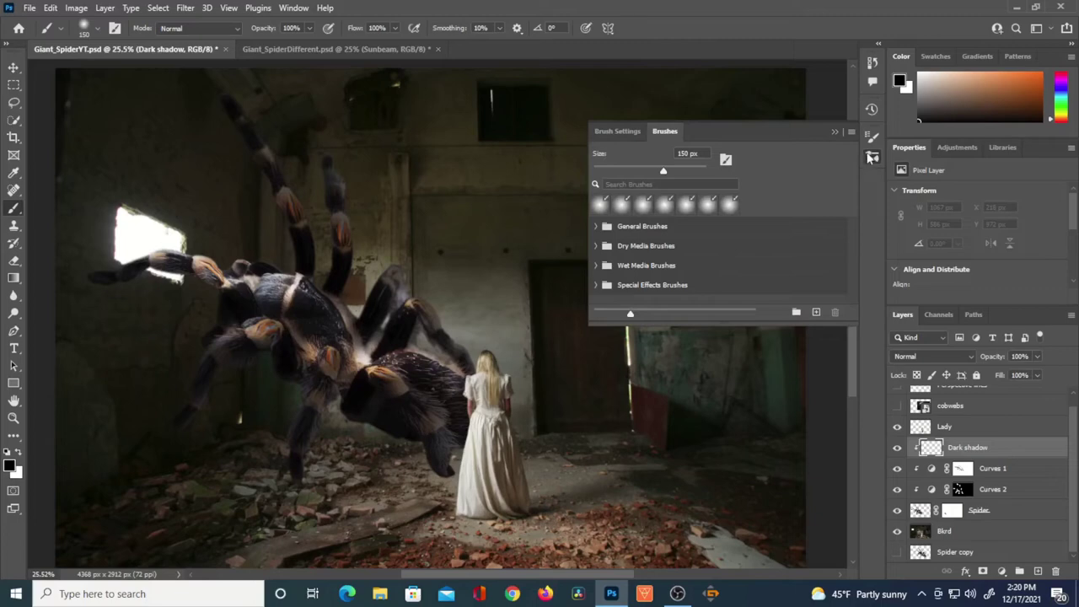
Set the brush's Shape Dynamics size control to Pen Pressure
left_click(622, 131)
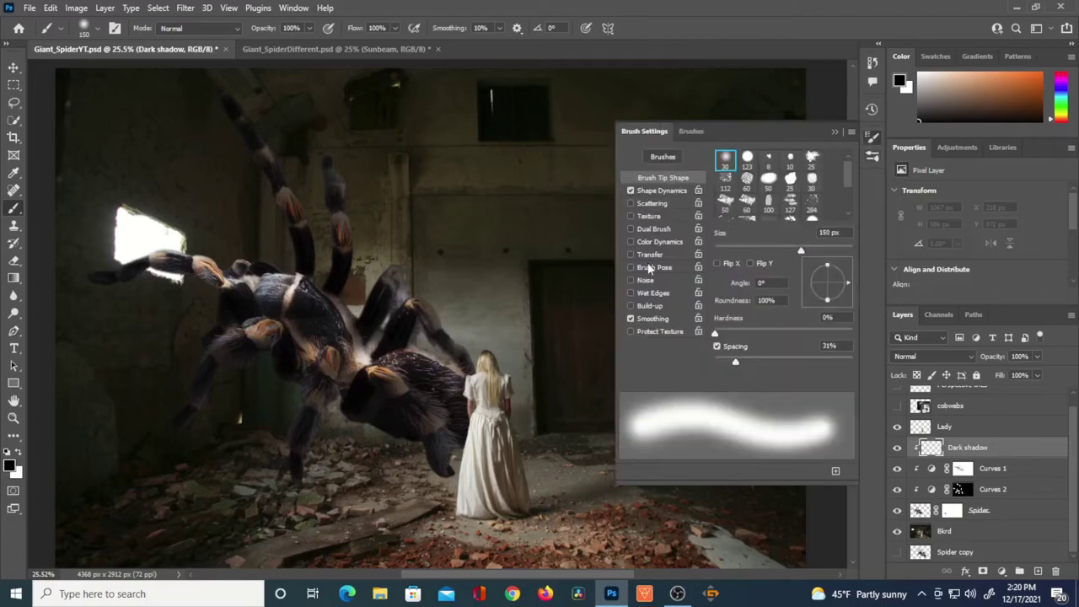
left_click(676, 191)
left_click(793, 183)
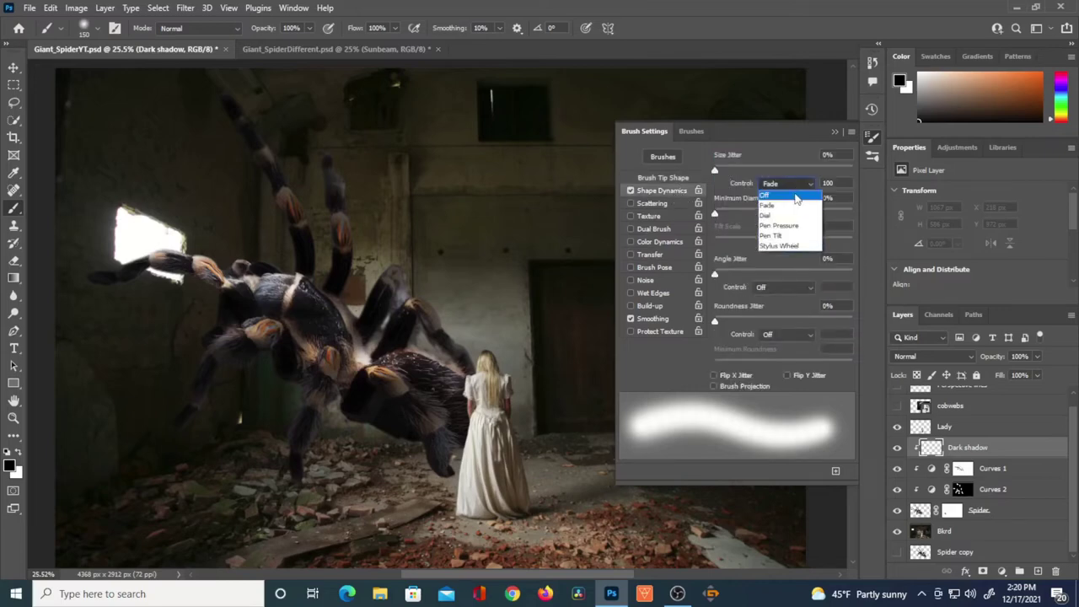
left_click(783, 223)
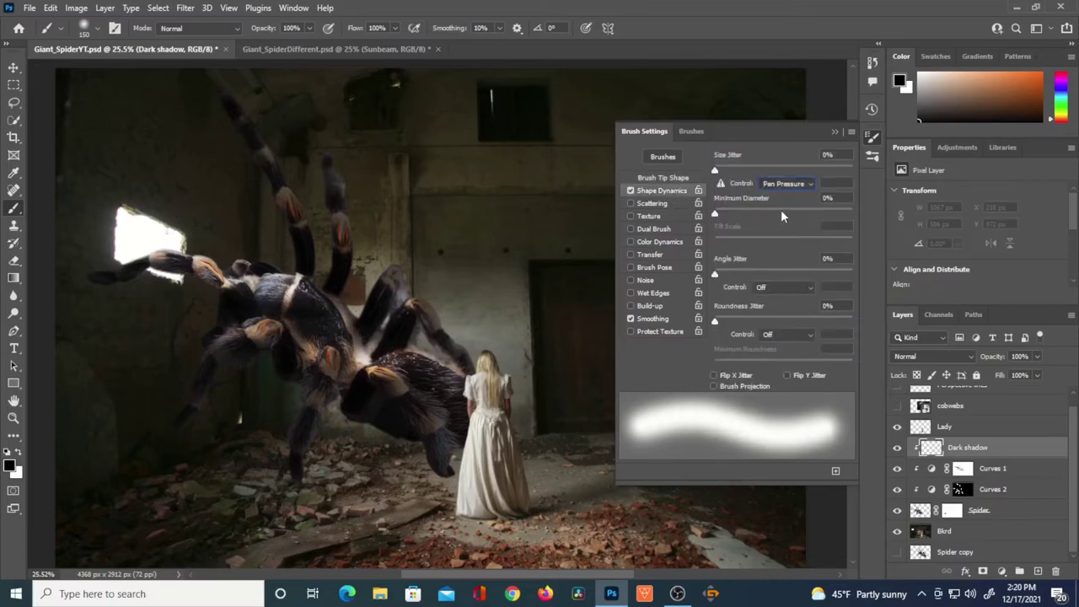
left_click(834, 132)
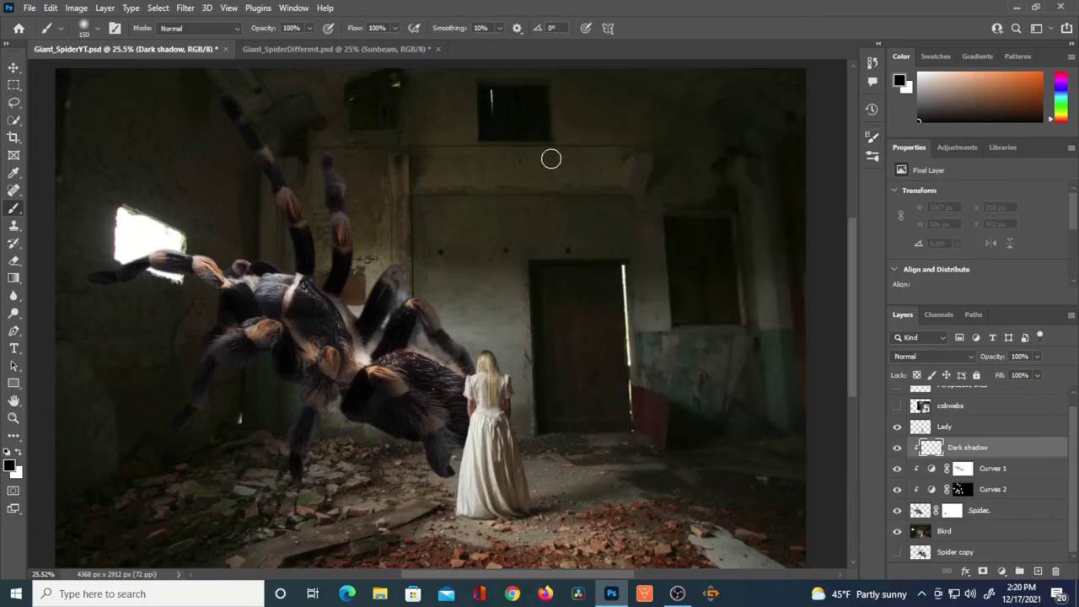
Paint black over the spider's shaded legs and underside on the Dark shadow layer, using 57% brush opacity and 41% flow
left_click(328, 28)
mouse_move(211, 268)
left_mouse_down()
mouse_move(143, 258)
mouse_move(110, 275)
mouse_move(259, 295)
mouse_move(269, 282)
mouse_move(252, 260)
mouse_move(255, 273)
mouse_move(248, 262)
mouse_move(301, 272)
mouse_move(322, 303)
mouse_move(237, 303)
mouse_move(272, 308)
mouse_move(244, 357)
mouse_move(181, 423)
left_mouse_up()
mouse_move(282, 339)
left_mouse_down()
mouse_move(341, 354)
mouse_move(364, 336)
mouse_move(294, 338)
mouse_move(281, 304)
mouse_move(353, 385)
mouse_move(304, 374)
mouse_move(301, 438)
mouse_move(342, 379)
mouse_move(396, 375)
mouse_move(390, 329)
mouse_move(342, 259)
mouse_move(332, 165)
mouse_move(333, 245)
left_mouse_up()
key("Delete")
left_click_drag(268, 31, 249, 30)
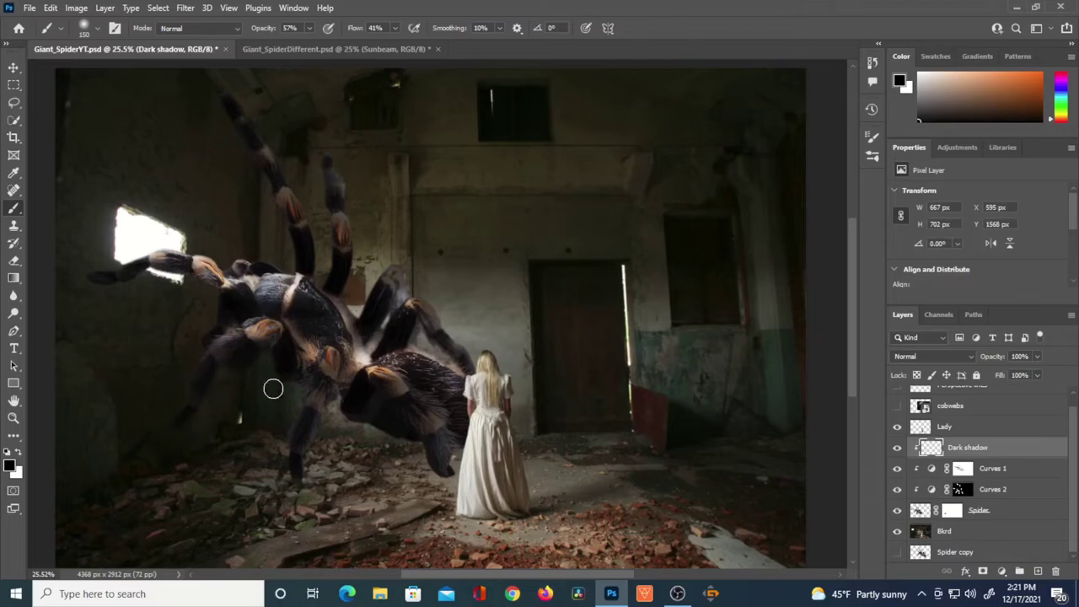
mouse_move(374, 385)
left_mouse_down()
mouse_move(320, 412)
mouse_move(339, 408)
mouse_move(345, 368)
mouse_move(366, 414)
mouse_move(397, 433)
mouse_move(363, 410)
mouse_move(345, 375)
mouse_move(134, 281)
mouse_move(212, 383)
mouse_move(204, 400)
mouse_move(294, 335)
mouse_move(349, 402)
mouse_move(427, 400)
mouse_move(258, 144)
mouse_move(326, 121)
left_mouse_up()
key("ctrl+z")
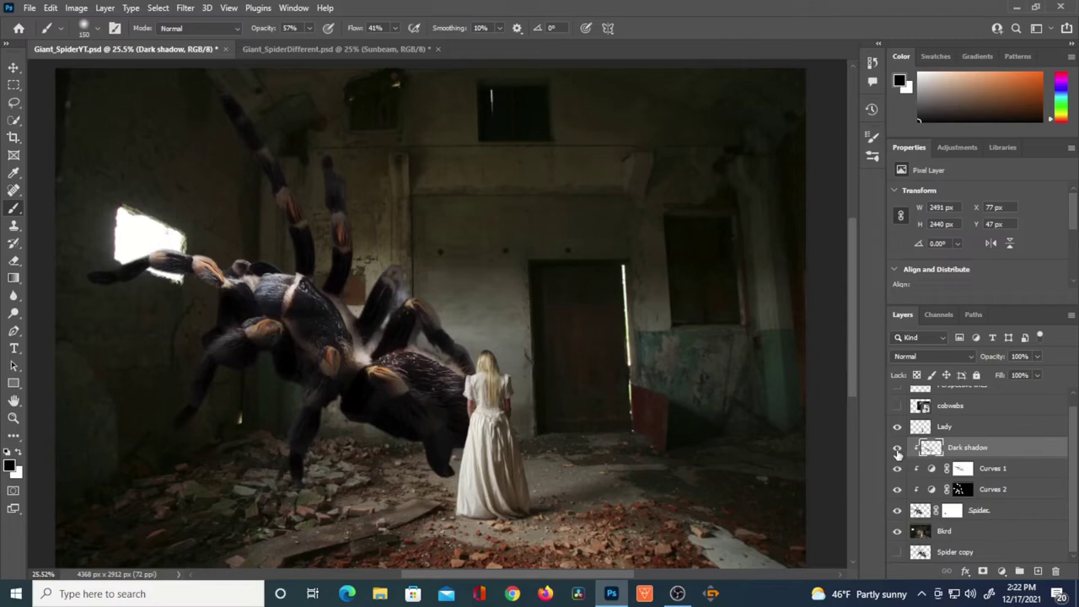
Compare the spider with and without the Dark shadow layer, and reduce that layer's opacity
left_click(898, 447)
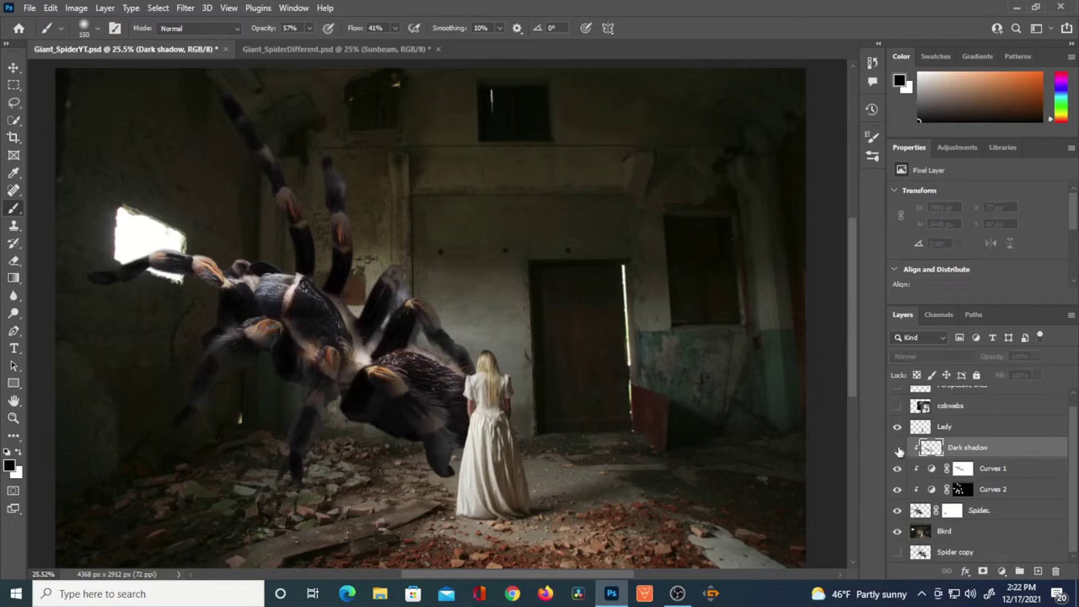
left_click(898, 448)
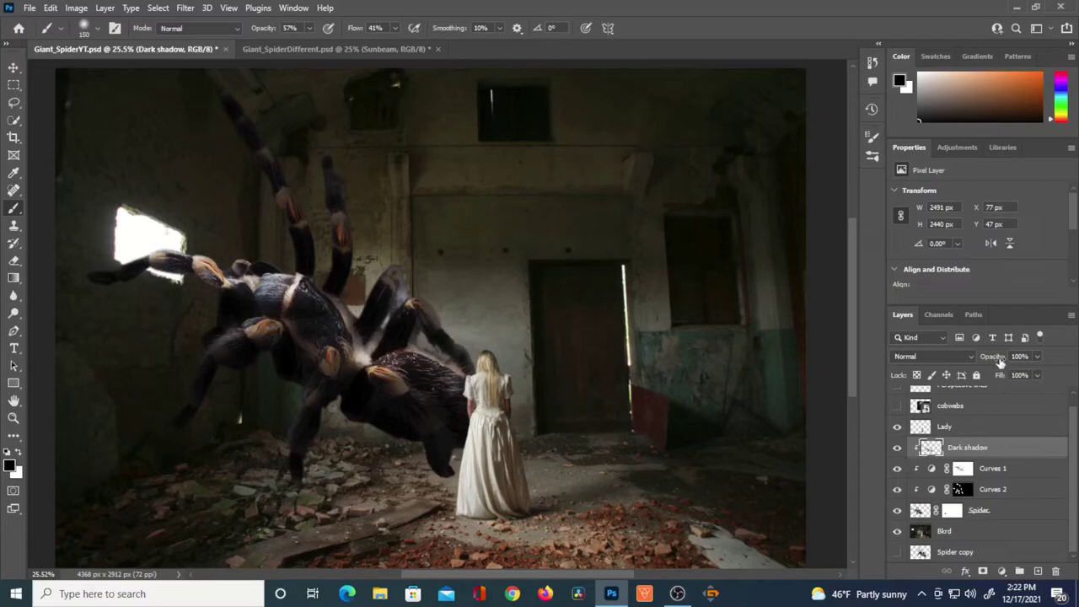
left_click_drag(998, 358, 971, 358)
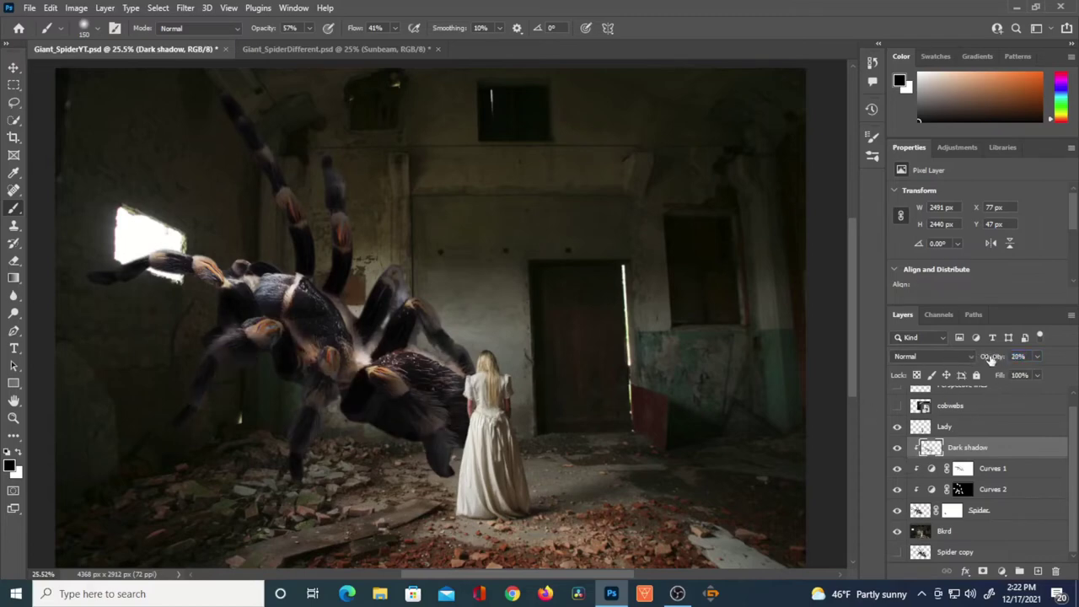
left_click_drag(995, 359, 997, 362)
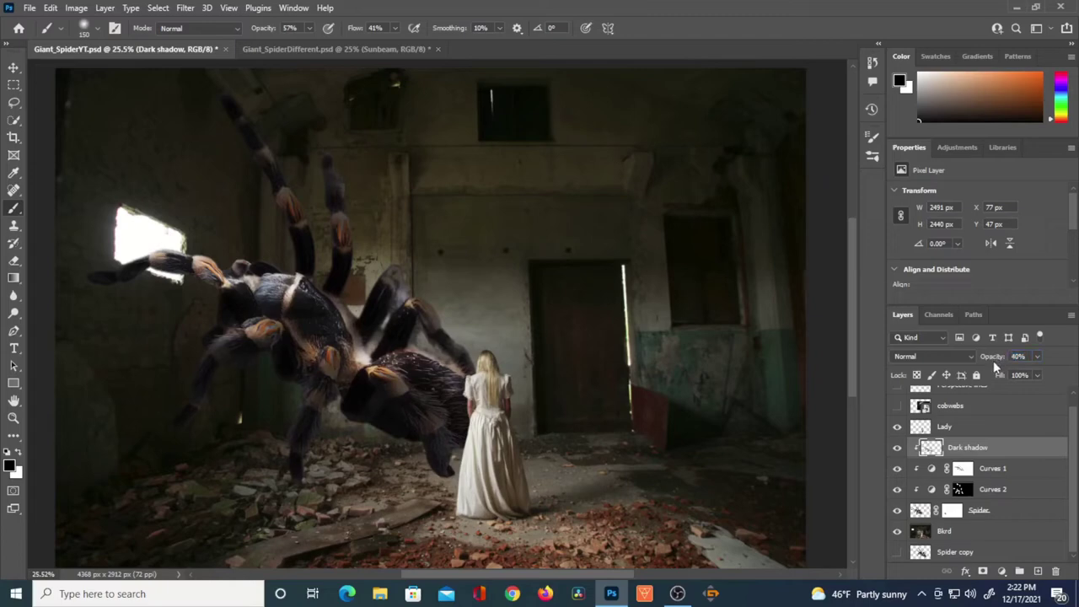
left_click_drag(997, 358, 994, 360)
Add a new layer directly above the Bkrd layer and name it "Shadow Spider"
left_click(922, 532)
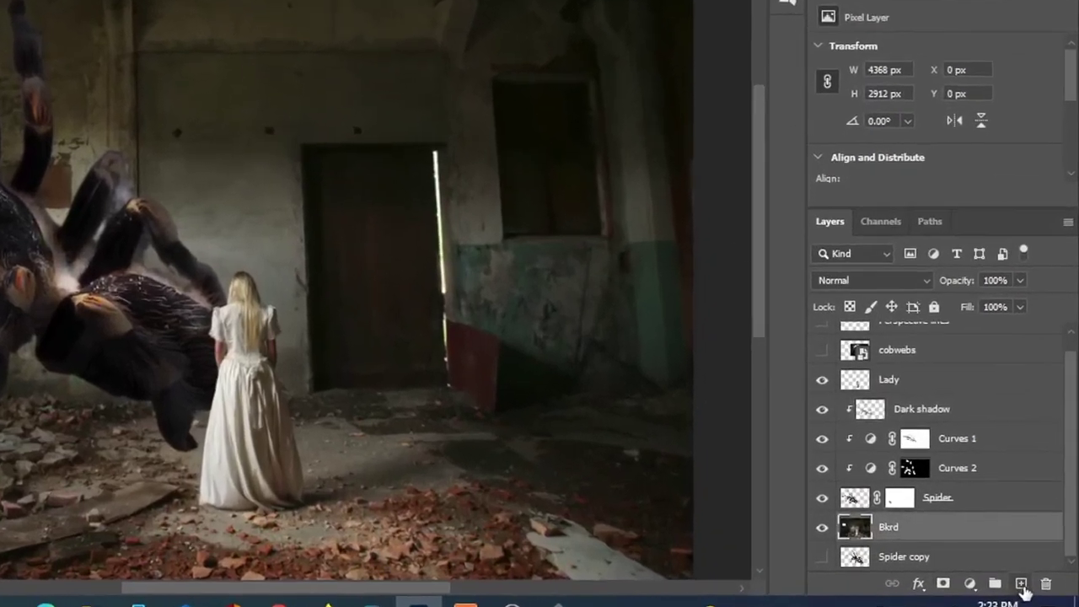
left_click(1038, 571)
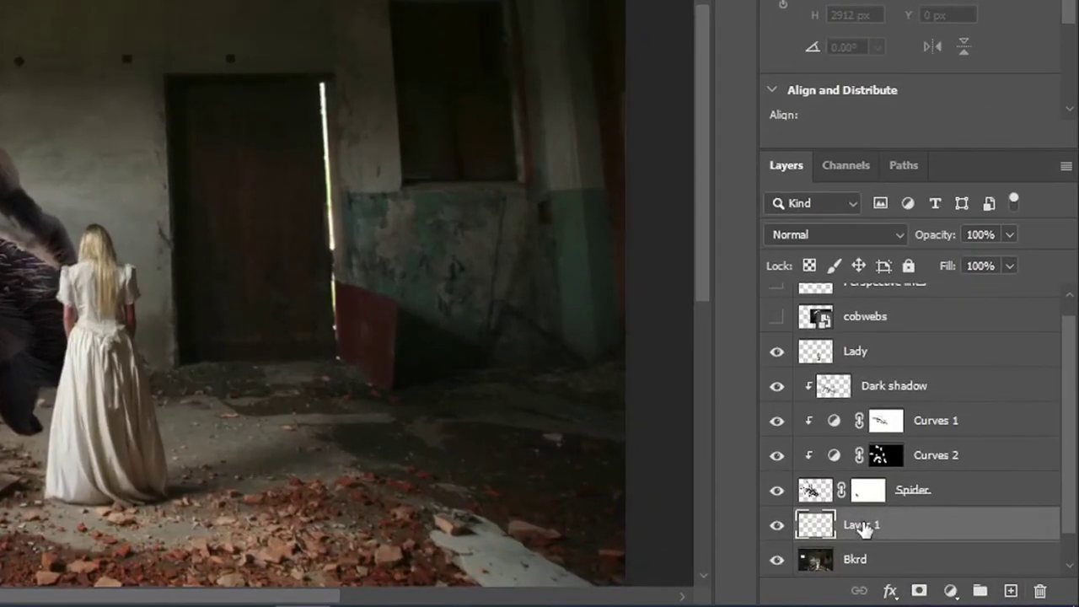
double_click(861, 525)
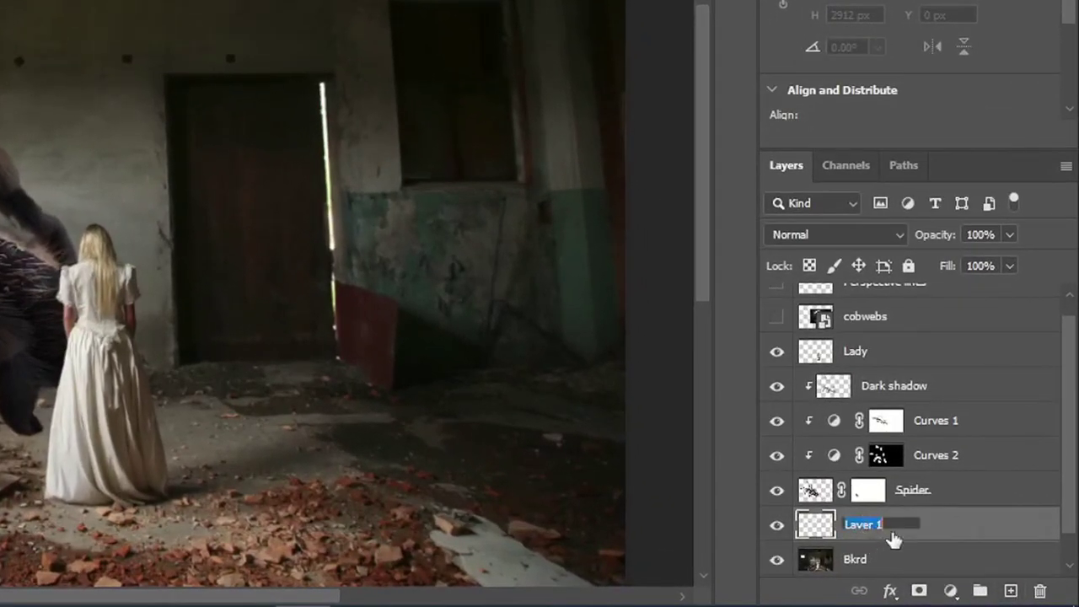
type("S")
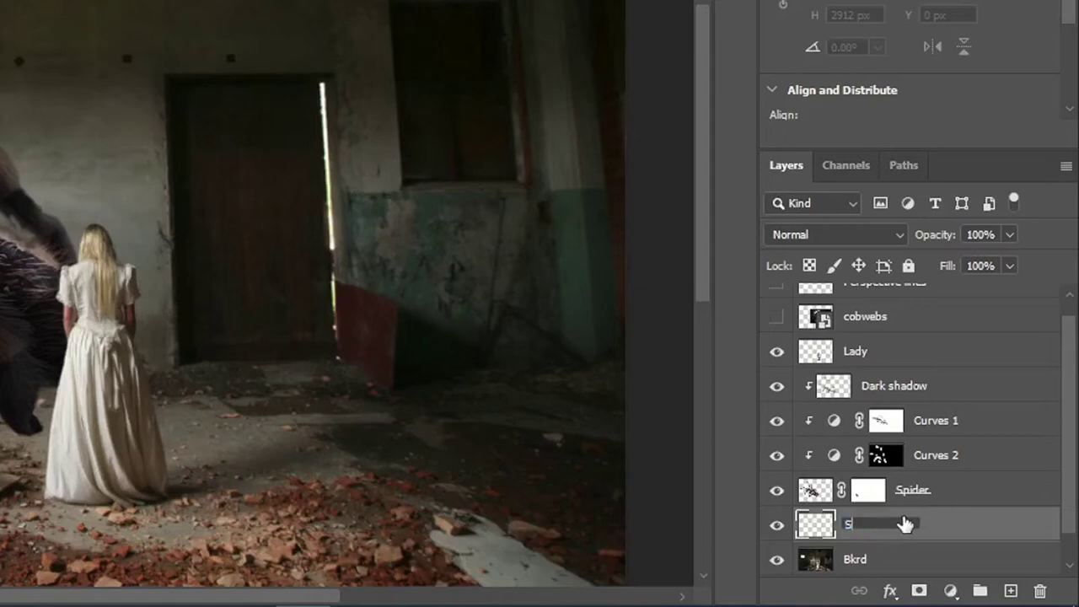
type("hadow Spider")
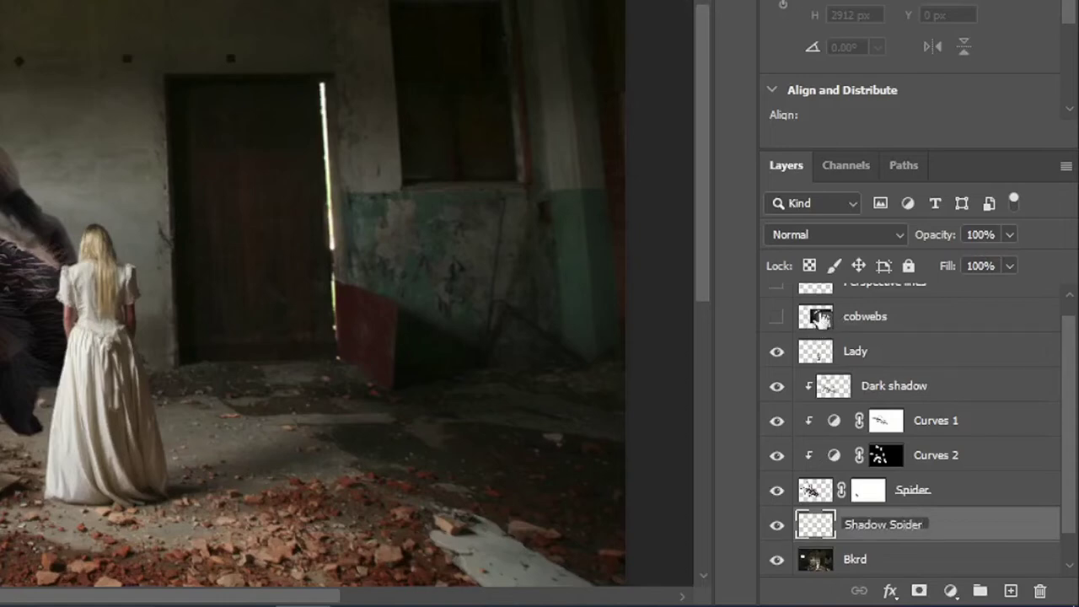
key("Return")
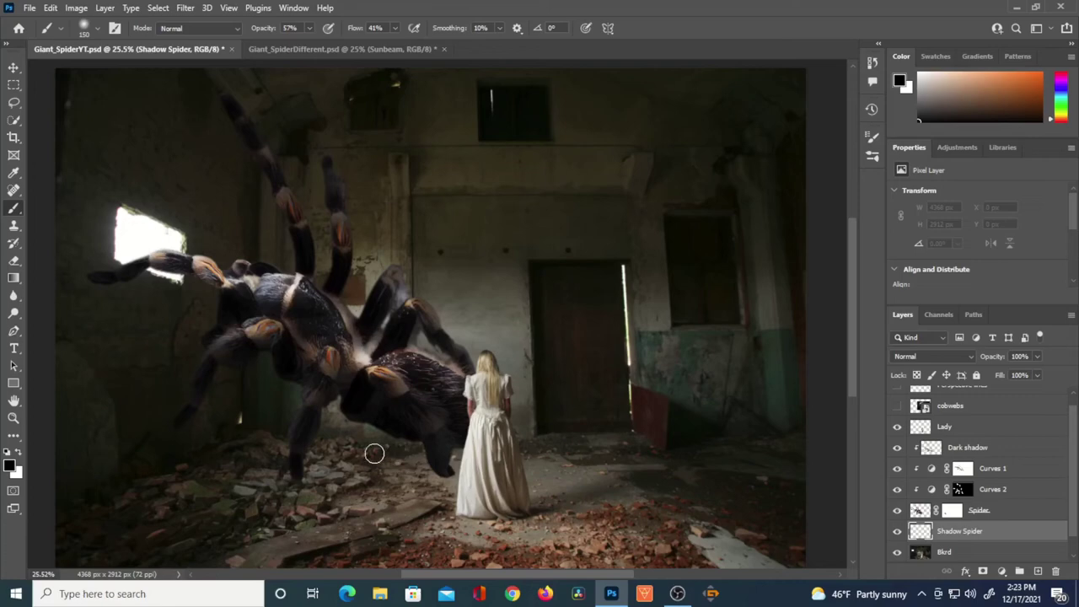
Paint soft black floor shadows beneath the spider at up to 71% brush opacity and beside the woman at 35%
mouse_move(371, 458)
left_mouse_down()
mouse_move(408, 440)
mouse_move(396, 466)
mouse_move(372, 461)
mouse_move(408, 479)
mouse_move(317, 470)
mouse_move(399, 465)
mouse_move(429, 469)
mouse_move(430, 478)
mouse_move(440, 475)
mouse_move(419, 469)
mouse_move(445, 467)
mouse_move(312, 477)
mouse_move(237, 437)
mouse_move(217, 438)
mouse_move(233, 456)
mouse_move(194, 457)
mouse_move(362, 464)
mouse_move(350, 470)
mouse_move(392, 476)
mouse_move(447, 462)
mouse_move(418, 468)
mouse_move(450, 475)
mouse_move(448, 458)
mouse_move(461, 462)
mouse_move(423, 476)
mouse_move(341, 465)
mouse_move(376, 454)
left_mouse_up()
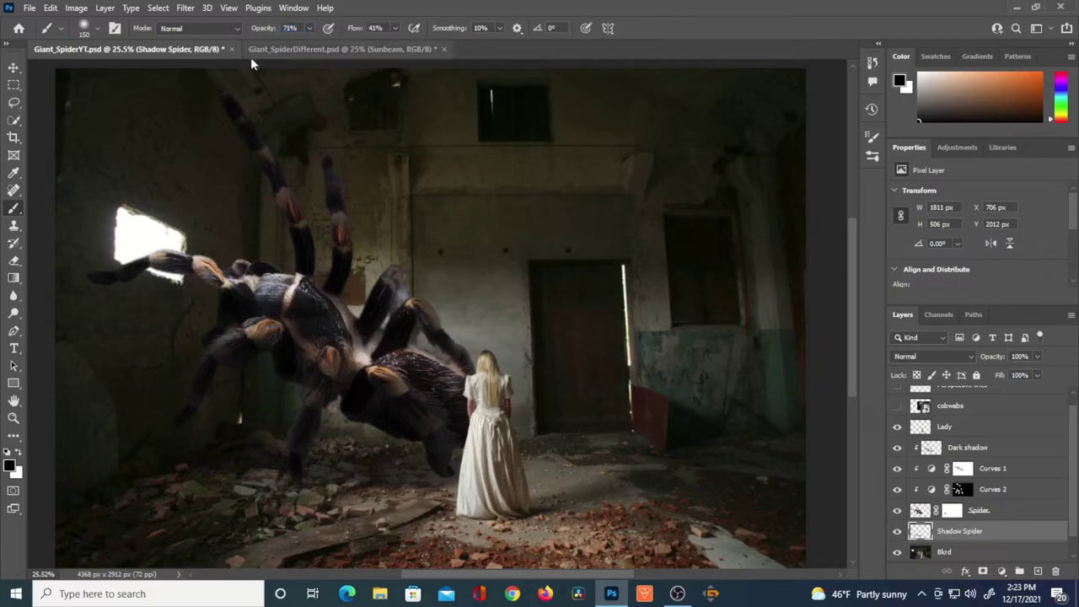
mouse_move(405, 441)
left_mouse_down()
mouse_move(423, 476)
mouse_move(377, 472)
mouse_move(439, 477)
mouse_move(401, 466)
mouse_move(375, 423)
mouse_move(333, 421)
mouse_move(354, 473)
mouse_move(321, 473)
mouse_move(448, 470)
left_mouse_up()
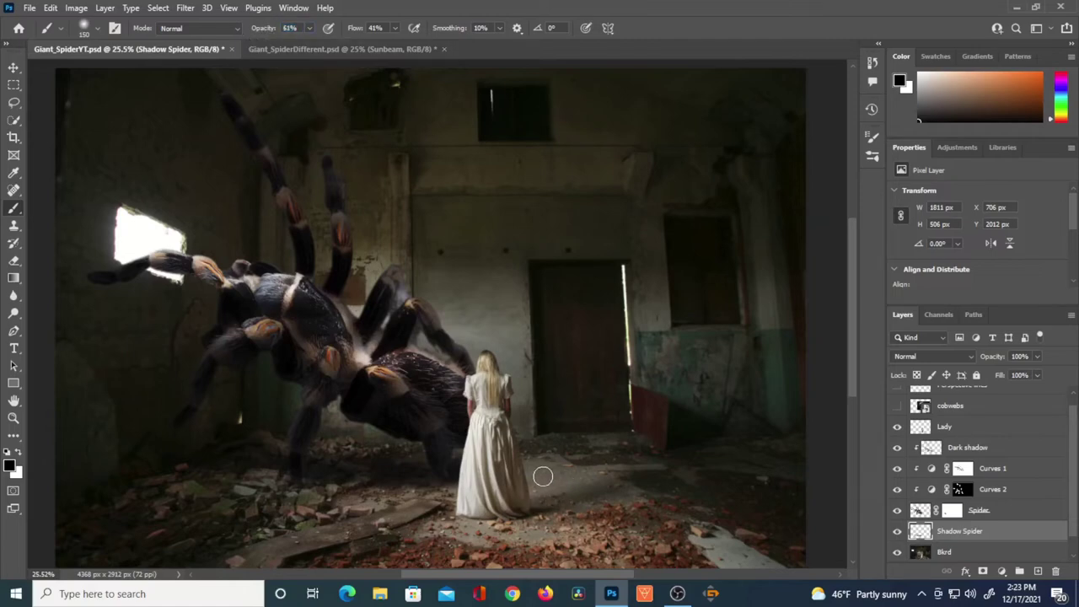
left_click_drag(537, 469, 559, 454)
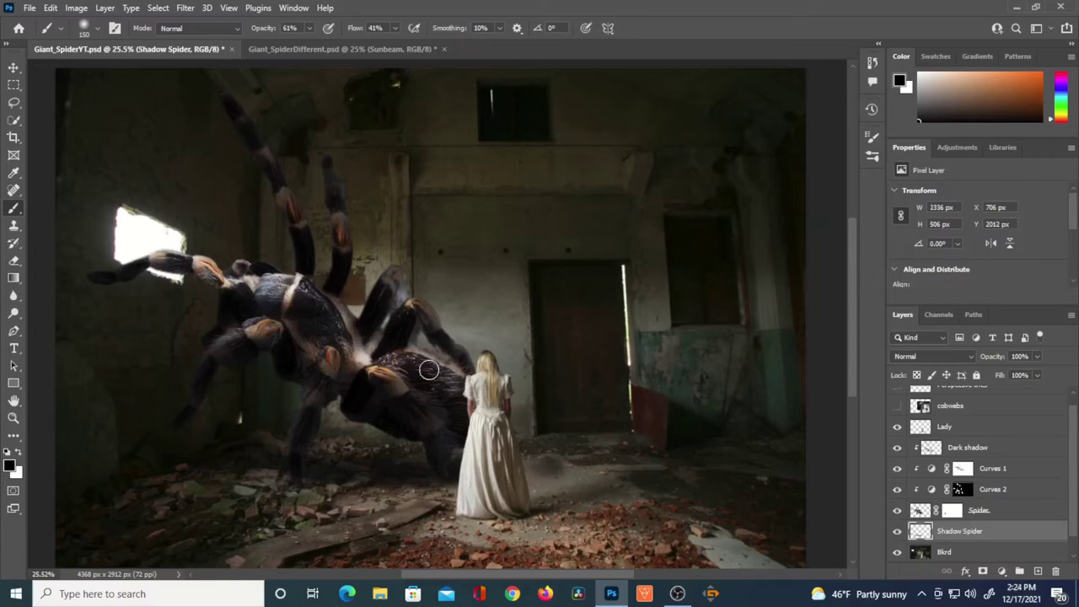
left_click_drag(257, 29, 254, 31)
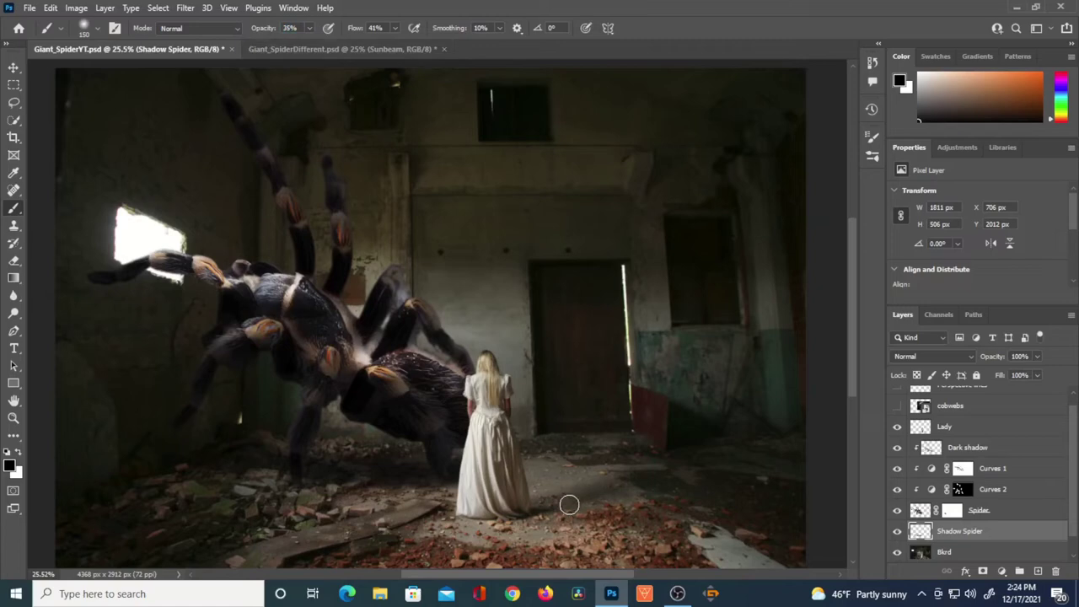
mouse_move(534, 473)
left_mouse_down()
mouse_move(564, 462)
mouse_move(510, 476)
mouse_move(598, 472)
mouse_move(537, 461)
mouse_move(569, 440)
mouse_move(523, 491)
mouse_move(582, 447)
mouse_move(590, 462)
mouse_move(516, 466)
mouse_move(667, 459)
mouse_move(620, 455)
left_mouse_up()
Lower the brush flow to 17% and paint faint wall shadows around the spider's foot near the window and its raised legs
mouse_move(244, 455)
left_mouse_down()
mouse_move(178, 430)
mouse_move(198, 431)
left_mouse_up()
left_click_drag(104, 285, 101, 285)
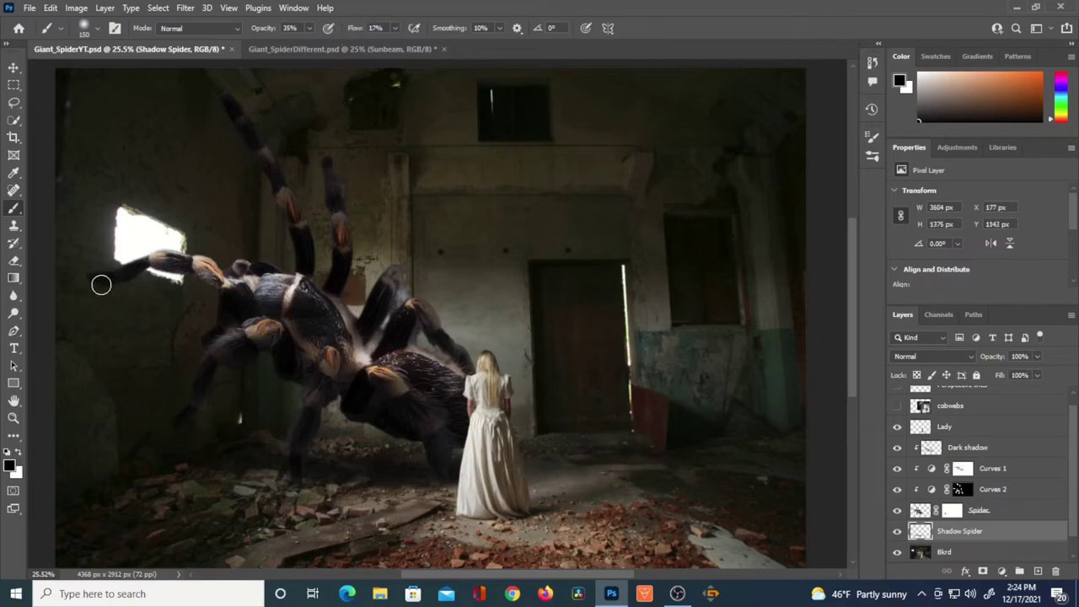
left_click_drag(134, 279, 115, 284)
left_click_drag(126, 326, 94, 282)
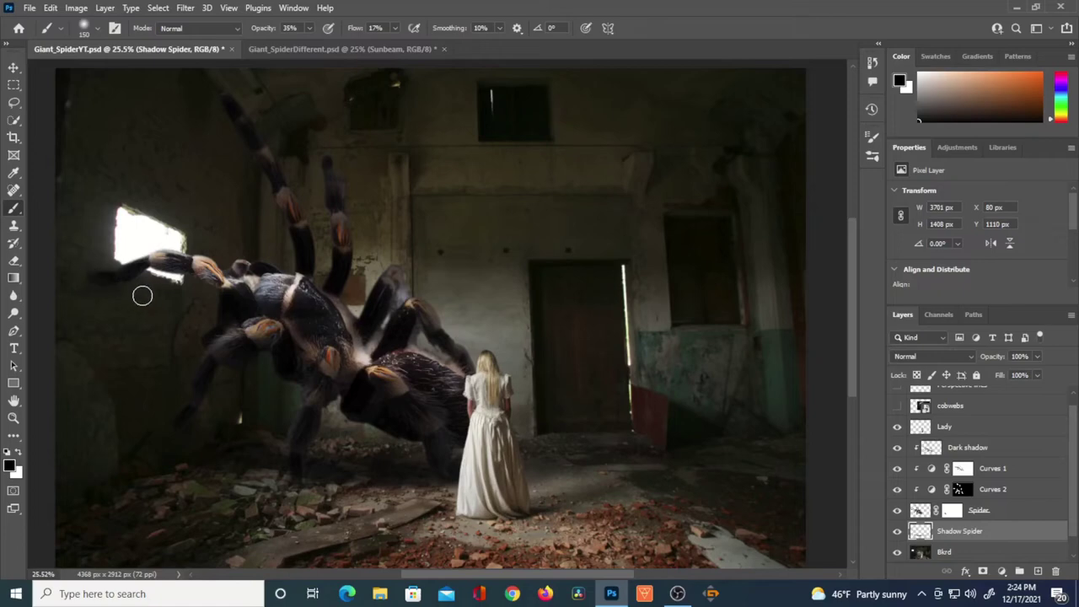
mouse_move(129, 272)
left_mouse_down()
mouse_move(362, 243)
mouse_move(548, 472)
left_mouse_up()
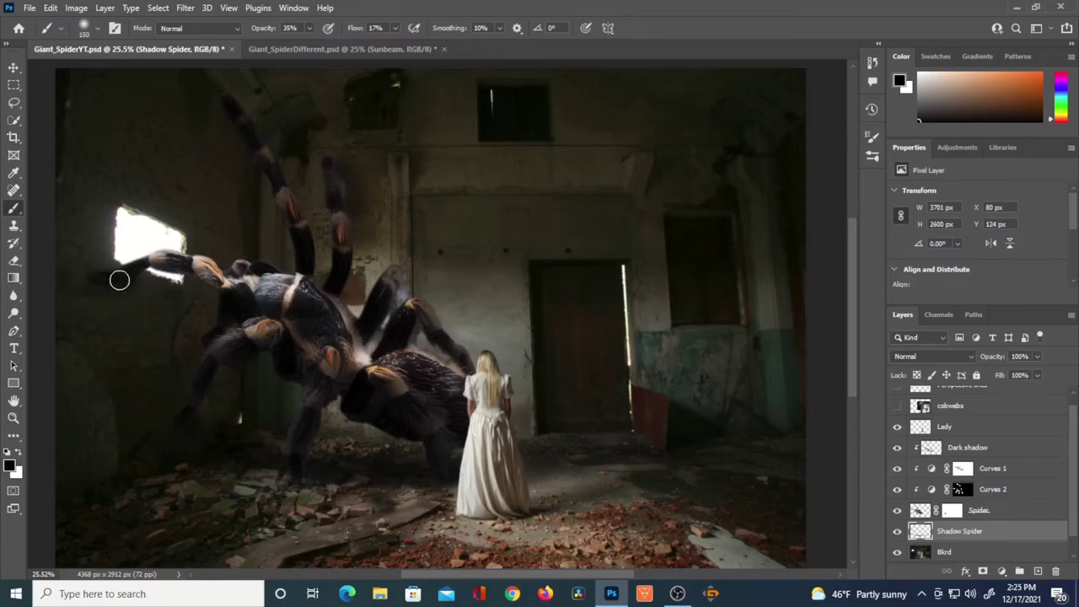
scroll(111, 287, "up", 4)
key("ctrl+s")
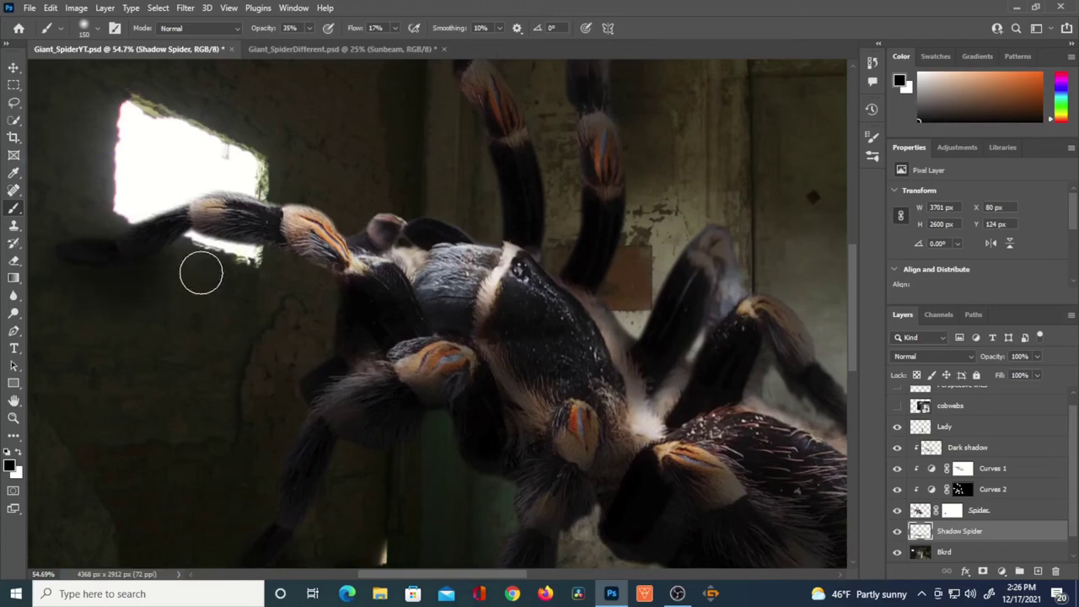
Compare the full composite with and without the Shadow Spider layer, and add a layer mask to that layer
scroll(337, 379, "down", 5)
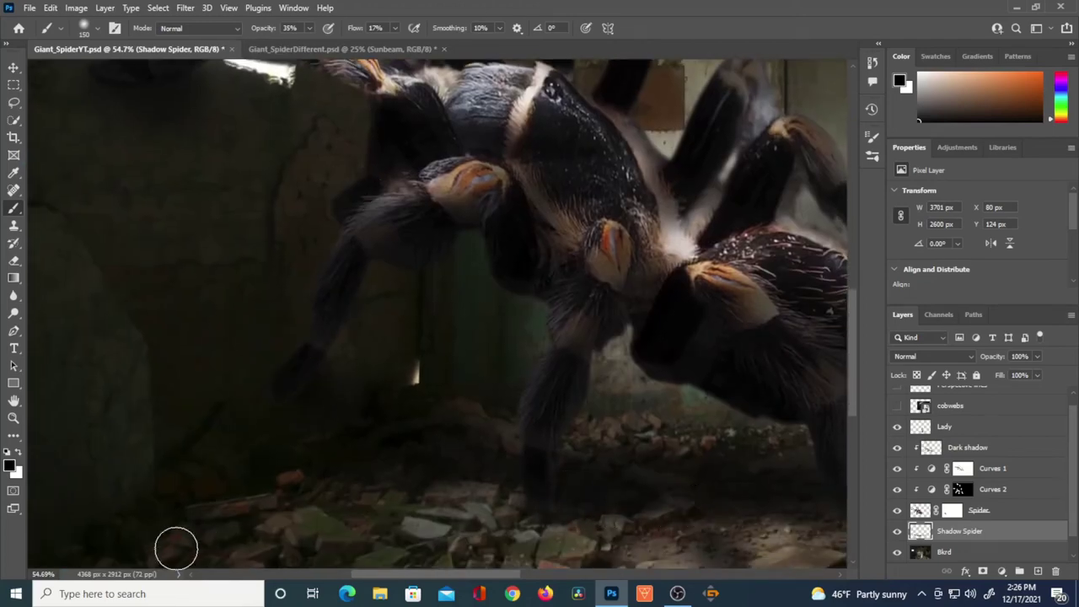
double_click(14, 402)
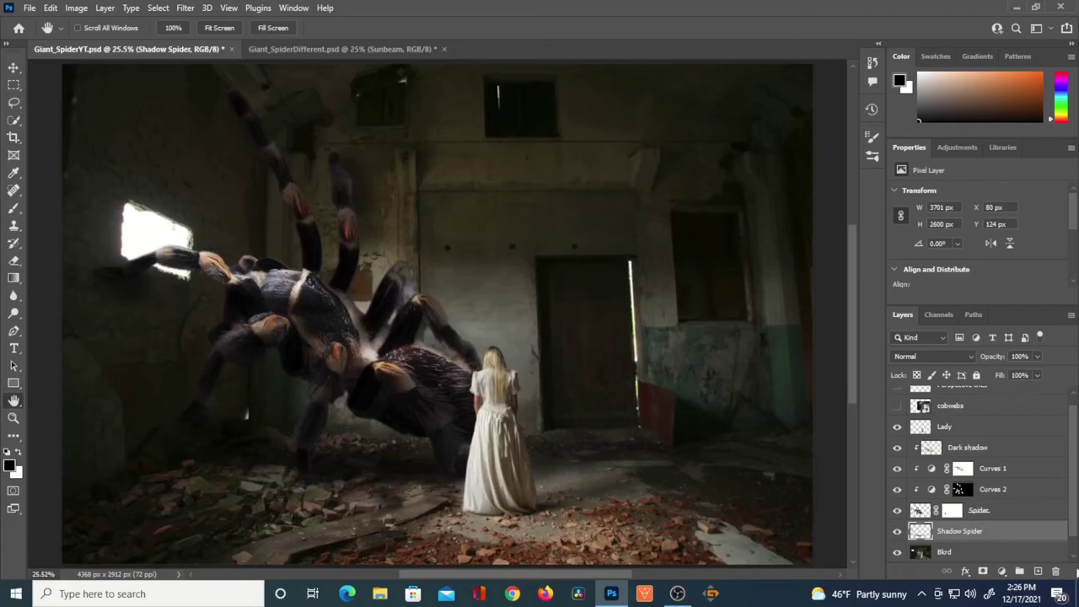
key("b")
left_click(897, 448)
left_click(897, 448)
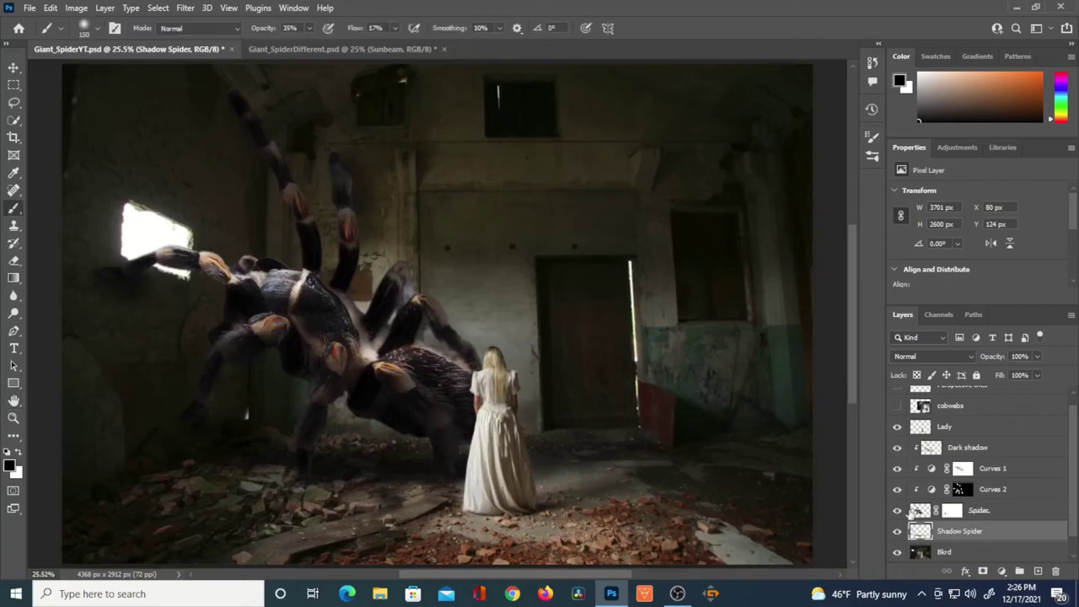
left_click(898, 532)
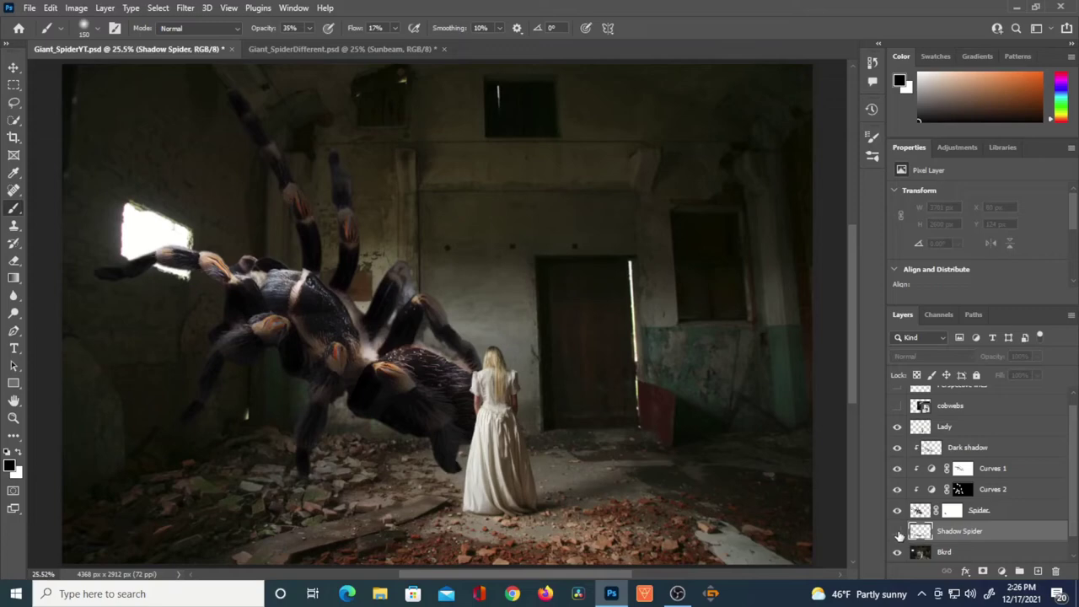
left_click(898, 531)
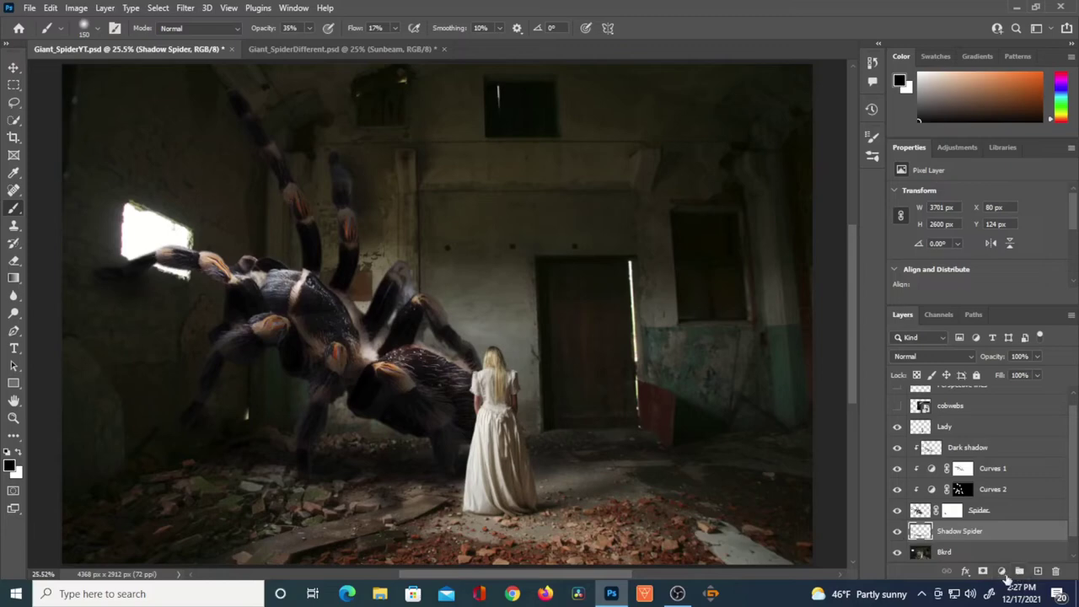
left_click(984, 572)
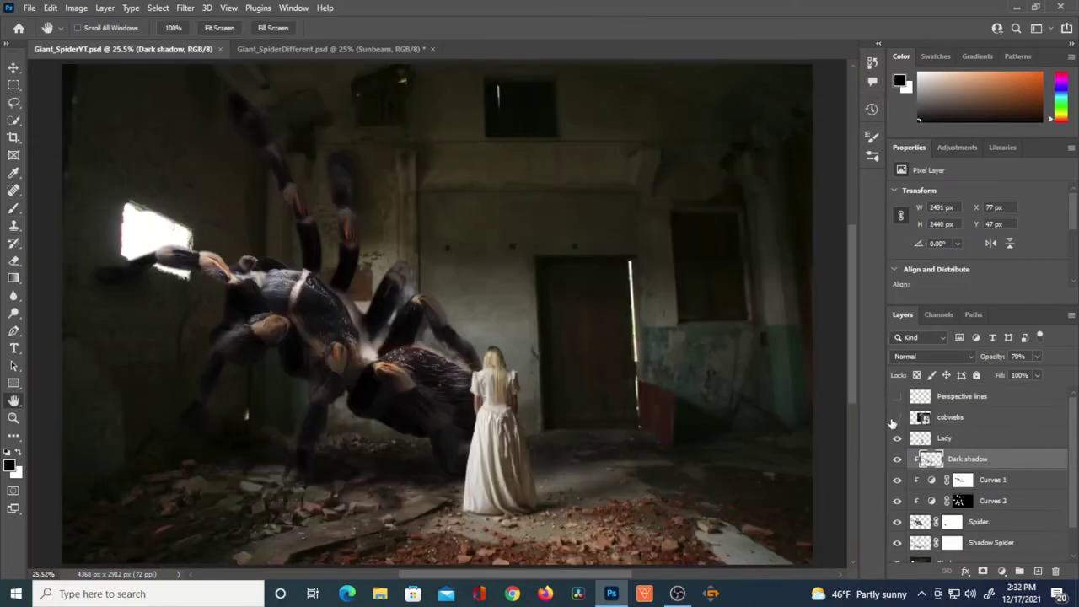
Show the cobwebs layer, lasso the webs to the right of the arched window, copy them to a new layer, and hide the original
left_click(897, 417)
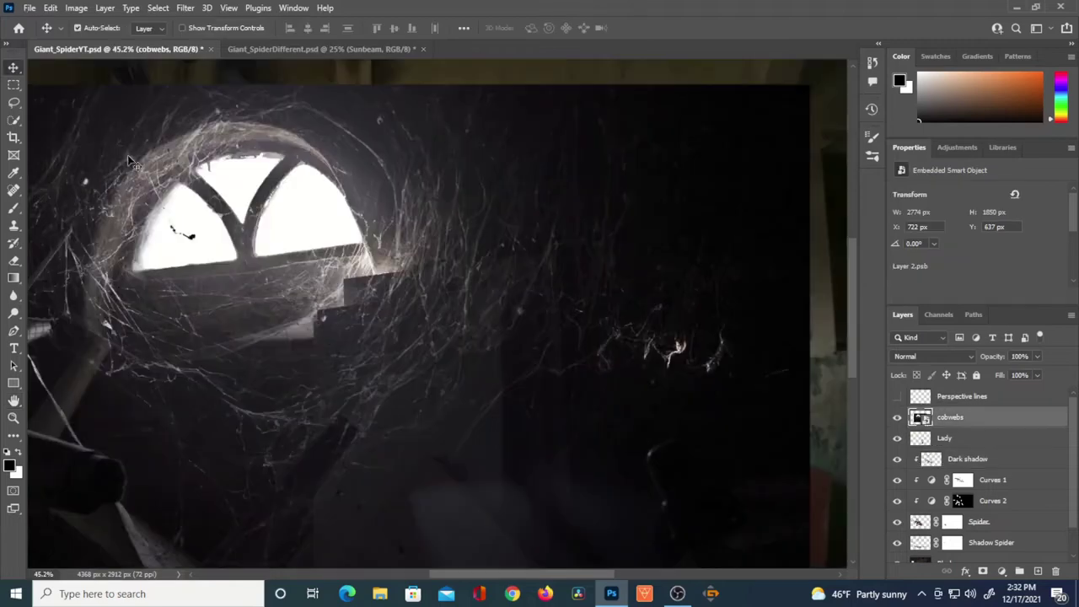
left_click(14, 102)
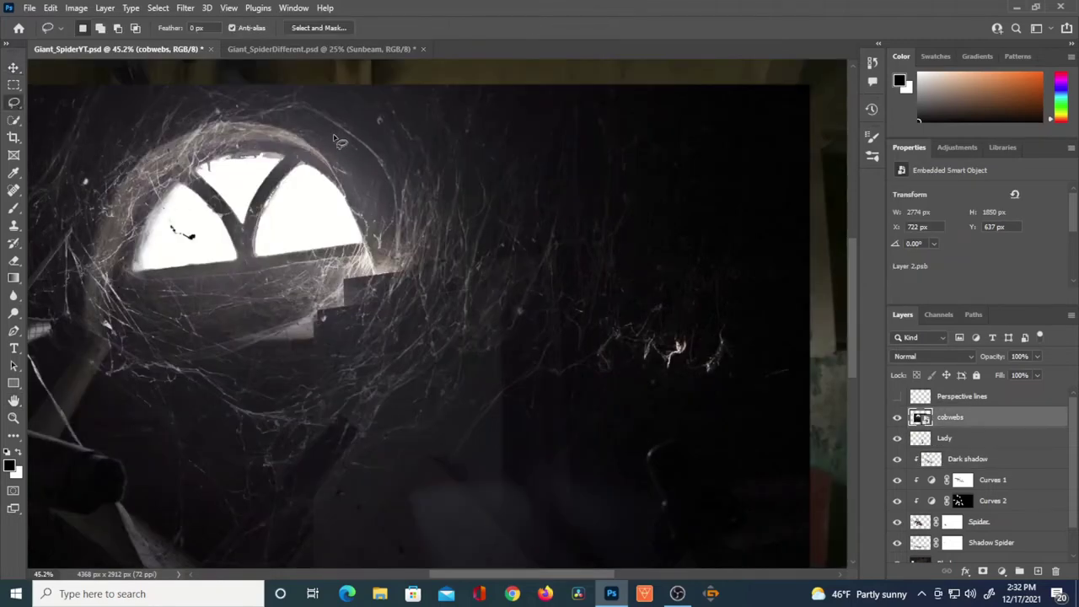
mouse_move(329, 135)
left_mouse_down()
mouse_move(367, 177)
mouse_move(393, 265)
mouse_move(314, 383)
mouse_move(249, 419)
mouse_move(255, 444)
mouse_move(274, 467)
mouse_move(299, 473)
mouse_move(421, 469)
mouse_move(495, 435)
mouse_move(550, 383)
mouse_move(623, 265)
mouse_move(612, 209)
mouse_move(535, 133)
mouse_move(444, 92)
mouse_move(379, 88)
mouse_move(312, 132)
left_mouse_up()
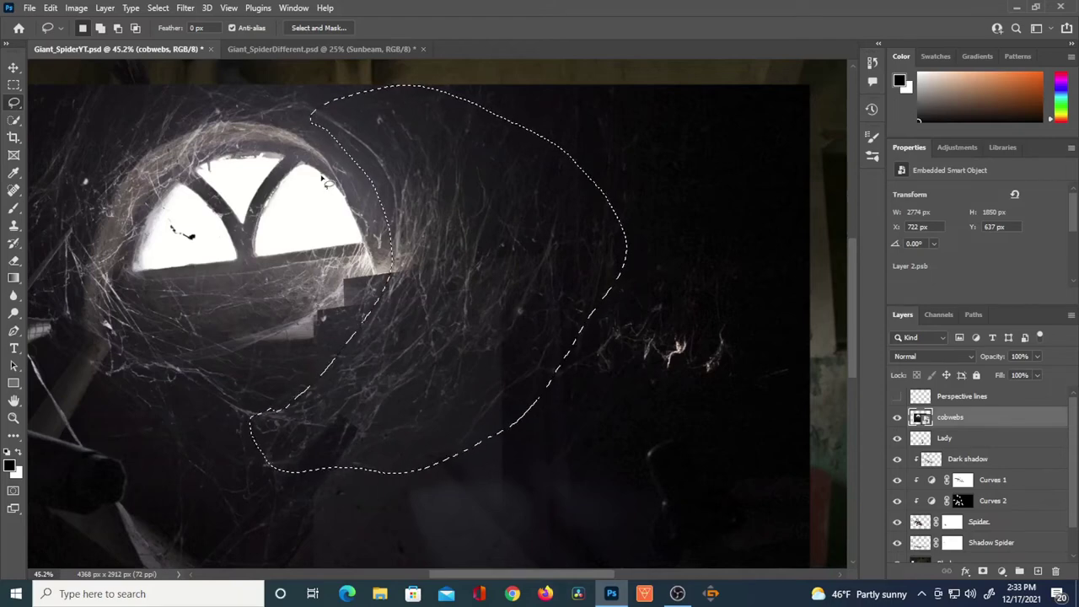
key("ctrl+j")
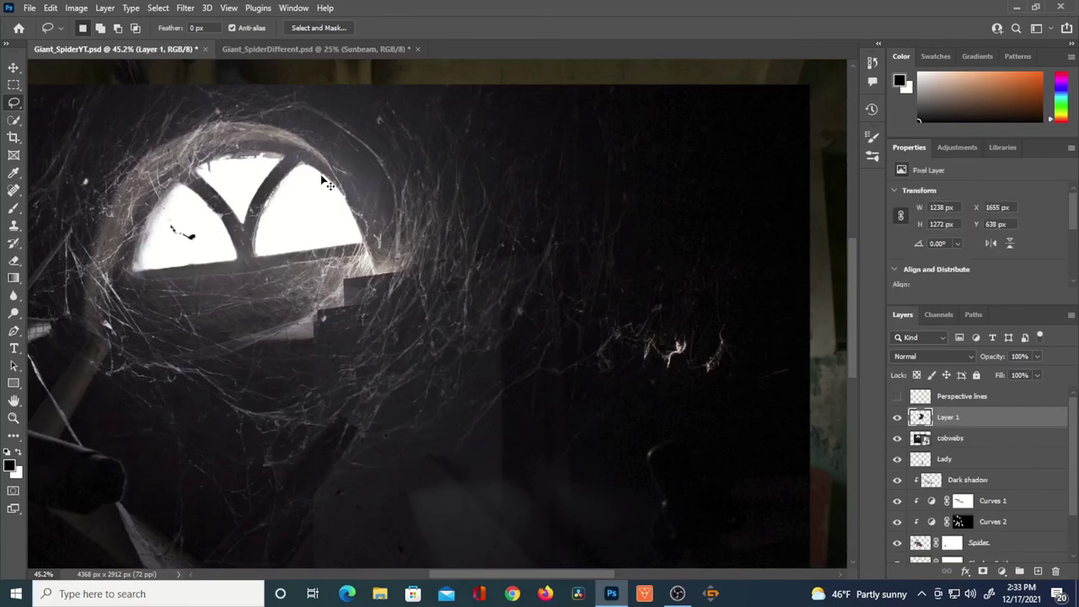
left_click(897, 438)
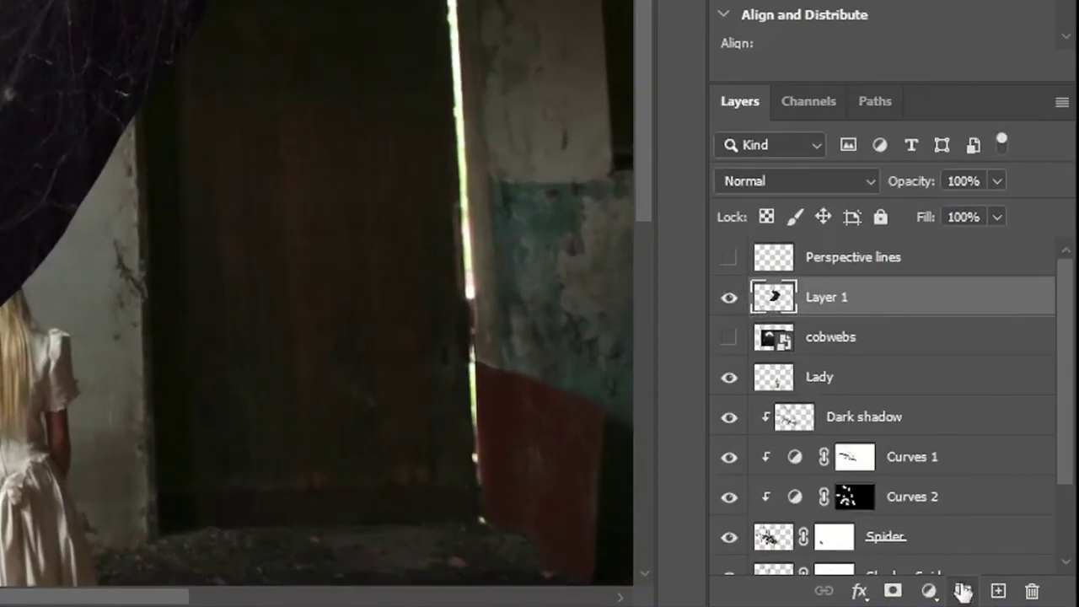
Add a Levels adjustment layer above the copied cobweb piece and clip it to that layer
left_click(930, 591)
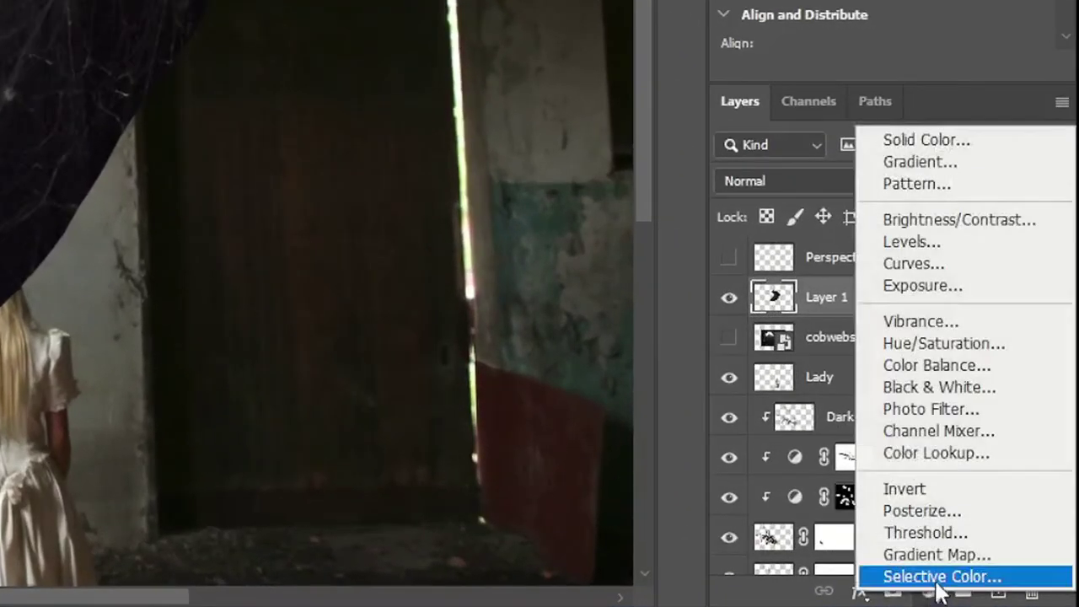
left_click(934, 242)
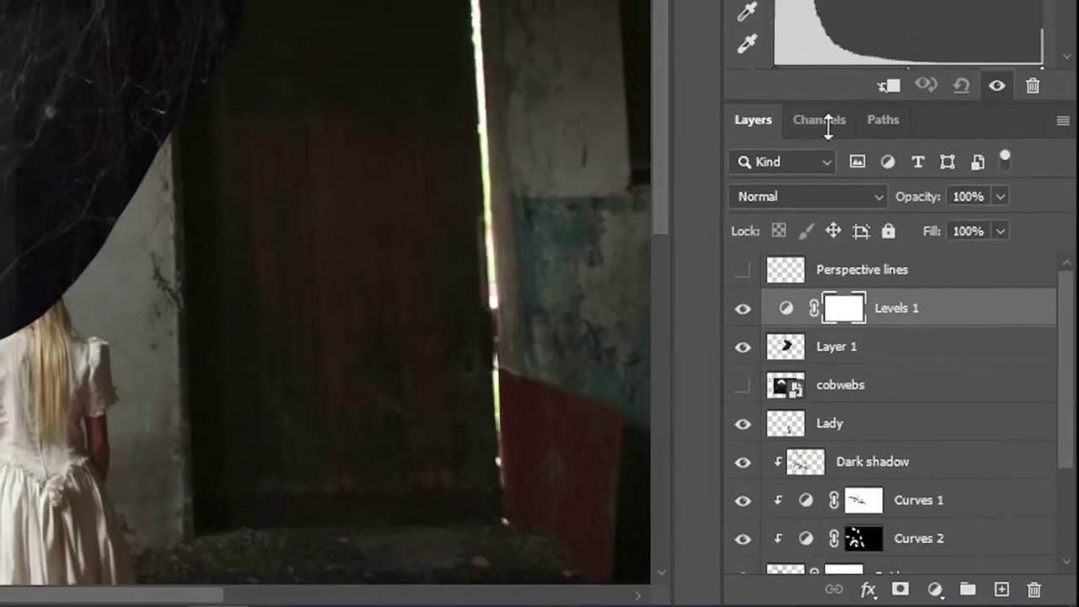
left_click_drag(821, 81, 841, 257)
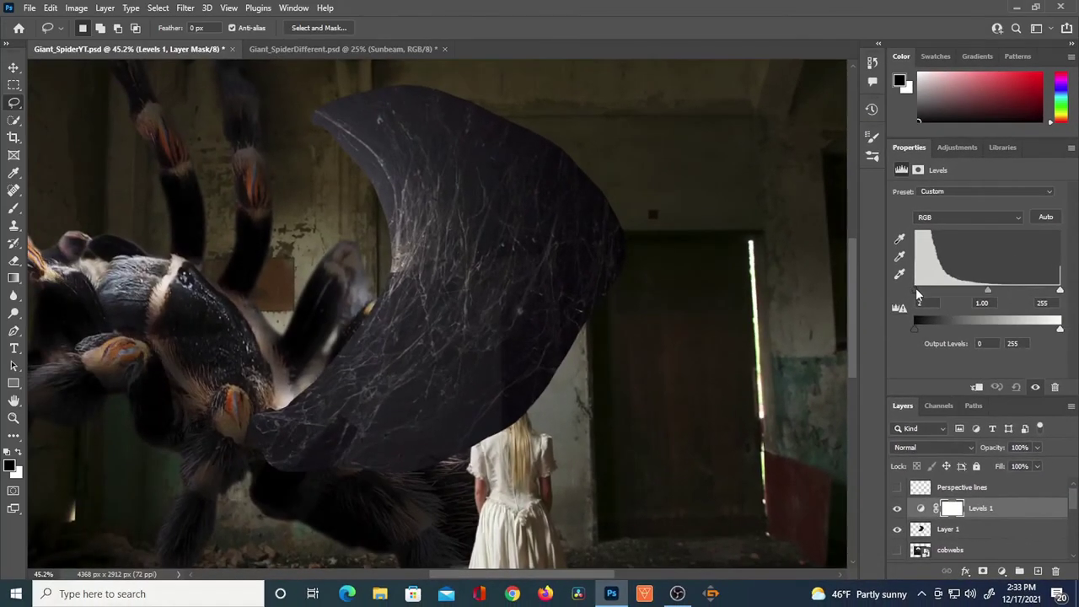
left_click_drag(822, 144, 841, 154)
left_click_drag(928, 296, 915, 291)
left_click(928, 519, "alt")
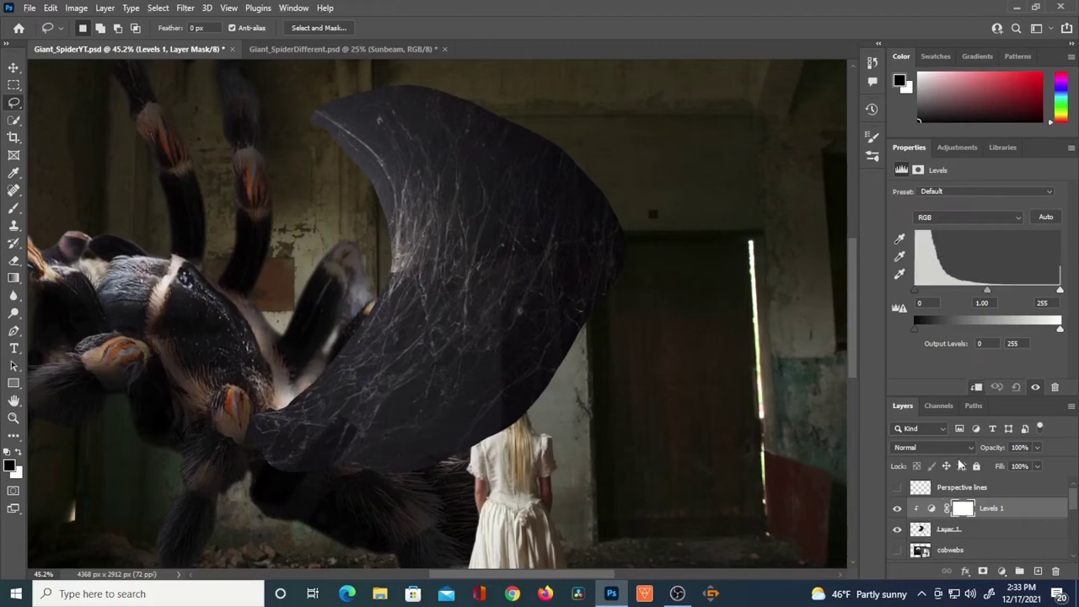
Darken the cobweb piece's background by setting the Levels shadow input to 26
mouse_move(919, 295)
left_mouse_down()
mouse_move(947, 290)
mouse_move(916, 293)
left_mouse_up()
left_click_drag(1061, 292, 1076, 341)
left_click_drag(922, 329, 929, 297)
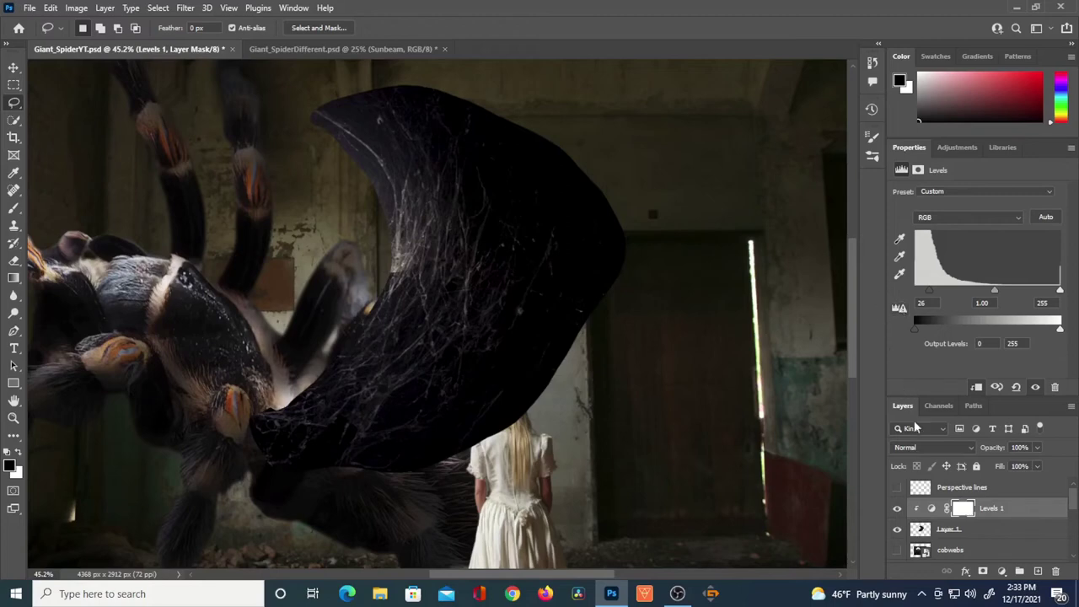
Rename the copied cobweb layer "Cobwebs" and set its blend mode to Screen
left_click(919, 529)
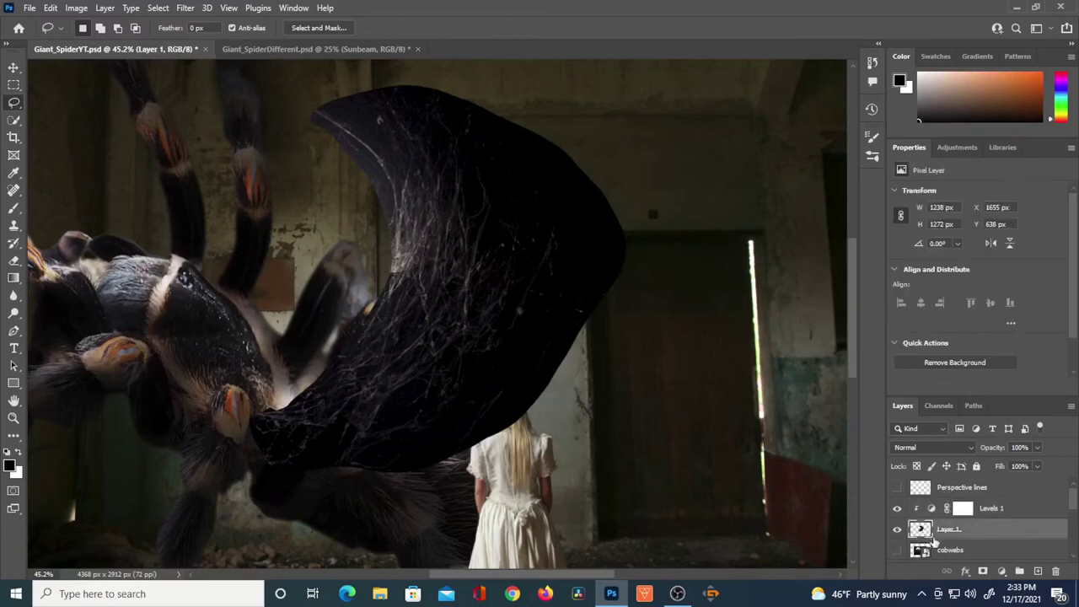
double_click(948, 529)
type("c")
key("Return")
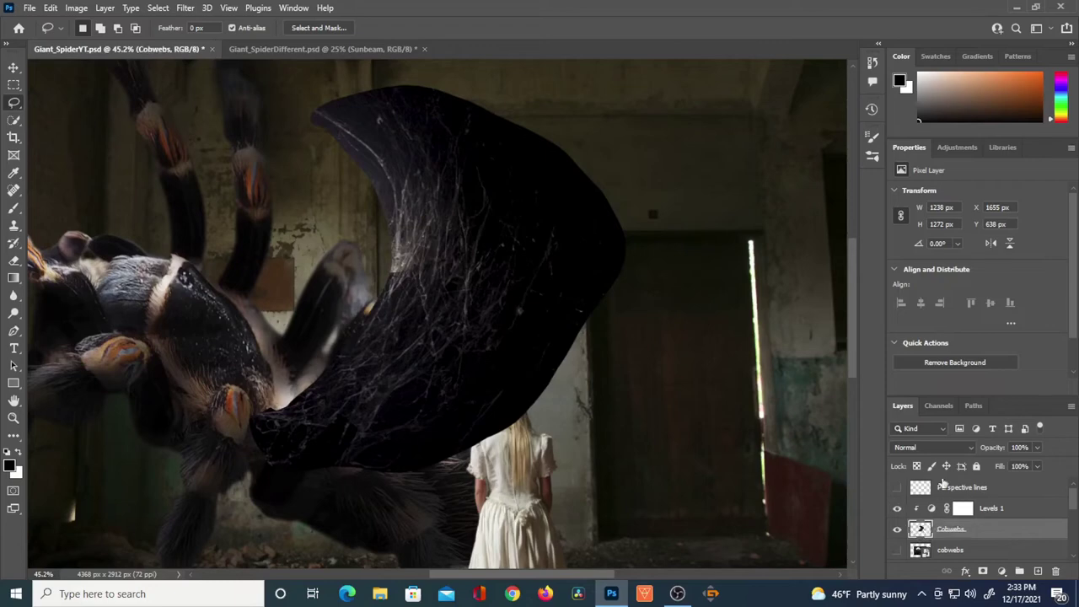
left_click(943, 445)
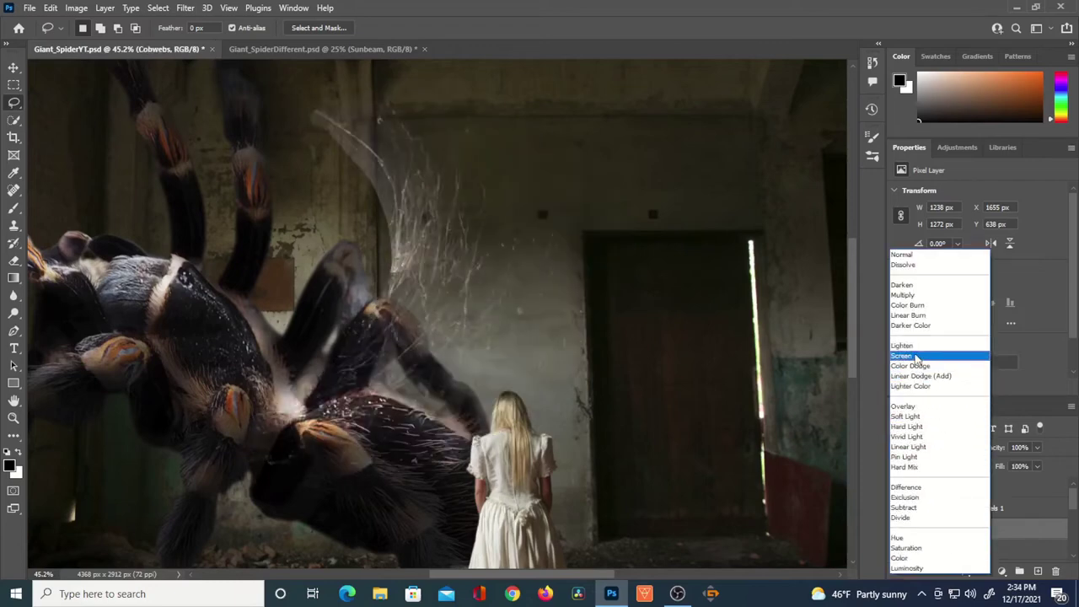
left_click(916, 358)
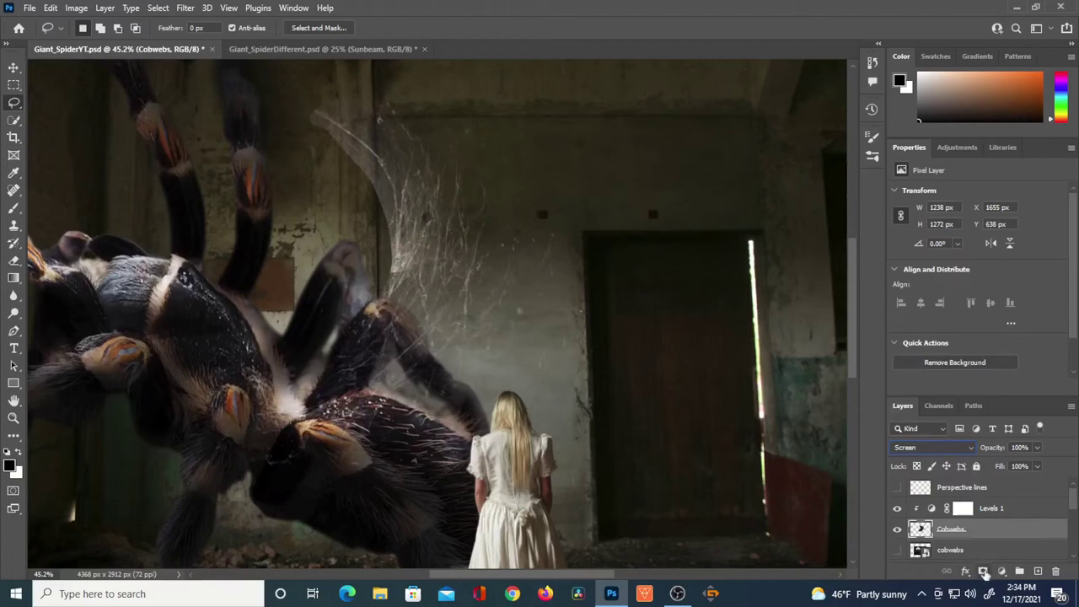
Add a layer mask to Cobwebs and paint out the web's hard left edge with black at 92% brush opacity
left_click(984, 571)
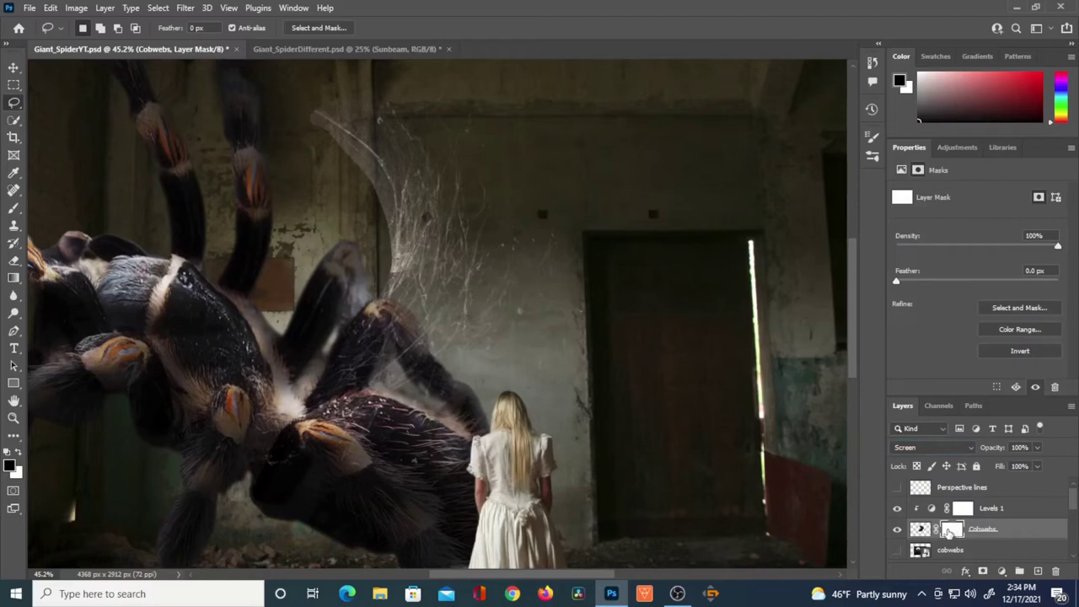
key("b")
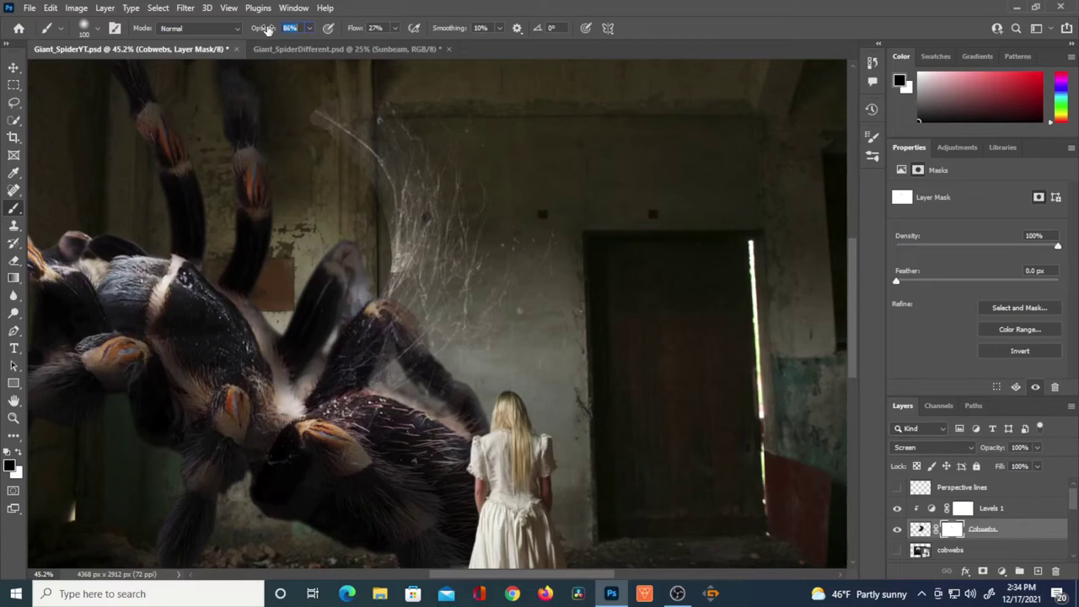
left_click_drag(269, 31, 325, 101)
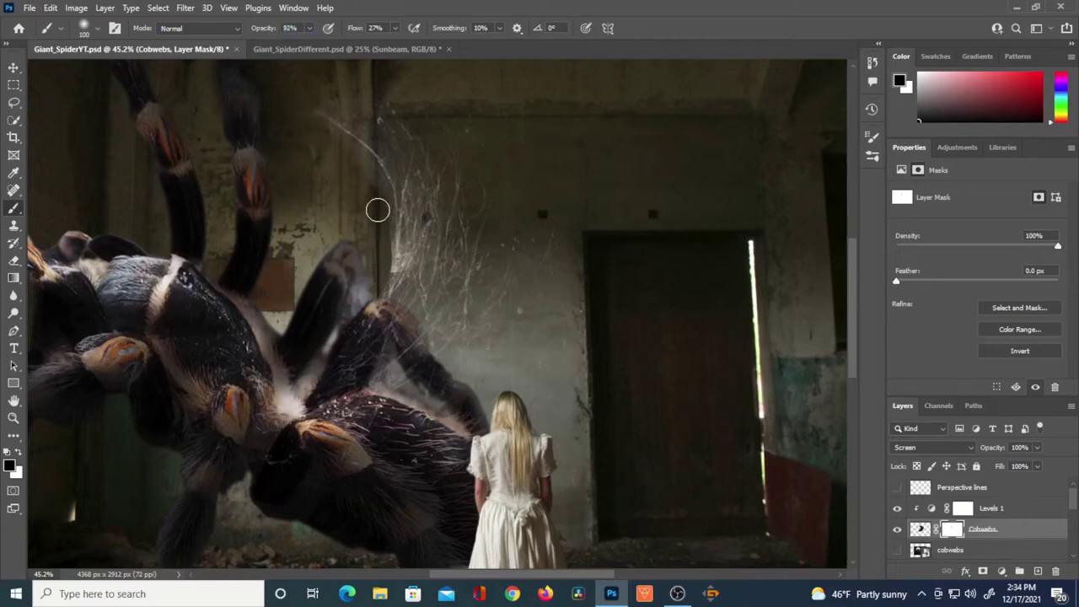
Move the cobwebs up above the doorway and paint black over their stray lower-left strands
key("ctrl+2")
key("ctrl+t")
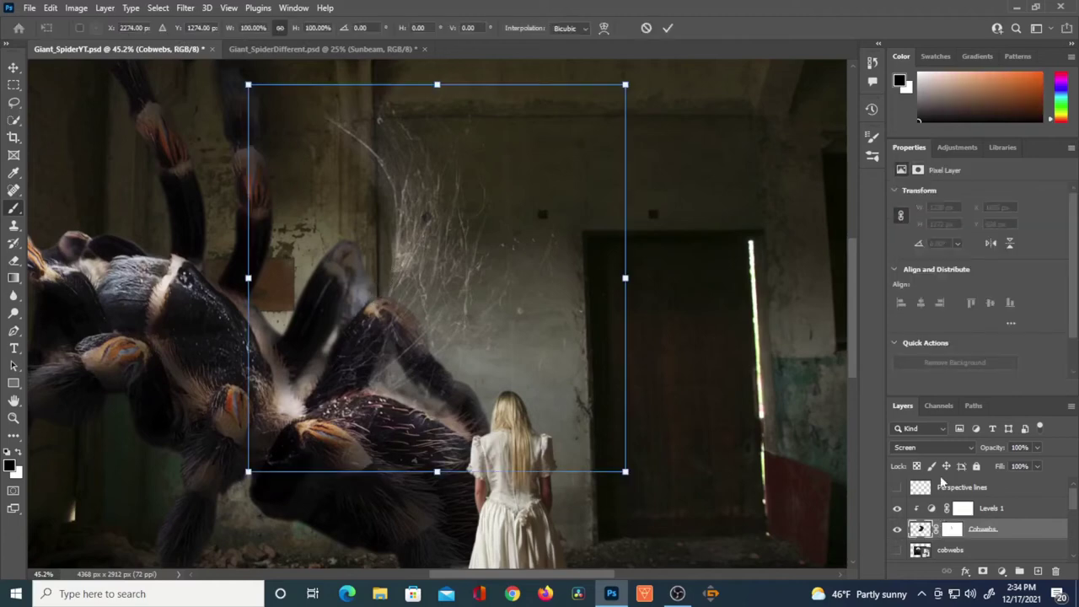
left_click_drag(481, 297, 695, 165)
left_click(668, 28)
key("b")
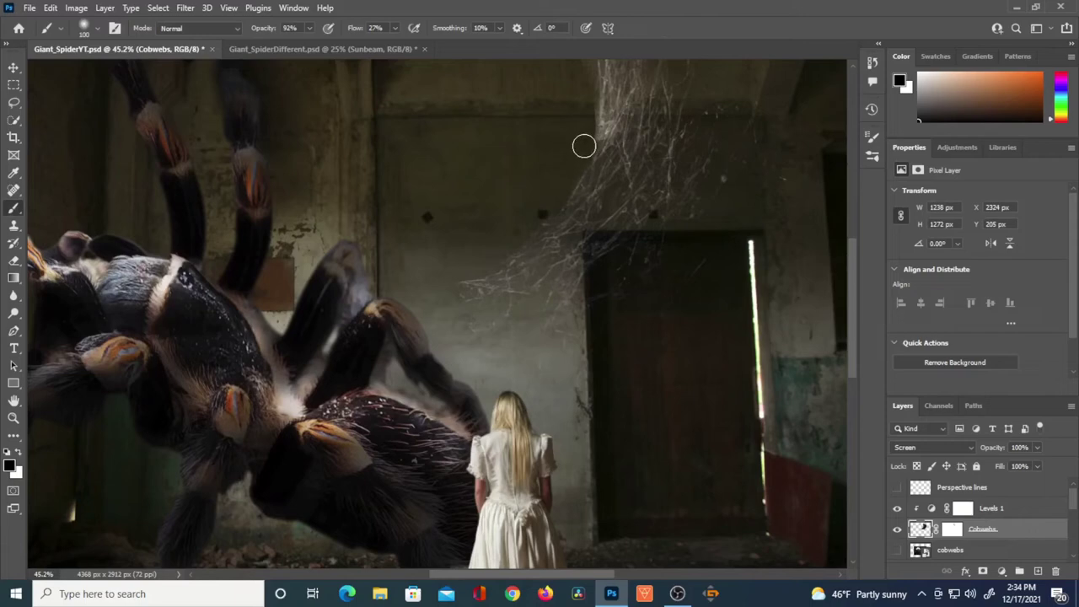
mouse_move(521, 240)
left_mouse_down()
mouse_move(450, 285)
mouse_move(507, 337)
mouse_move(477, 334)
mouse_move(504, 334)
mouse_move(480, 330)
mouse_move(448, 289)
left_mouse_up()
Move the cobwebs to the wall right of the door and enlarge them proportionally to about 2142 × 2323 px
key("ctrl+t")
left_click_drag(735, 244, 646, 373)
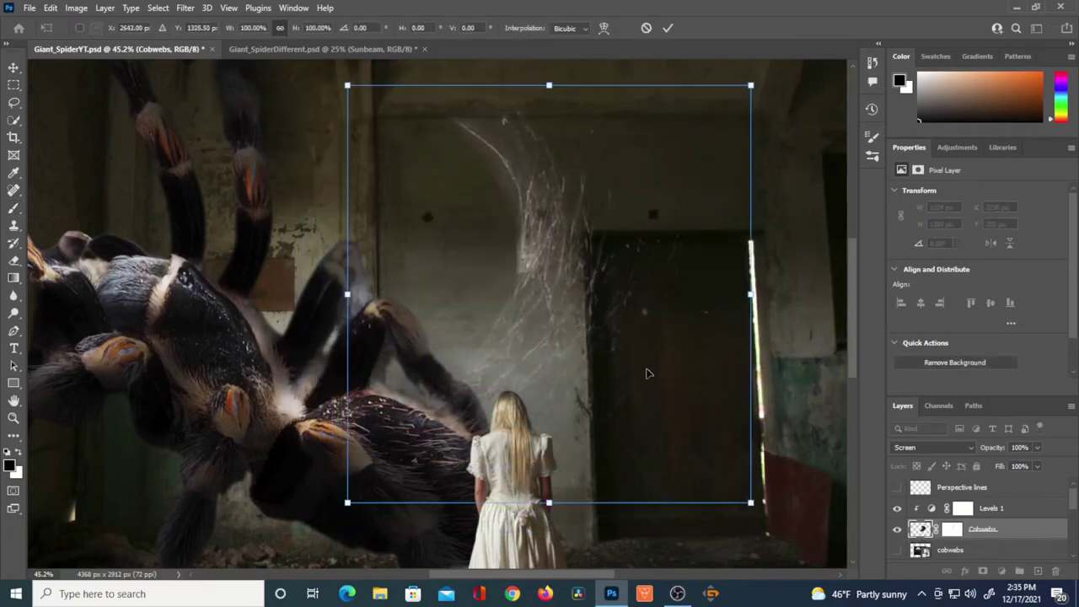
scroll(604, 337, "down", 3)
left_click_drag(546, 289, 682, 413)
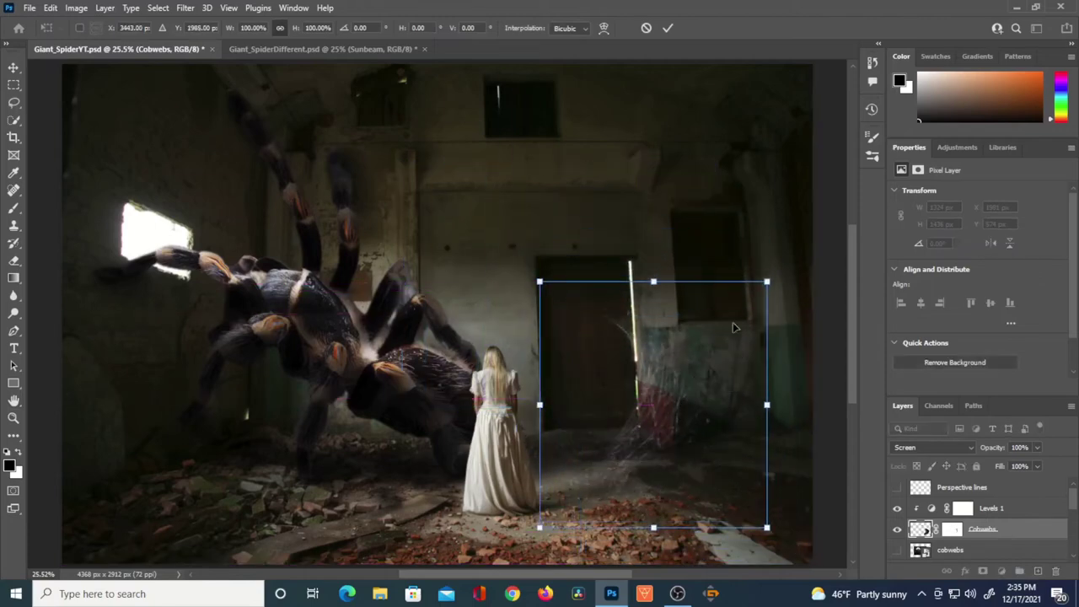
left_click_drag(767, 280, 844, 199)
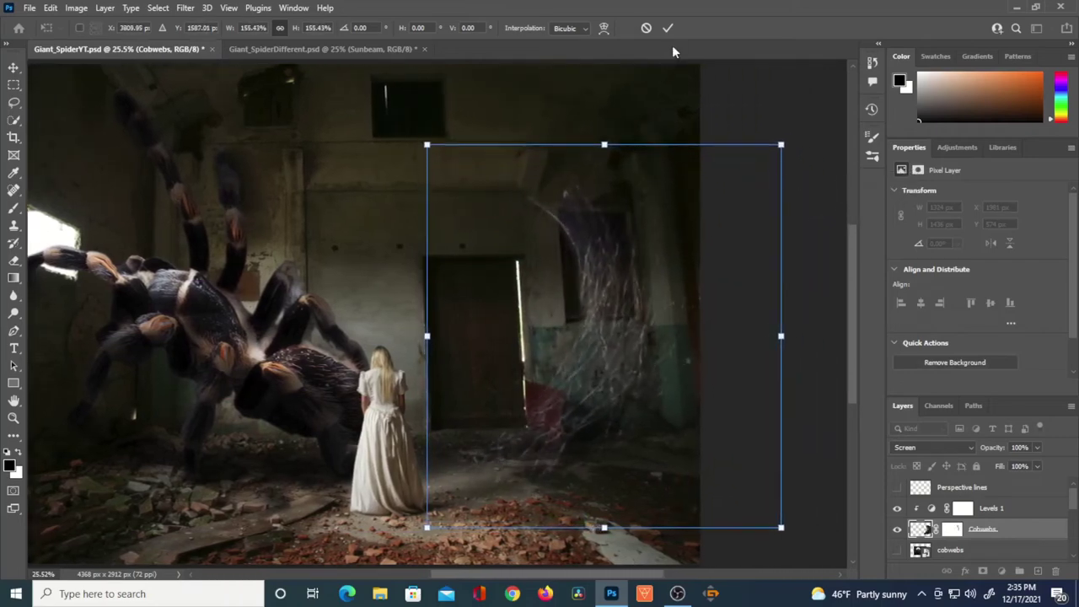
left_click_drag(782, 144, 795, 128)
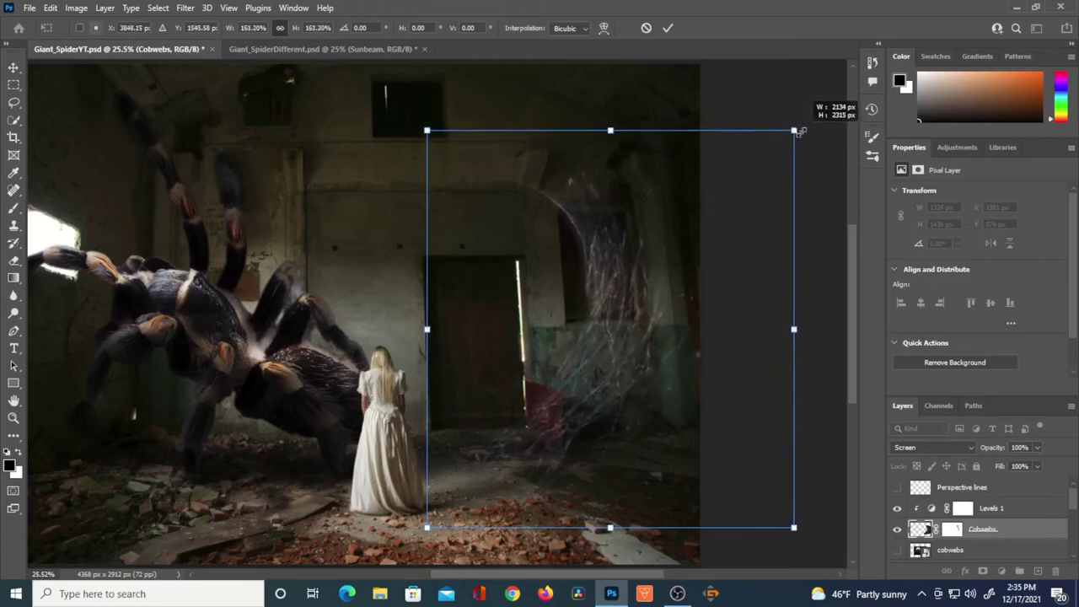
left_click(667, 29)
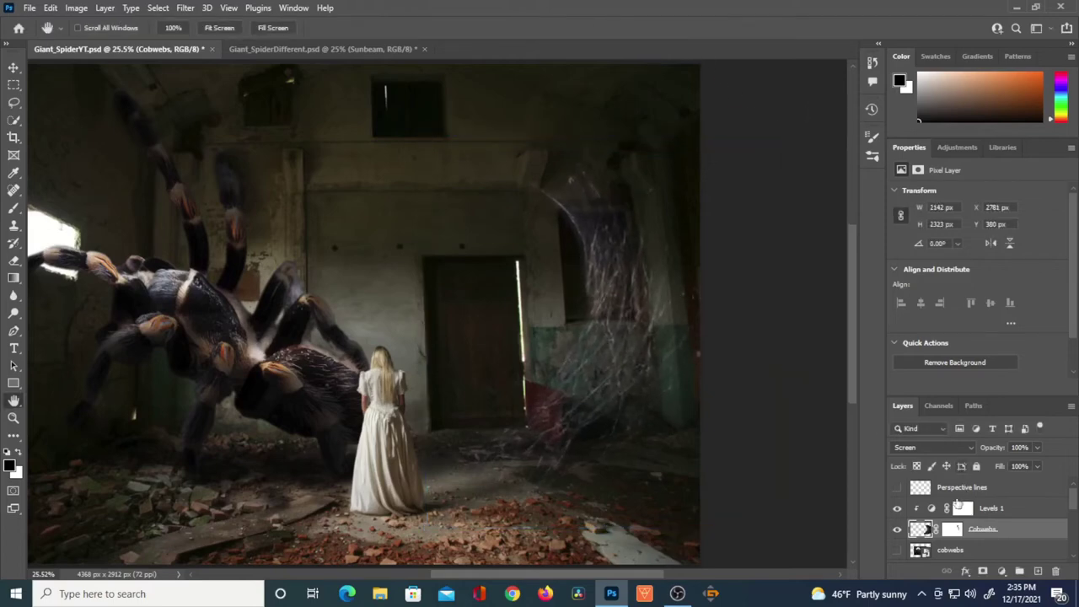
Warp the cobwebs by pulling their upper-left corner up and inward so they hang along the right wall
key("ctrl+t")
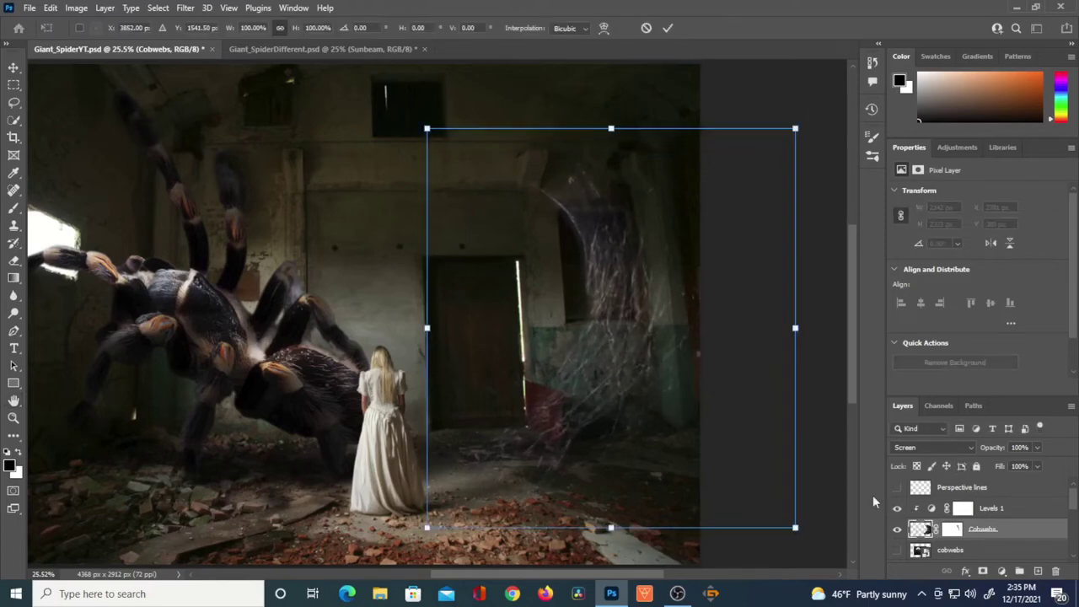
right_click(601, 283)
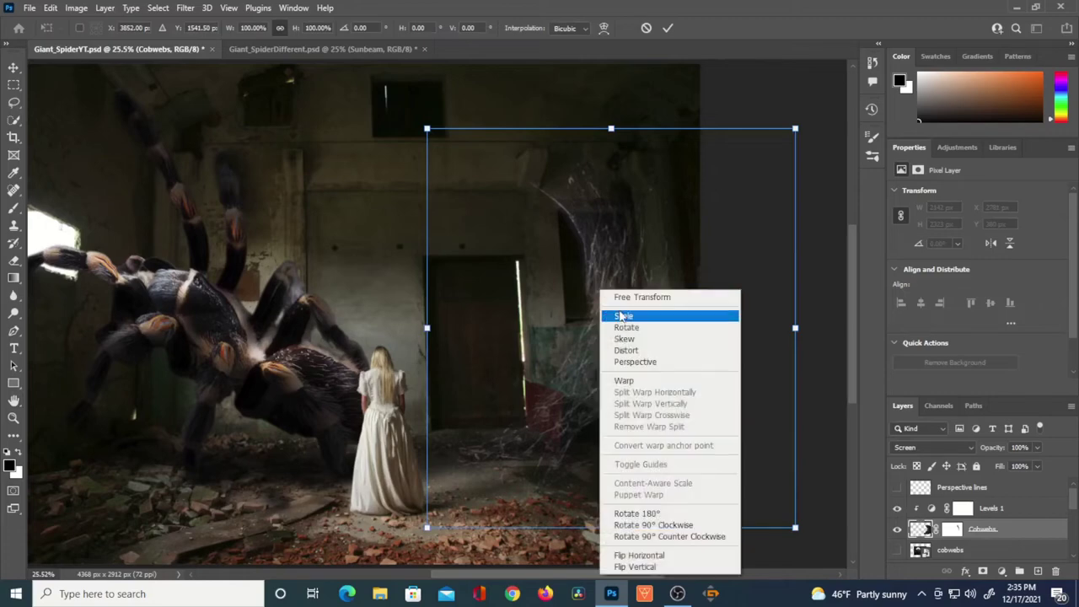
left_click(624, 381)
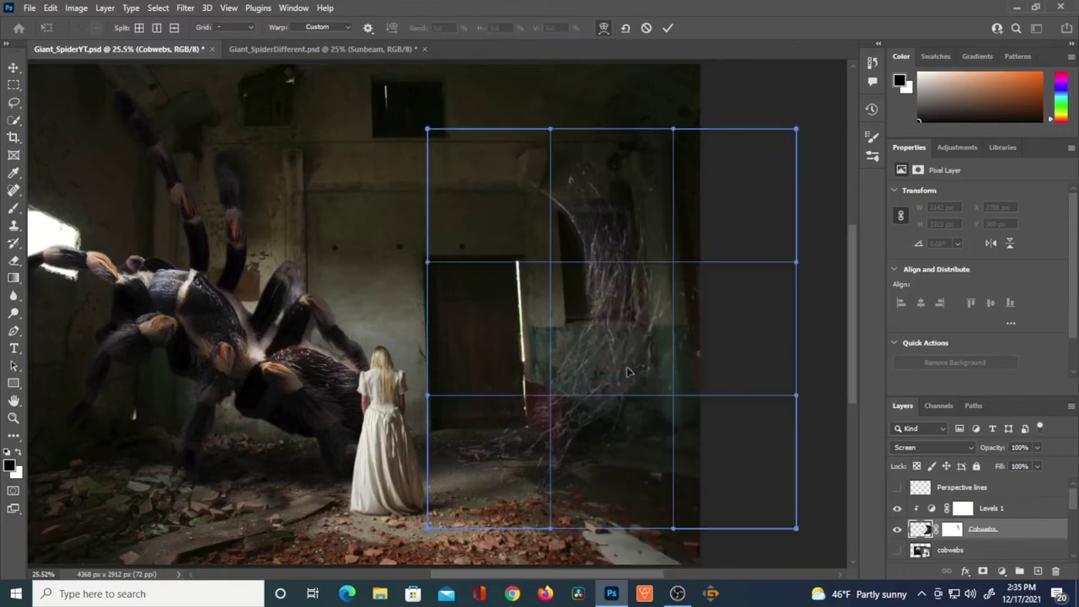
left_click_drag(563, 187, 510, 133)
left_click_drag(430, 126, 562, 61)
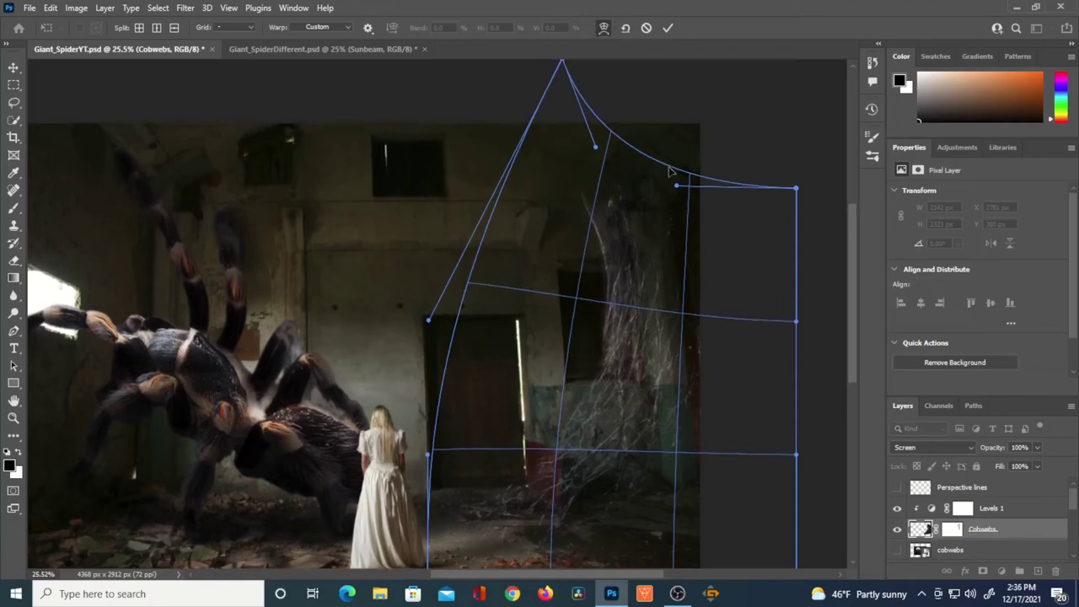
left_click(668, 29)
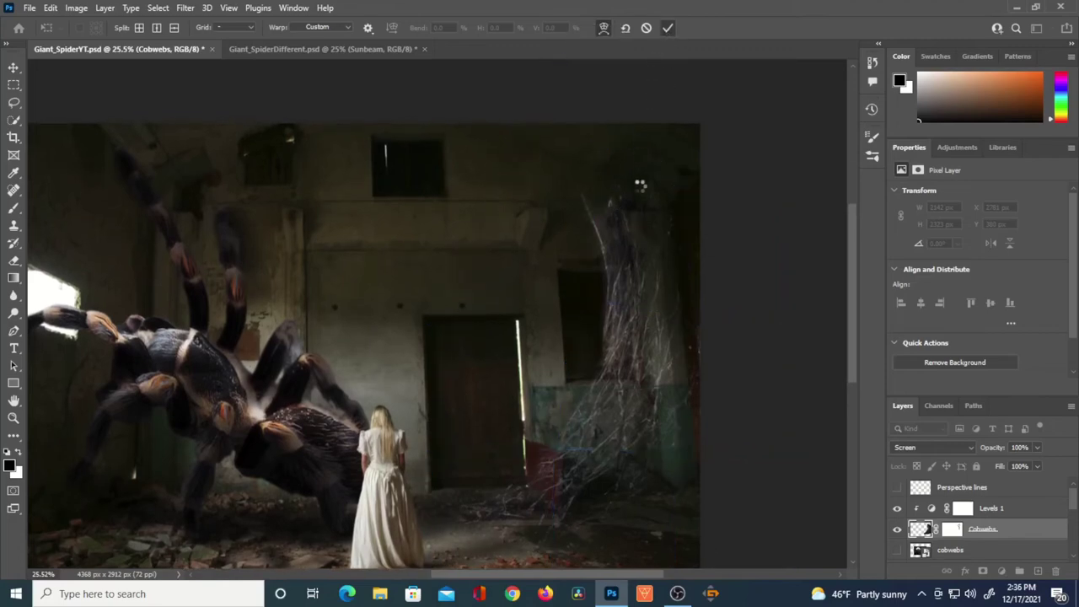
Move the cobwebs to the lower-left corner of the room and rotate them about 21° clockwise so they hang along the wall
key("h")
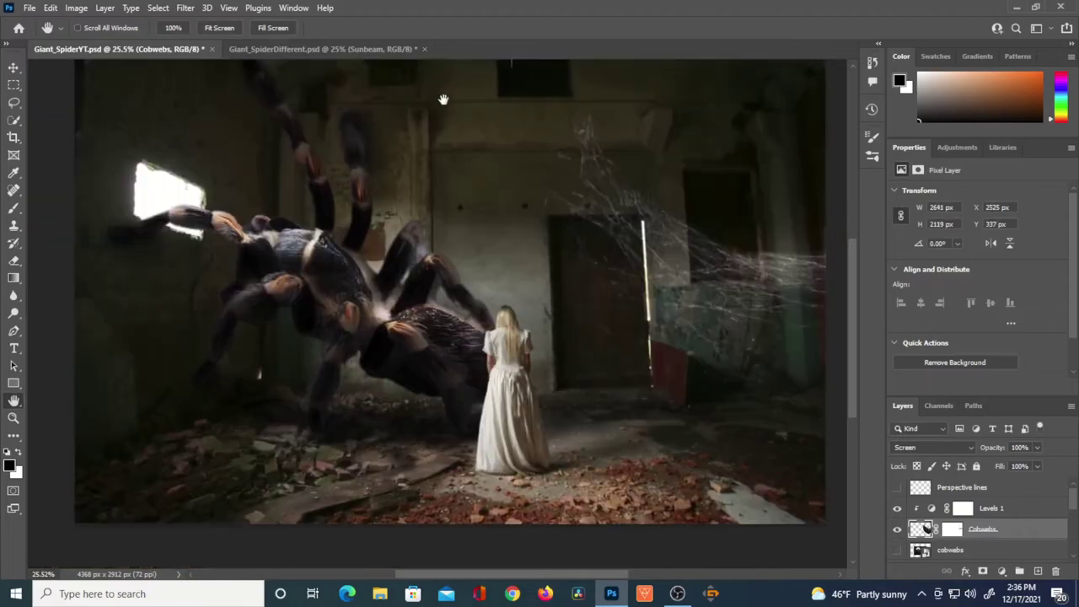
key("ctrl+t")
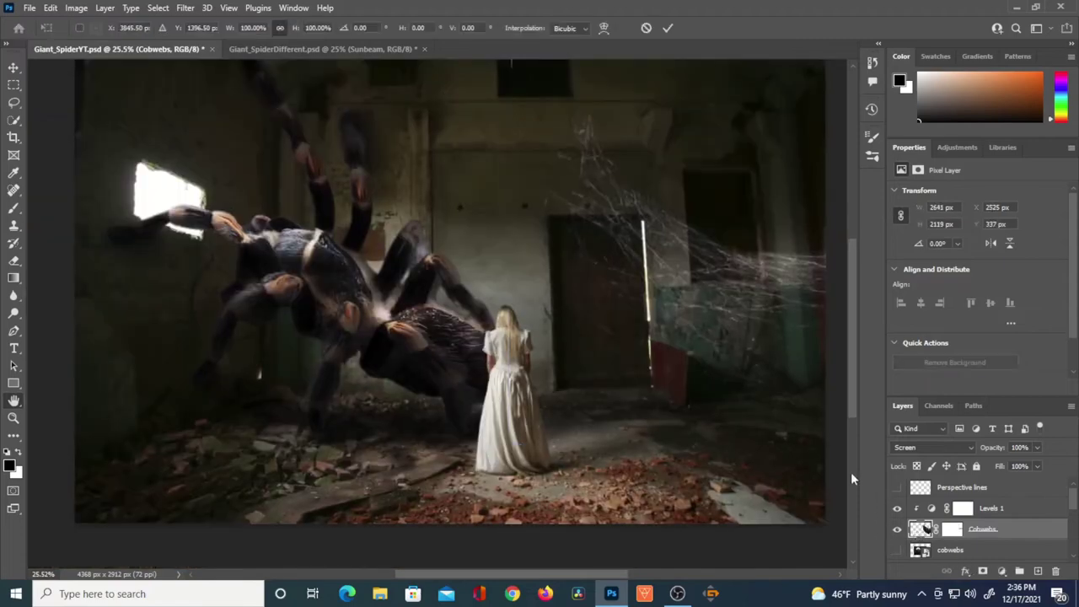
left_click_drag(684, 271, 224, 419)
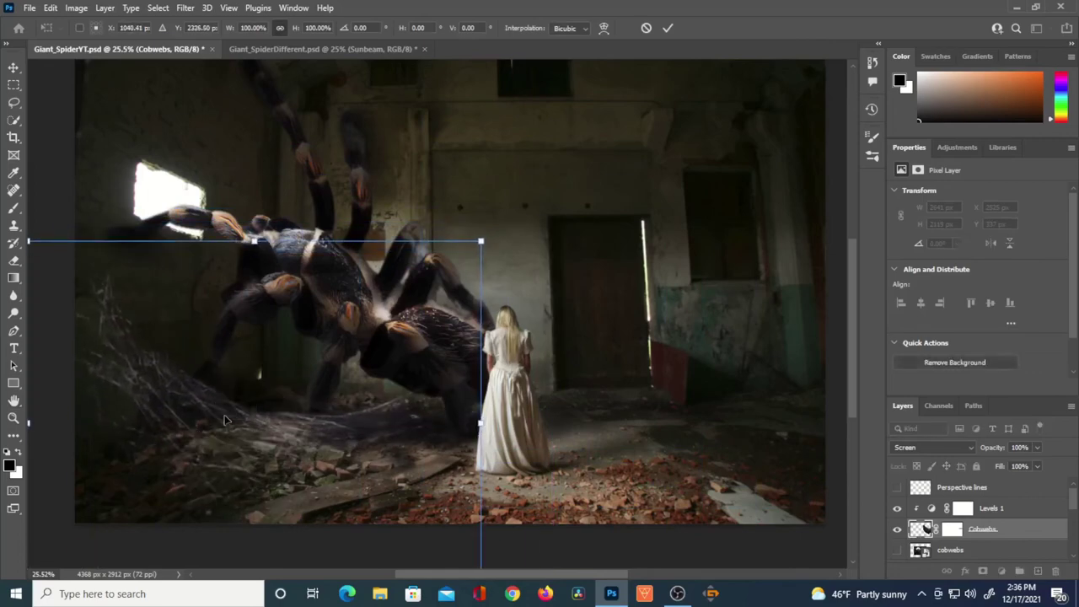
left_click_drag(488, 233, 593, 305)
left_click_drag(328, 432, 283, 447)
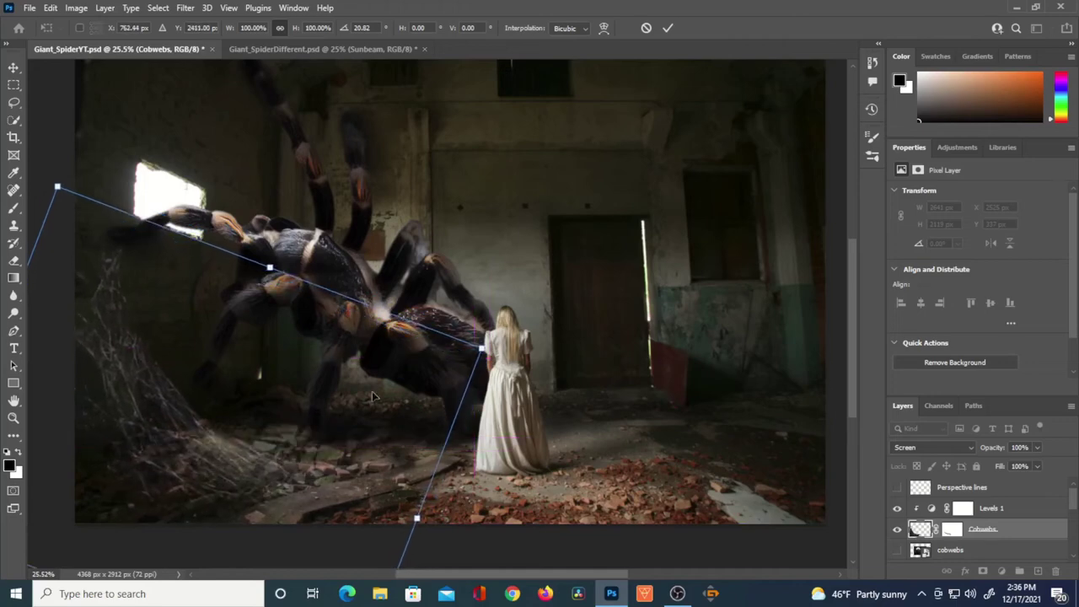
left_click(667, 28)
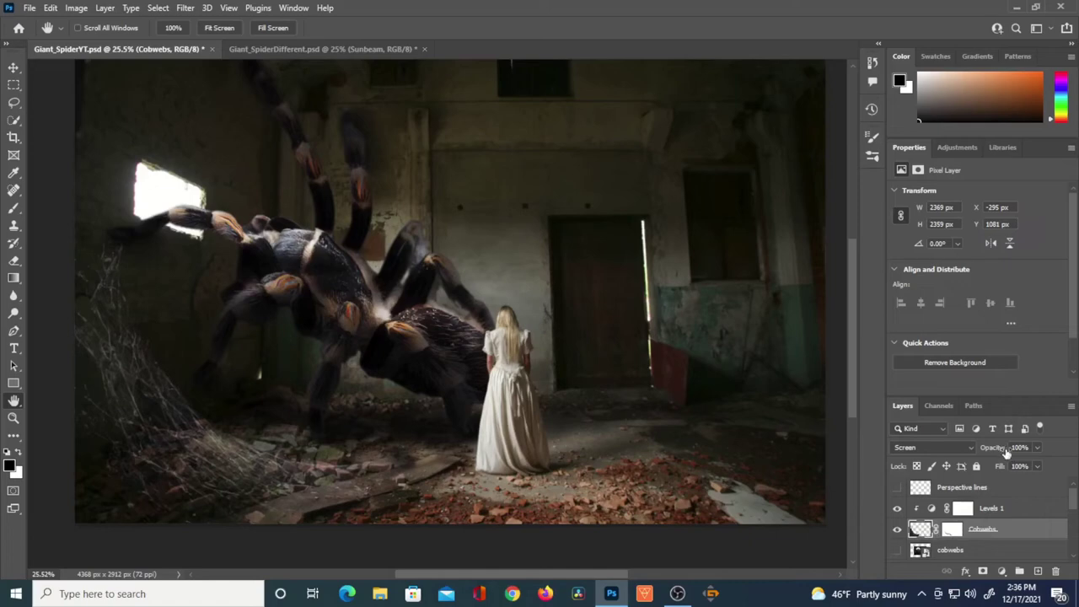
Lower the Cobwebs layer's opacity to 75% and select its mask for brushing
left_click_drag(999, 452, 787, 504)
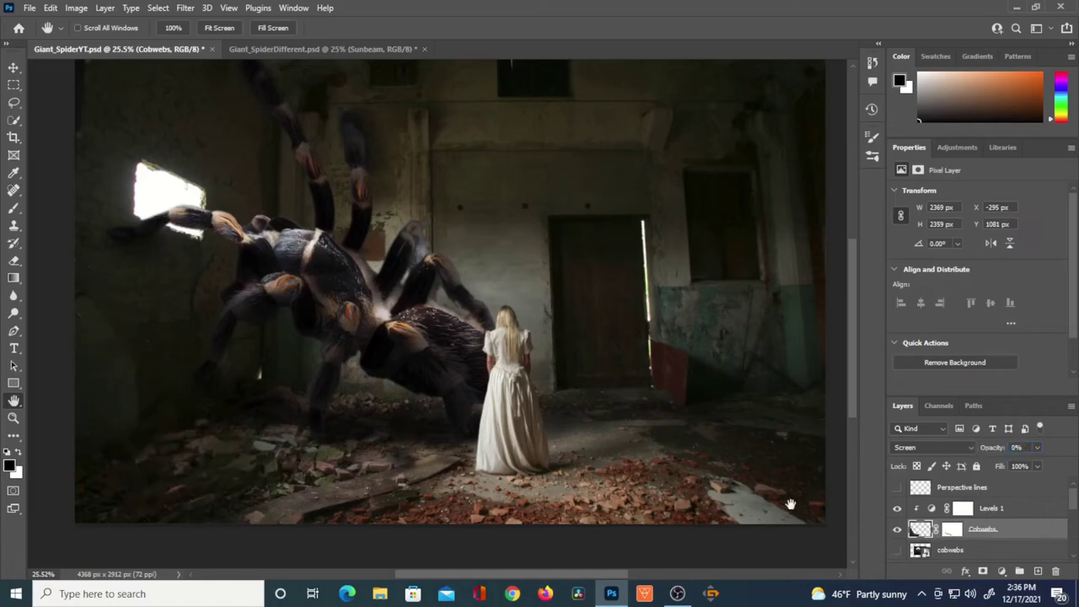
mouse_move(993, 449)
left_mouse_down()
mouse_move(1006, 448)
mouse_move(992, 460)
left_mouse_up()
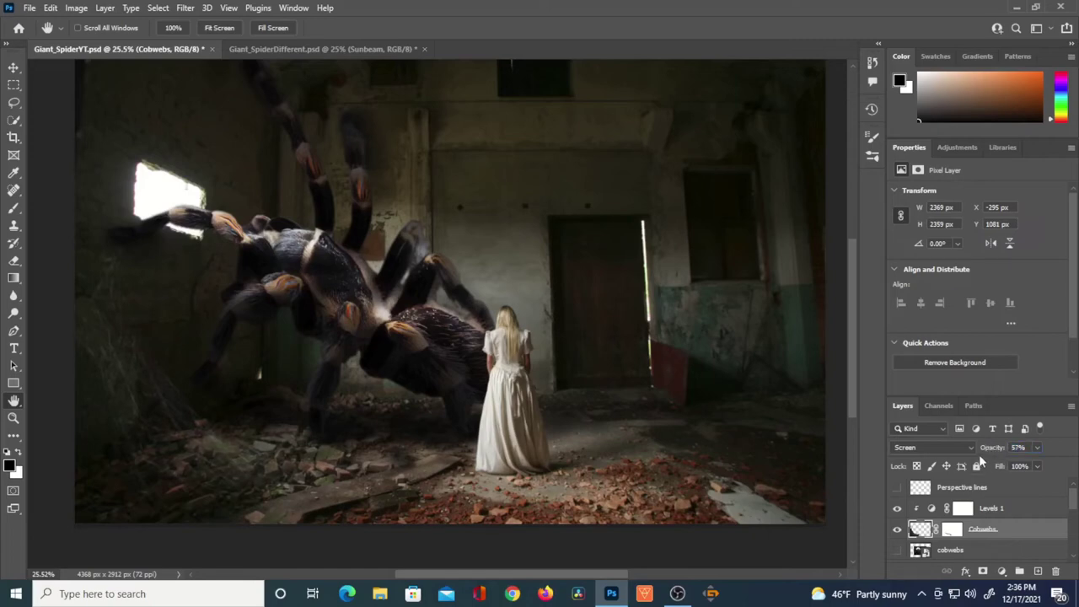
left_click(951, 528)
key("b")
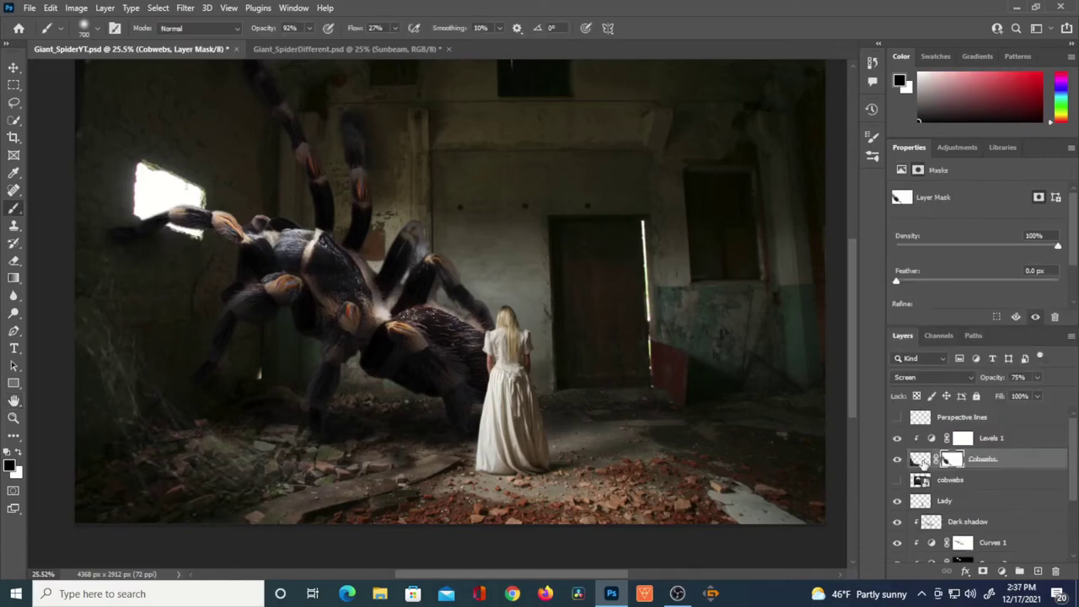
Duplicate the Cobwebs layer together with its clipped Levels 1 adjustment
left_click(921, 459)
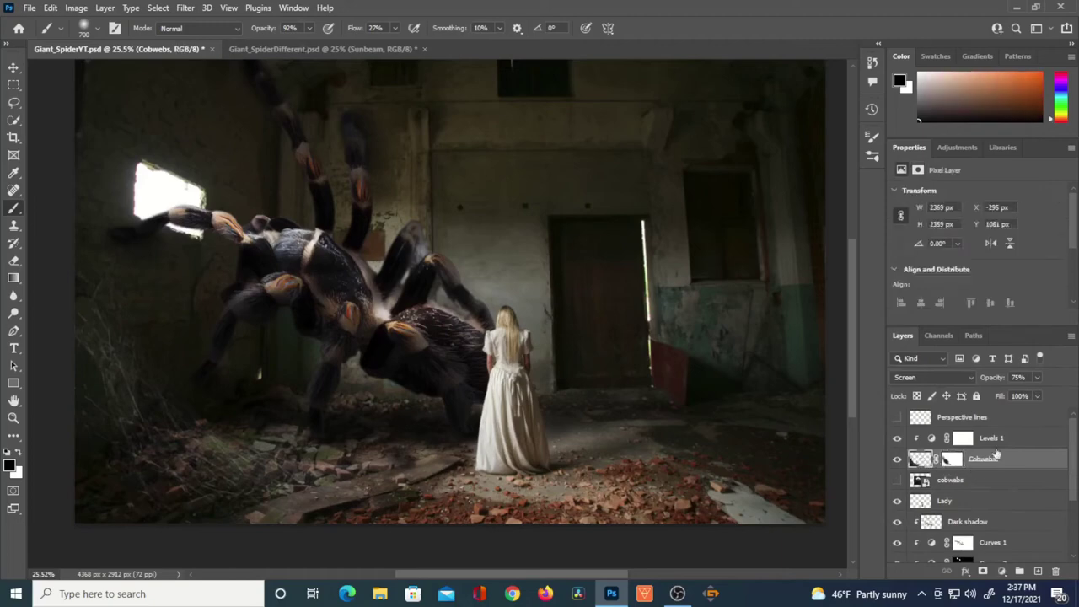
left_click(1011, 441, "ctrl")
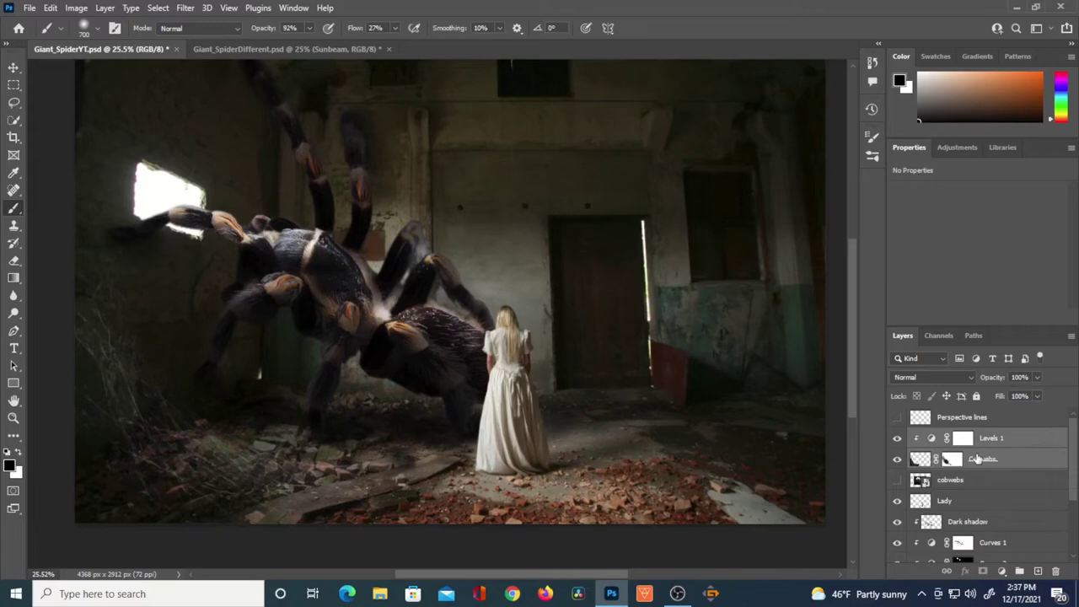
key("ctrl+j")
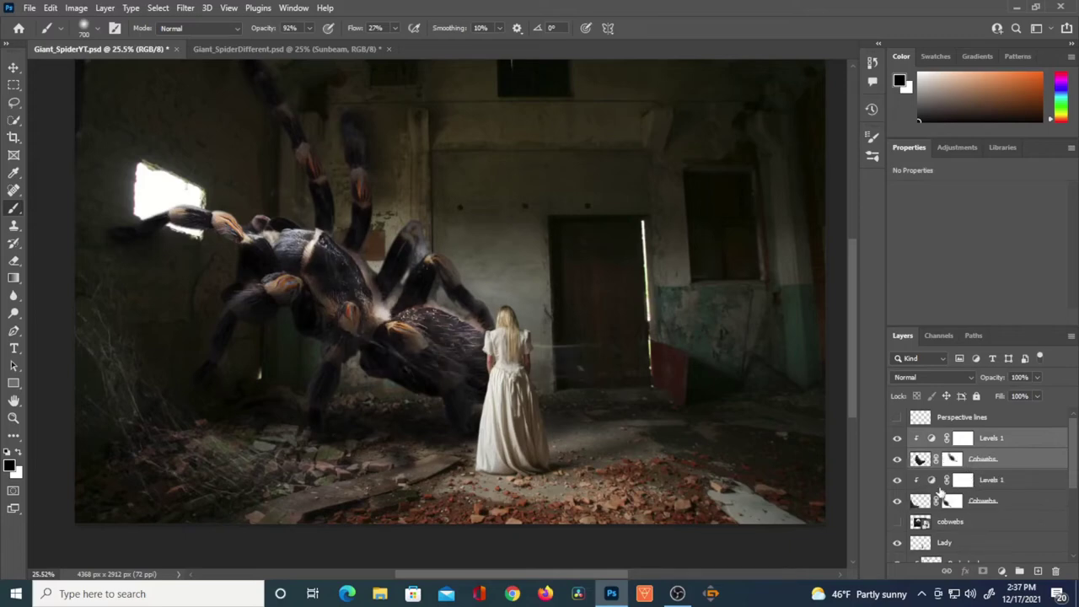
Toggle the visibility of the original and duplicated Cobwebs layers to identify which web each one holds
left_click(1003, 482)
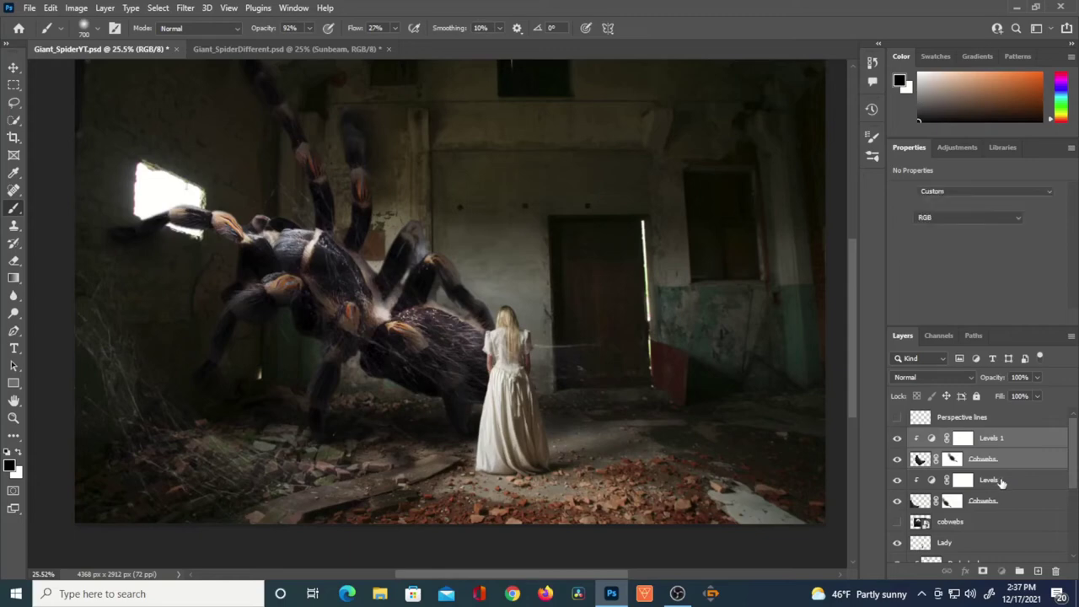
left_click(898, 502)
left_click(898, 501)
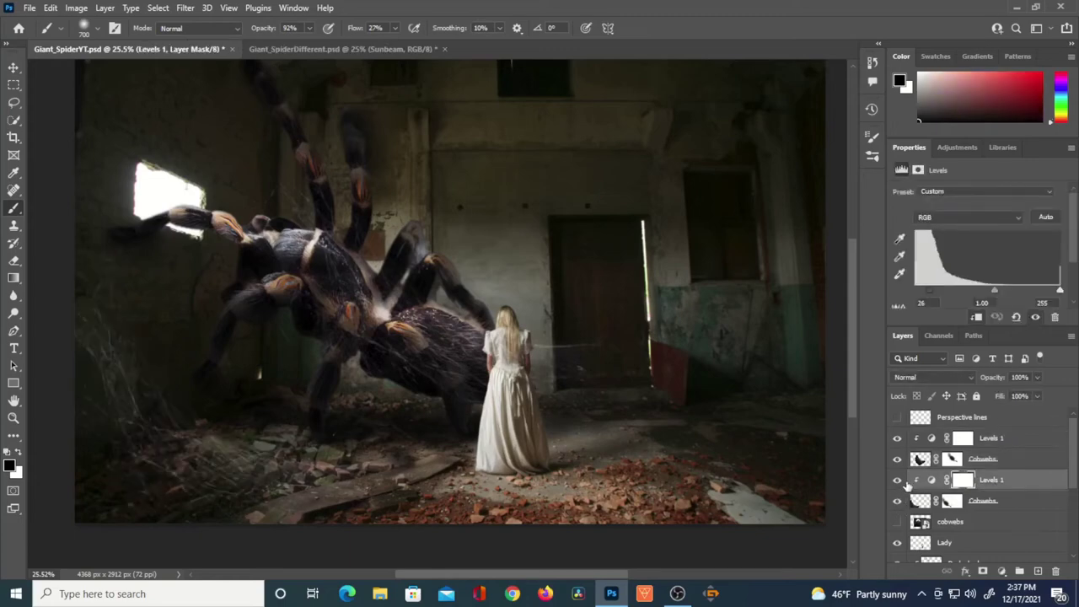
left_click(898, 460)
left_click(898, 459)
Rotate the duplicated cobwebs about 93° counterclockwise and move them to the lower part of the right wall
left_click(920, 460)
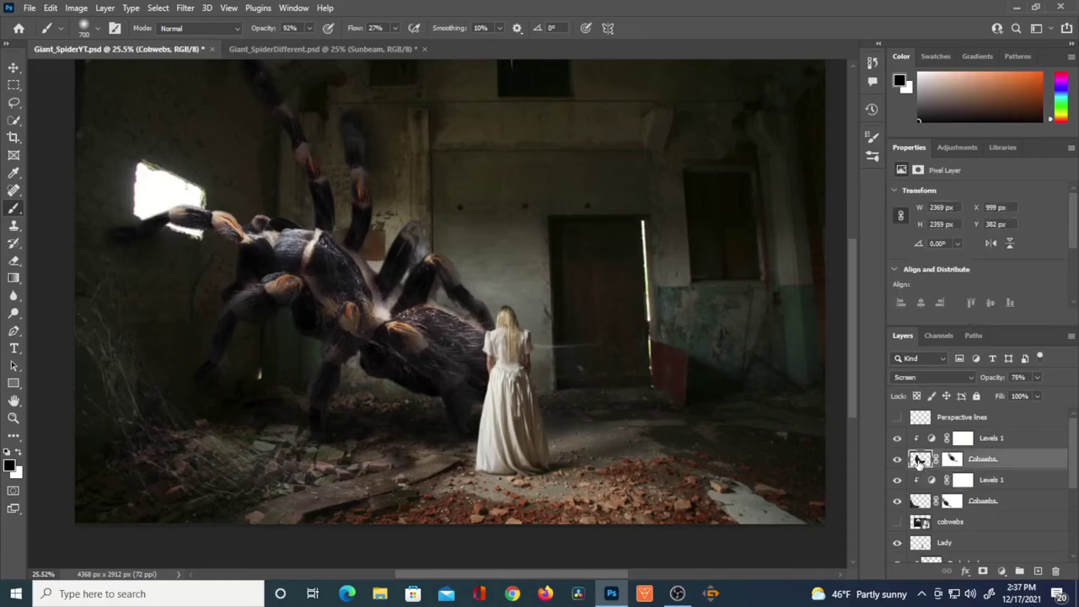
key("ctrl+t")
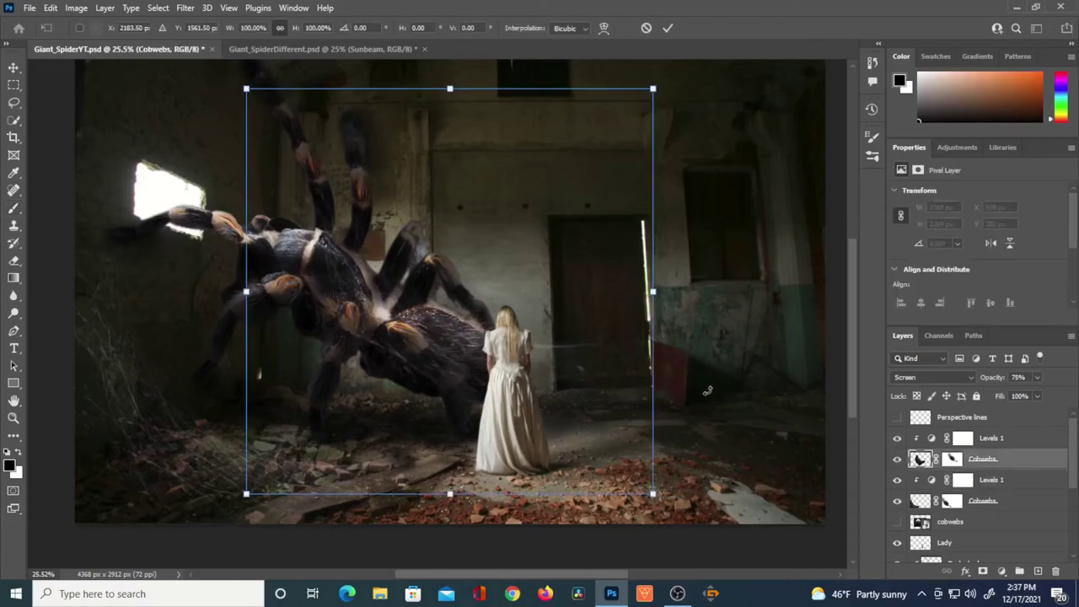
left_click_drag(666, 503, 604, 106)
left_click_drag(536, 264, 785, 355)
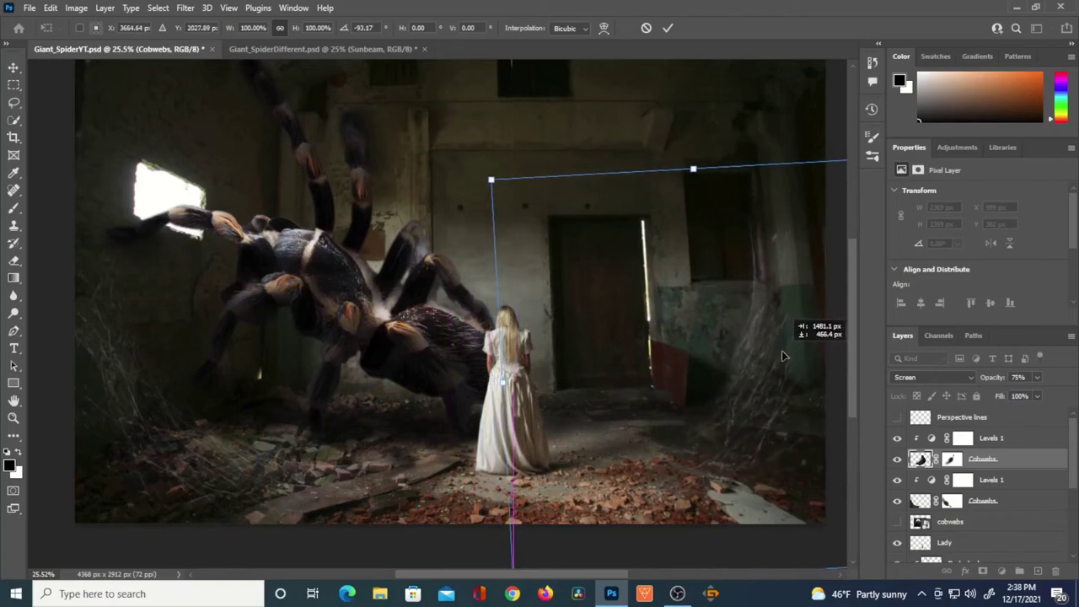
key("ctrl+z")
Warp the topmost cobwebs copy, pulling its upper edge right and its lower edge down so the strands slant toward the right wall
right_click(601, 369)
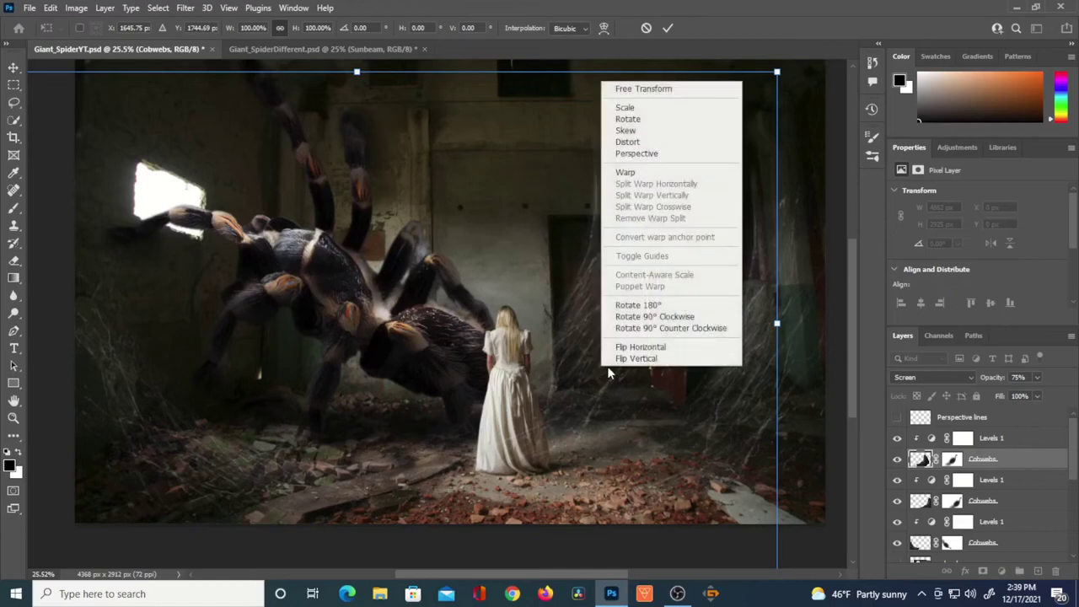
left_click(626, 174)
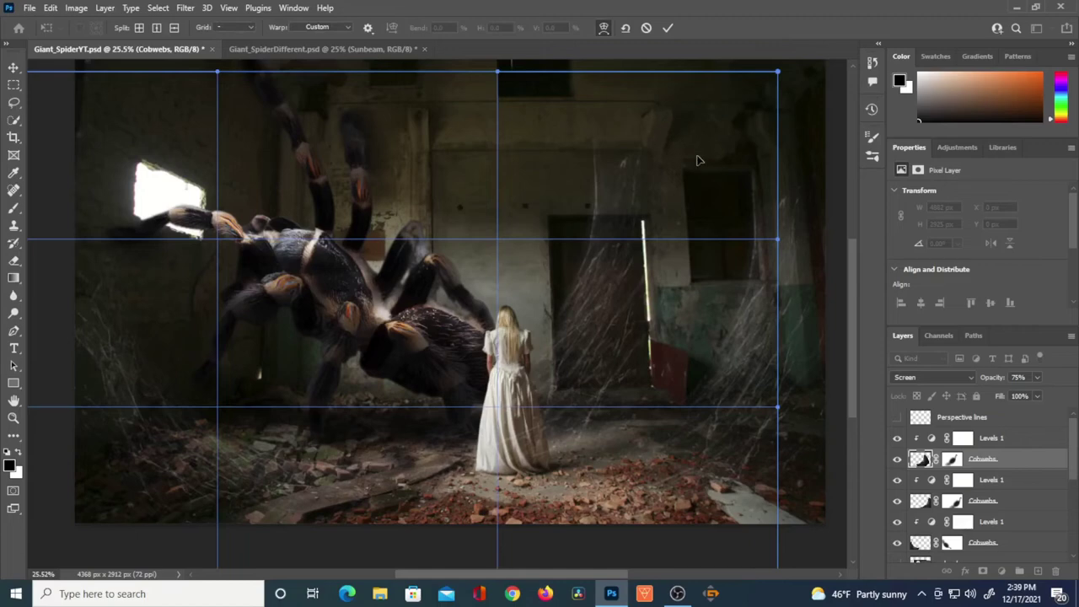
scroll(684, 185, "down", 3)
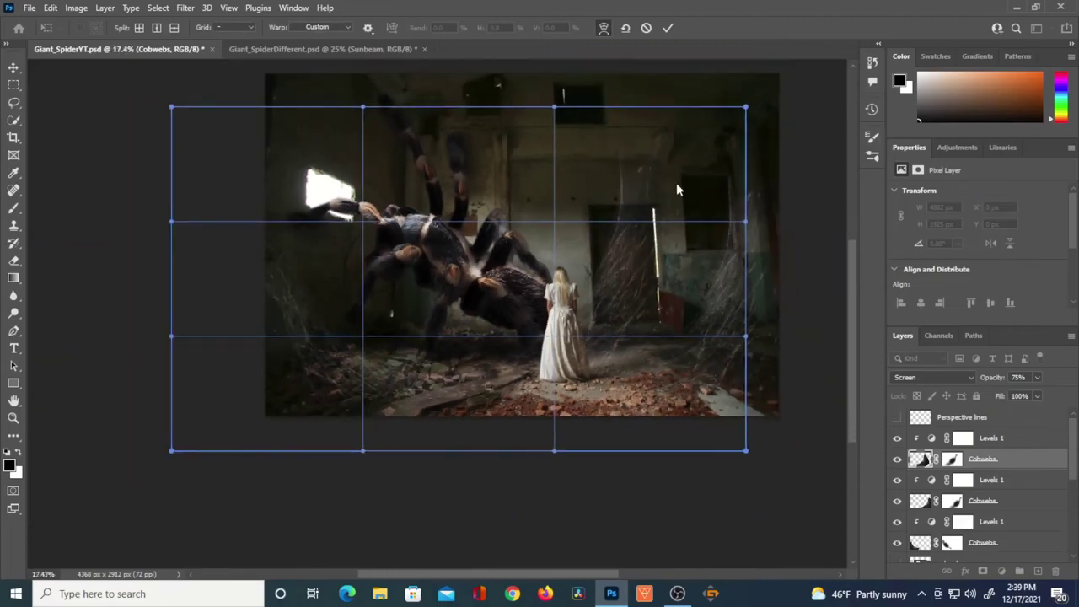
left_click_drag(745, 108, 775, 112)
left_click_drag(563, 110, 648, 151)
left_click_drag(586, 135, 644, 140)
left_click_drag(453, 389, 431, 407)
left_click_drag(386, 436, 438, 508)
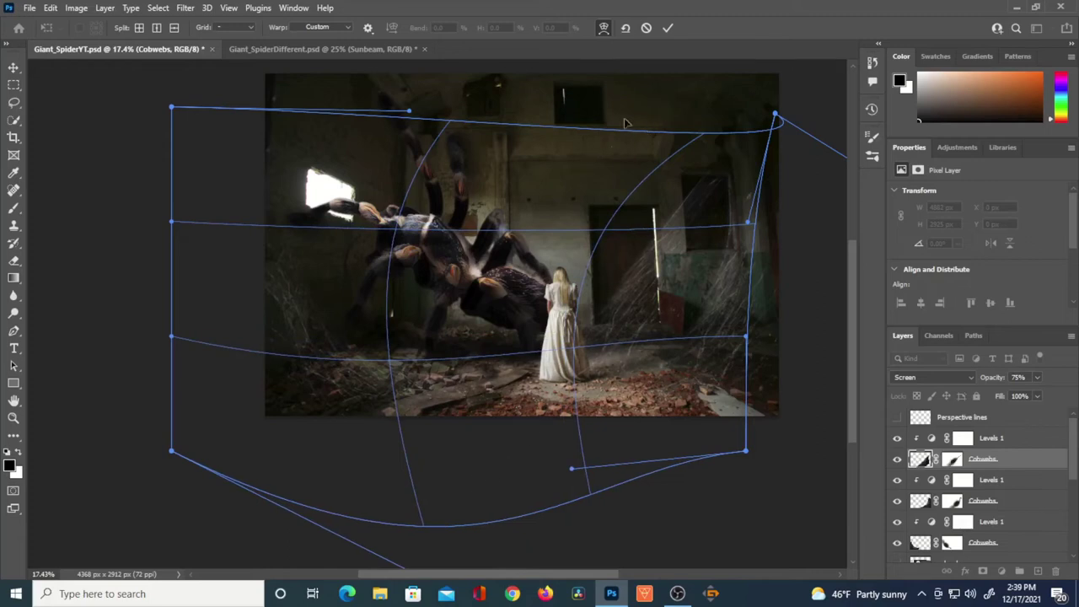
left_click(668, 29)
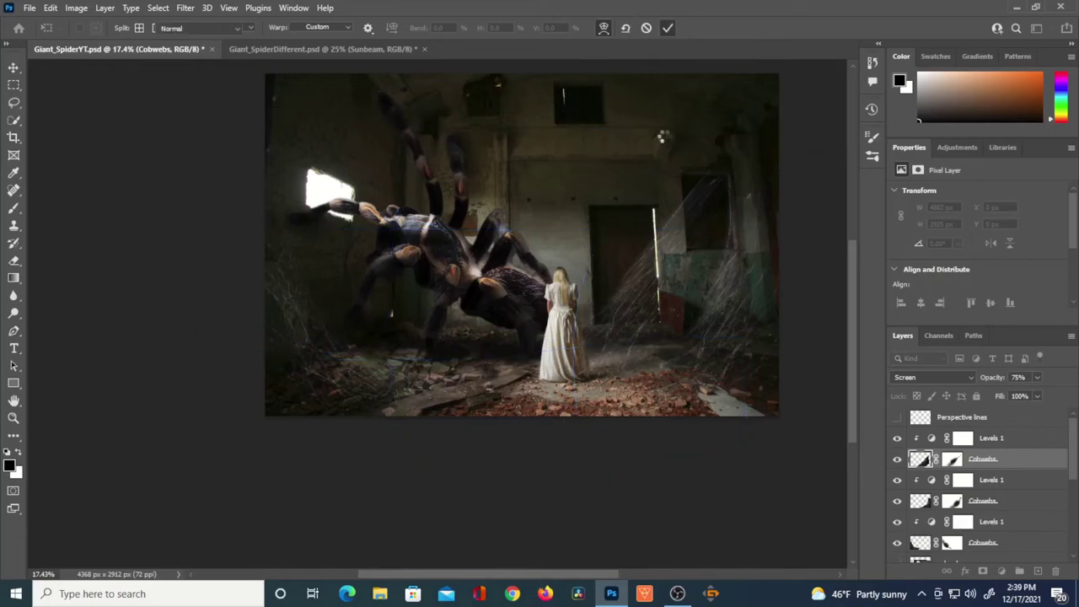
Rotate the warped cobwebs copy clockwise and lay it low across the floor around the woman
key("ctrl+t")
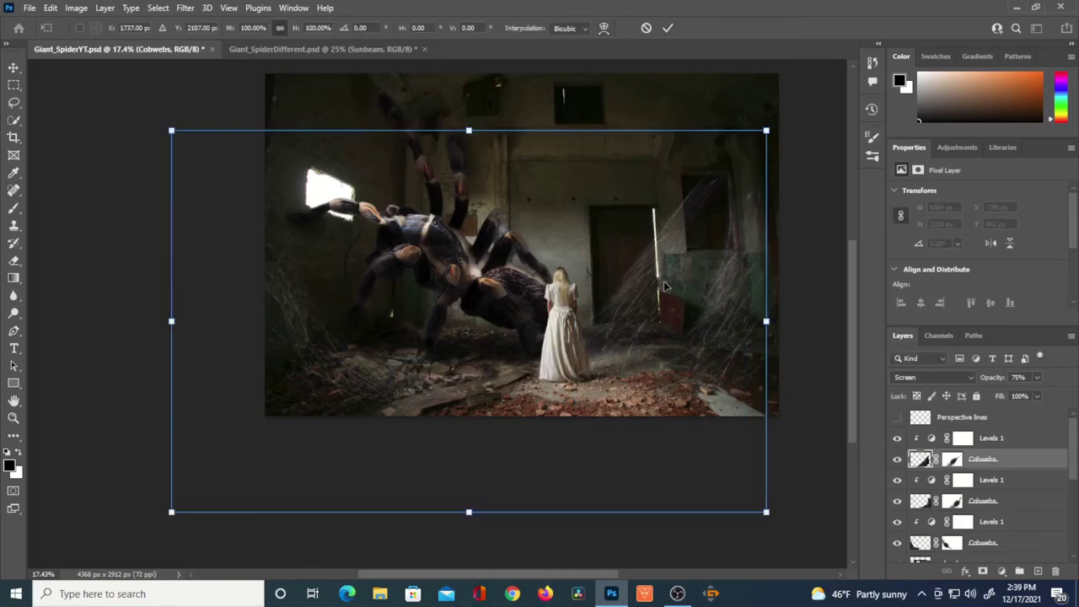
left_click_drag(775, 118, 772, 460)
left_click_drag(603, 388, 593, 254)
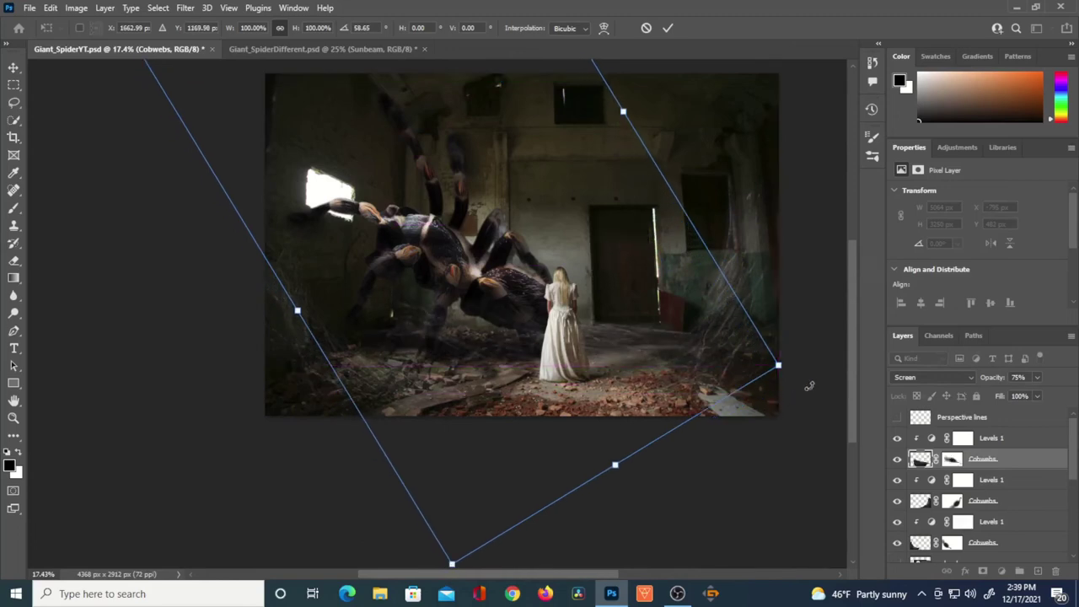
left_click_drag(794, 367, 814, 315)
left_click_drag(627, 331, 615, 358)
Shrink the brush to 175 px and paint black on the floor cobwebs' mask over the woman's dress
left_click(952, 459)
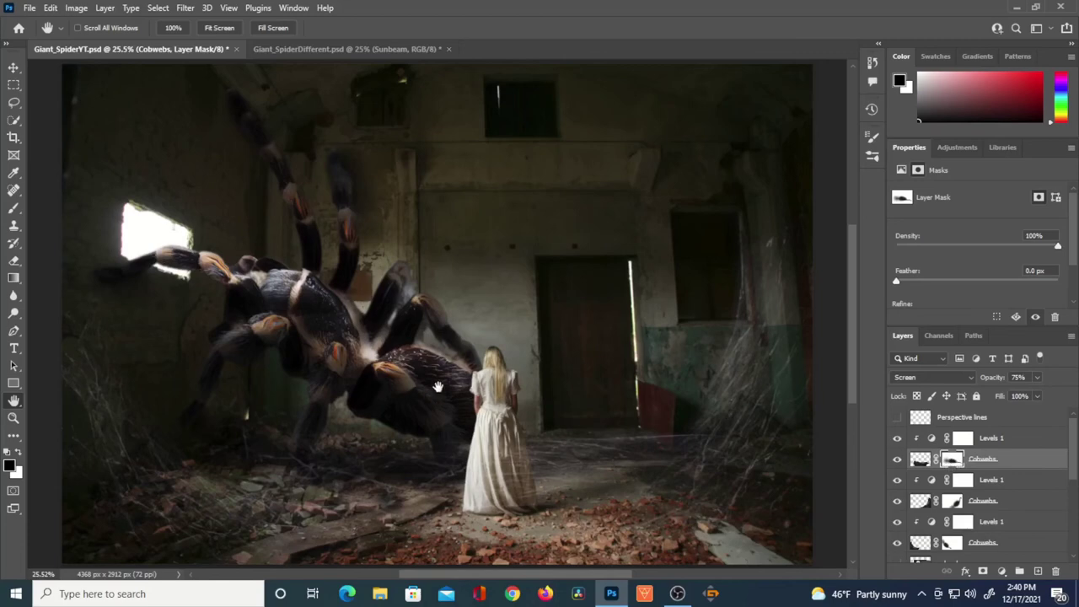
left_click_drag(524, 479, 524, 479)
key("b")
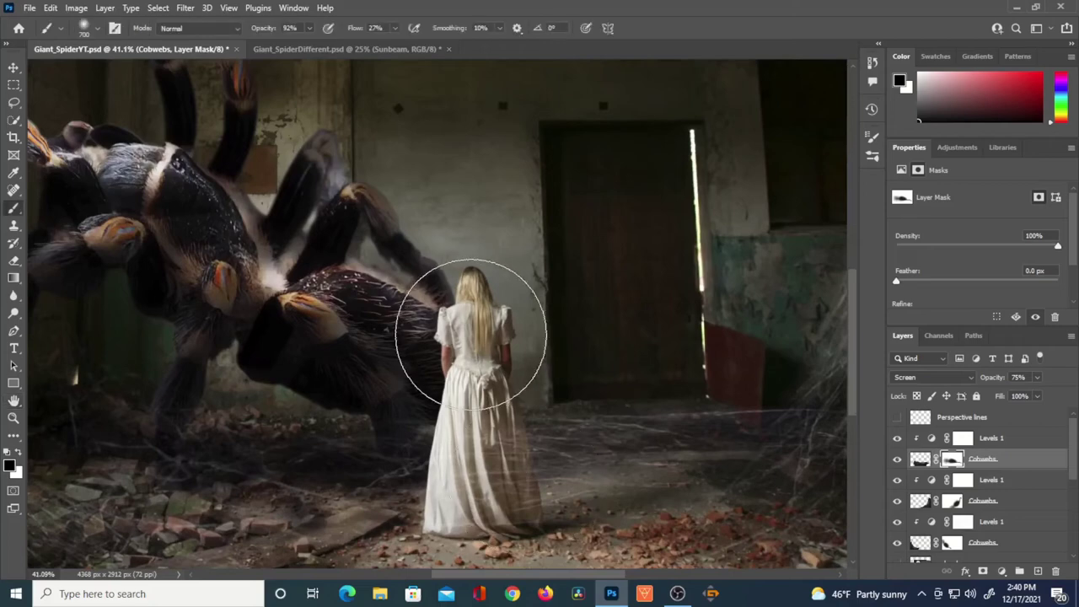
key("bracketleft")
key("bracketleft")
key("bracketleft")
key("bracketleft")
key("bracketleft")
key("bracketleft")
key("bracketleft")
key("bracketleft")
key("bracketleft")
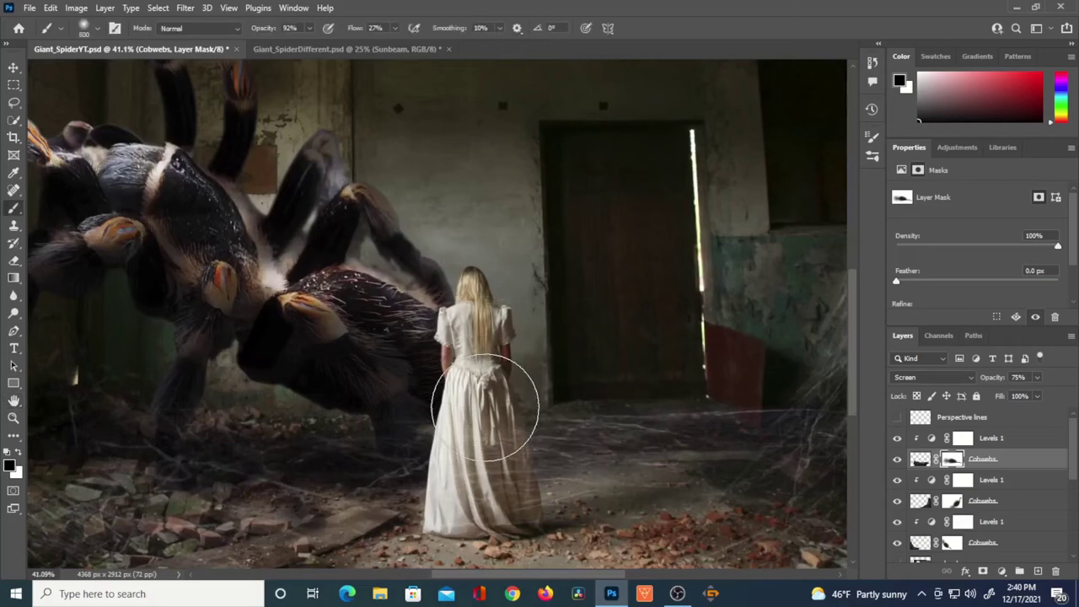
mouse_move(498, 460)
left_mouse_down()
mouse_move(513, 505)
mouse_move(508, 463)
mouse_move(509, 489)
mouse_move(496, 460)
mouse_move(452, 424)
left_mouse_up()
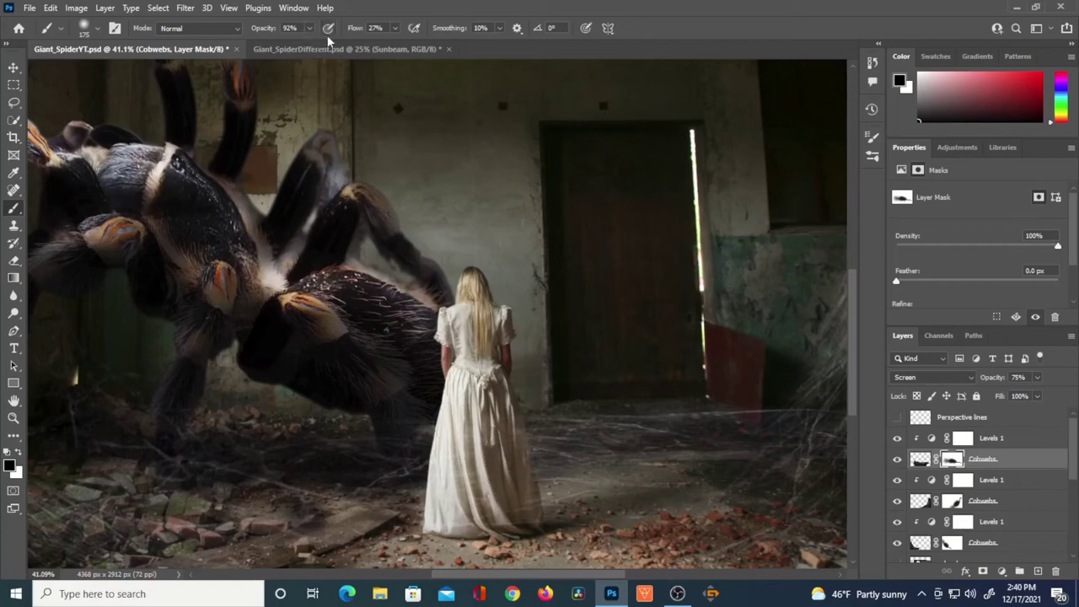
Raise the brush flow to 44% and mask out the remaining cobweb strands on the woman's skirt
left_click_drag(354, 30, 368, 29)
mouse_move(512, 523)
left_mouse_down()
mouse_move(499, 416)
mouse_move(484, 408)
mouse_move(463, 522)
mouse_move(453, 488)
mouse_move(440, 526)
mouse_move(453, 480)
mouse_move(492, 468)
mouse_move(506, 447)
mouse_move(498, 406)
mouse_move(523, 513)
mouse_move(486, 402)
mouse_move(471, 477)
mouse_move(437, 531)
mouse_move(456, 430)
left_mouse_up()
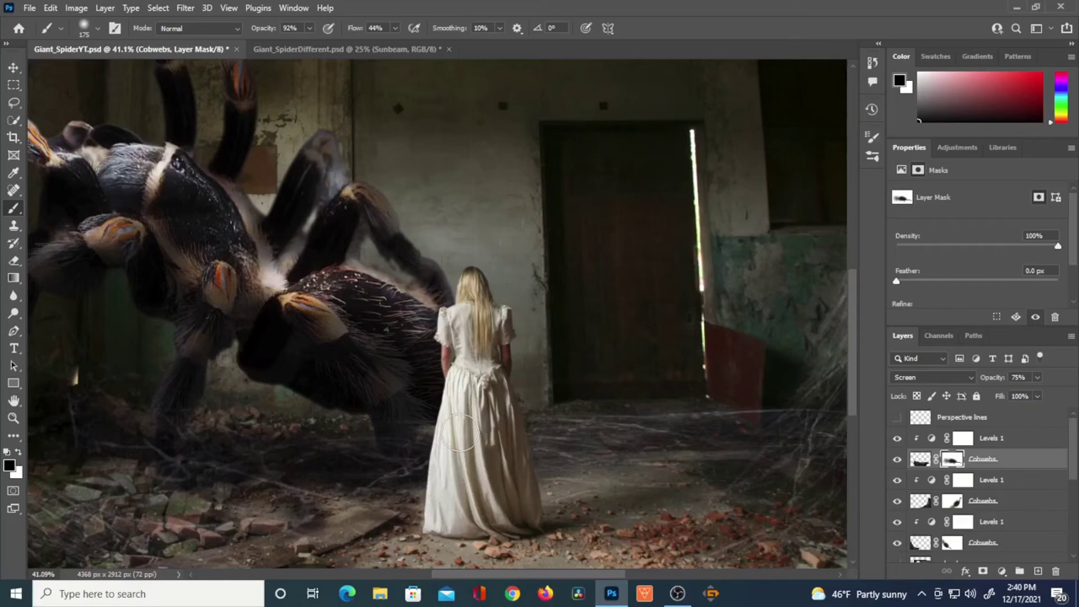
left_click_drag(479, 394, 497, 455)
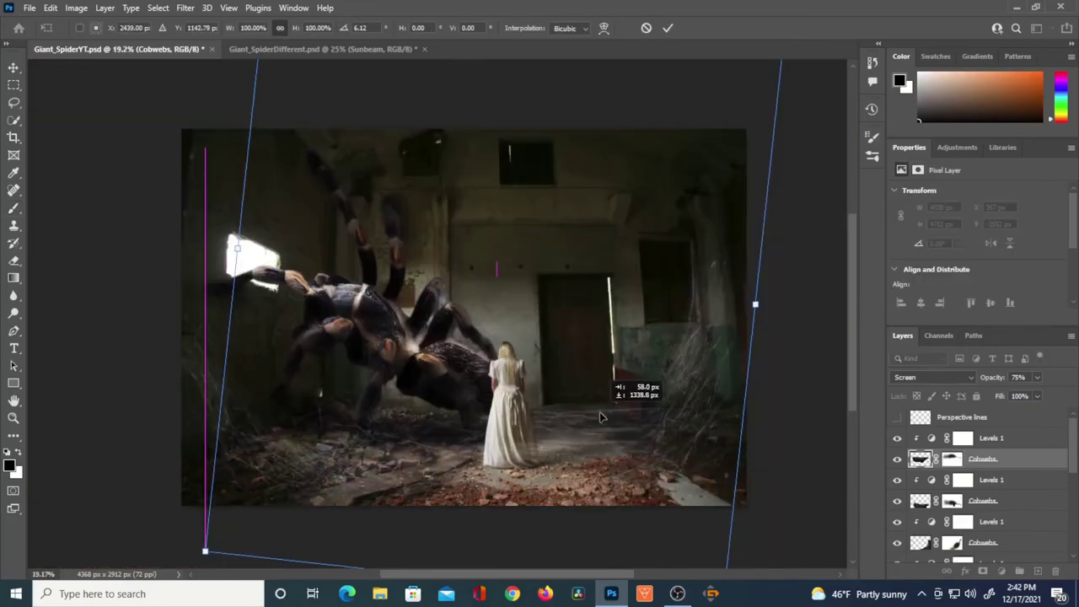
Shift the topmost cobwebs copy right along the floor, then select the mask of the Cobwebs layer below it
left_click_drag(604, 413, 629, 413)
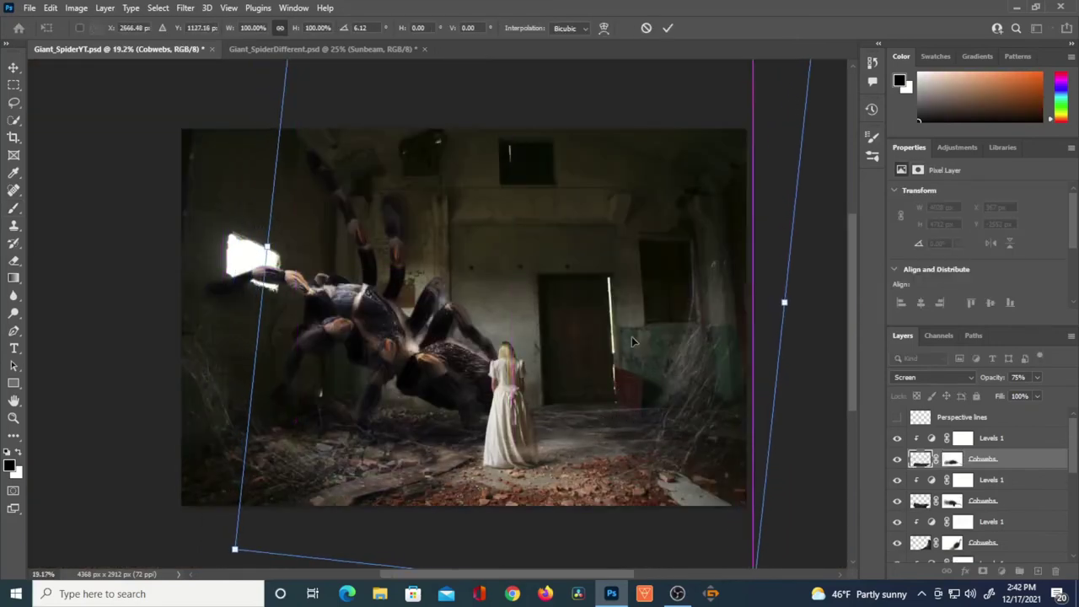
left_click(667, 31)
key("b")
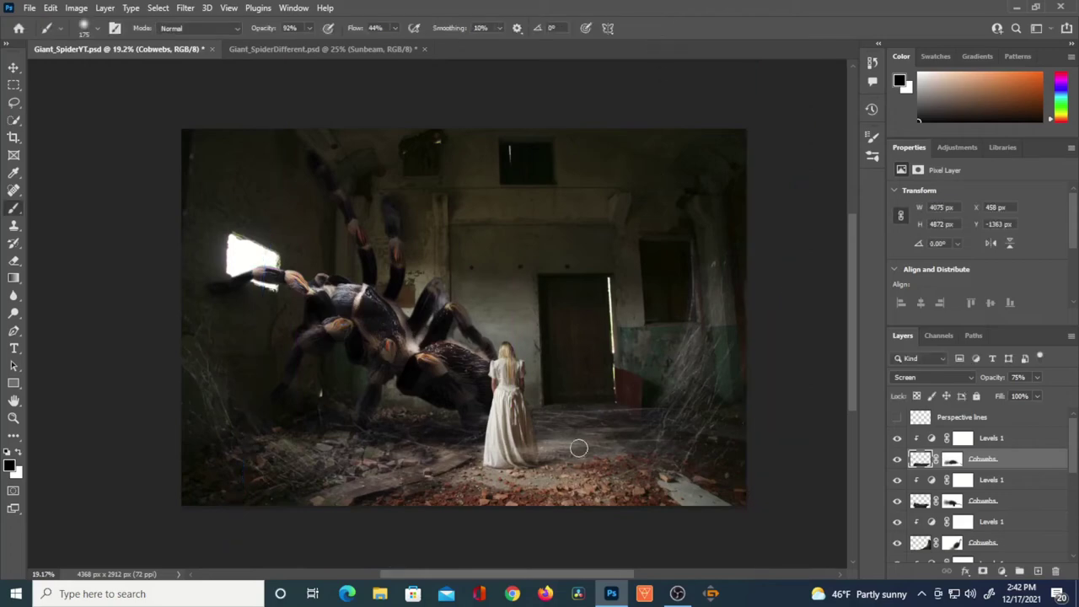
scroll(578, 448, "up", 2)
left_click(952, 501)
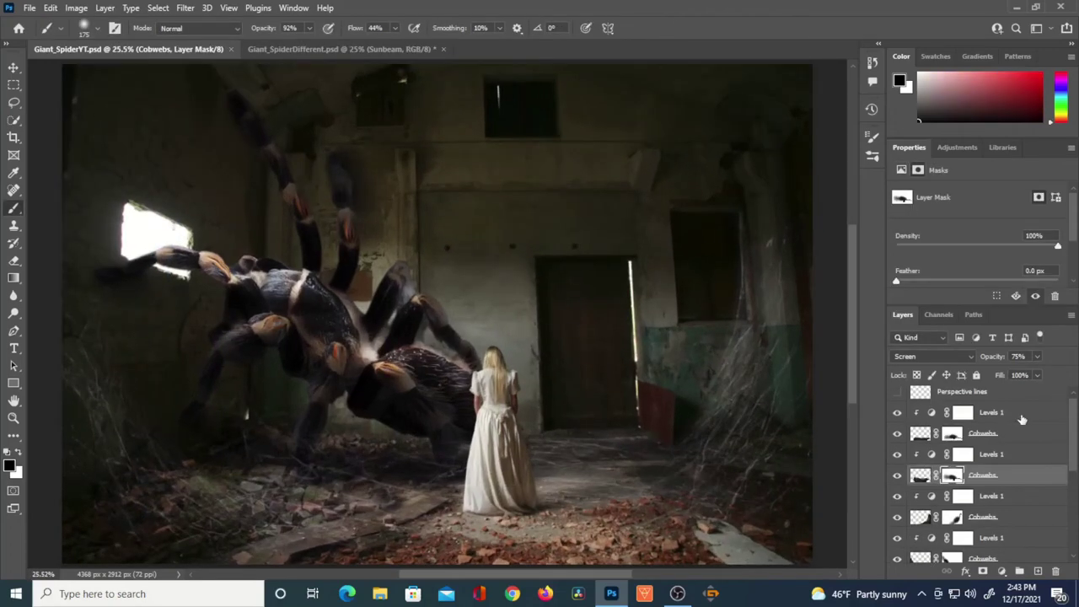
Group all layers from the top Levels 1 down to the hidden cobwebs source layer and name the group Cobwebs
left_click(1022, 412)
left_click_drag(1075, 442, 1072, 486)
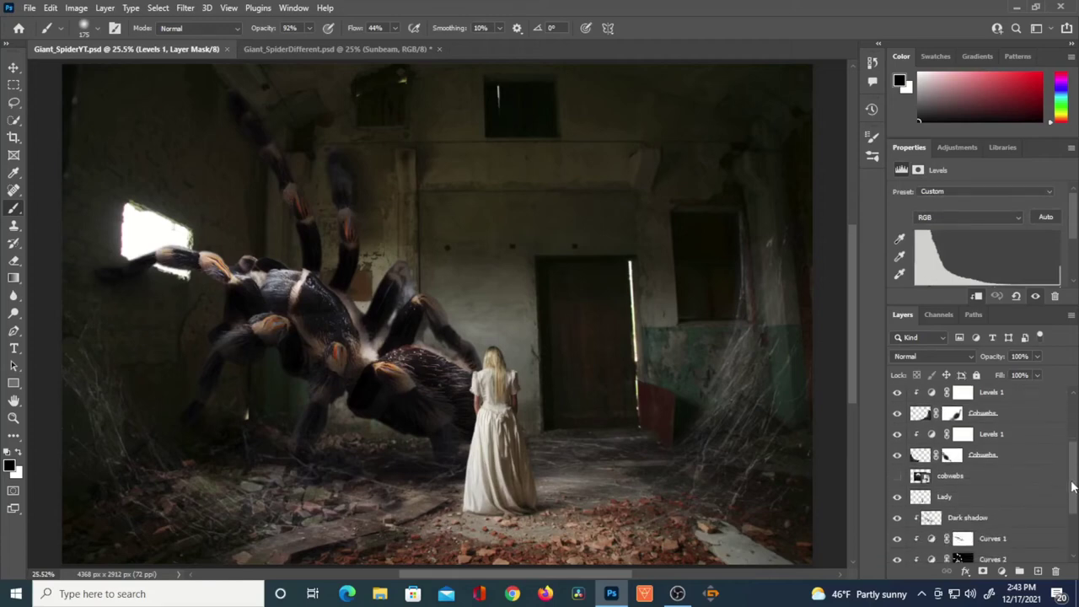
left_click(993, 477, "shift")
key("ctrl+g")
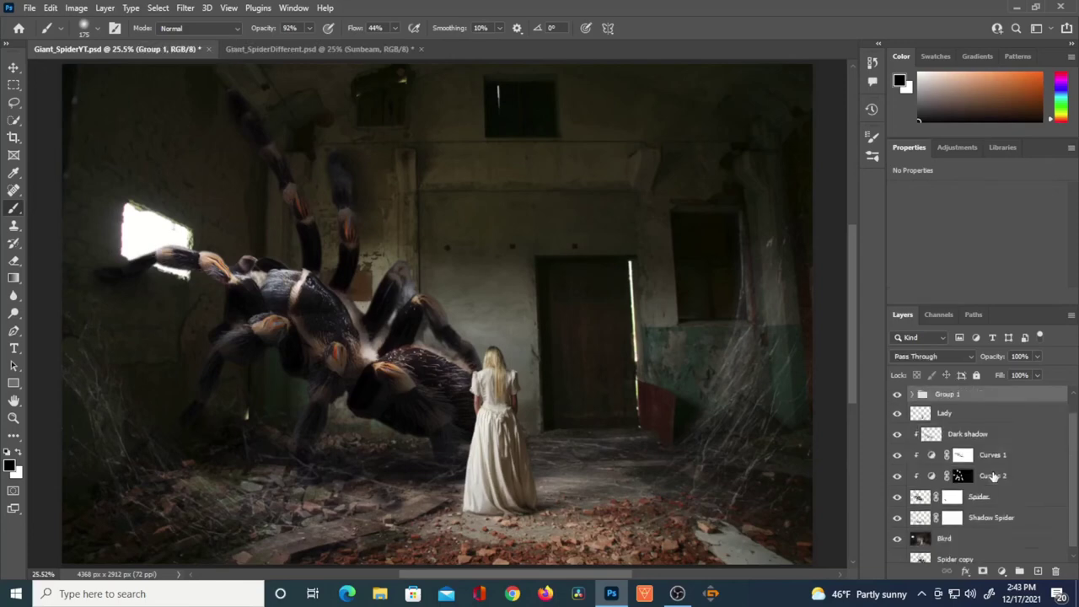
double_click(948, 395)
type("Cobwebs")
key("Return")
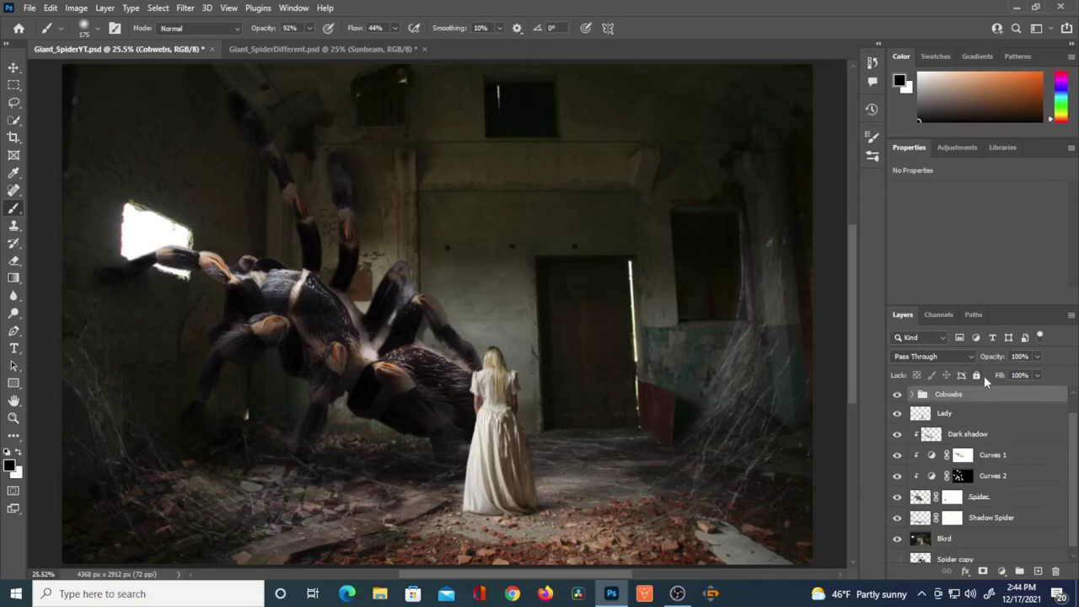
Give the Cobwebs group a yellow color label and expand it to reach its layers
right_click(970, 402)
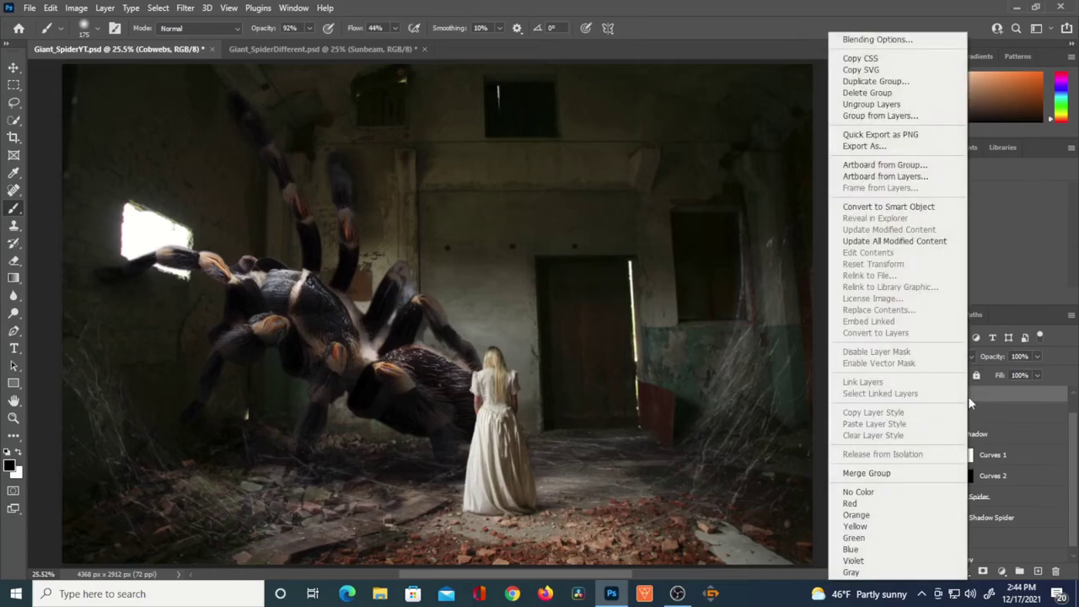
left_click(885, 527)
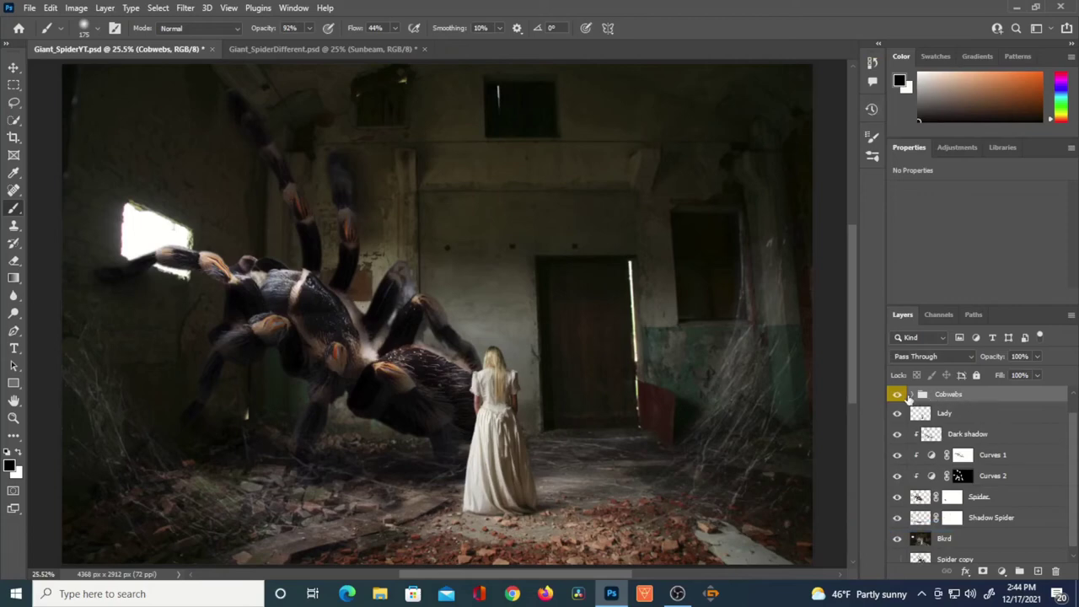
left_click(910, 395)
Rotate the second masked Cobwebs layer from the group's bottom to about -179°, place it in the room's upper-right corner, and set its opacity to 40%
left_click(993, 476)
key("ctrl+t")
left_click_drag(594, 142, 326, 413)
left_click_drag(453, 302, 640, 141)
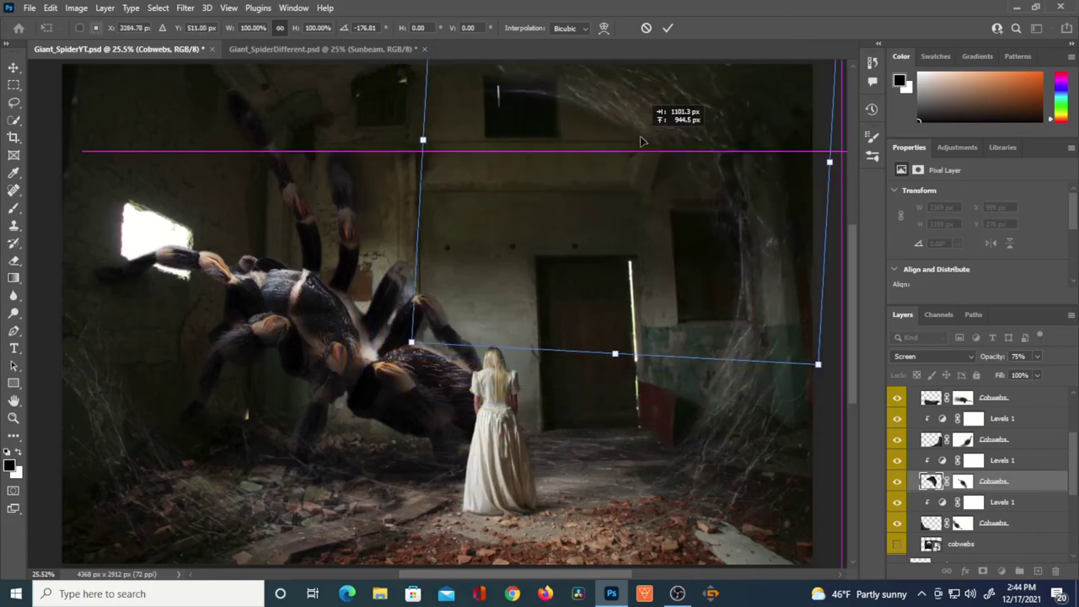
left_click_drag(641, 141, 543, 291)
left_click_drag(752, 108, 380, 178)
left_click_drag(487, 201, 127, 100)
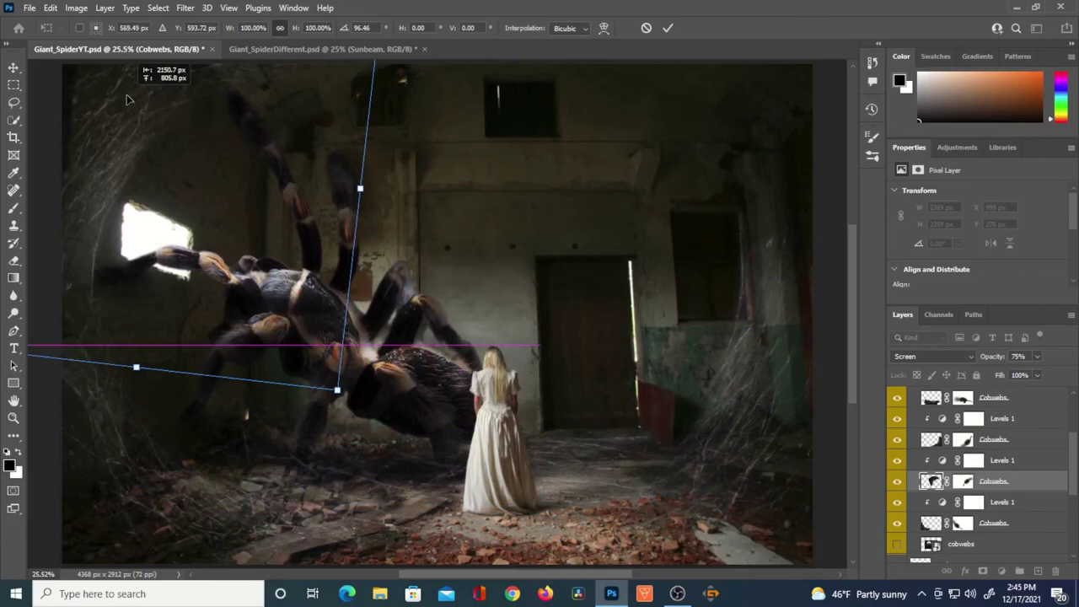
left_click_drag(127, 100, 460, 241)
left_click_drag(729, 122, 620, 211)
left_click_drag(364, 320, 386, 371)
left_click_drag(563, 243, 581, 193)
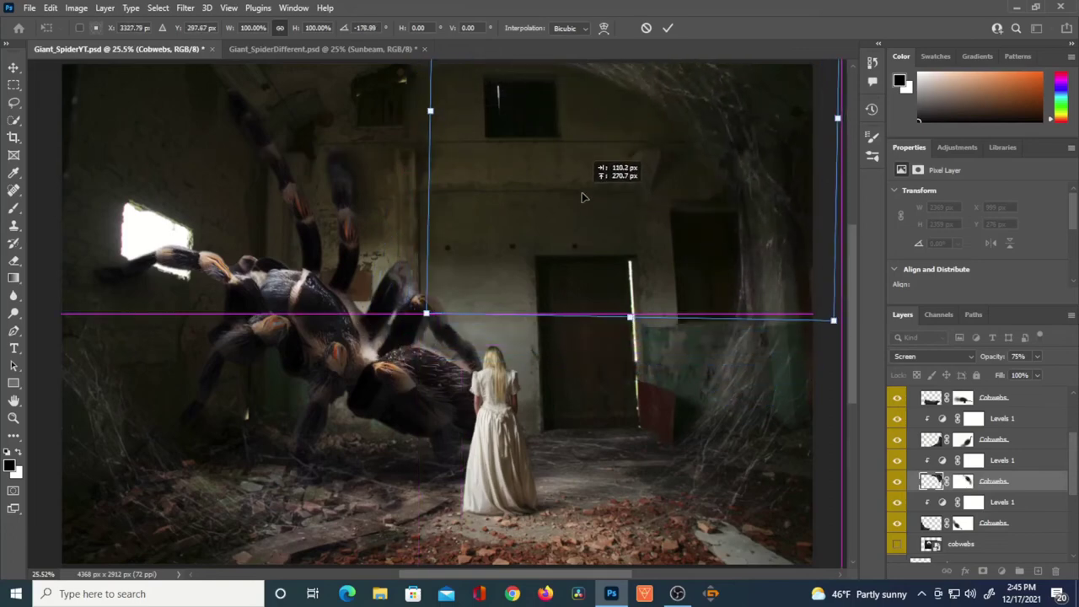
key("Return")
left_click_drag(1000, 357, 988, 360)
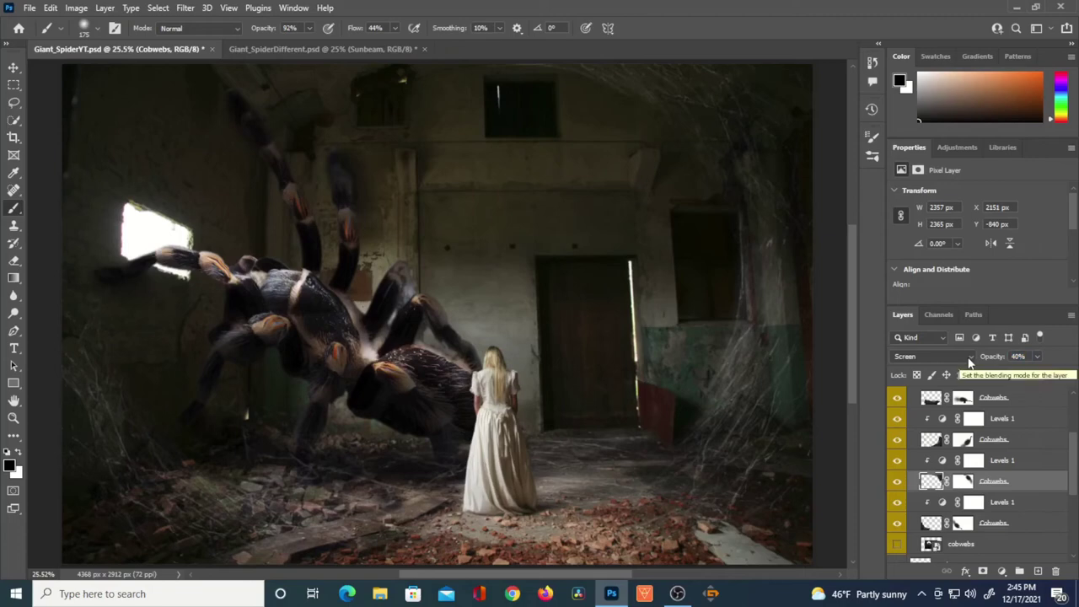
Show the Perspective lines layer and add a new layer named Sunbeam above it
left_click(936, 416)
left_click(897, 396)
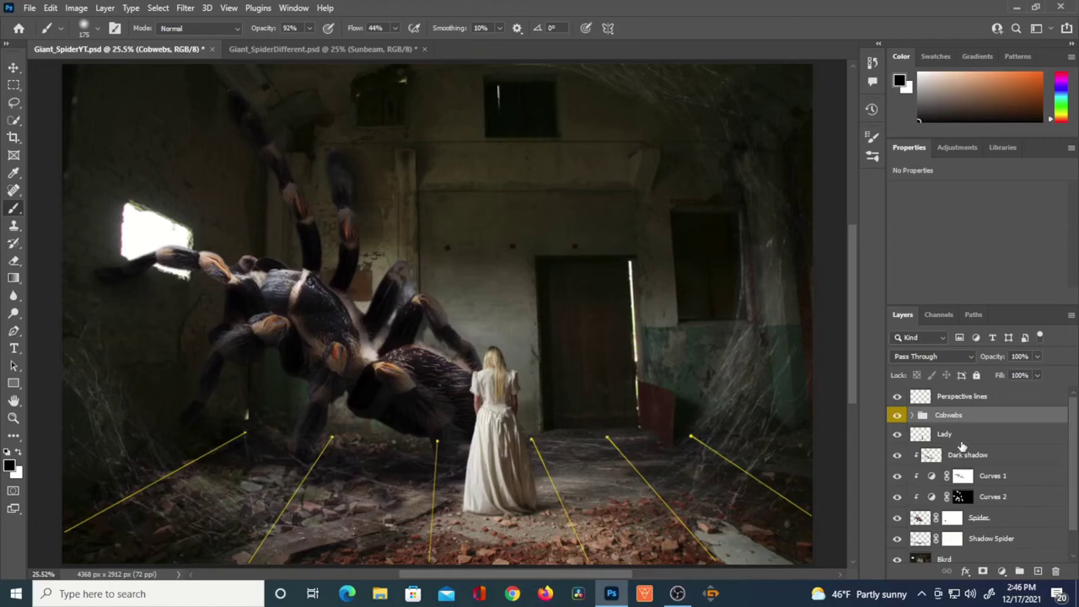
left_click(924, 398)
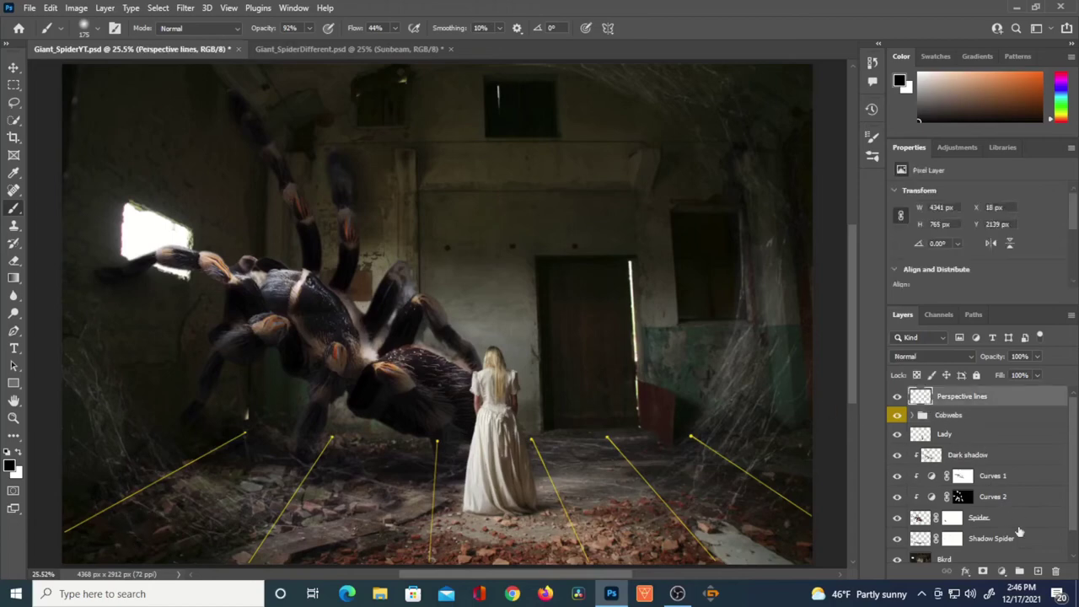
left_click(1039, 573)
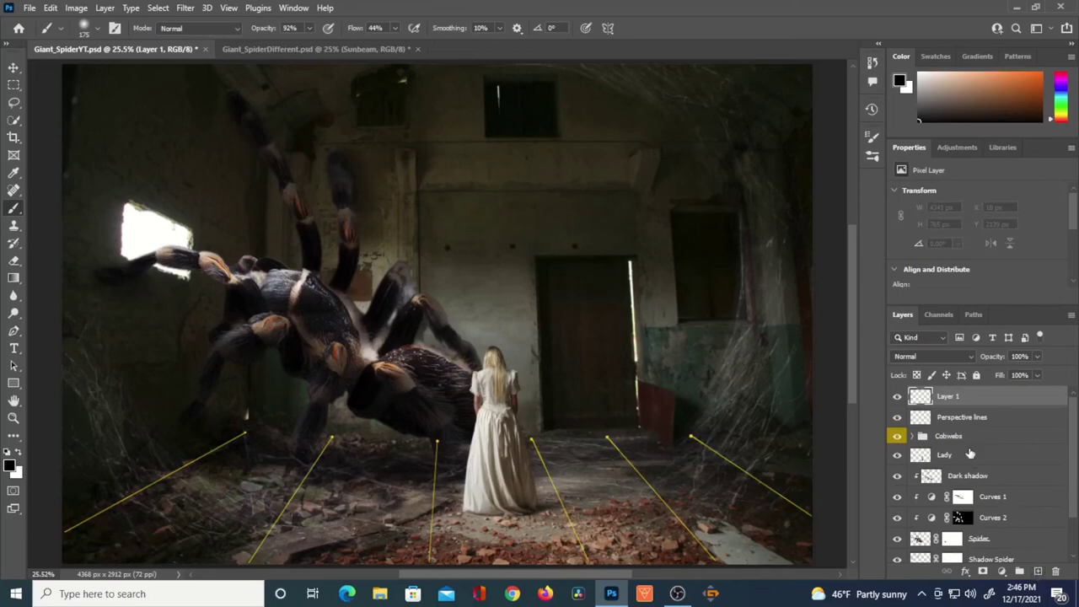
double_click(950, 397)
type("Sunbeam")
key("Return")
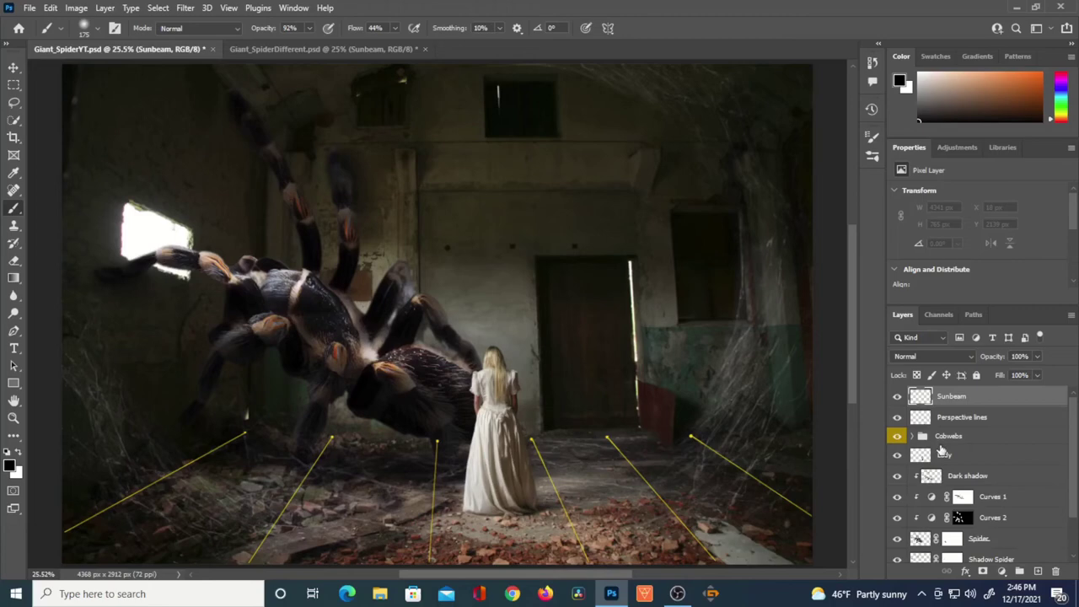
Outline a sunbeam with the Polygonal Lasso, running from the bright window diagonally across the spider and woman to the floor near the right wall
left_click_drag(14, 102, 63, 115)
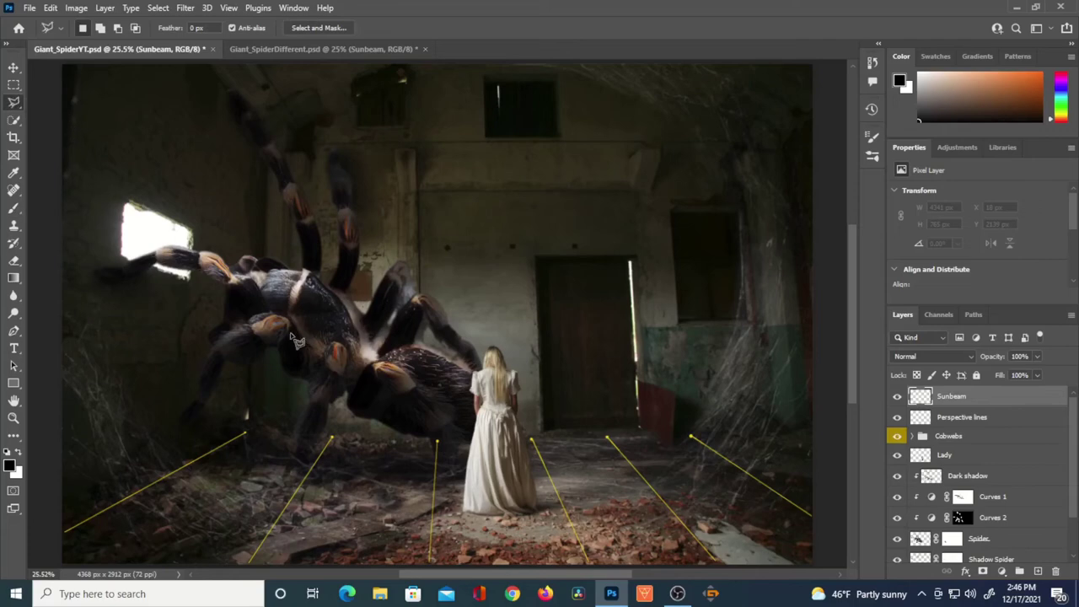
left_click(192, 233)
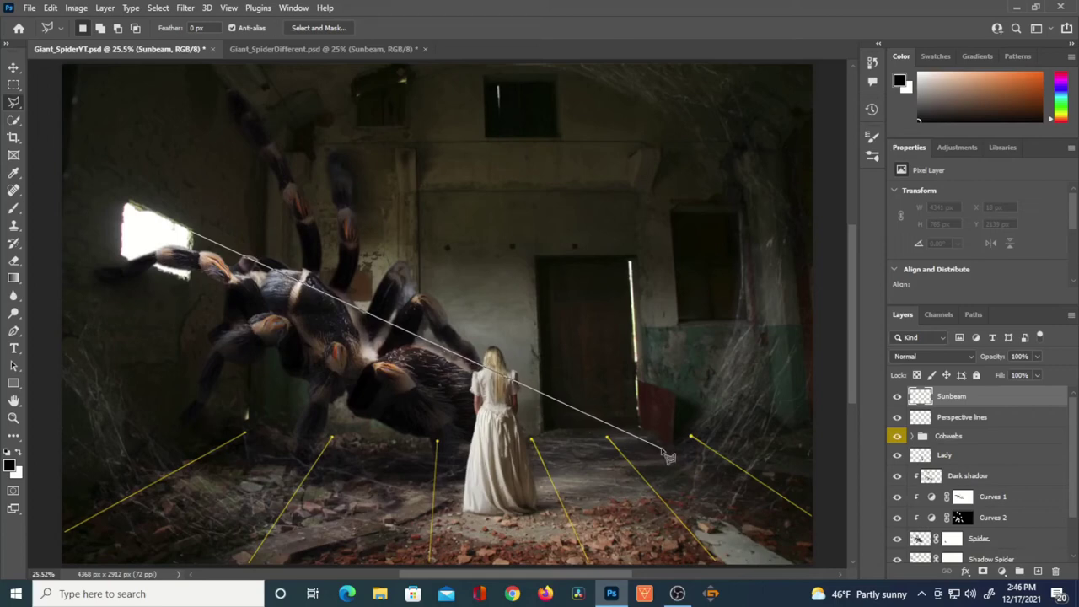
left_click(662, 444)
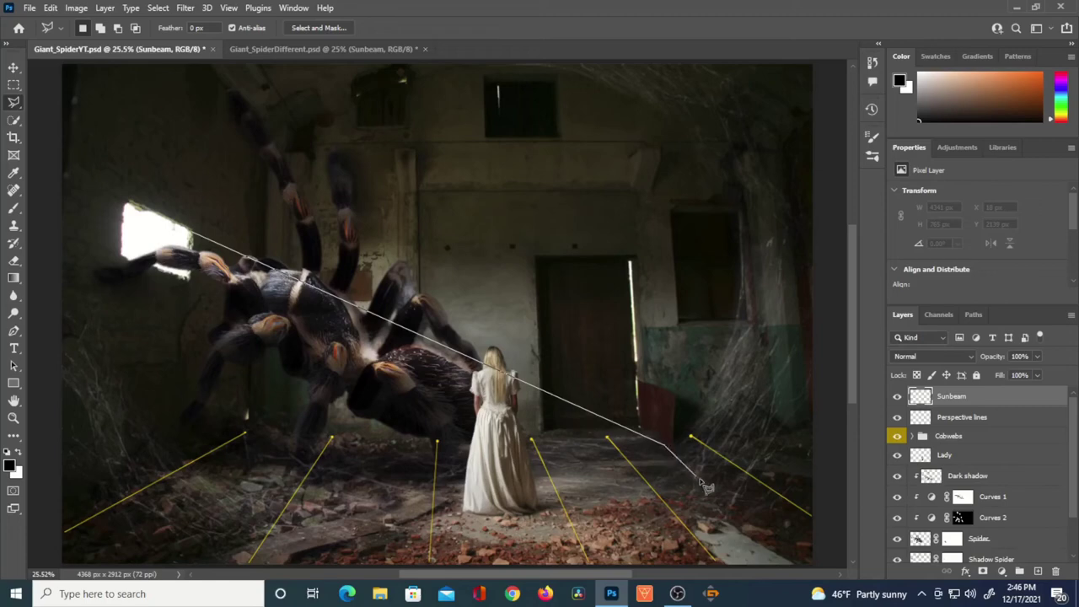
left_click(758, 521)
left_click(656, 521)
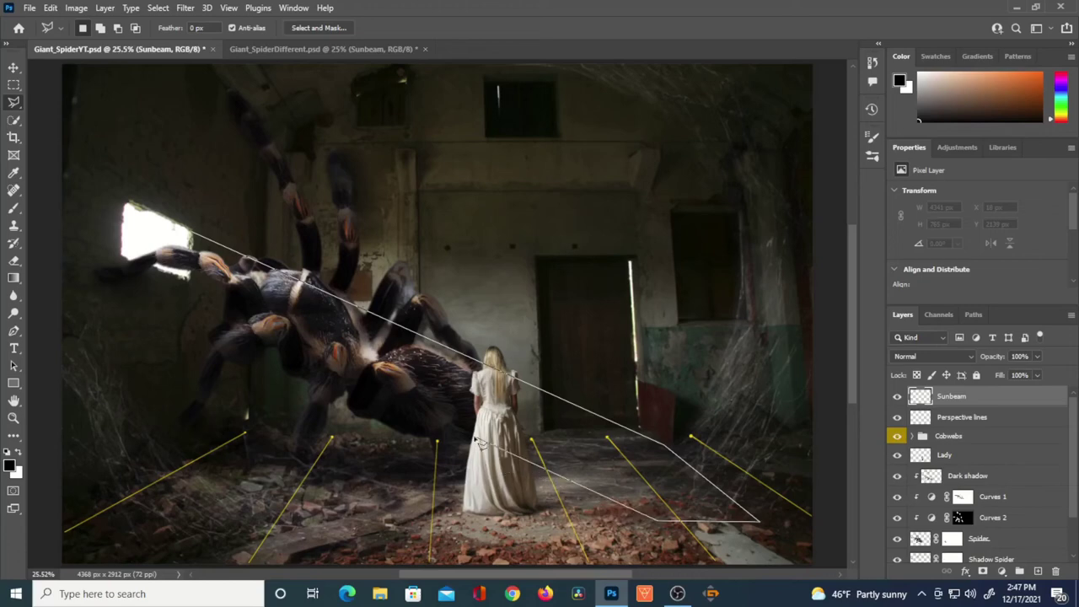
left_click(125, 258)
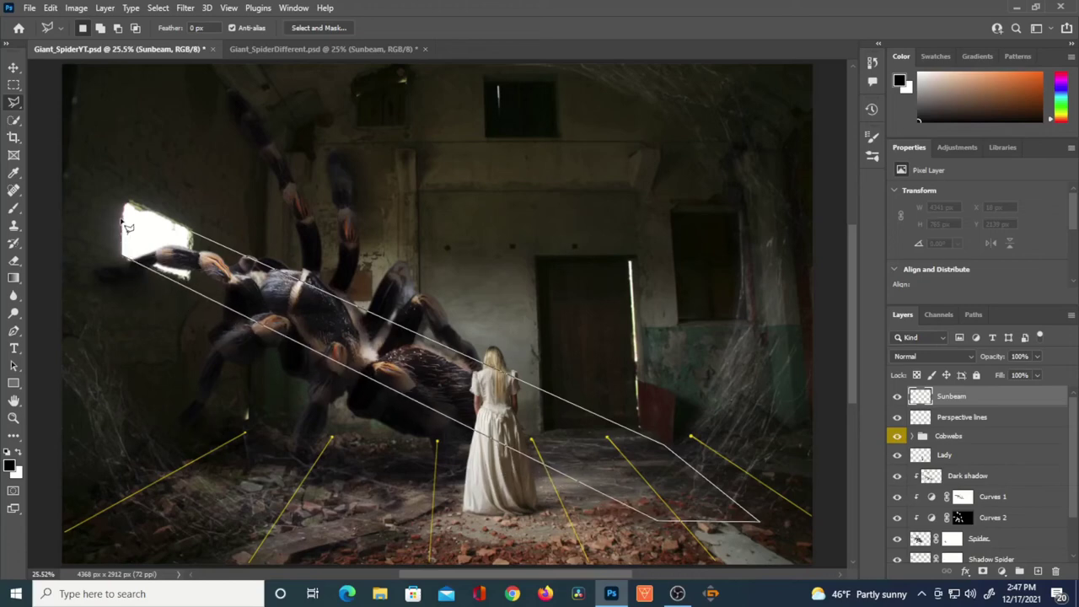
left_click(127, 204)
left_click(196, 238)
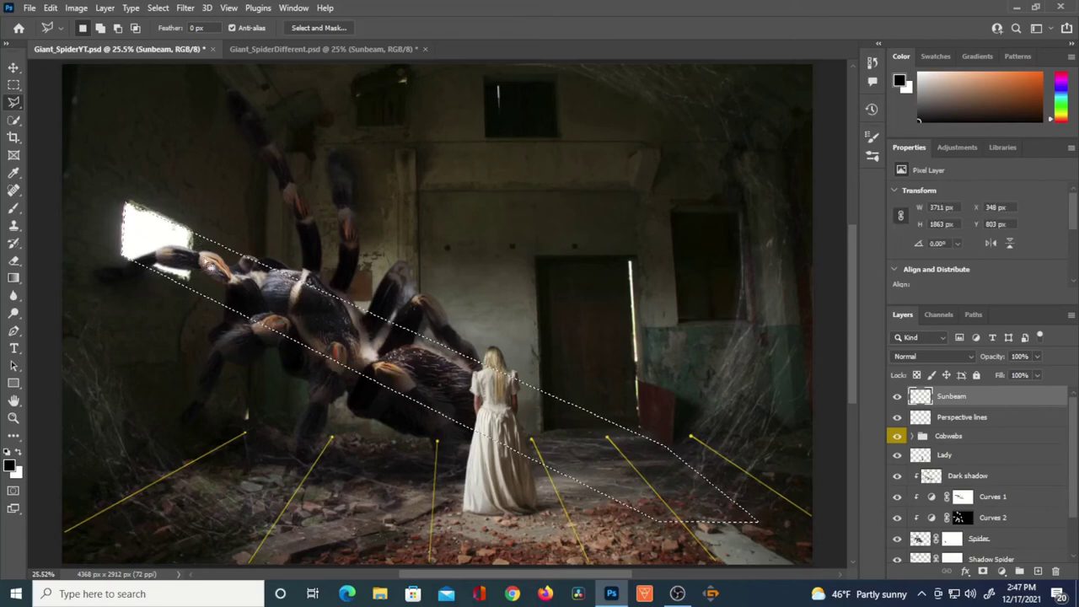
Set the foreground color to pale yellow fffad9
left_click(10, 468)
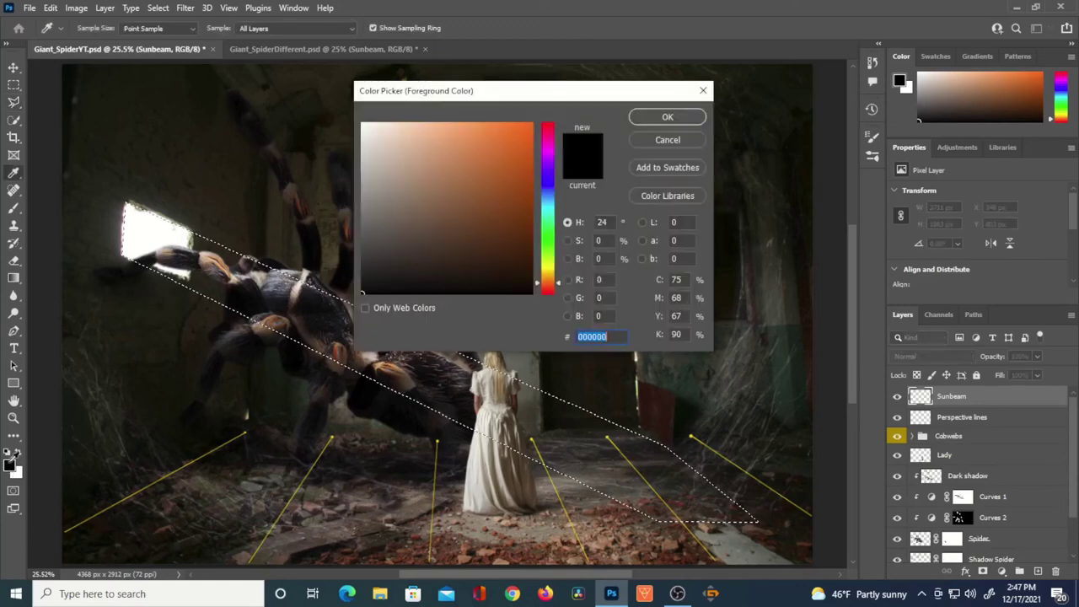
left_click(543, 268)
left_click_drag(544, 268, 544, 272)
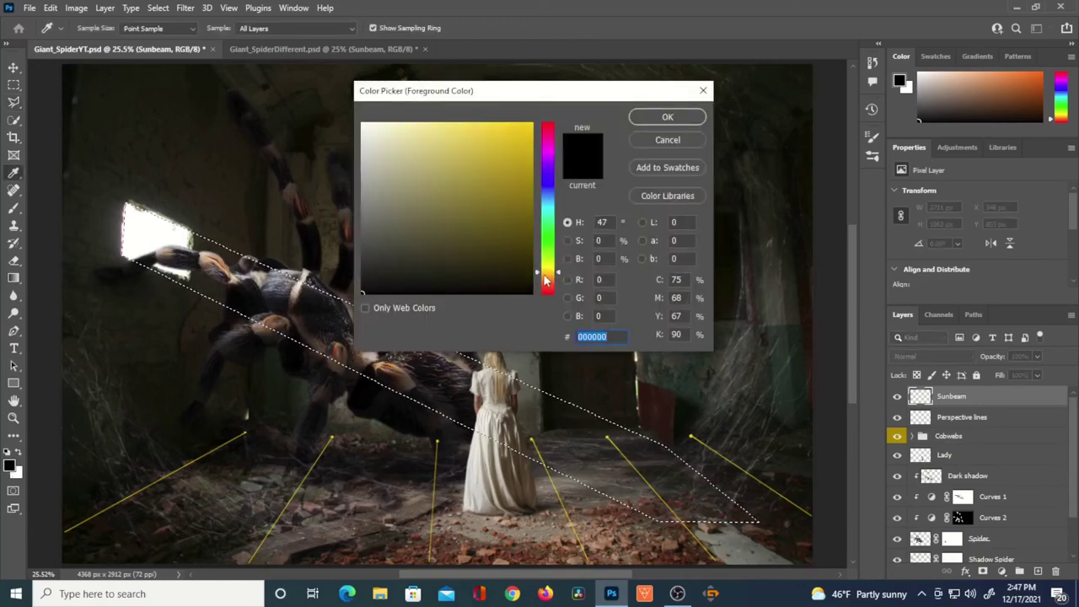
left_click_drag(549, 275, 550, 271)
mouse_move(434, 124)
left_mouse_down()
mouse_move(361, 112)
mouse_move(389, 115)
left_mouse_up()
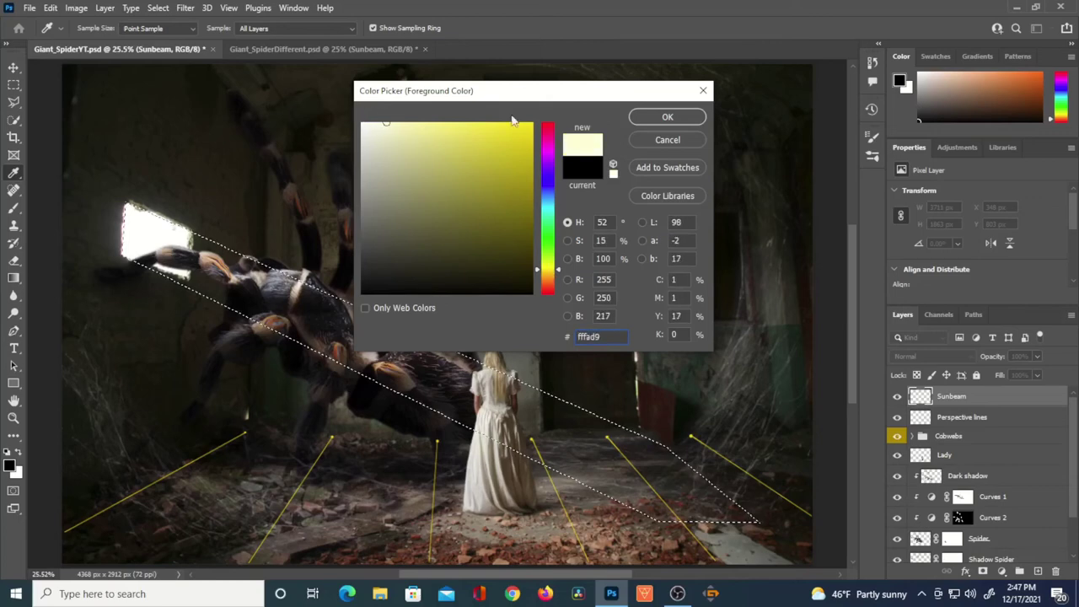
left_click(644, 118)
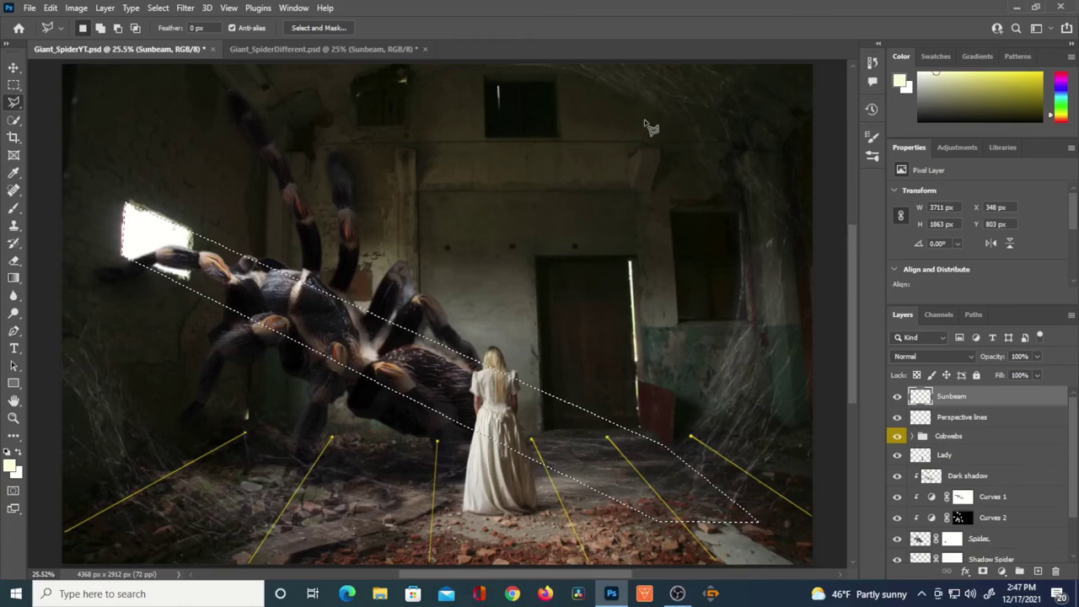
Fill the beam selection on the Sunbeam layer with the foreground color at 100% opacity and deselect it
key("shift")
key("shift+BackSpace")
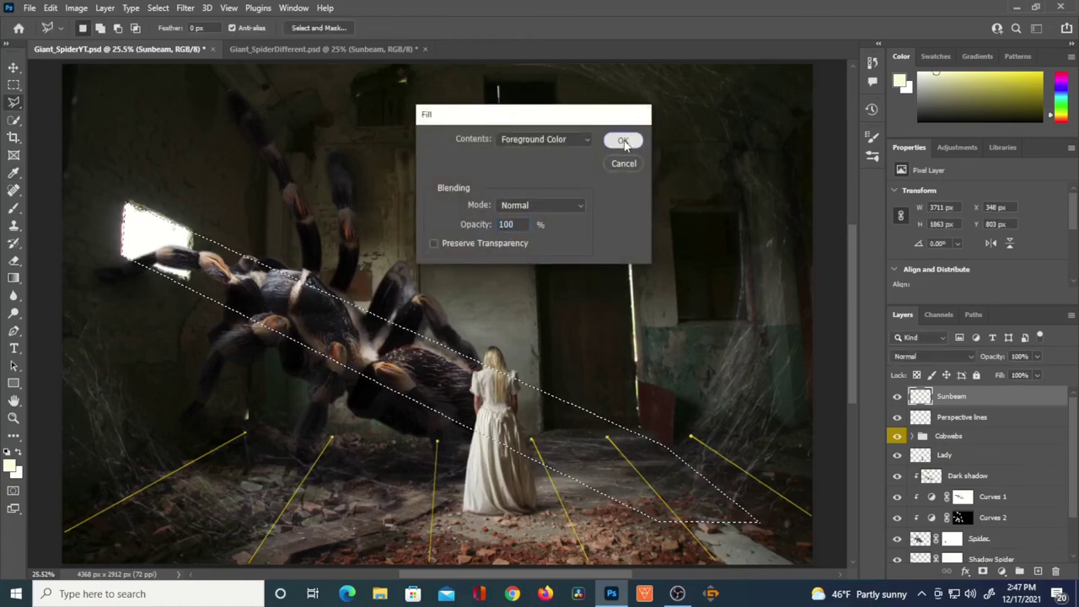
left_click(625, 142)
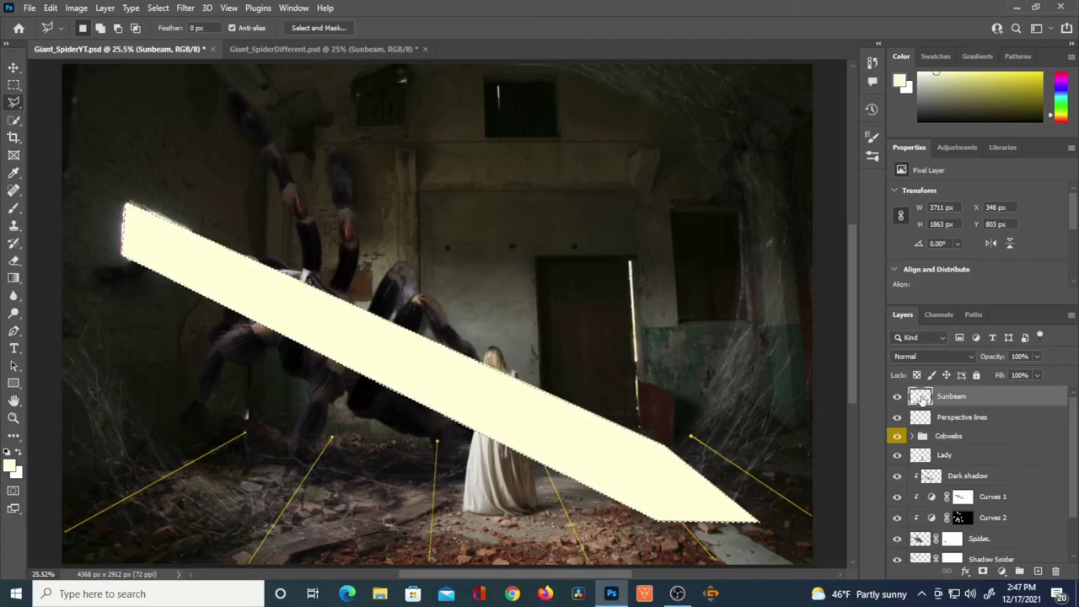
key("ctrl+d")
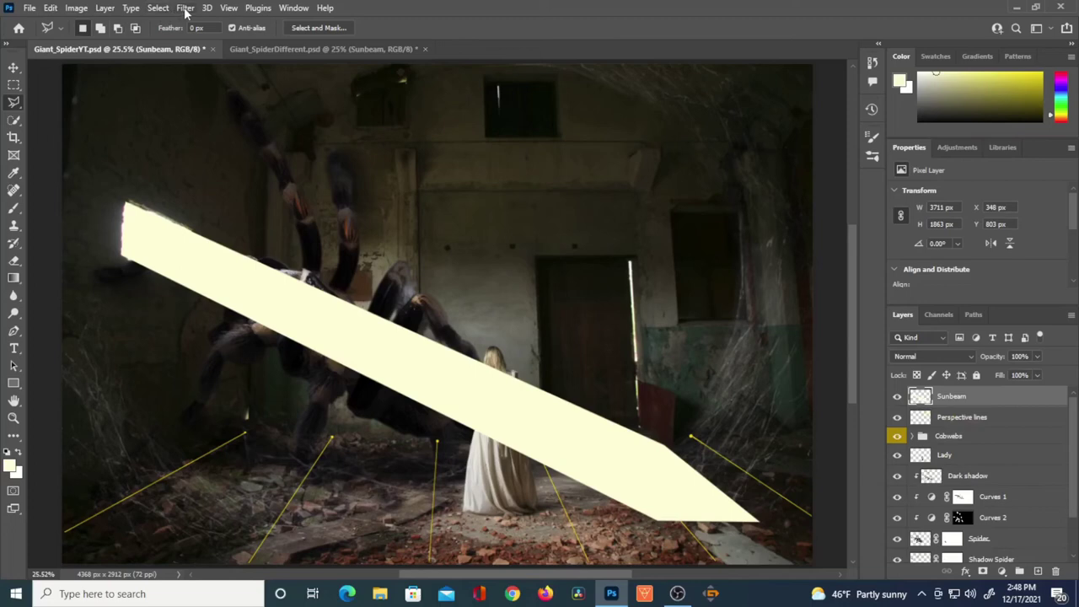
Soften the sunbeam's edges with a Gaussian Blur of 24.9 pixels radius
left_click(185, 10)
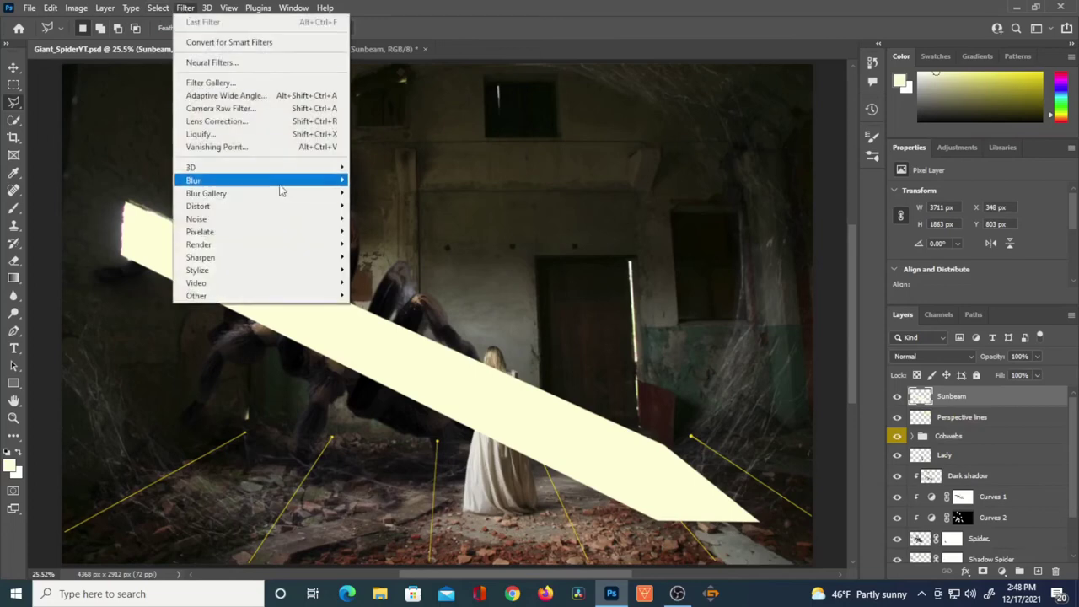
mouse_move(312, 187)
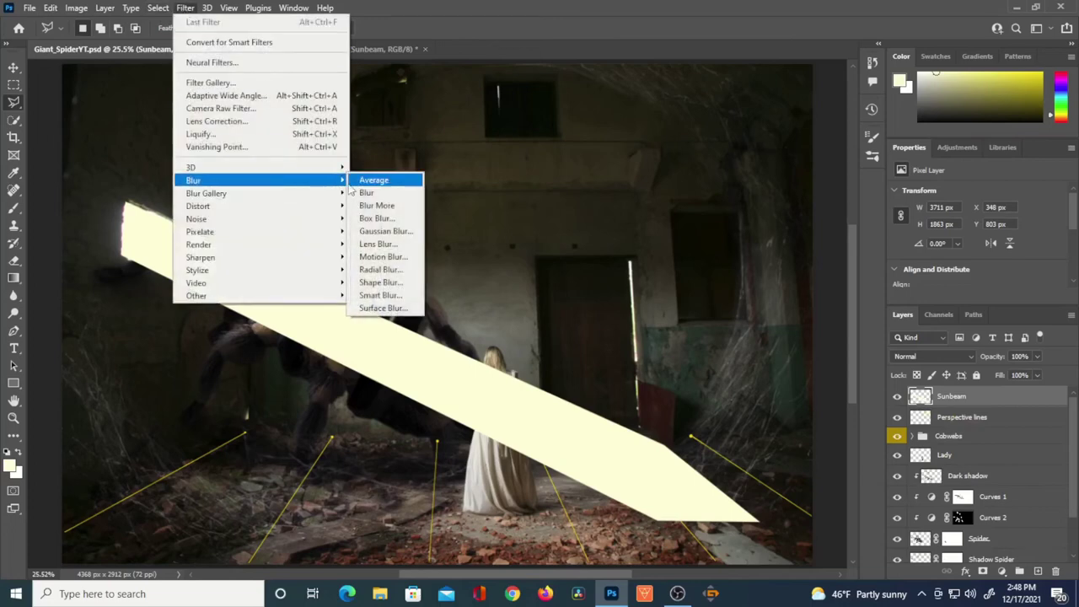
left_click(386, 231)
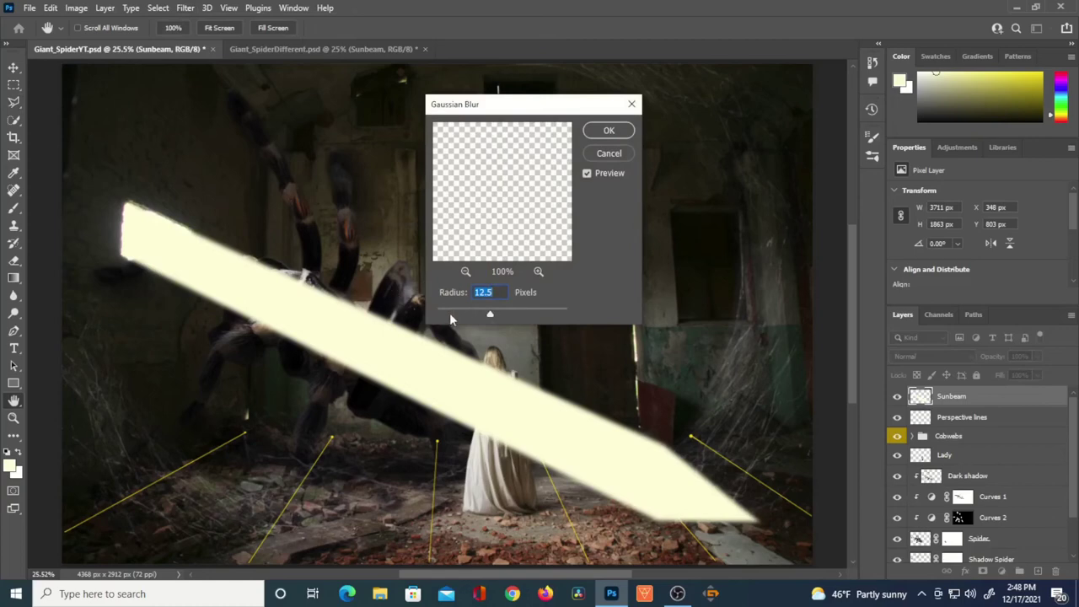
left_click_drag(490, 317, 495, 314)
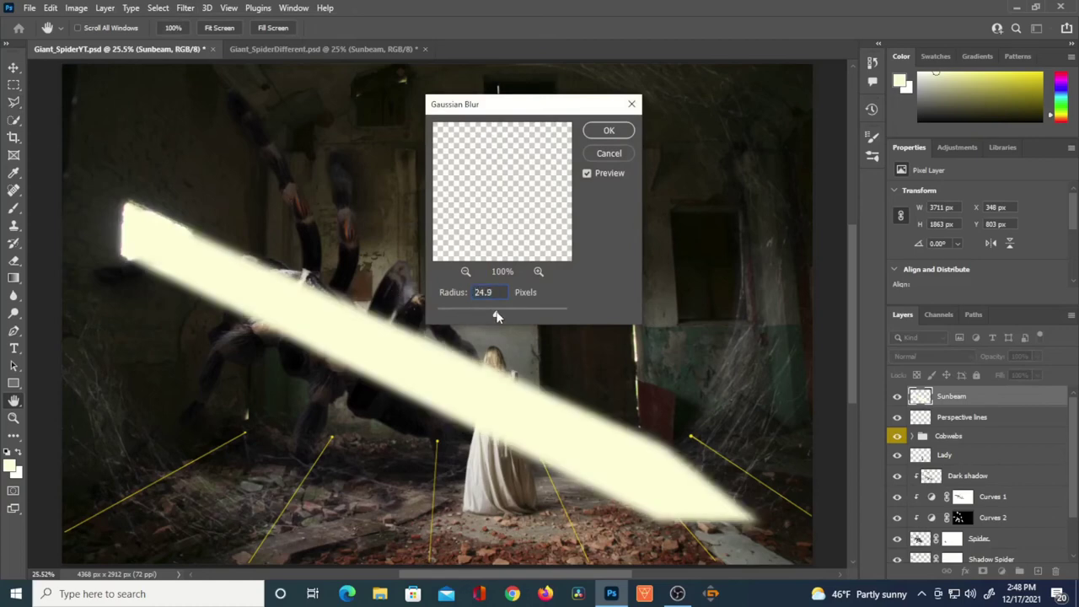
left_click(607, 132)
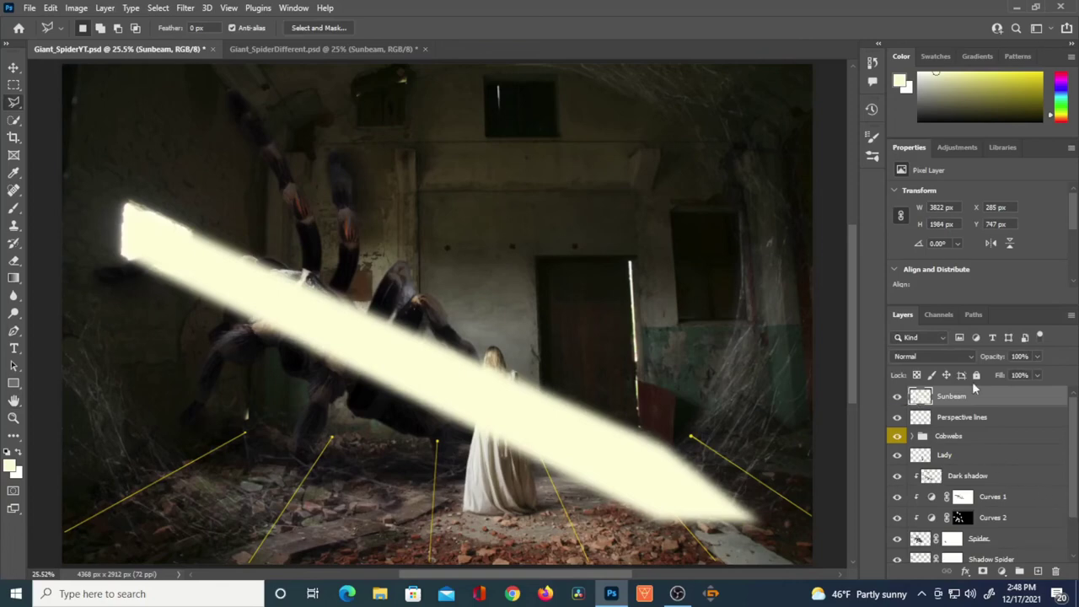
Lower the Sunbeam layer's opacity to 20%
left_click_drag(998, 361, 957, 361)
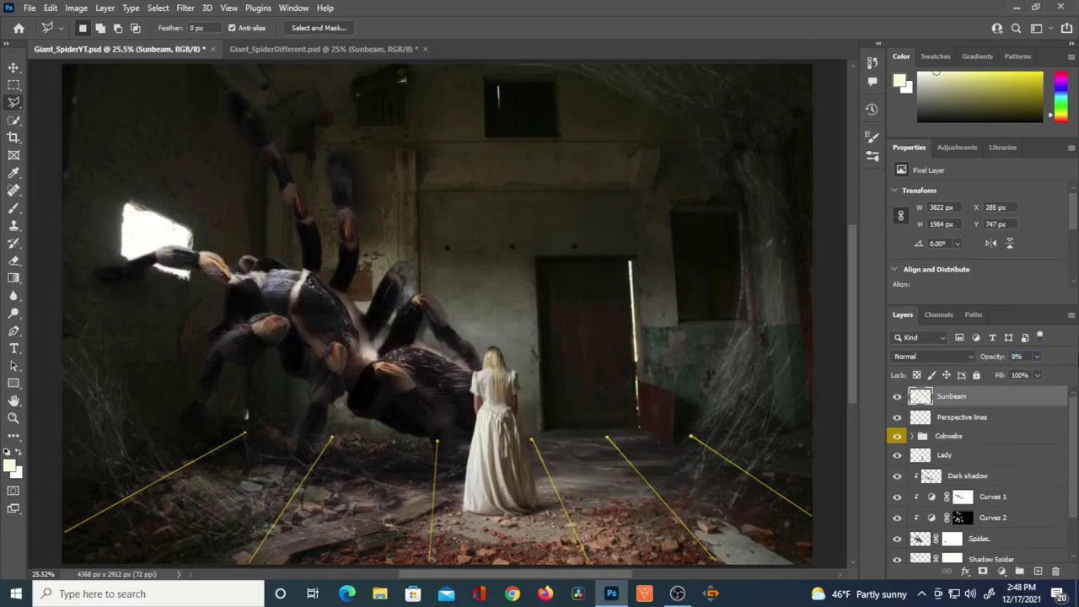
mouse_move(992, 360)
left_mouse_down()
mouse_move(1005, 358)
mouse_move(987, 360)
left_mouse_up()
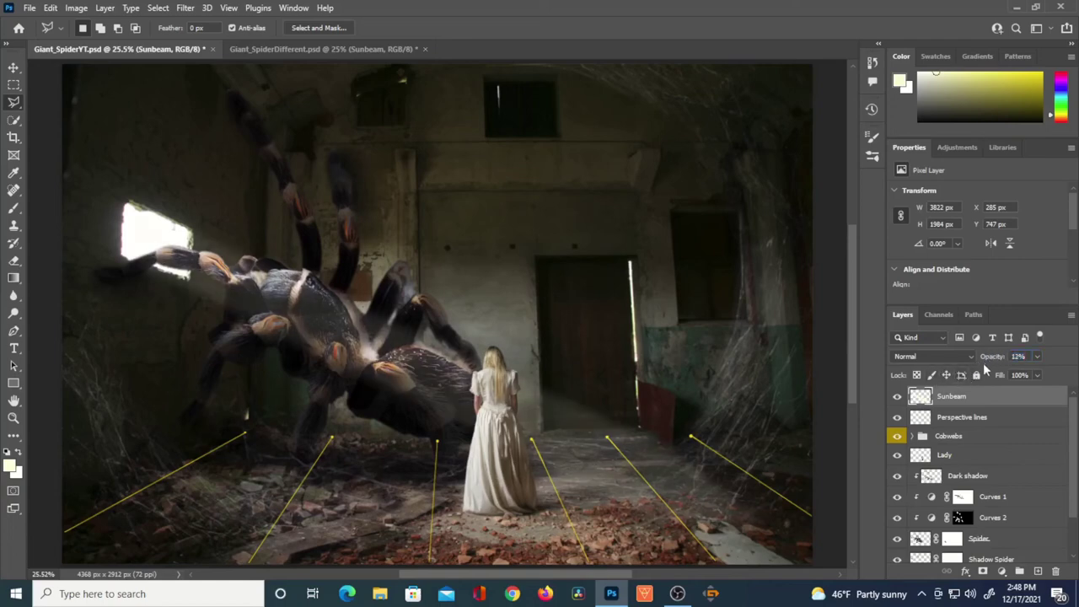
left_click_drag(990, 360, 998, 358)
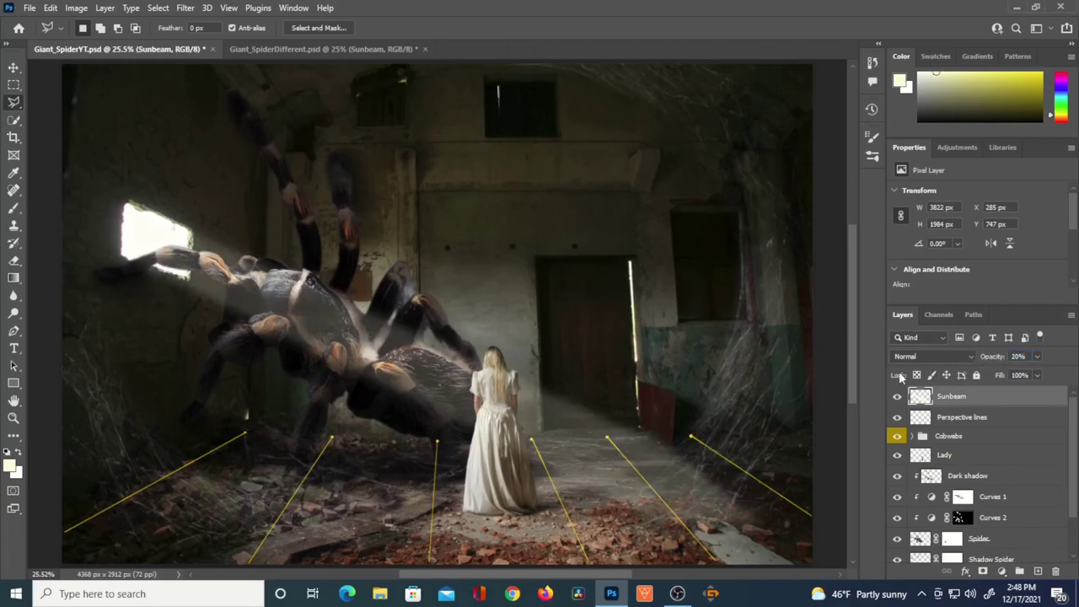
Add a new layer above Sunbeam and name it Sunbeam Floor
left_click(1038, 570)
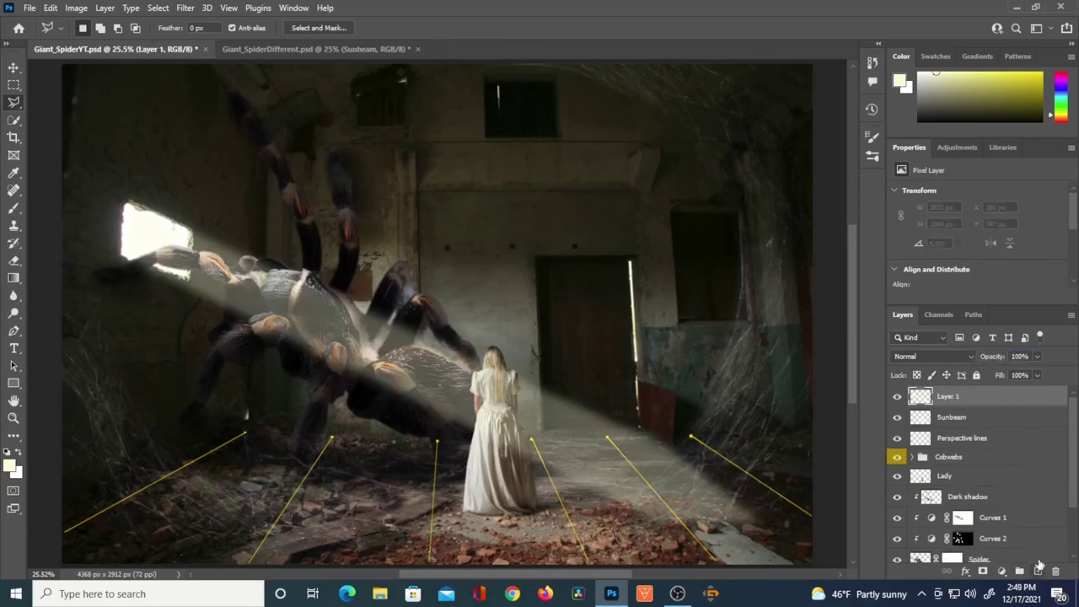
double_click(949, 397)
type("Sunbeam Floor")
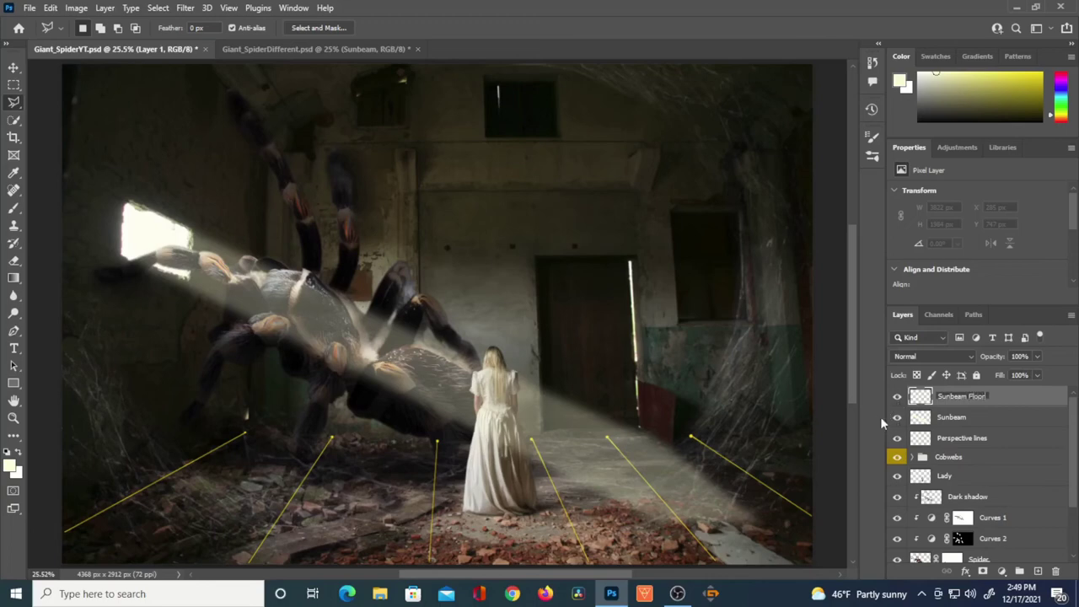
key("Return")
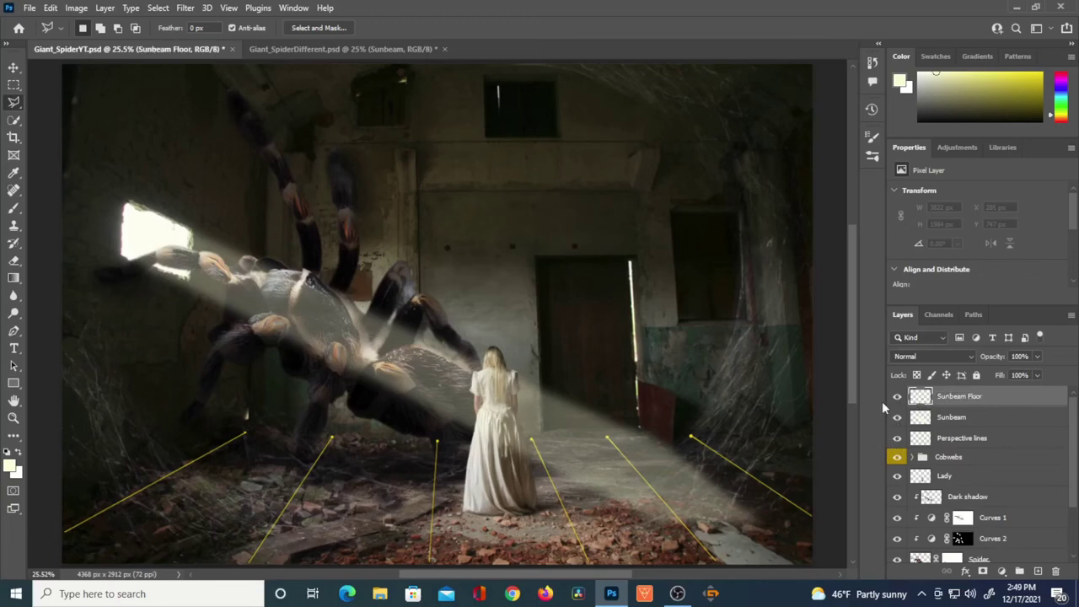
Outline a slanted four-sided floor patch at the sunbeam's end and fill it with the foreground color at 100% opacity on Sunbeam Floor
left_click(672, 448)
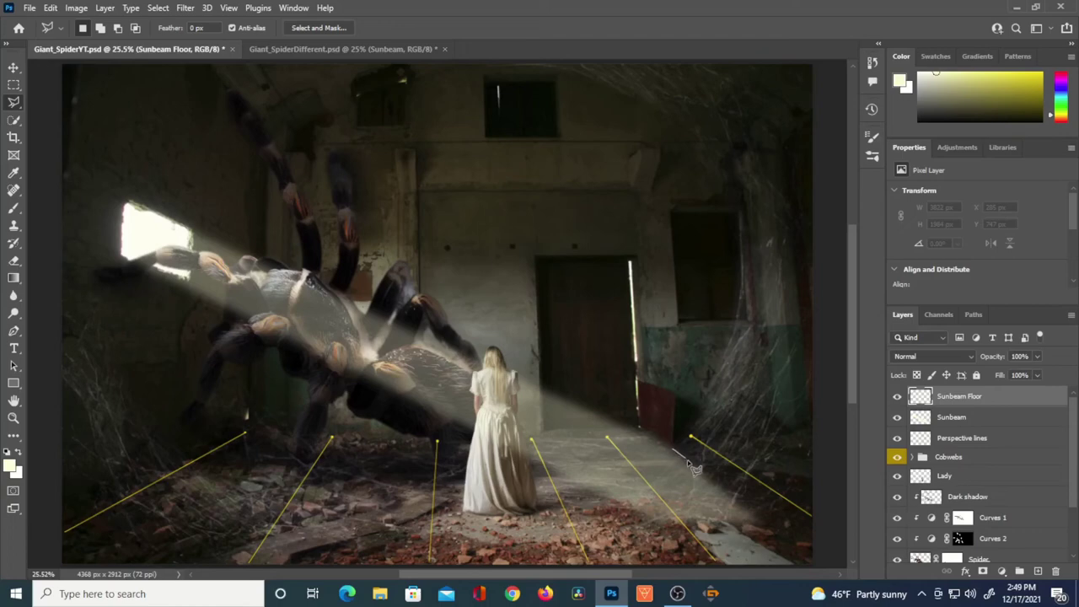
left_click(757, 519)
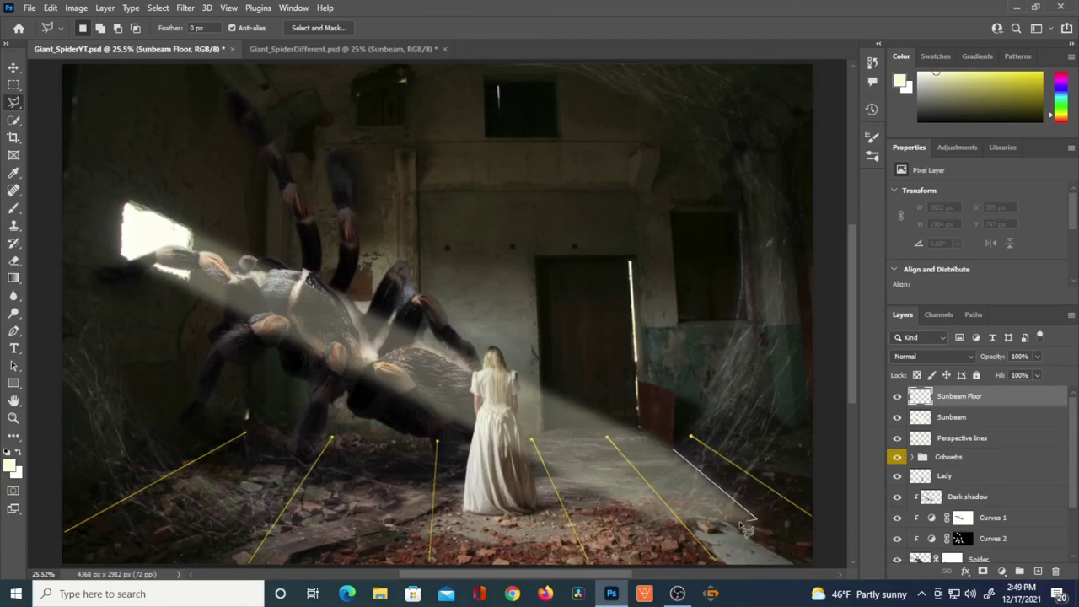
left_click(655, 519)
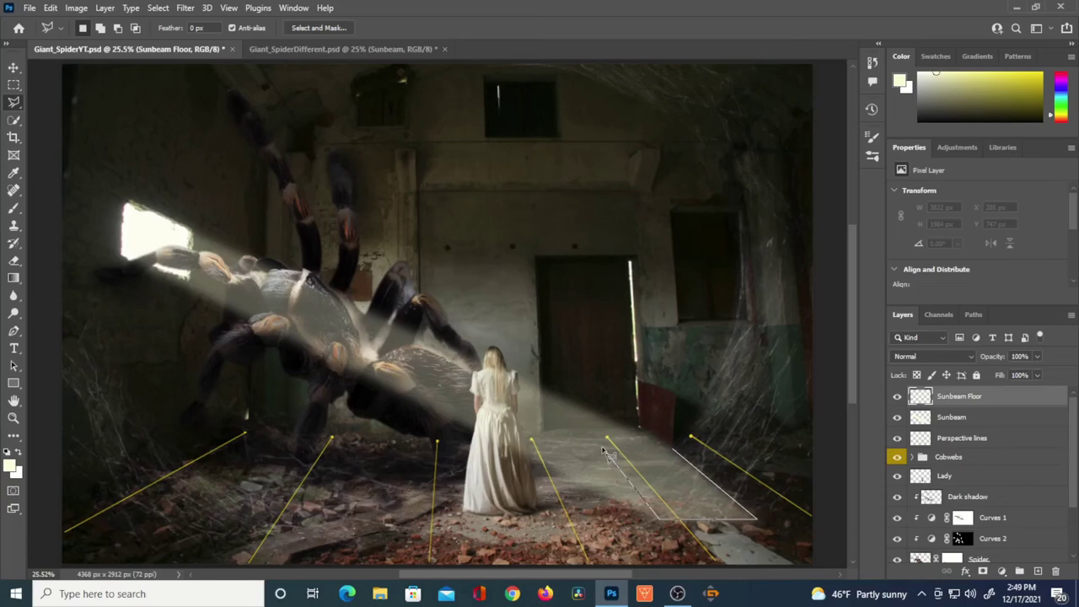
left_click(604, 447)
left_click(675, 452)
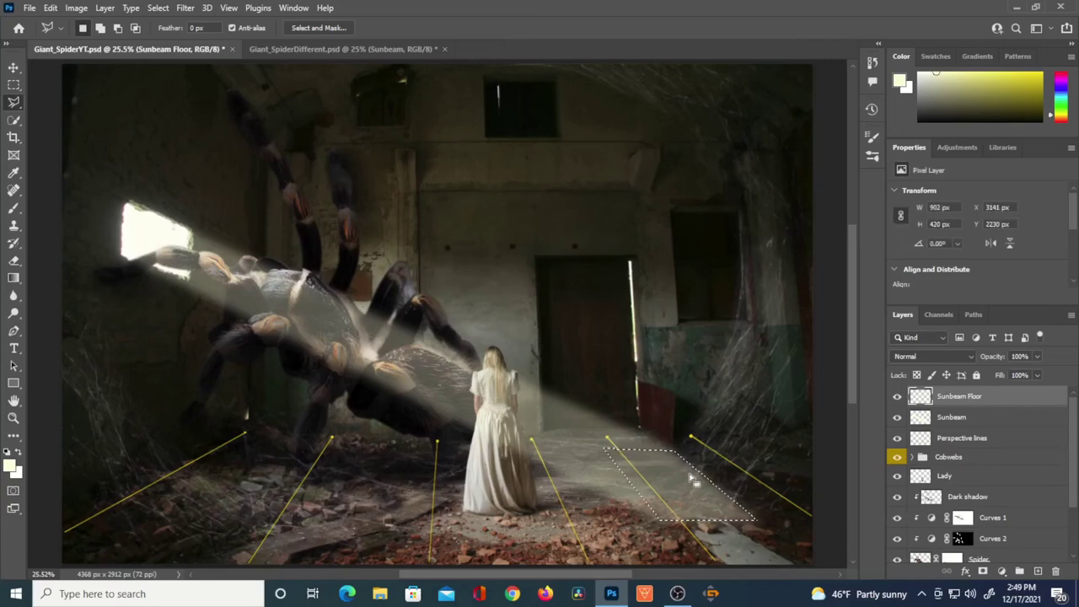
key("shift+F5")
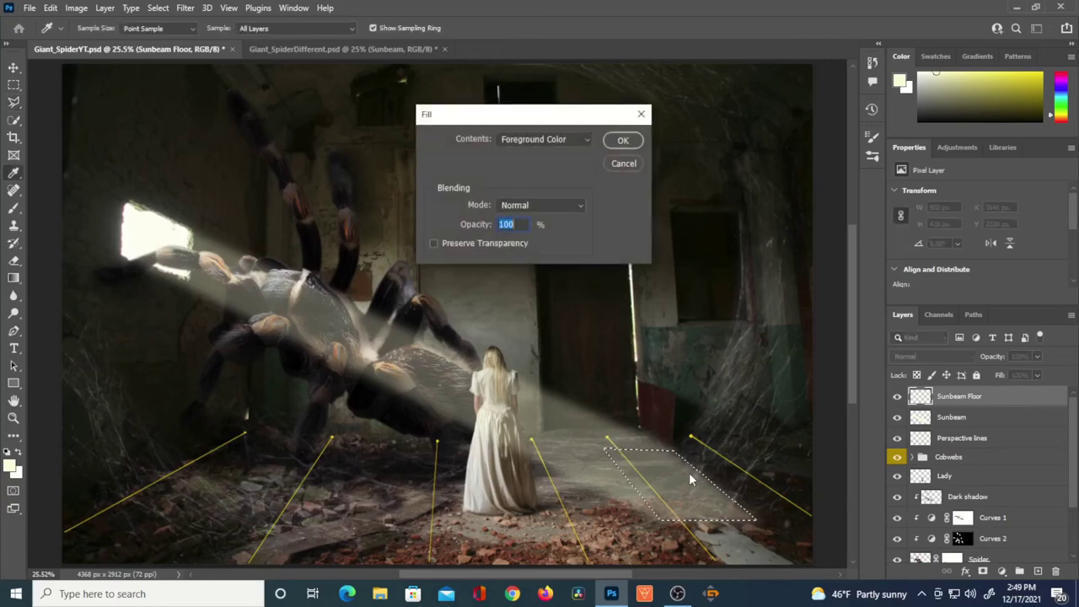
left_click(624, 143)
Deselect the floor patch and slightly soften its edges with a Gaussian Blur
left_click(185, 7)
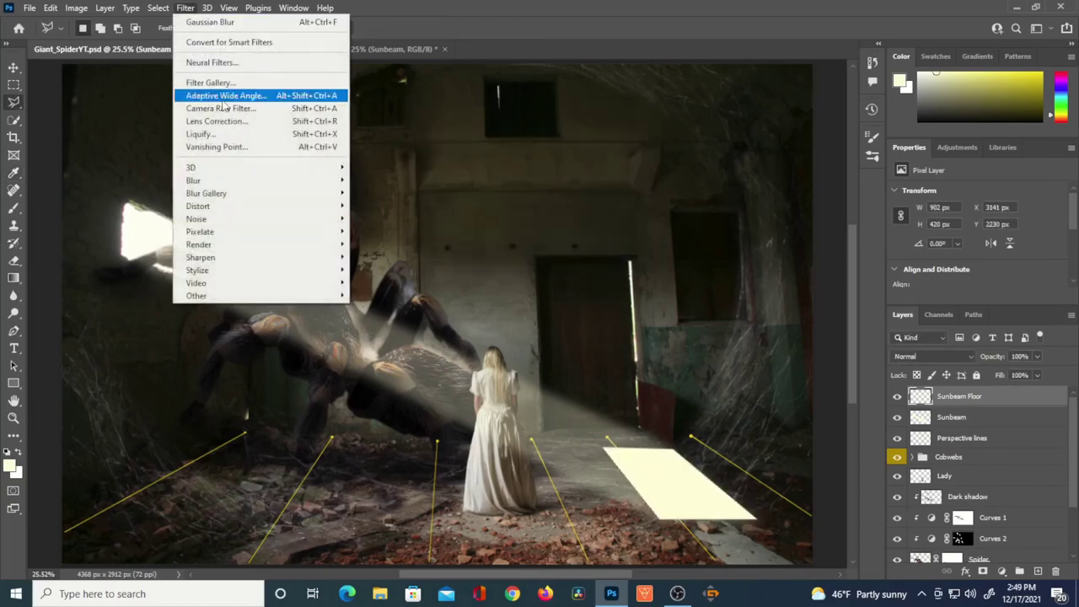
mouse_move(250, 185)
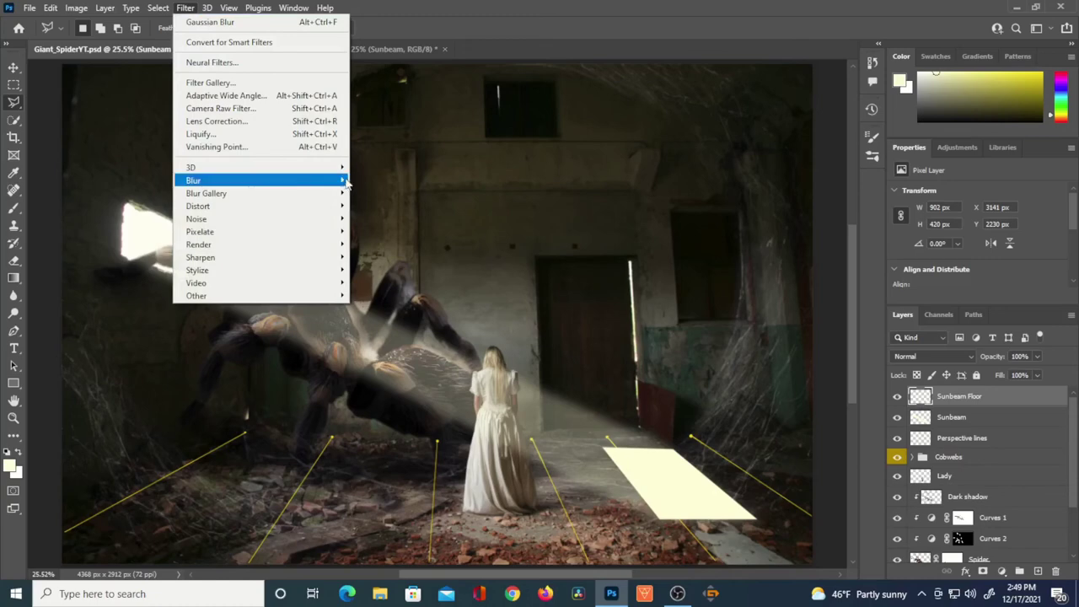
left_click(386, 232)
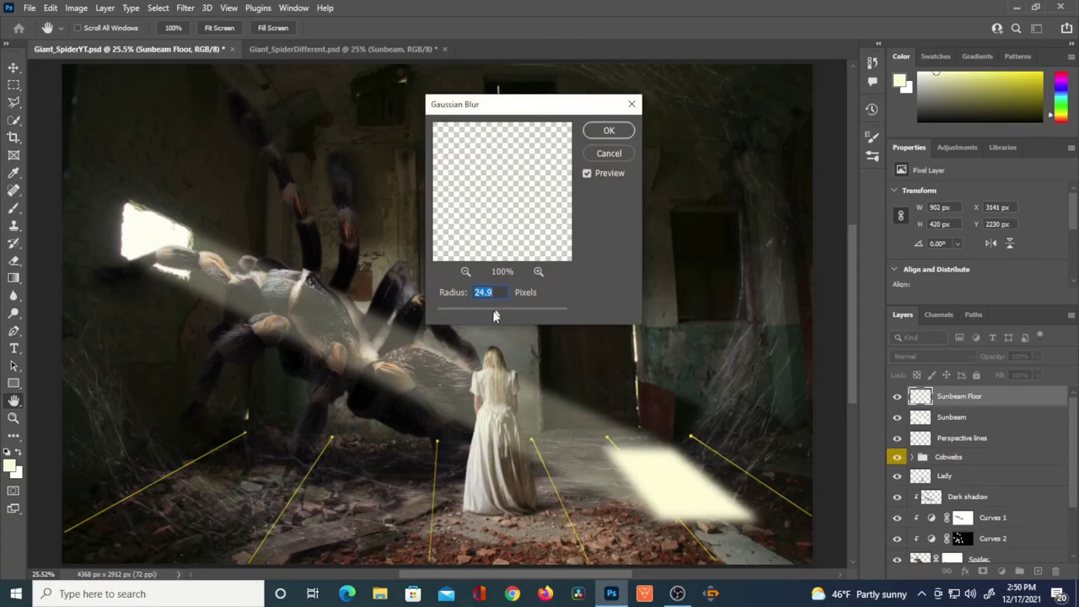
left_click_drag(488, 316, 487, 316)
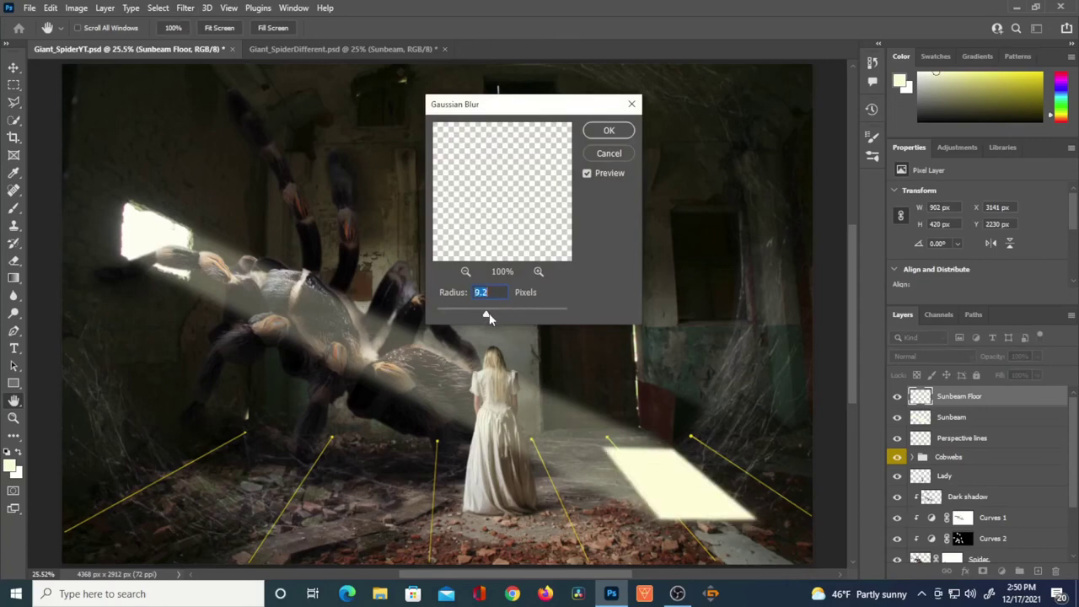
left_click_drag(489, 317, 491, 317)
left_click(606, 132)
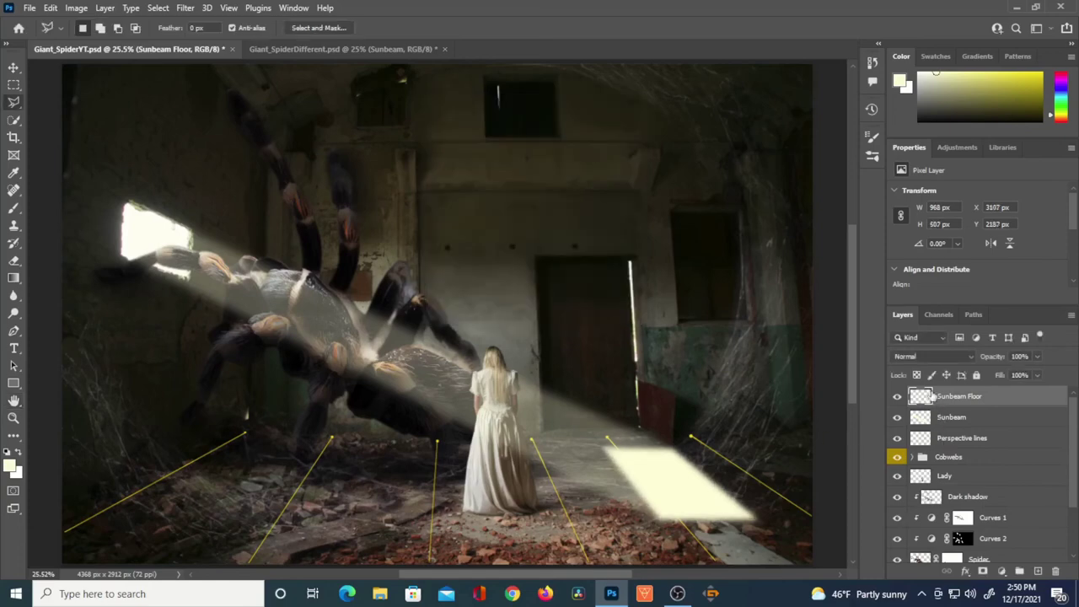
Lower the Sunbeam Floor layer's opacity to 25% and the Sunbeam layer's opacity to 17%
left_click_drag(996, 359, 931, 402)
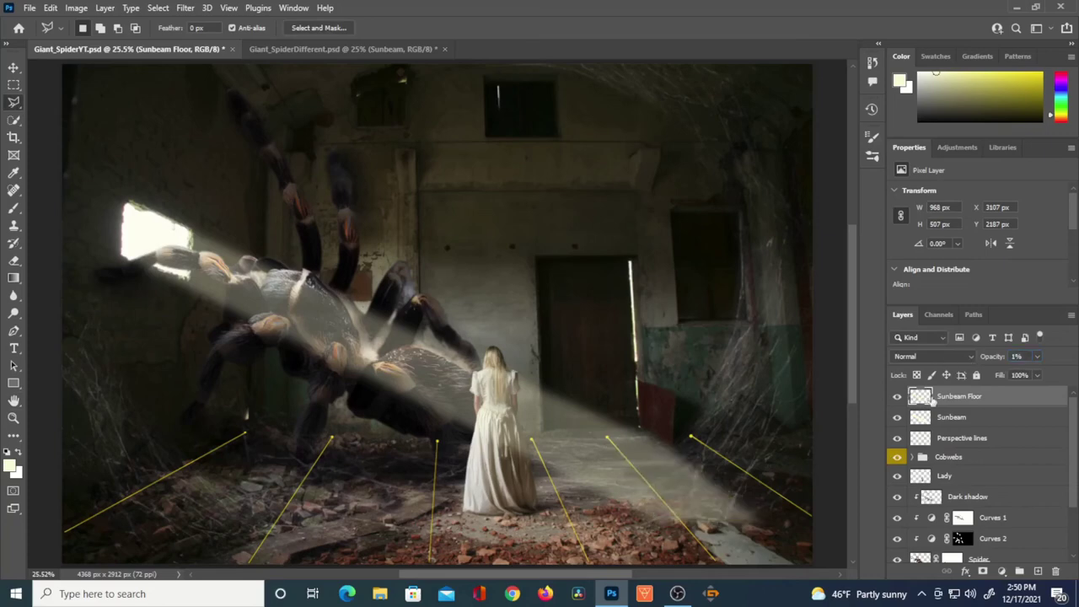
left_click_drag(993, 359, 997, 369)
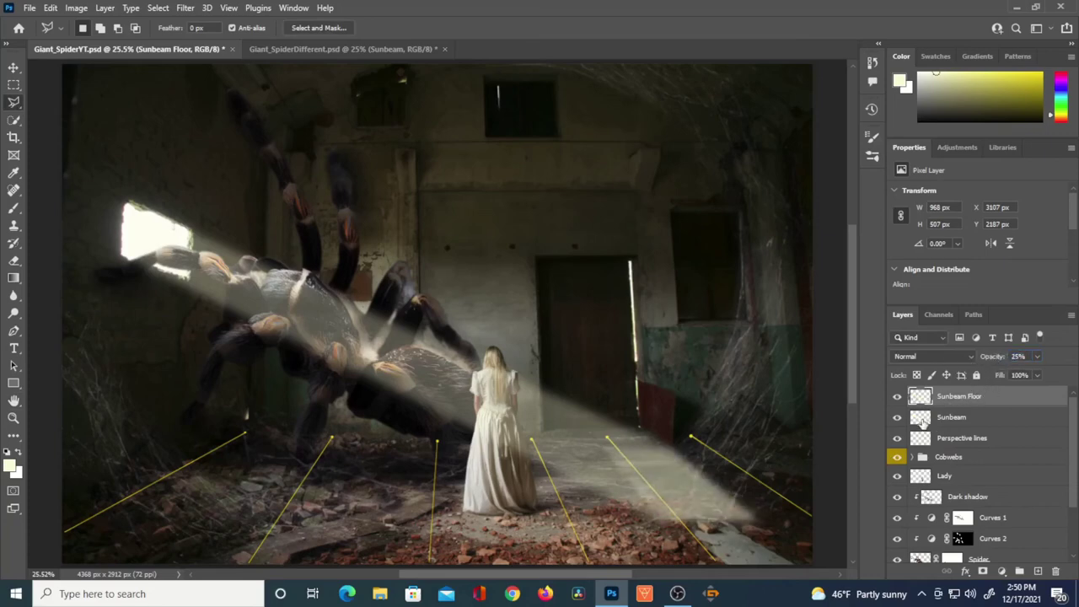
left_click(951, 418)
left_click_drag(995, 361, 978, 368)
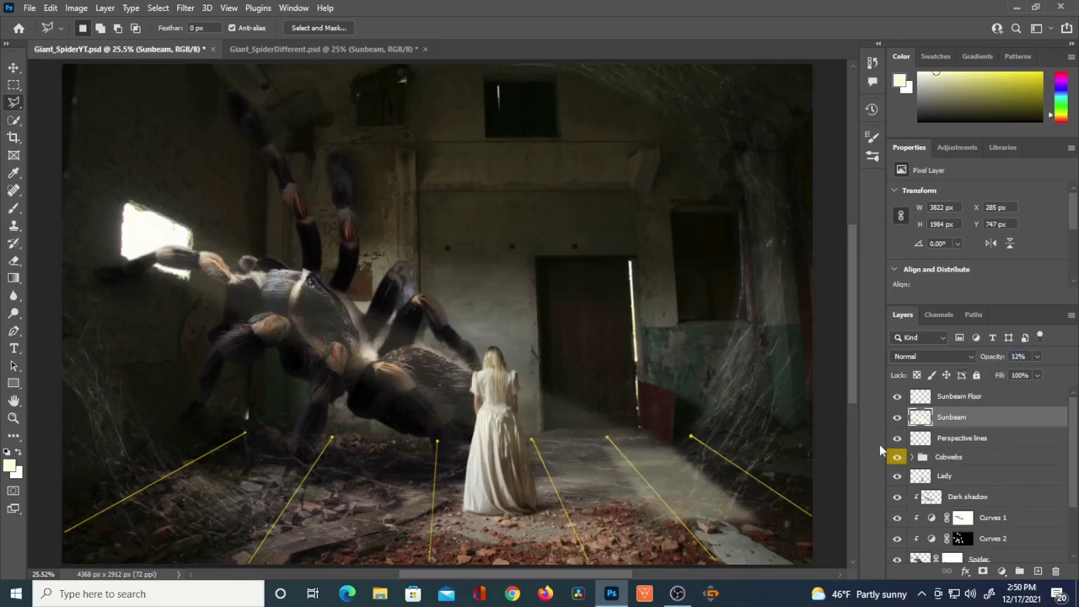
Set the Sunbeam Floor layer's blend mode to Overlay and raise its opacity to 100%
left_click(922, 403)
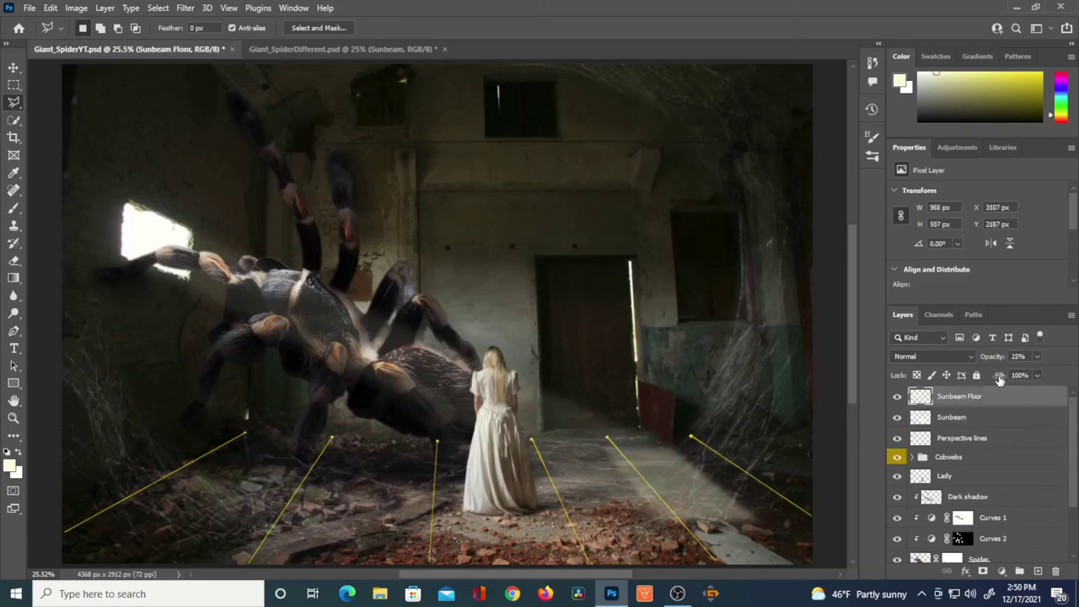
left_click(961, 356)
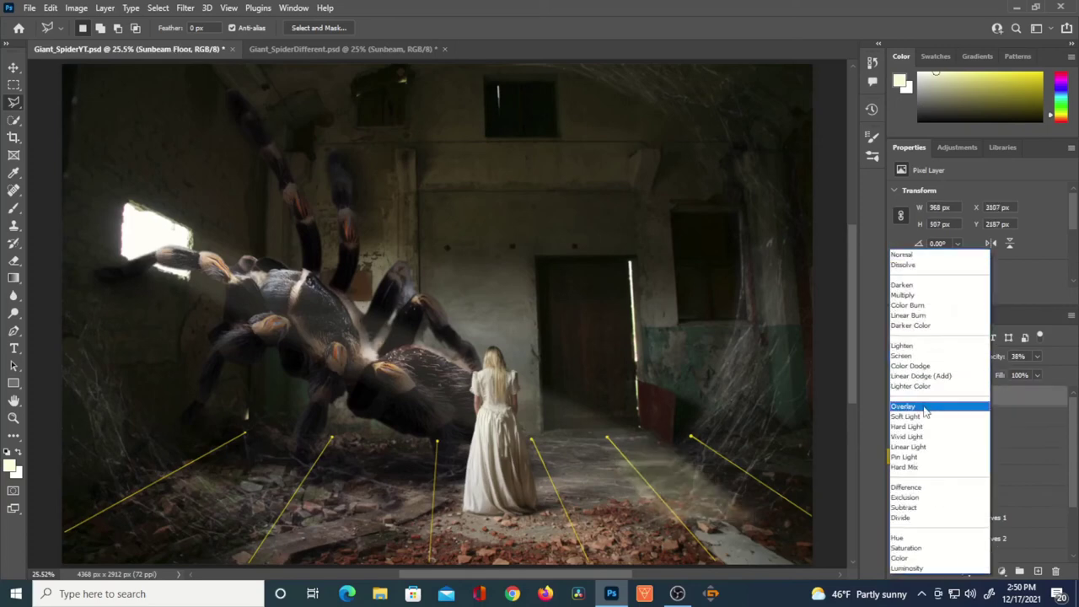
left_click(924, 406)
left_click_drag(989, 359, 1020, 368)
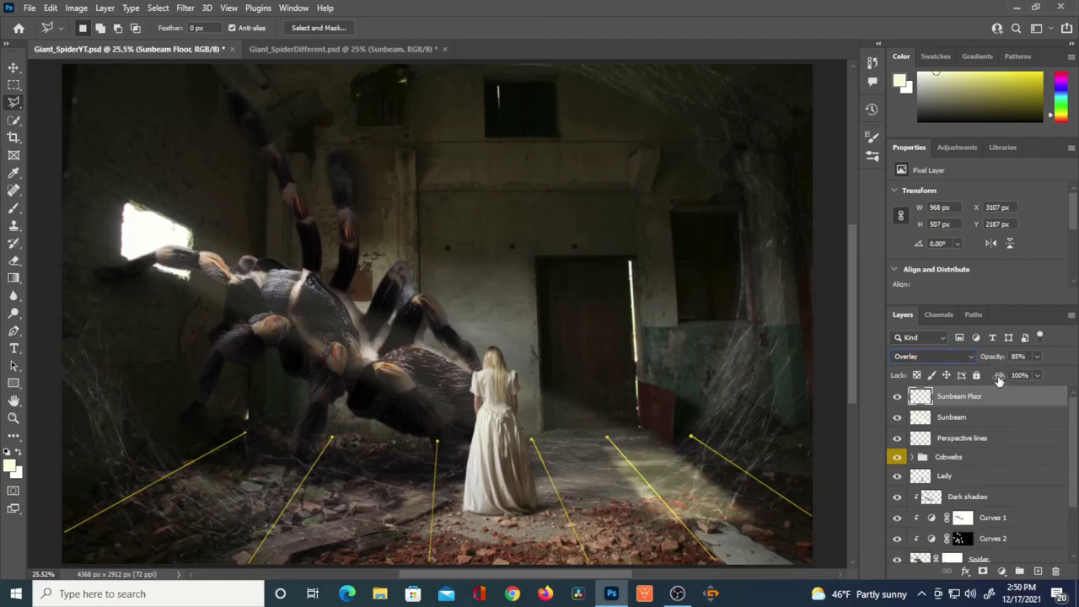
left_click_drag(991, 361, 998, 364)
Add a layer mask to the Sunbeam layer and activate the Gradient tool with its black-to-white linear gradient
left_click(928, 417)
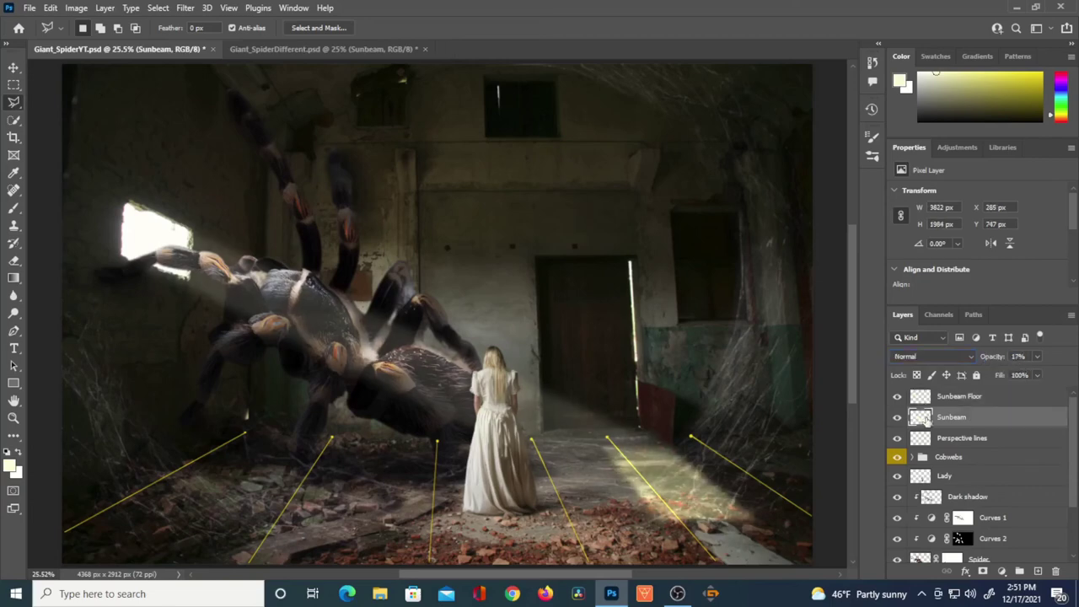
left_click(983, 572)
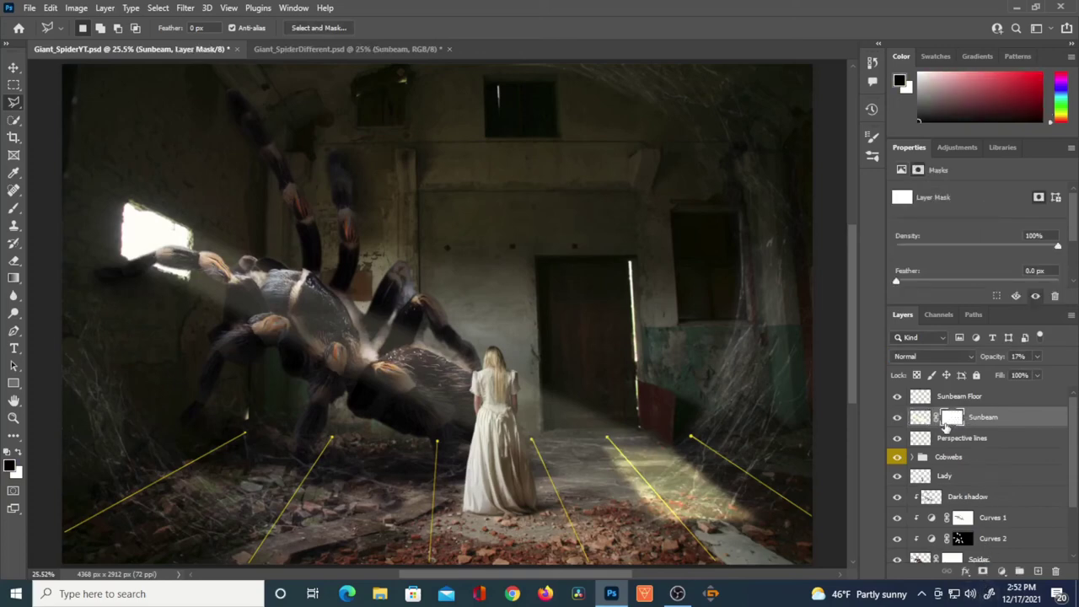
left_click(15, 436)
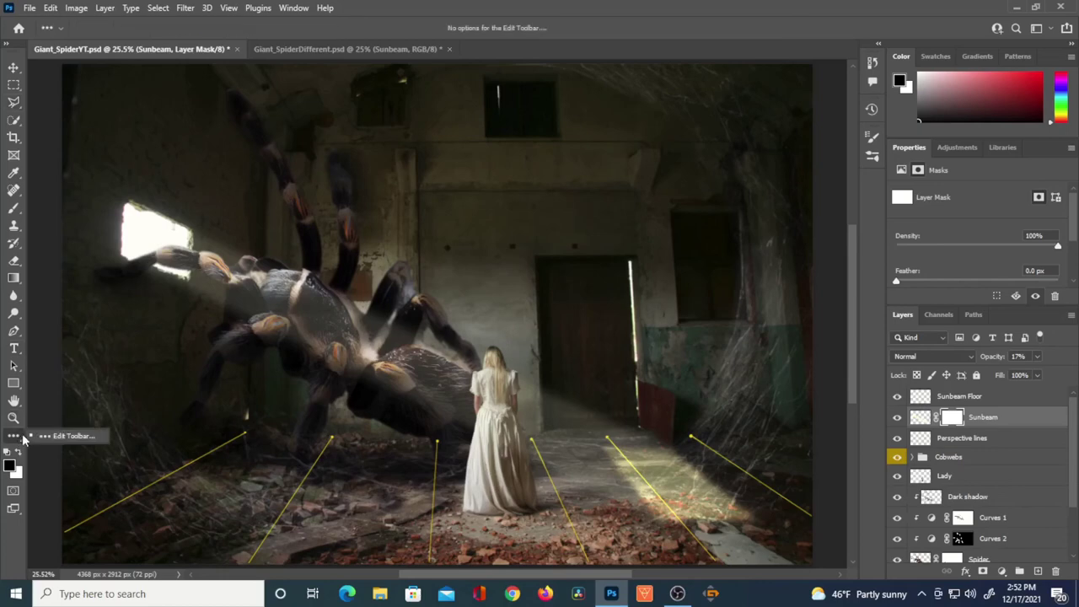
left_click(13, 280)
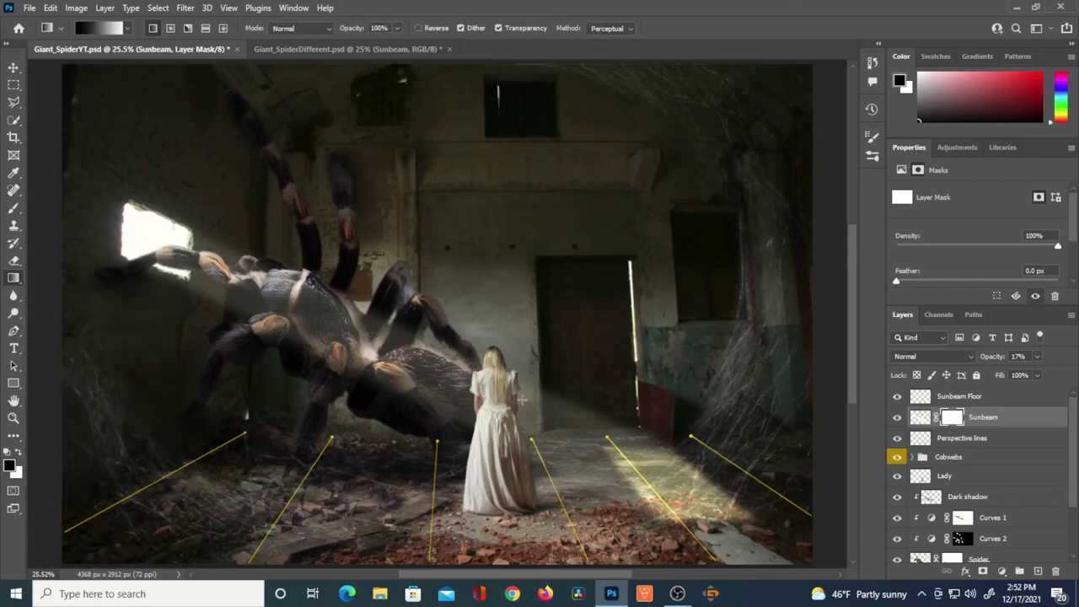
Try black-to-white gradients on the Sunbeam mask from the image's lower-right corner toward the woman, undoing each one
left_click_drag(784, 515, 384, 357)
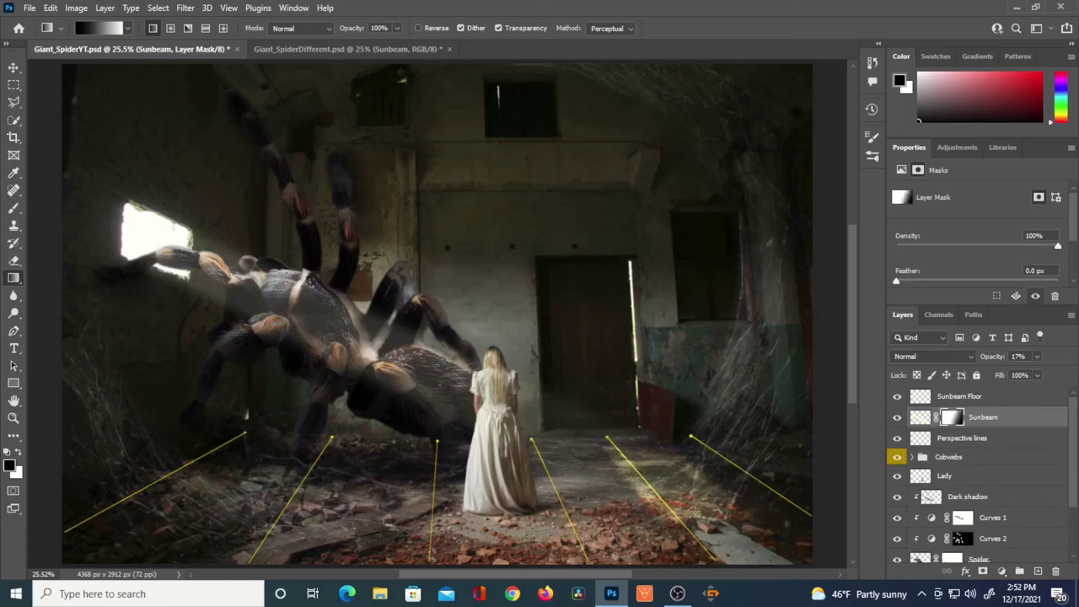
key("ctrl+z")
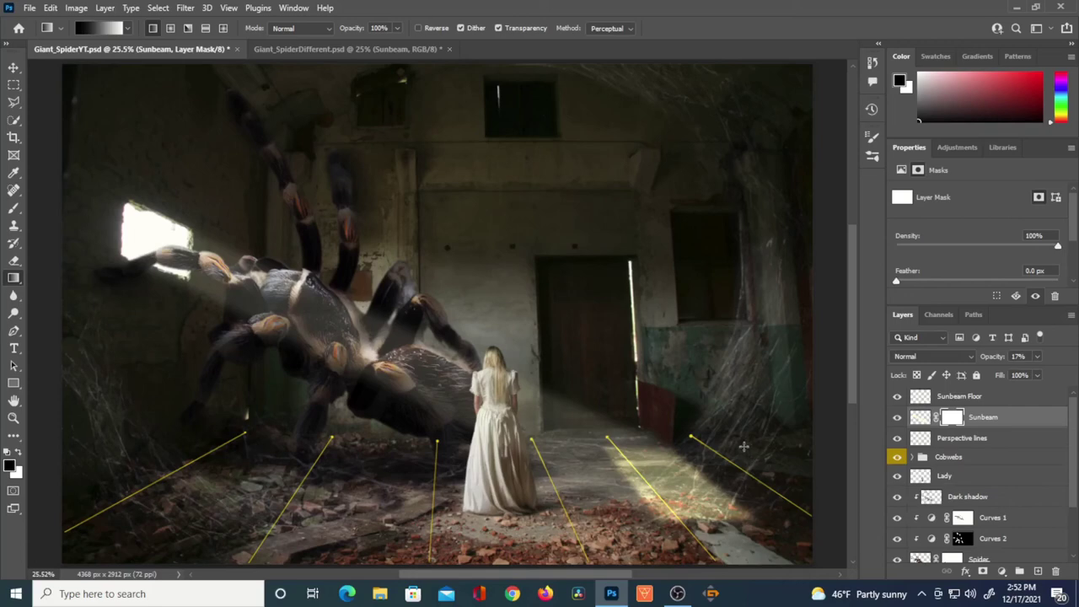
scroll(744, 446, "down", 2)
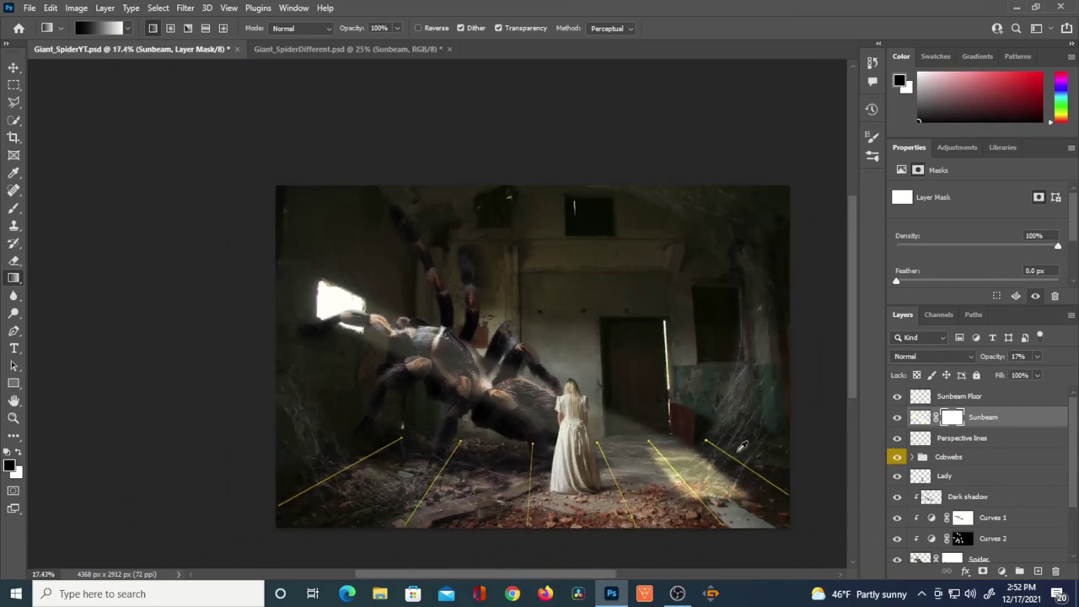
left_click_drag(721, 428, 602, 383)
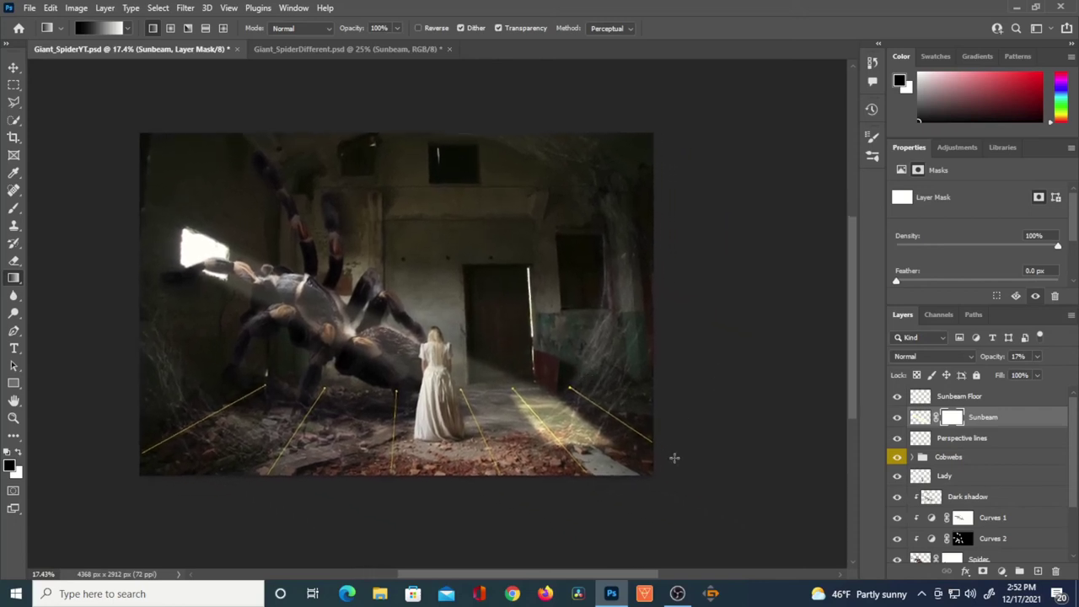
left_click_drag(742, 472, 452, 363)
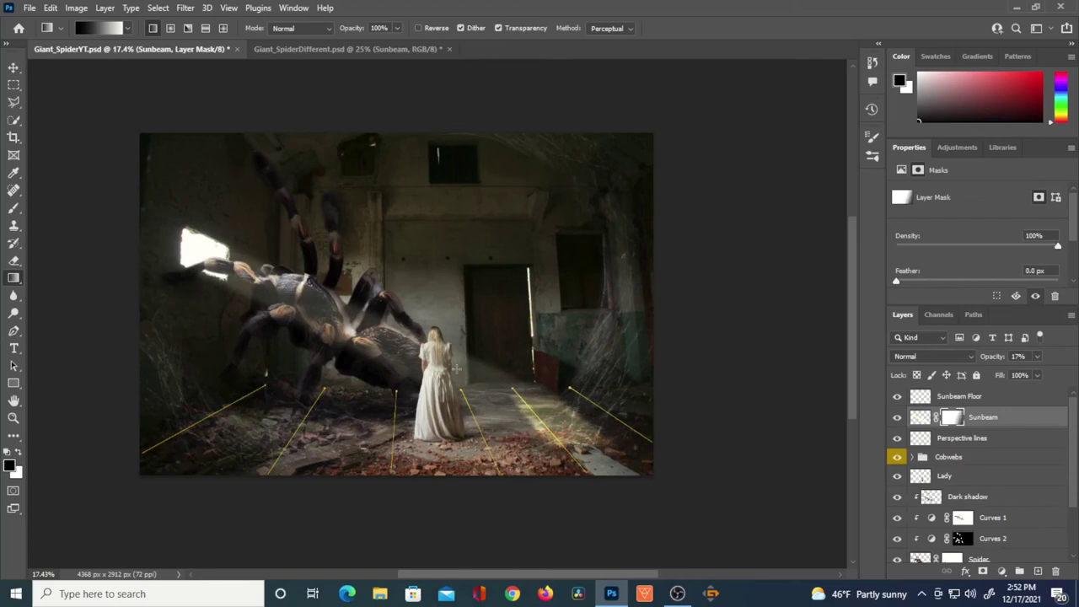
key("ctrl+z")
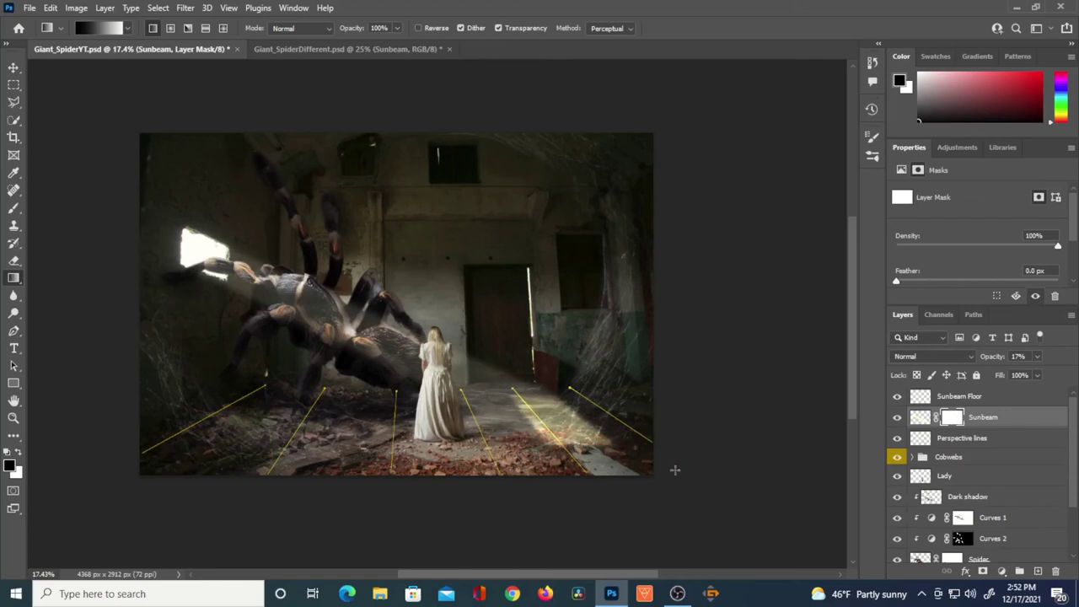
Fade the sunbeam's lower end with a black-to-white mask gradient starting outside the image's lower-right corner and ending near the door
left_click_drag(746, 478, 506, 392)
mouse_move(736, 493)
left_mouse_down()
mouse_move(603, 448)
mouse_move(434, 356)
mouse_move(736, 490)
left_mouse_up()
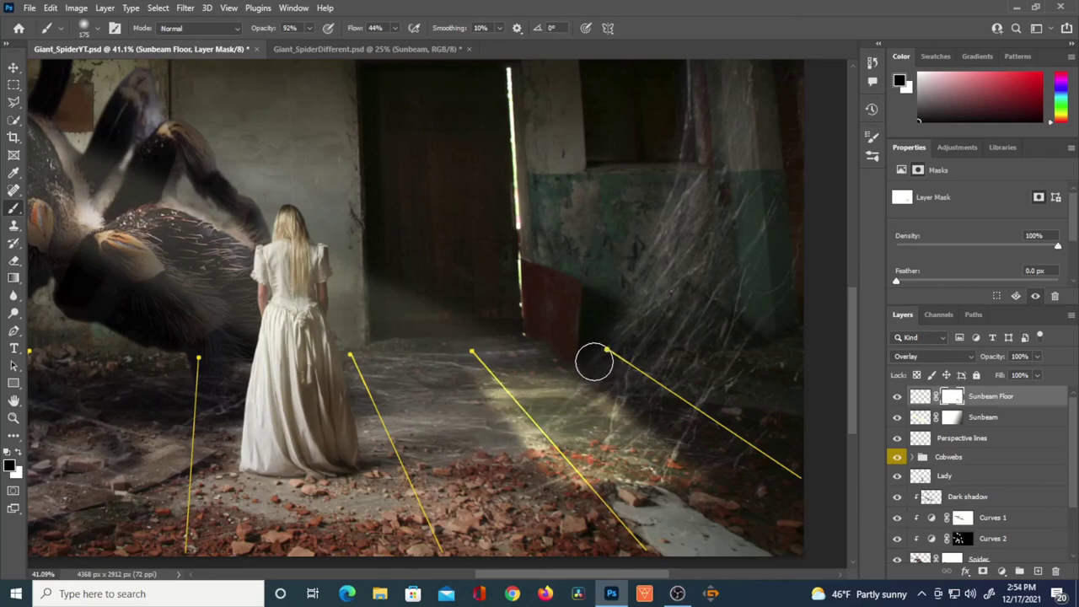
Paint black along the floor light's outer edge on the Sunbeam Floor mask to blend it, and hide the Perspective lines layer
left_click_drag(600, 372, 694, 437)
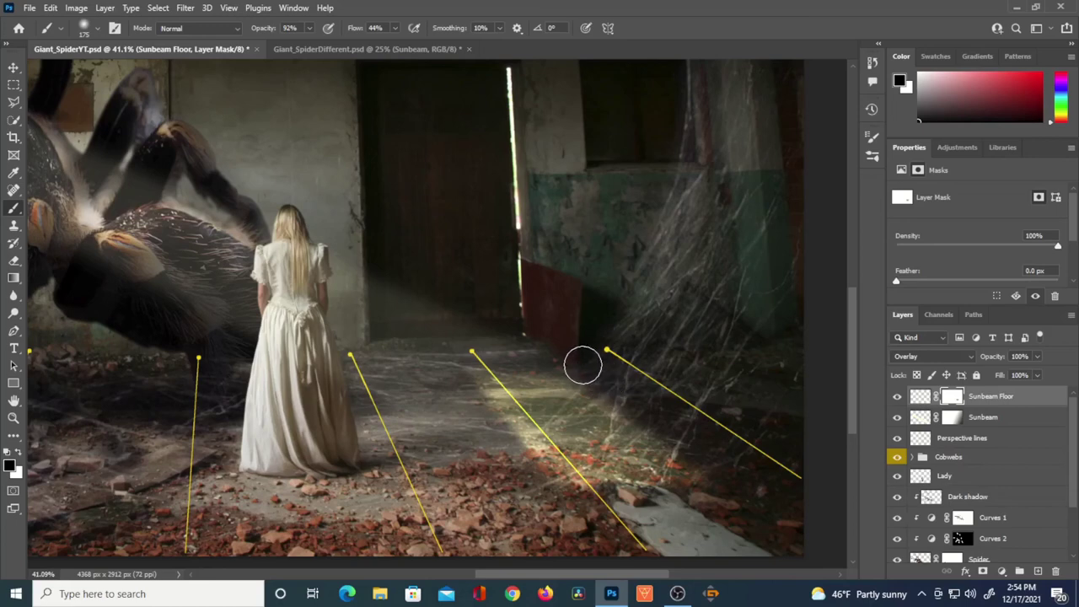
key("h")
key("ctrl+0")
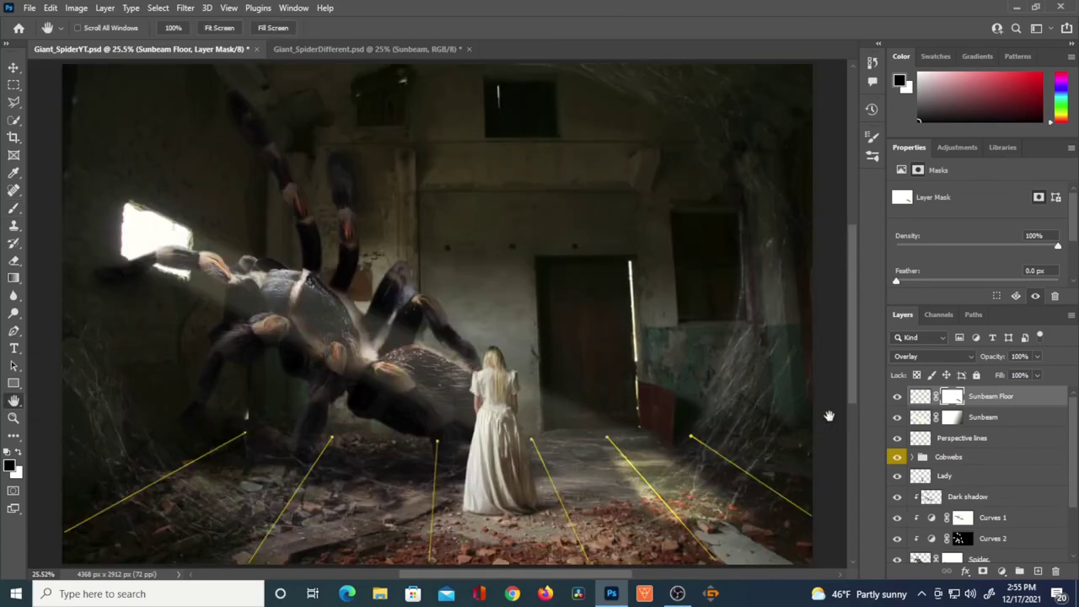
left_click(897, 438)
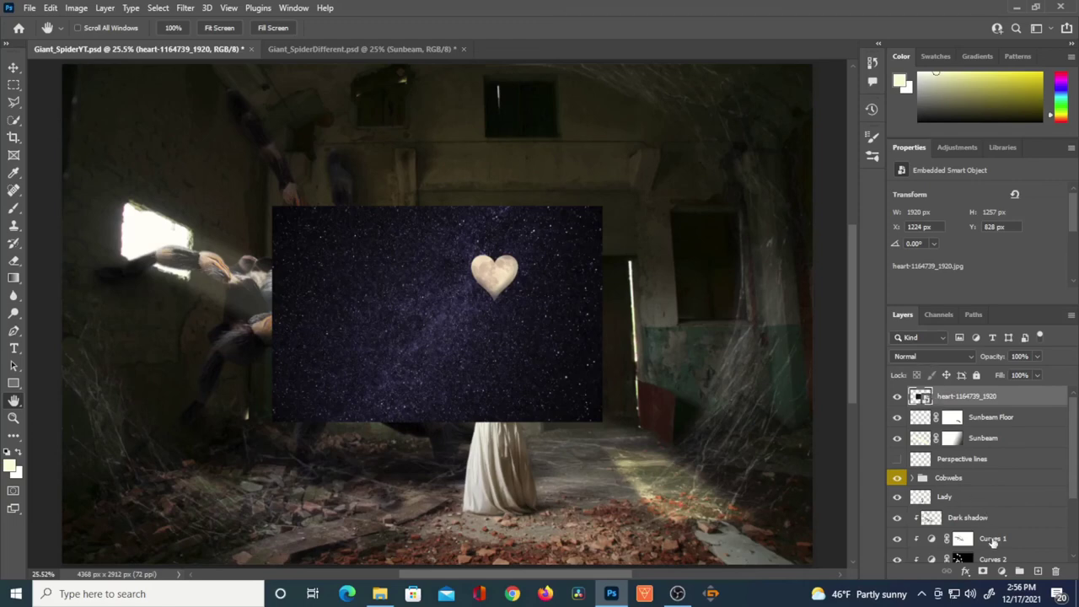
Add a Levels adjustment clipped to the heart-1164739_1920 starfield layer and set its shadow input level to 43
left_click(1003, 571)
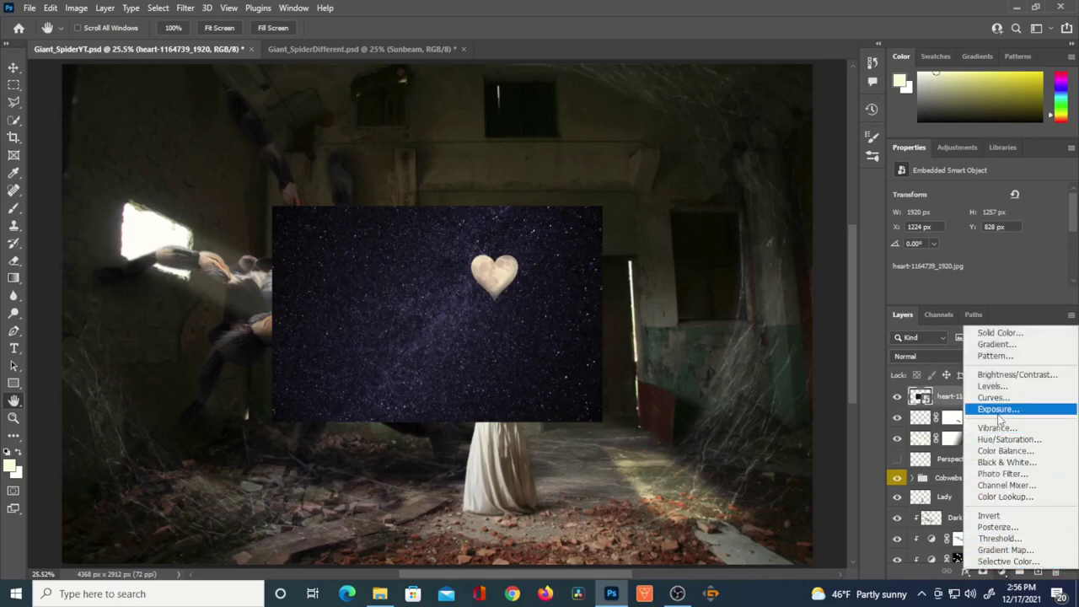
left_click(992, 386)
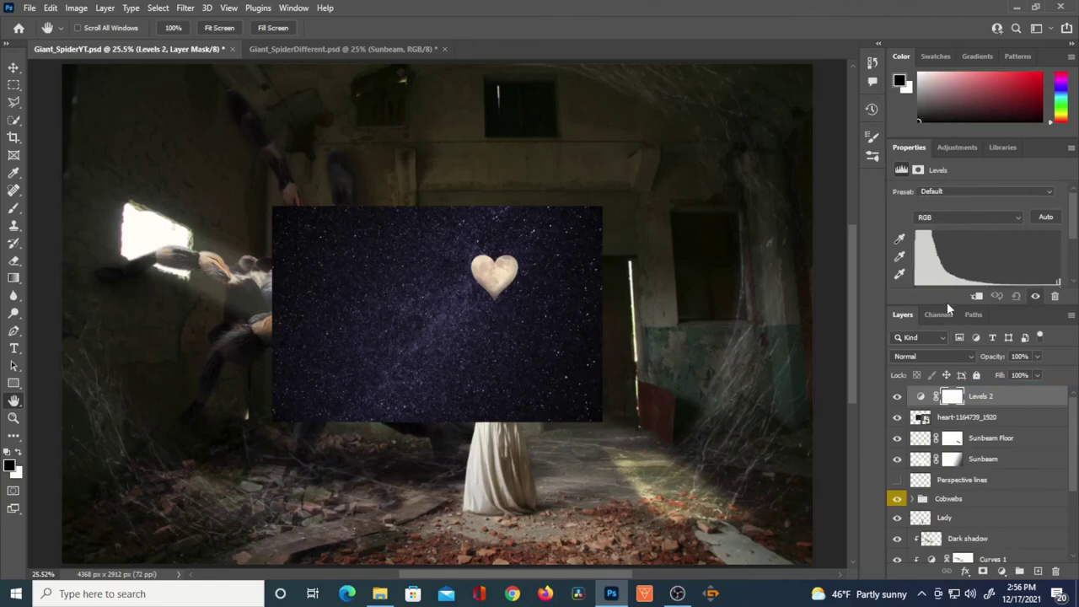
left_click_drag(944, 304, 945, 363)
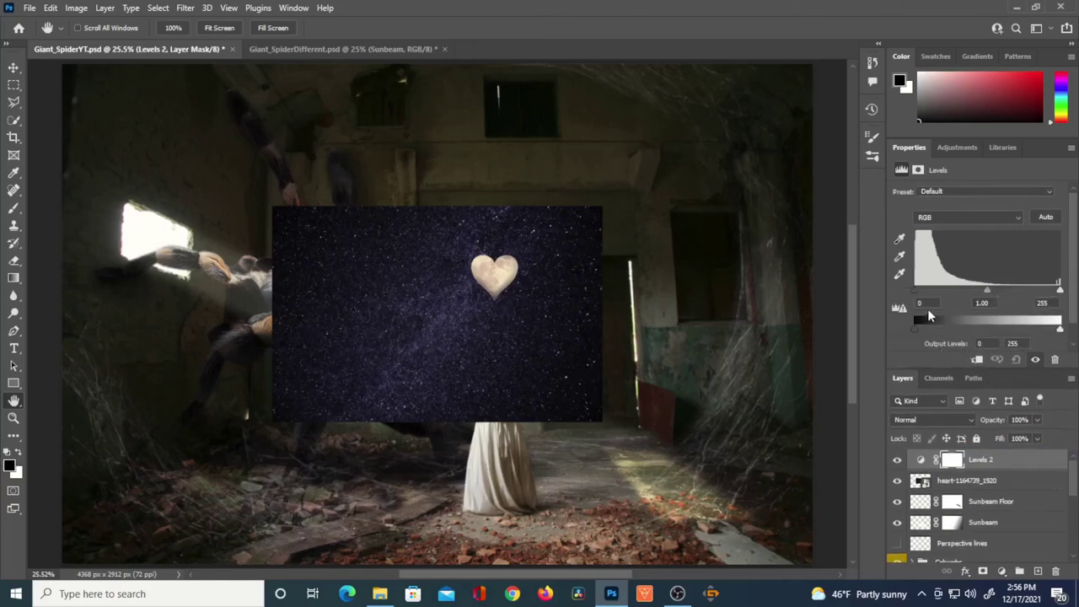
left_click(931, 470, "alt")
left_click(930, 468, "alt")
left_click(931, 469, "alt")
left_click(932, 469, "alt")
left_click(932, 469, "alt")
left_click_drag(916, 290, 941, 296)
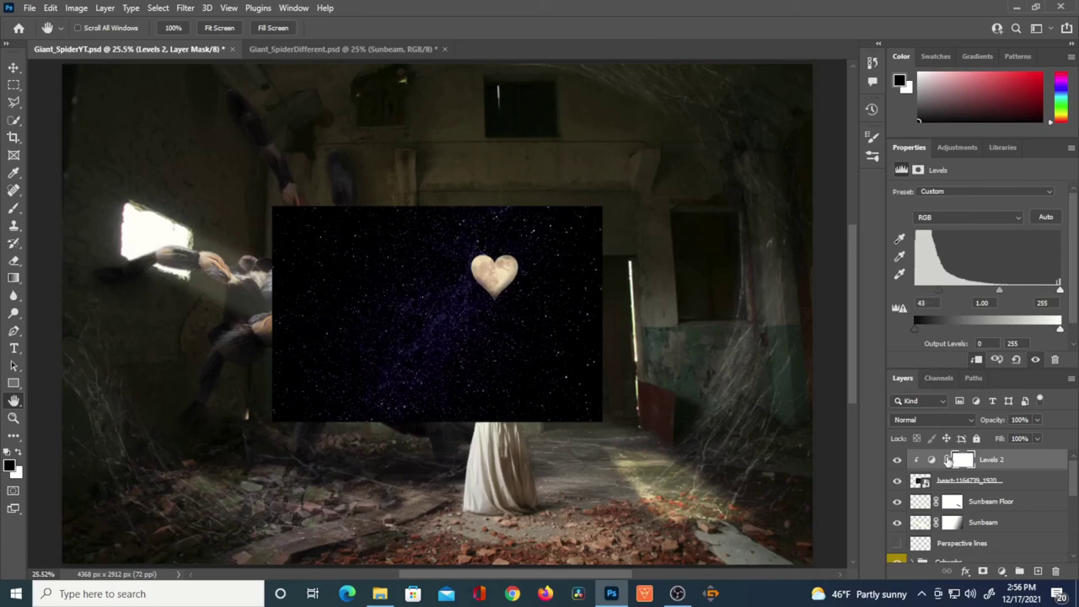
Set the heart-1164739_1920 starfield layer's blend mode to Screen
left_click(919, 481)
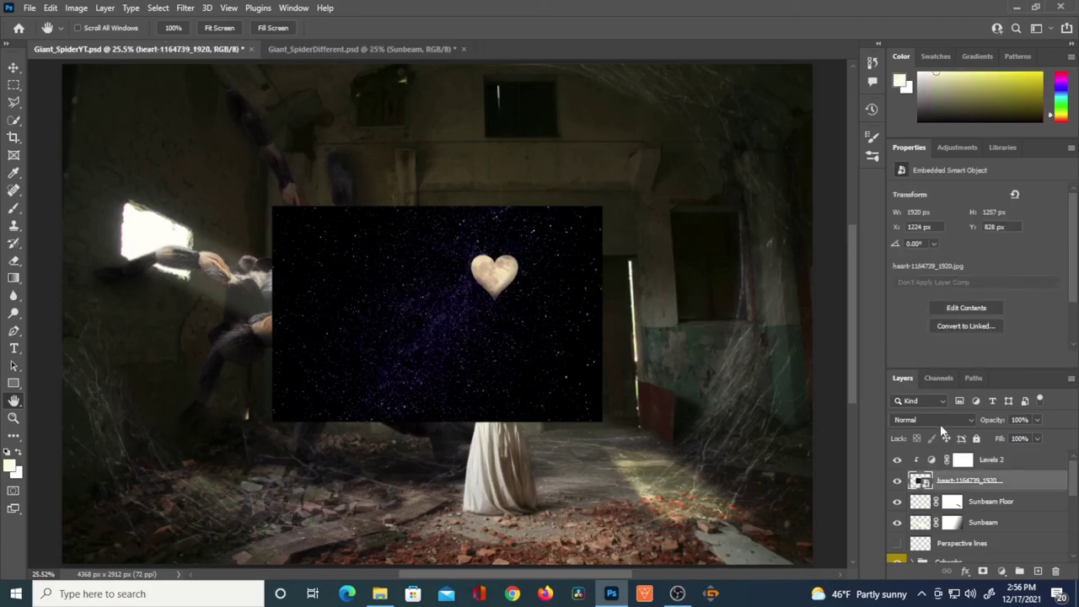
left_click(940, 420)
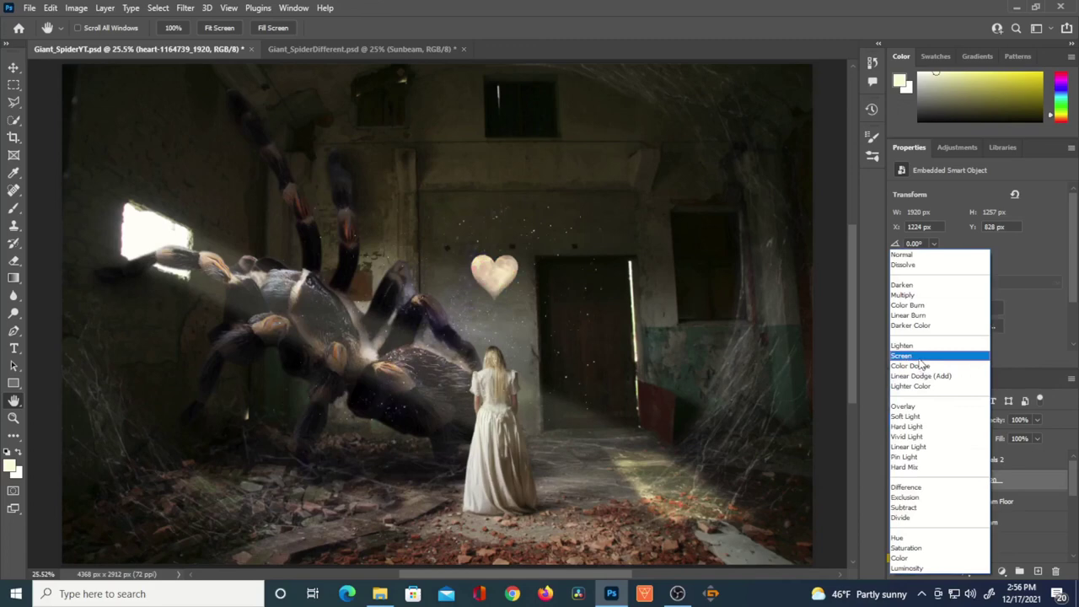
left_click(920, 357)
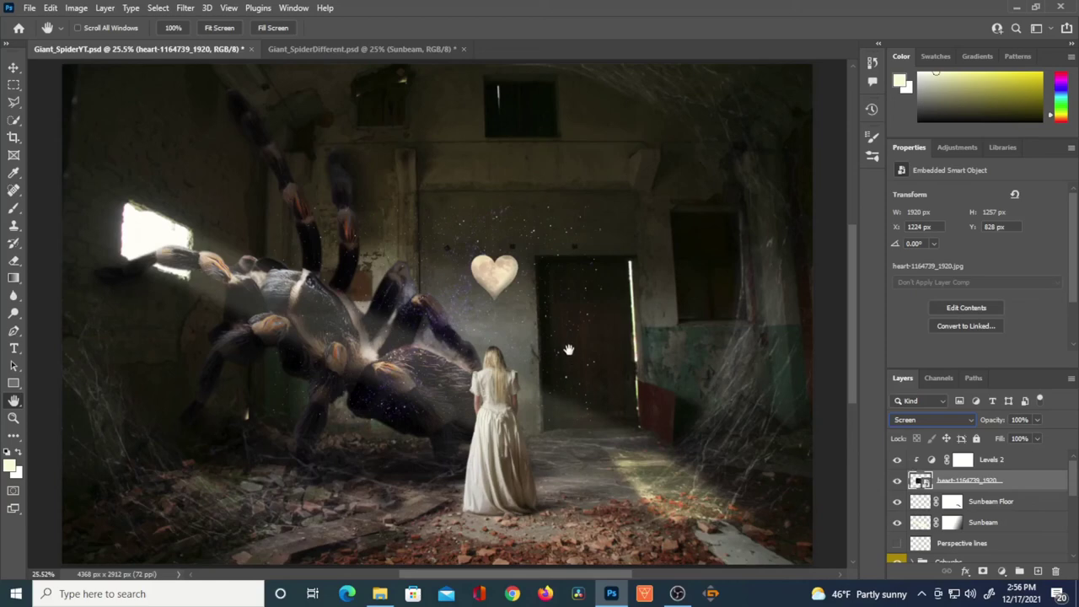
Move the starfield image over the spider and rotate it about 30.46° to follow the sunbeam's slope
key("ctrl+t")
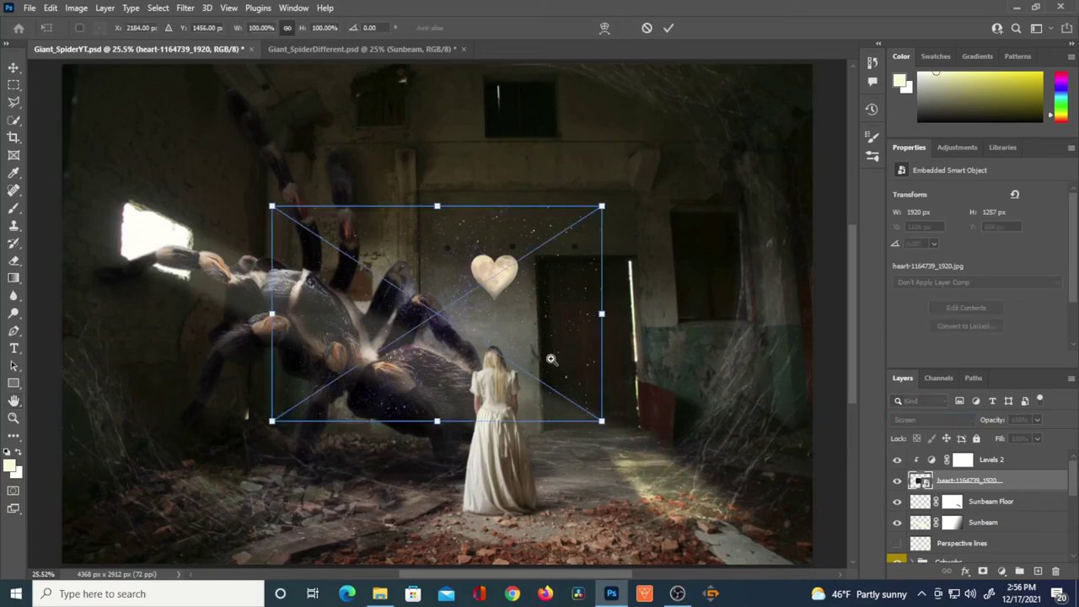
left_click_drag(539, 331, 434, 291)
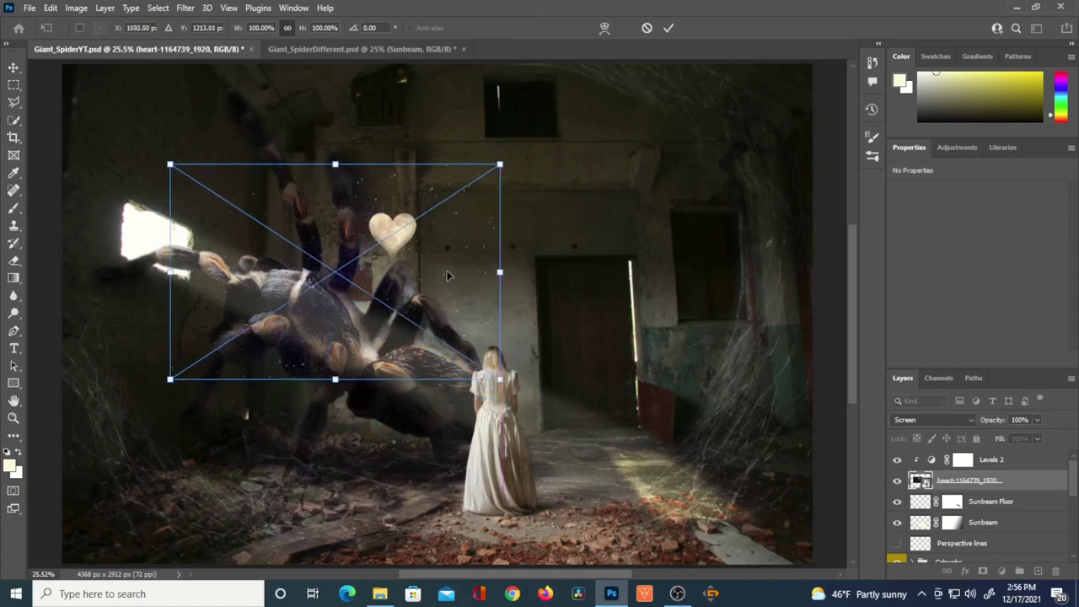
left_click_drag(510, 153, 545, 256)
left_click_drag(432, 338, 400, 328)
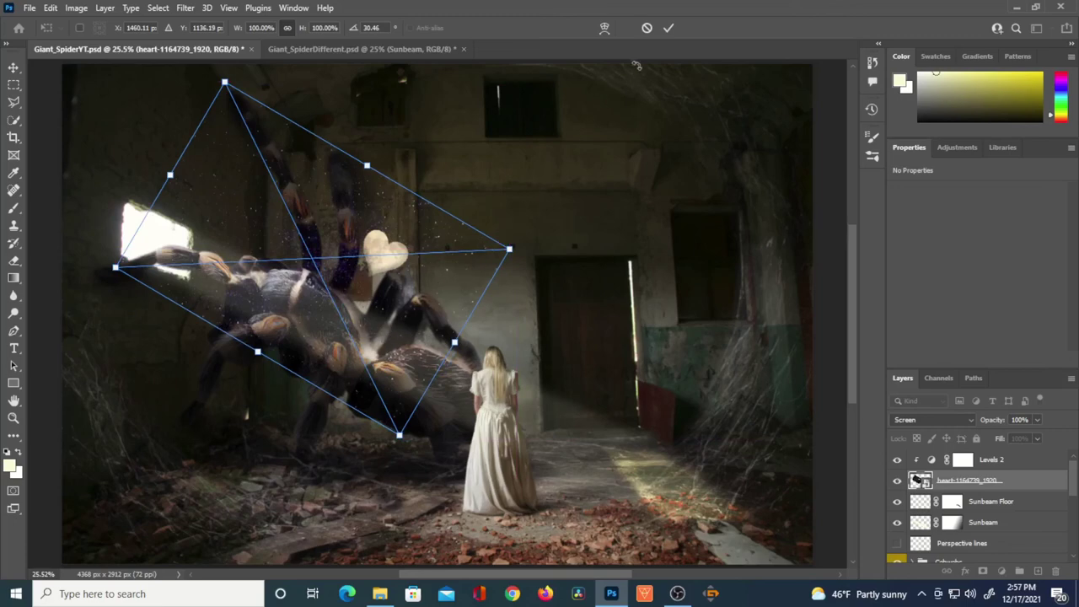
left_click(667, 28)
key("h")
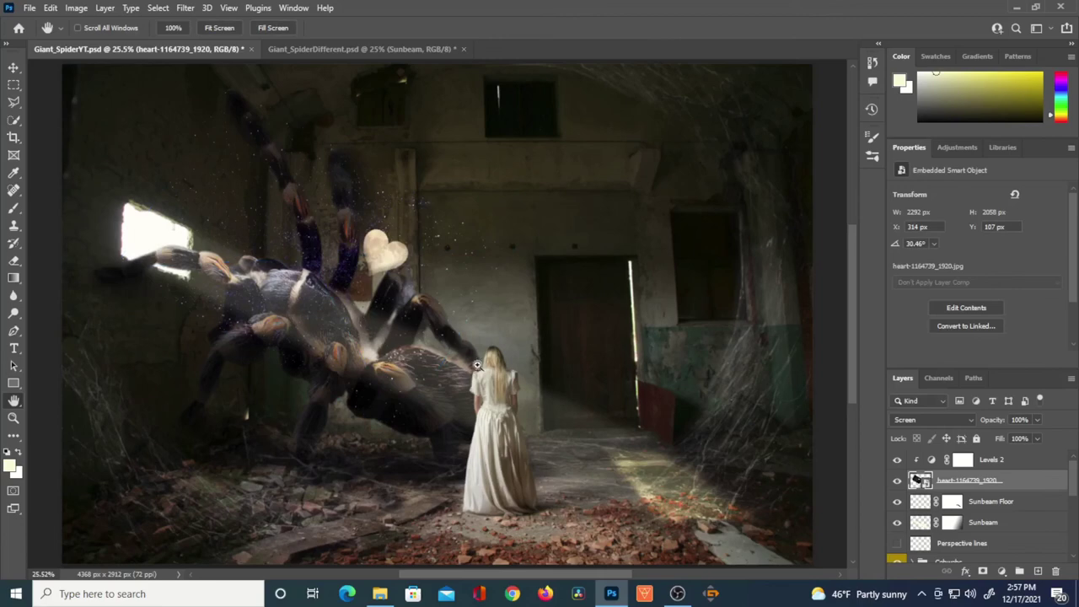
Shift the rotated starfield up and toward the bright window, to X 22 px and Y -179 px
key("ctrl+t")
left_click_drag(305, 311, 253, 269)
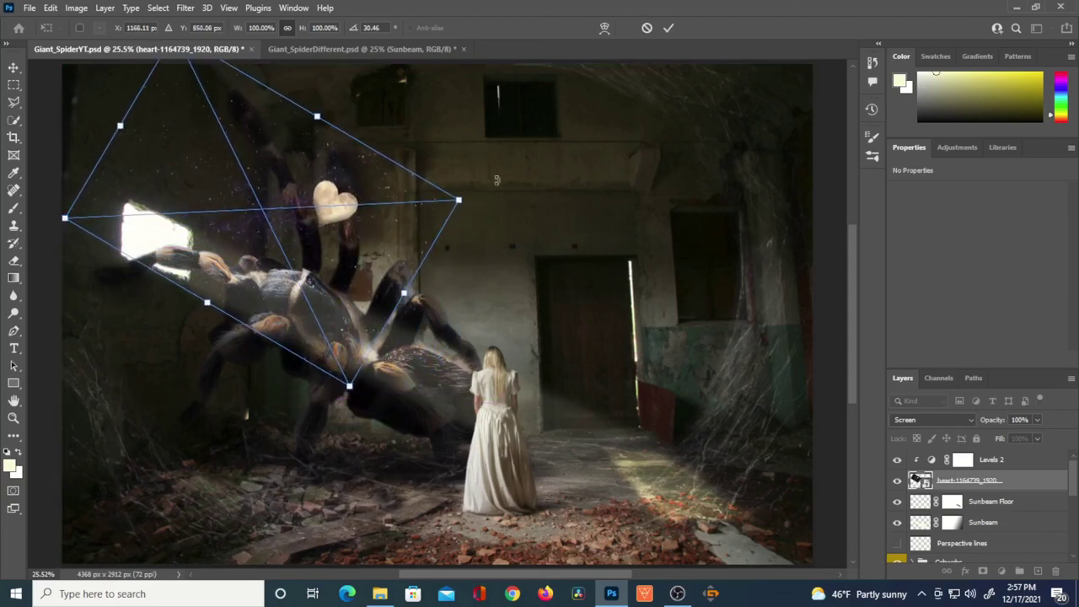
left_click(669, 28)
key("h")
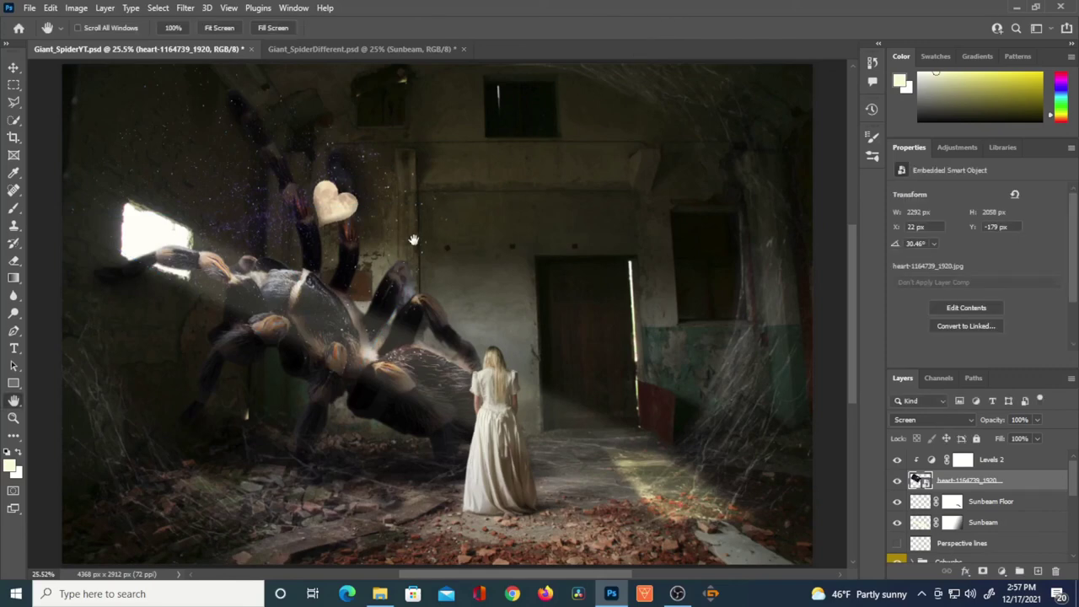
Add a mask to the starfield layer and paint out the heart and stars above the sunbeam in black, using an 800 px brush at 100% opacity and flow
left_click(983, 572)
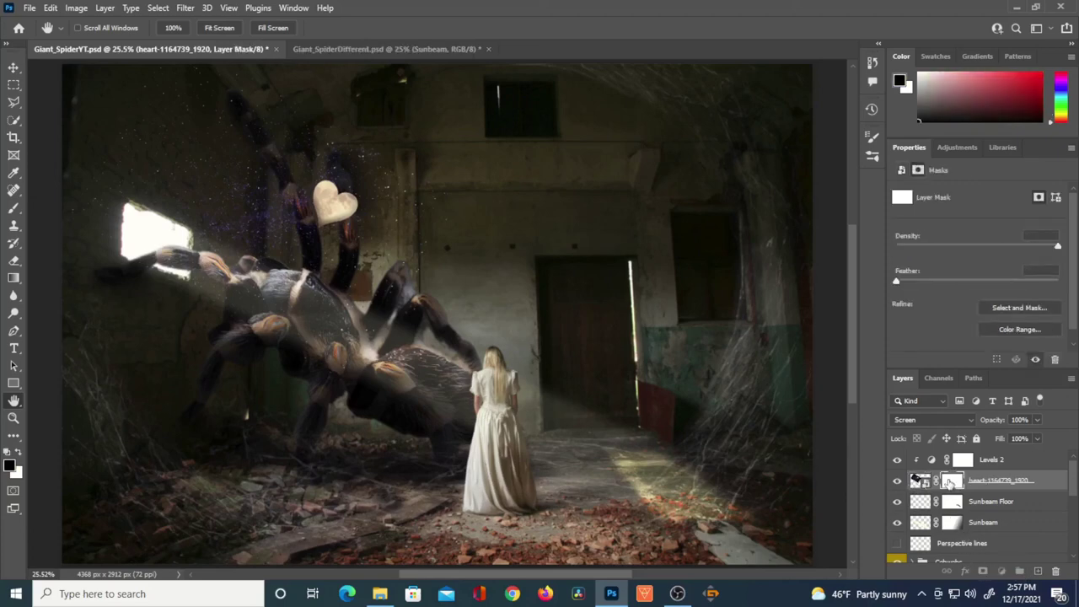
key("b")
scroll(494, 354, "up", 3)
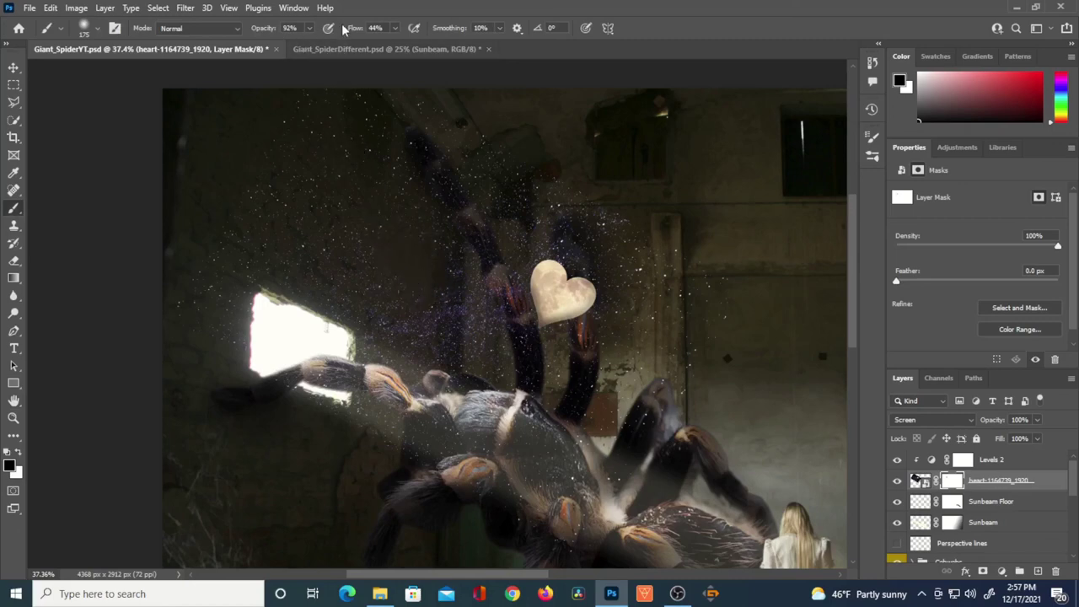
left_click_drag(352, 29, 411, 33)
left_click_drag(263, 28, 315, 36)
key("bracketright")
key("bracketright")
key("bracketright")
key("bracketright")
key("bracketright")
key("bracketright")
key("bracketright")
key("bracketright")
key("bracketright")
key("bracketright")
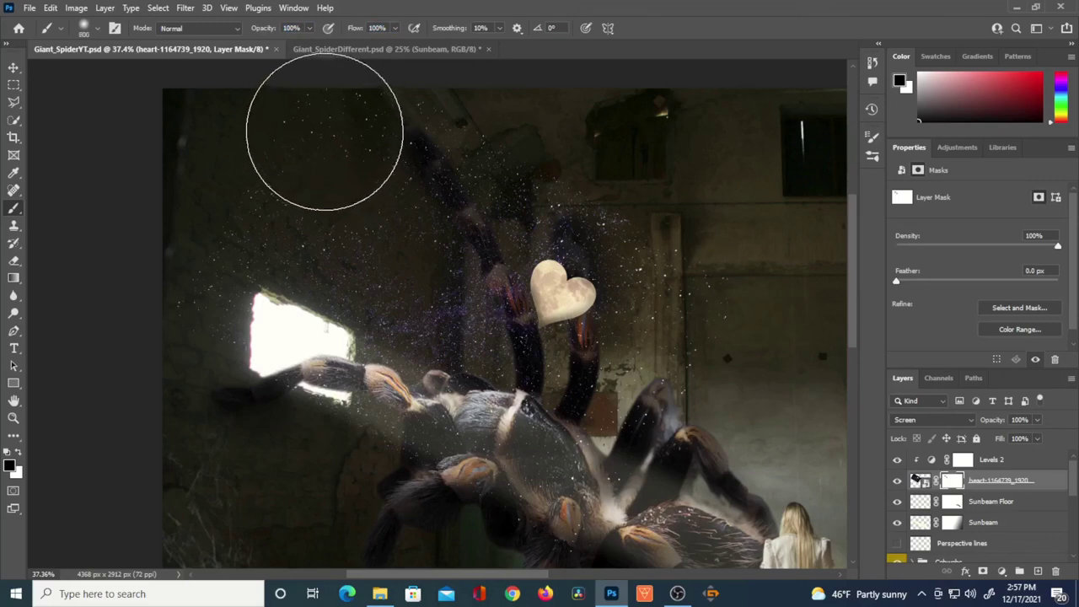
mouse_move(562, 284)
left_mouse_down()
mouse_move(559, 213)
mouse_move(692, 313)
mouse_move(520, 253)
mouse_move(357, 174)
mouse_move(531, 262)
mouse_move(368, 193)
mouse_move(248, 186)
mouse_move(157, 211)
mouse_move(143, 337)
mouse_move(144, 290)
mouse_move(156, 283)
left_mouse_up()
Reduce the brush to 600 px and mask out the remaining stars along the sunbeam's upper edge, from the window to the rear legs
key("bracketleft")
key("bracketleft")
key("bracketleft")
key("bracketleft")
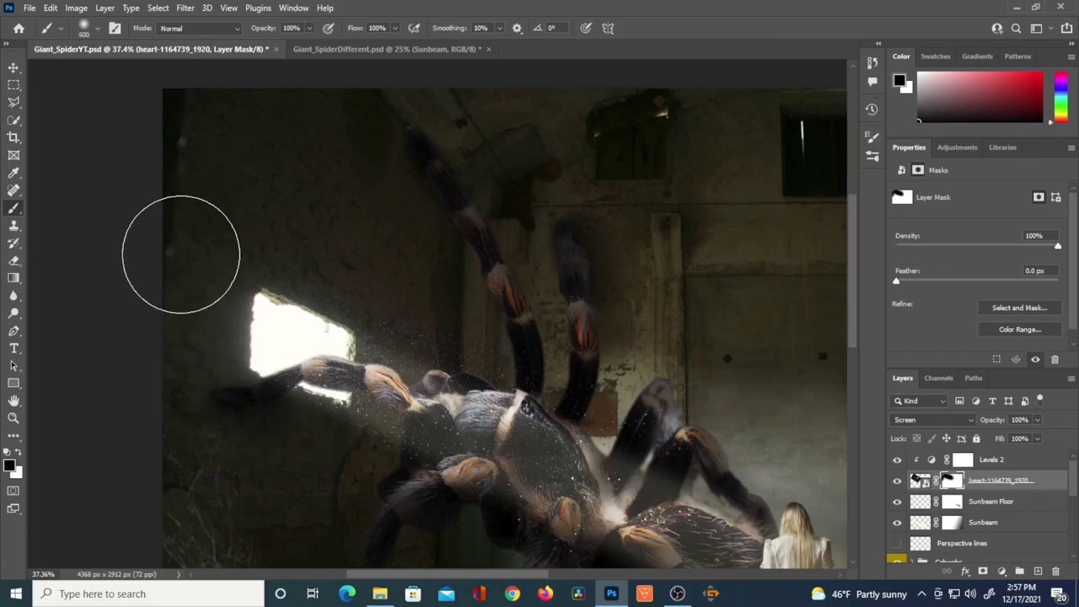
mouse_move(180, 248)
left_mouse_down()
mouse_move(178, 349)
mouse_move(243, 266)
left_mouse_up()
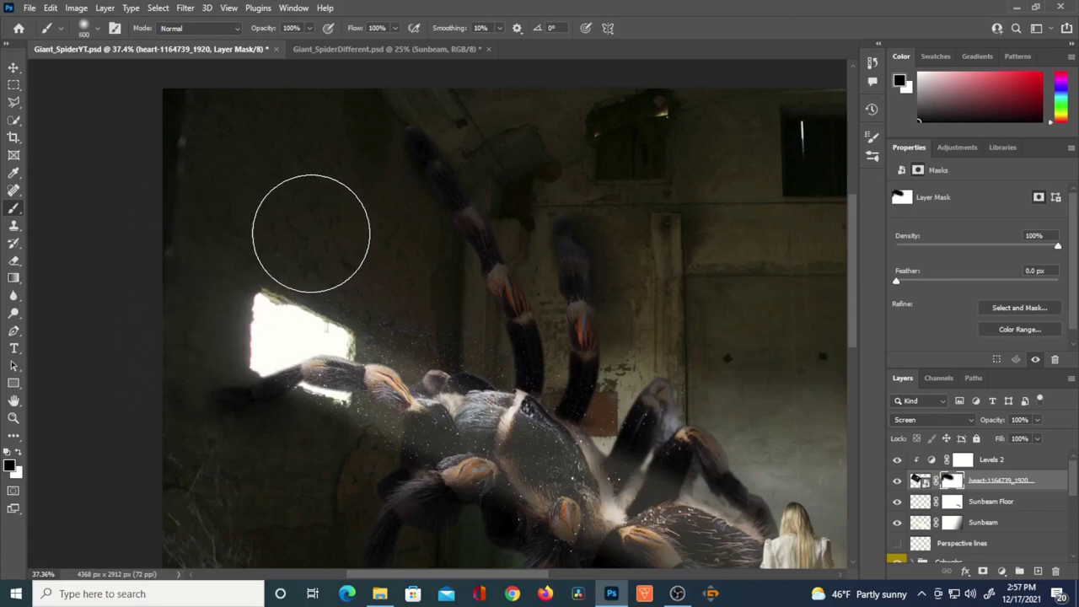
mouse_move(435, 272)
left_mouse_down()
mouse_move(534, 308)
mouse_move(506, 316)
mouse_move(590, 318)
mouse_move(694, 382)
left_mouse_up()
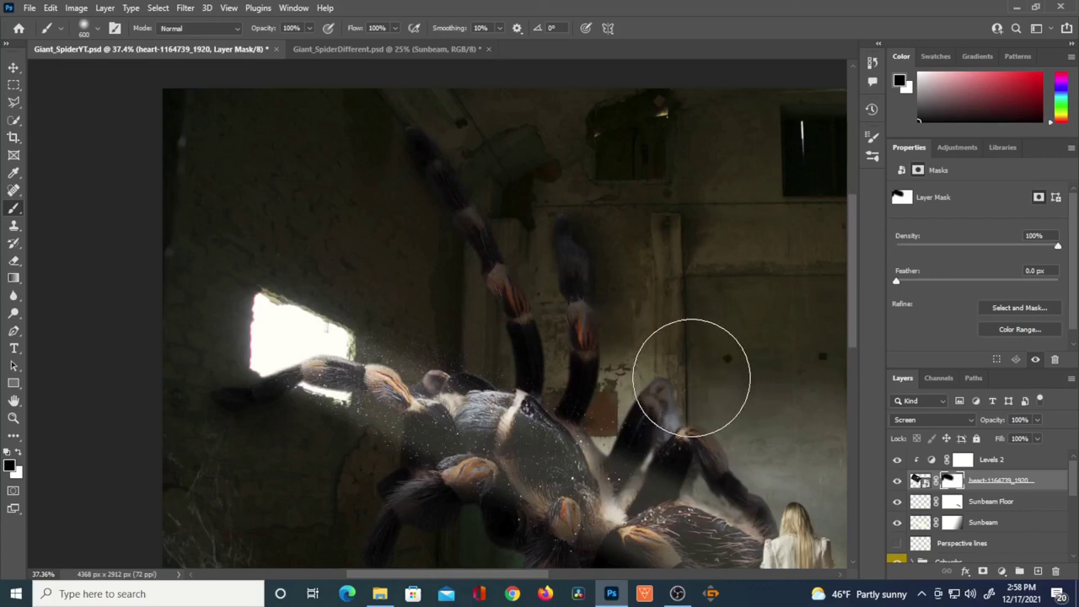
Select the starfield image instead of its mask and set the layer's opacity to 80%
scroll(693, 373, "down", 2)
left_click(920, 480)
left_click_drag(999, 421, 964, 424)
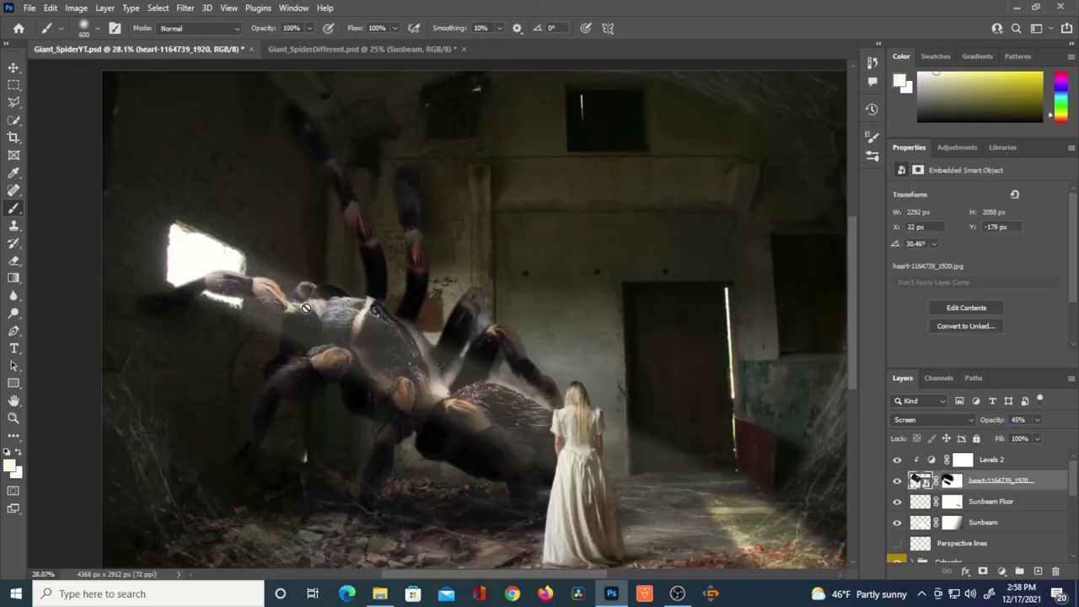
scroll(306, 306, "up", 2)
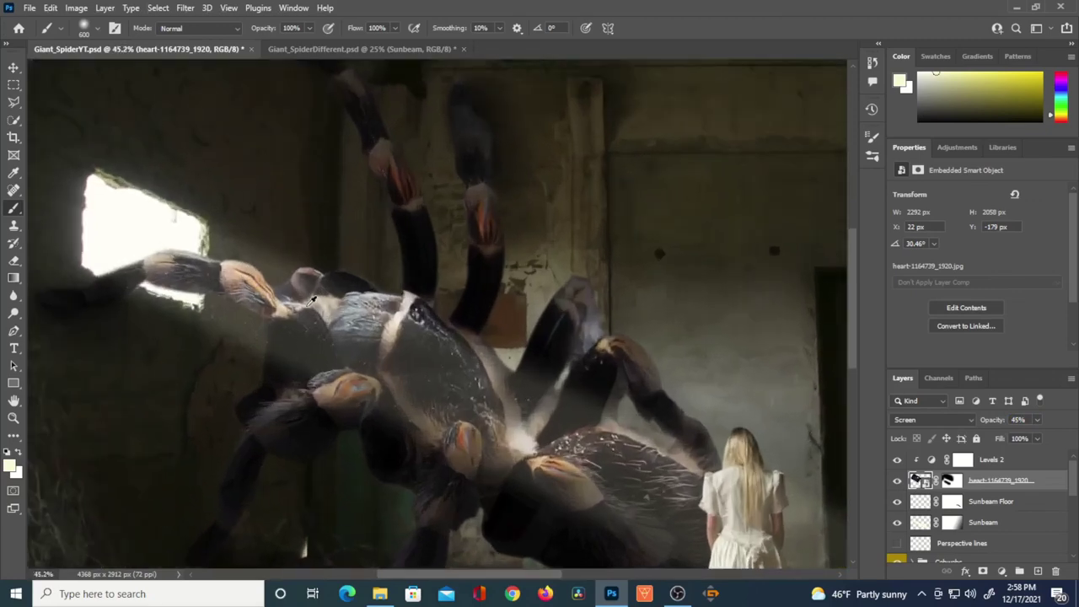
left_click_drag(1001, 429, 893, 429)
left_click_drag(997, 421, 1076, 427)
left_click_drag(993, 422, 977, 427)
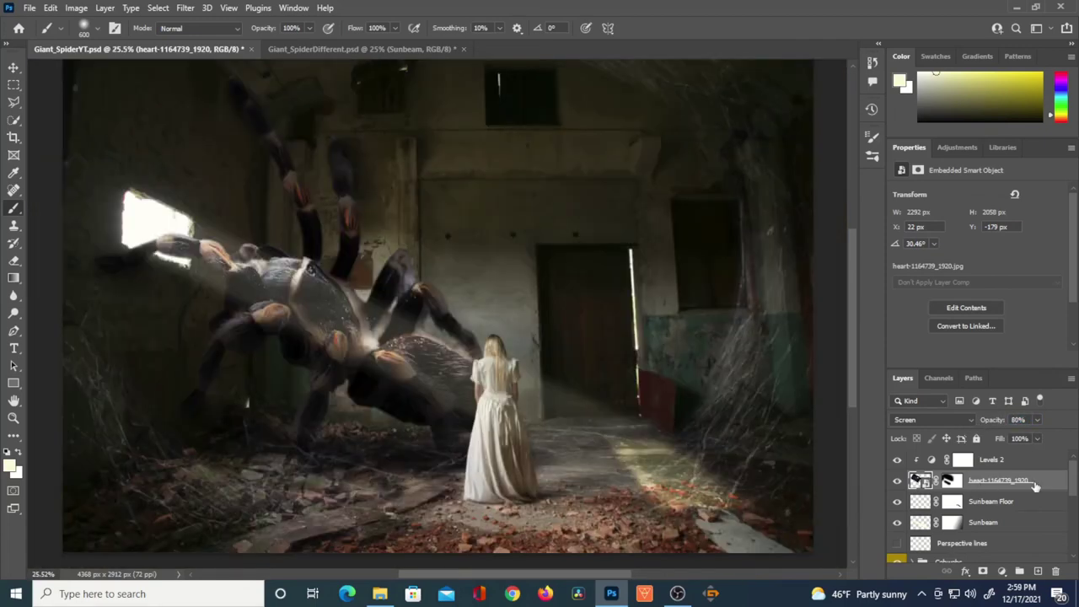
Duplicate the starfield layer with its clipped Levels 2 adjustment and move the copy down along the sunbeam past the woman
left_click(1044, 466, "shift")
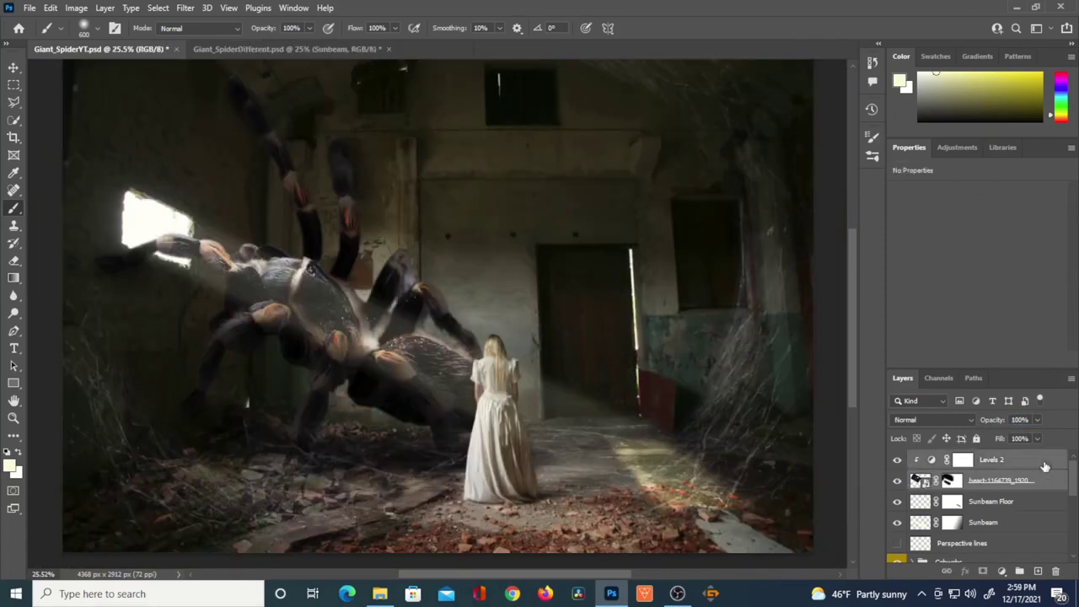
key("ctrl+j")
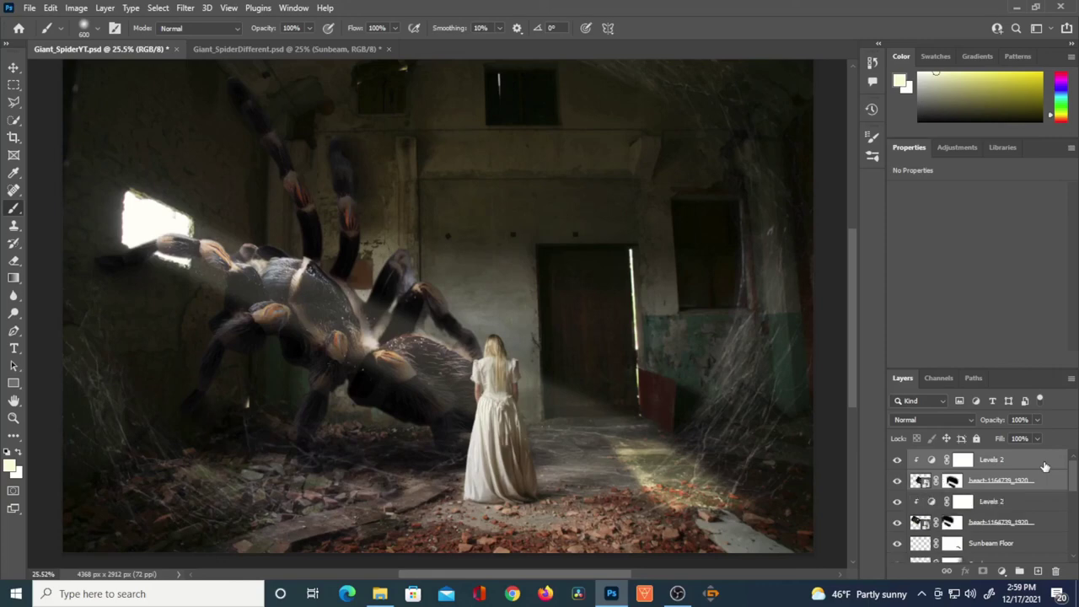
left_click(918, 482)
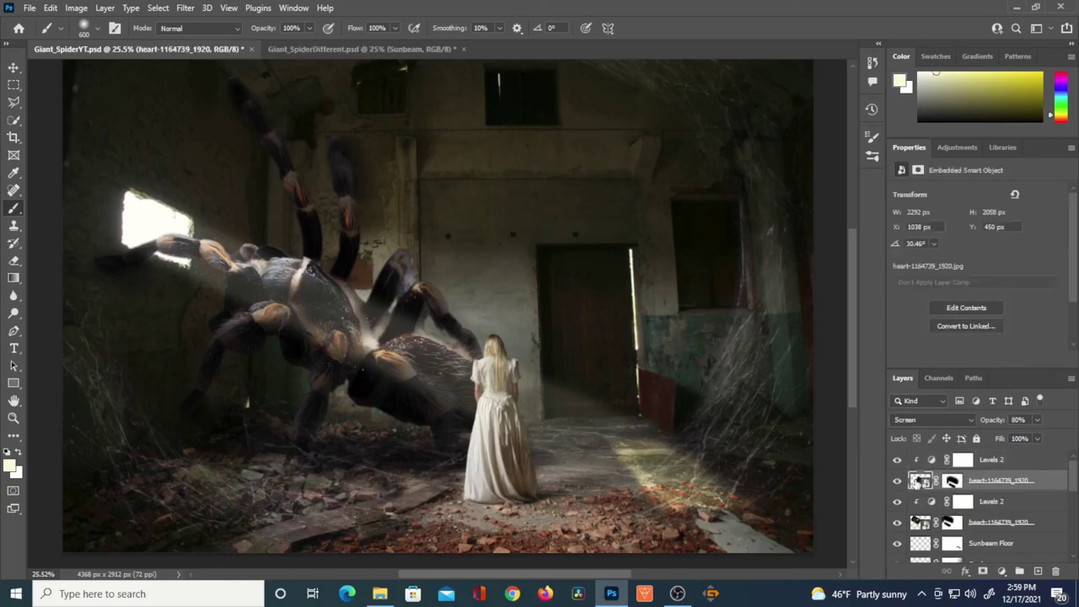
left_click(897, 482)
left_click(898, 483)
key("ctrl+t")
left_click_drag(413, 375, 551, 414)
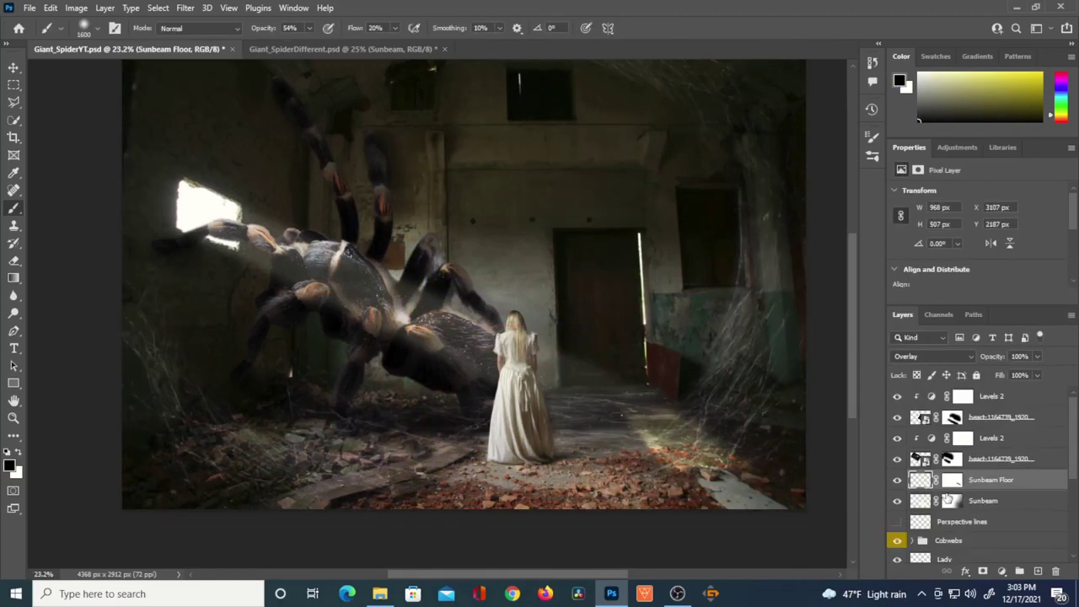
Duplicate the Sunbeam Floor layer and move the copy onto the original light patch on the floor, at X 3139 px and Y 2224 px
key("ctrl+j")
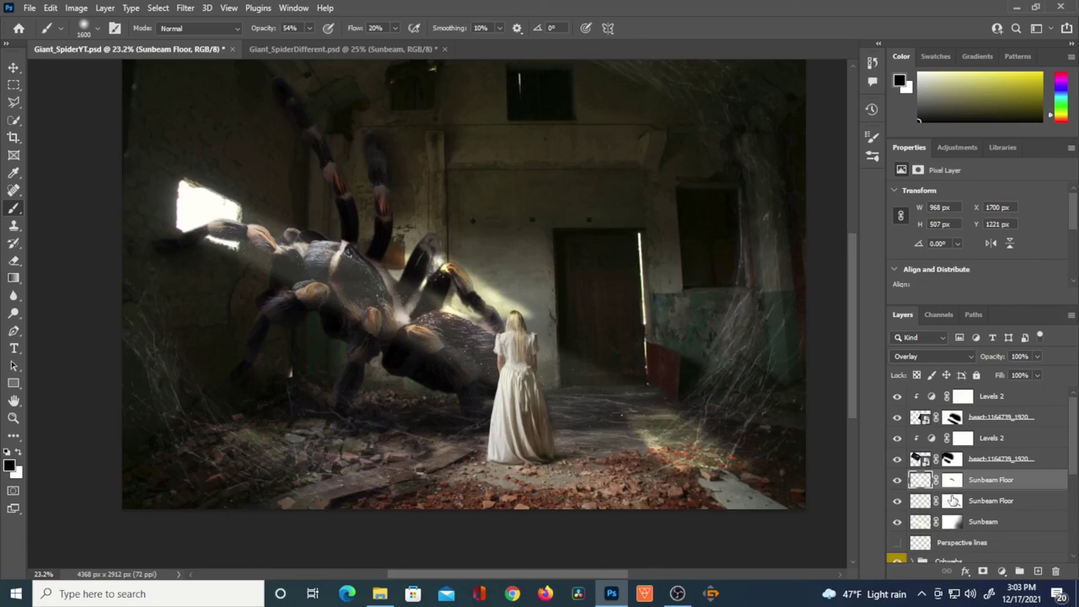
left_click(898, 480)
left_click(898, 481)
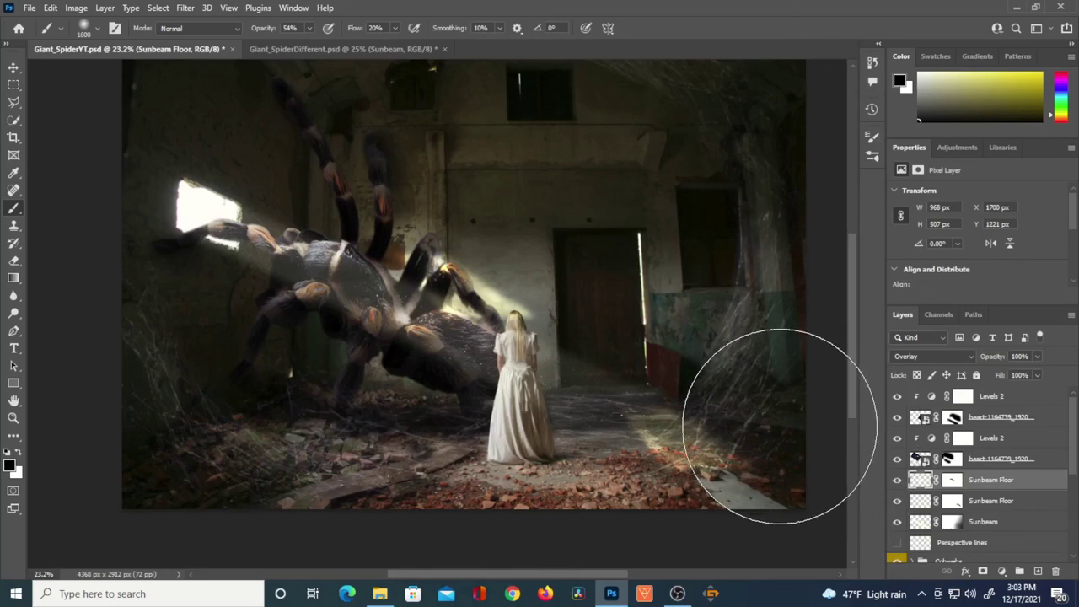
key("ctrl+t")
left_click_drag(516, 303, 627, 394)
scroll(698, 439, "up", 3)
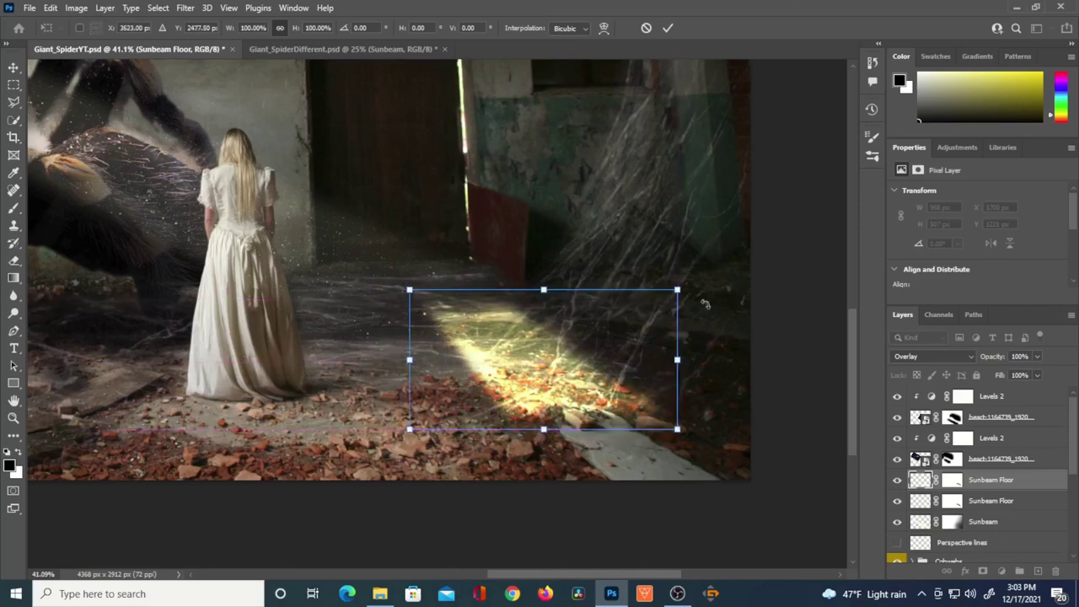
left_click(667, 28)
key("b")
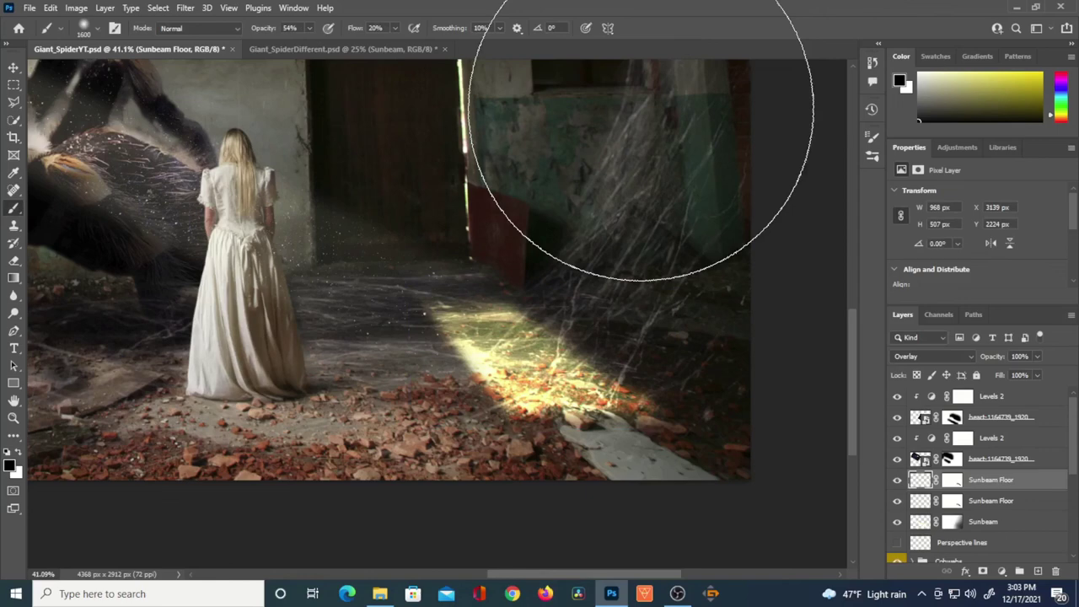
Set the duplicated Sunbeam Floor layer's opacity to 32%
scroll(572, 260, "down", 1, "alt")
scroll(571, 260, "down", 3, "alt")
left_click_drag(999, 357, 985, 364)
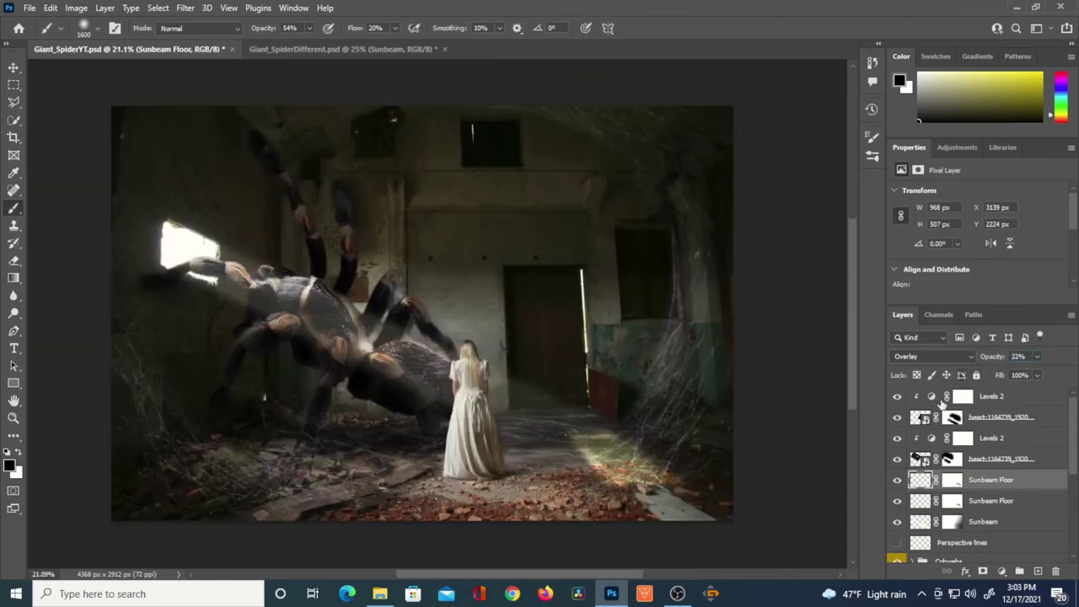
left_click_drag(993, 358, 997, 360)
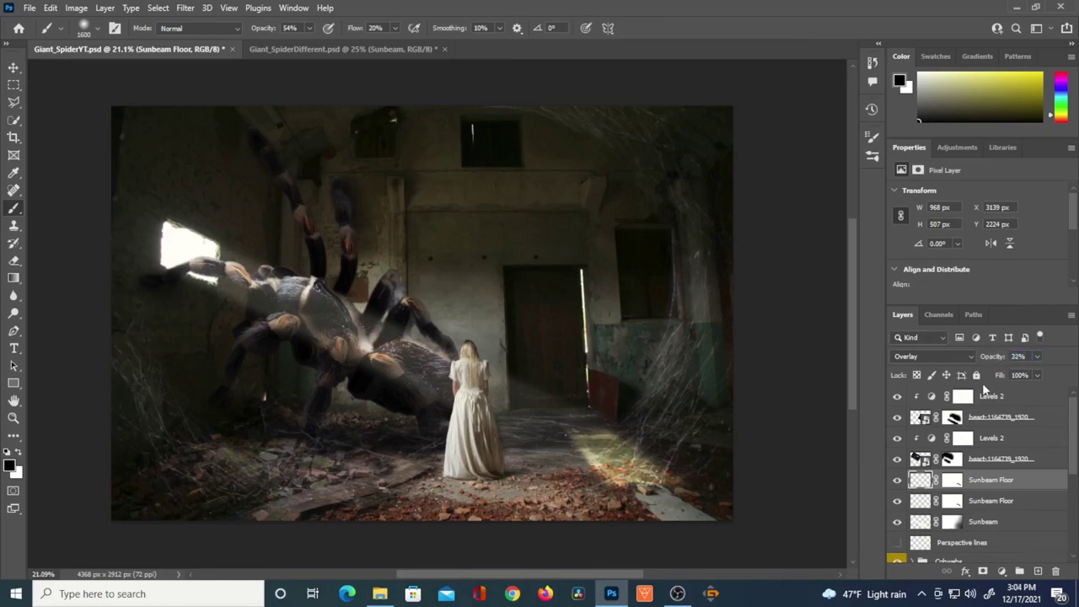